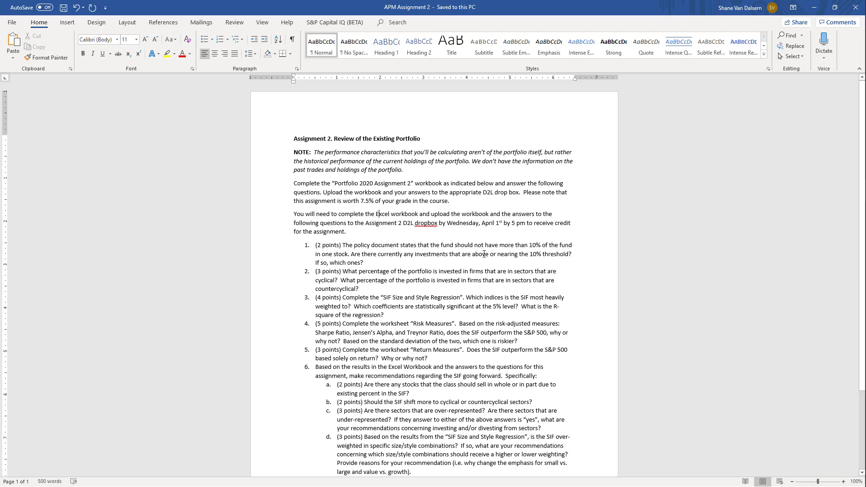
Read through the Assignment 2 instructions and the questions on reviewing the existing portfolio
{"action": "scroll", "coordinate": [484, 260], "scroll_direction": "down", "scroll_amount": 3}
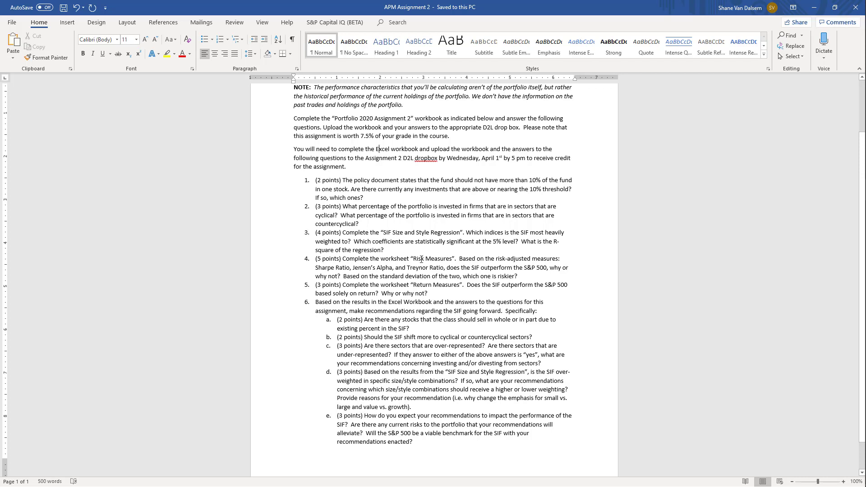
{"action": "scroll", "coordinate": [522, 266], "scroll_direction": "down", "scroll_amount": 1}
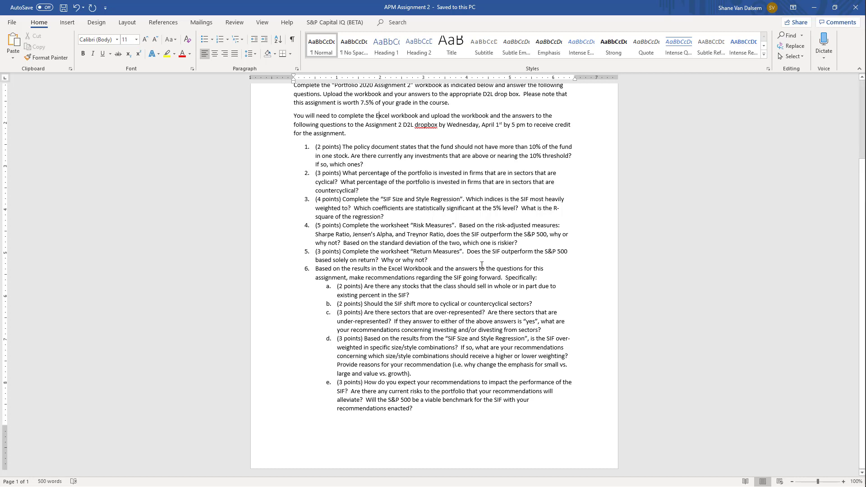
{"action": "left_click", "coordinate": [454, 265]}
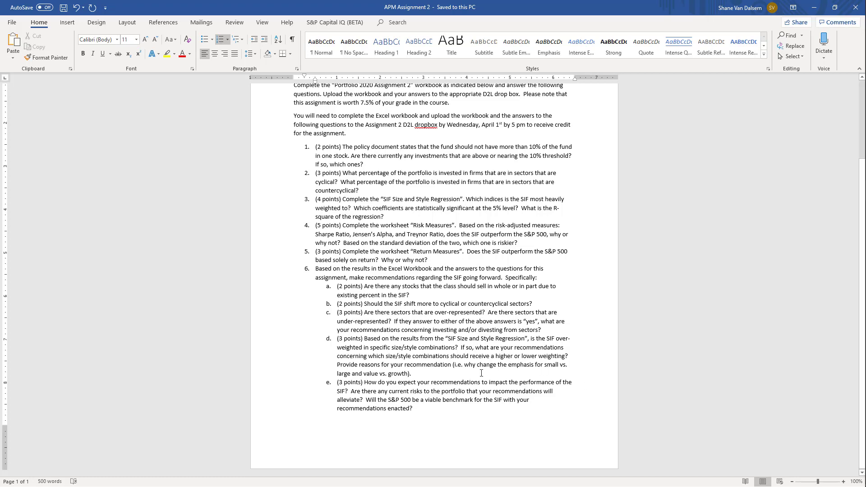
{"action": "scroll", "coordinate": [481, 373], "scroll_direction": "up", "scroll_amount": 2}
{"action": "scroll", "coordinate": [487, 375], "scroll_direction": "down", "scroll_amount": 2}
{"action": "scroll", "coordinate": [461, 343], "scroll_direction": "up", "scroll_amount": 2}
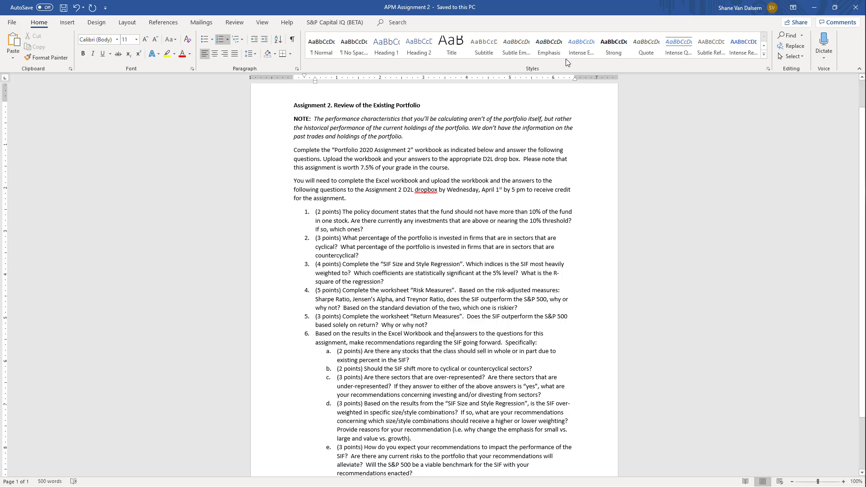
Minimize the assignment document and view the Assignment 2 Equations document with the Sharpe, Treynor and Jensen's Alpha formulas
{"action": "left_click", "coordinate": [814, 8]}
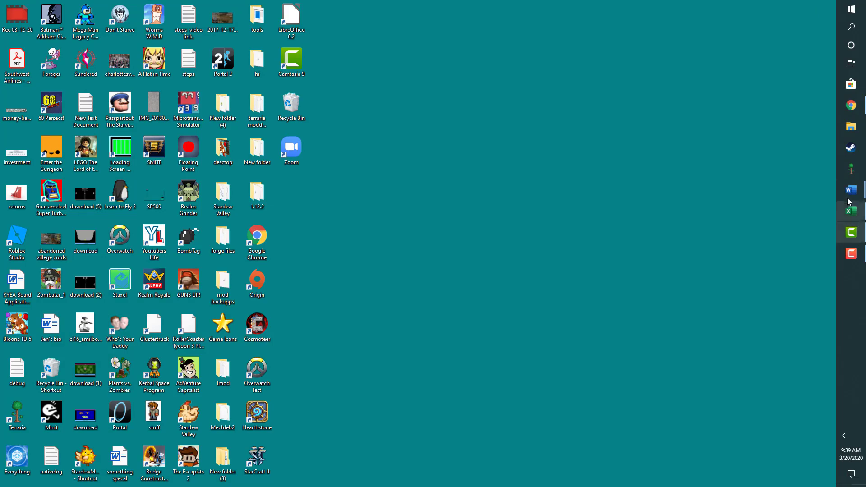
{"action": "mouse_move", "coordinate": [851, 190]}
{"action": "left_click", "coordinate": [783, 179]}
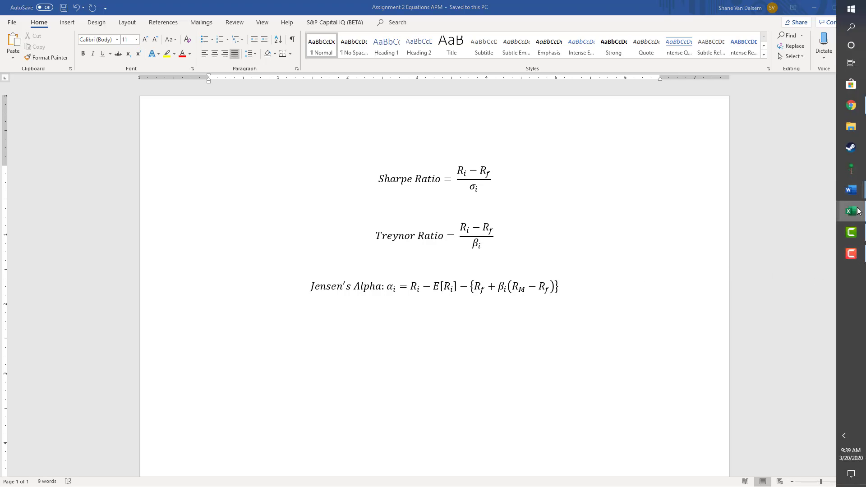
Switch to the Assignment 2 Blank Workbook in Excel and show its Portfolio sheet
{"action": "left_click", "coordinate": [851, 211]}
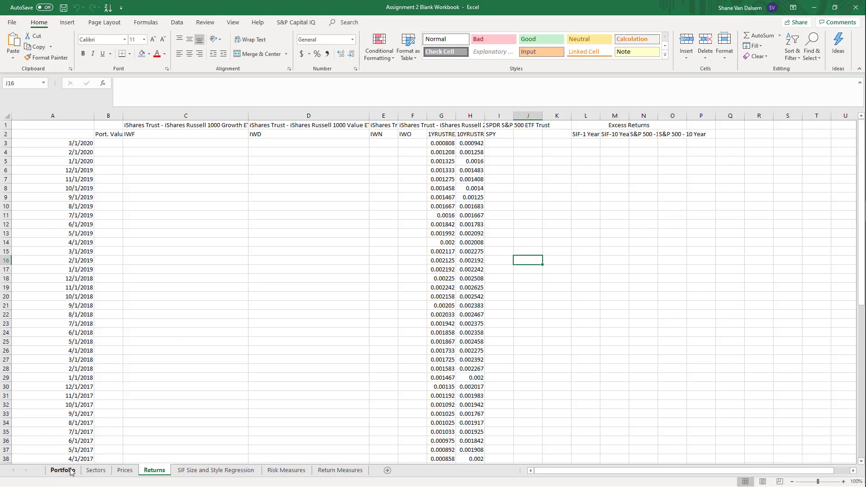
{"action": "left_click", "coordinate": [70, 471]}
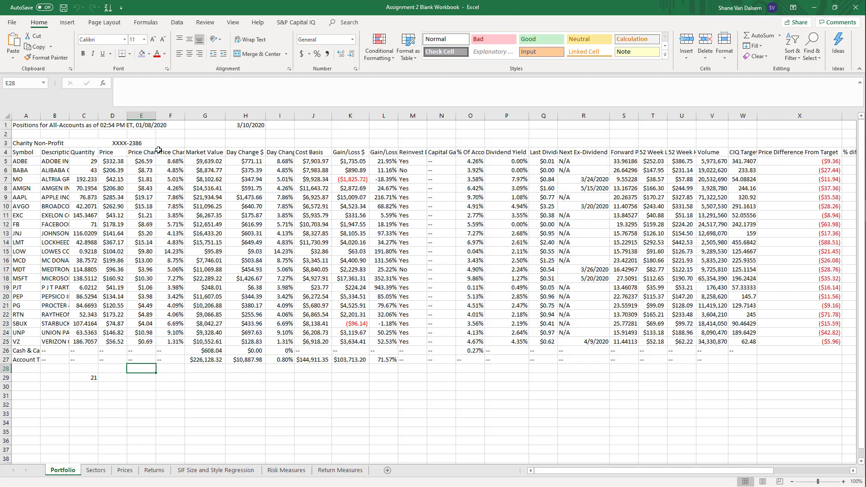
Set the valuation date in cell H1 of the Portfolio sheet to 3/20/2020
{"action": "left_click", "coordinate": [253, 127]}
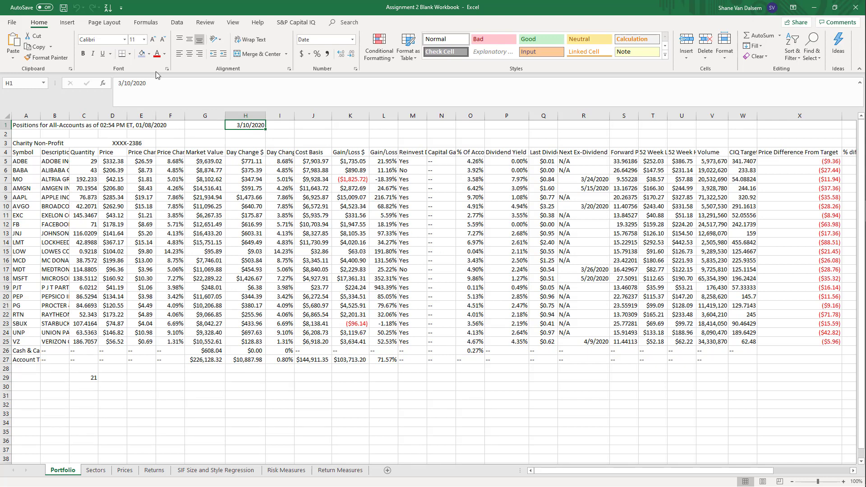
{"action": "type", "text": "."}
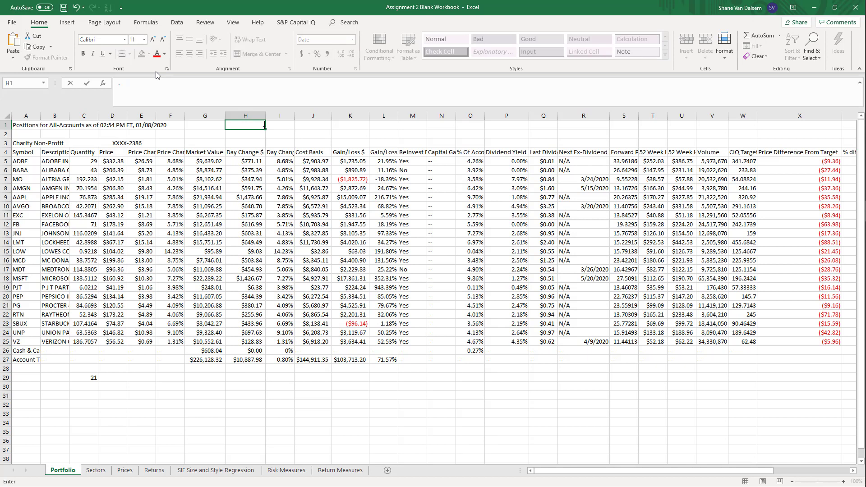
{"action": "type", "text": "/20/20"}
{"action": "key", "text": "Return"}
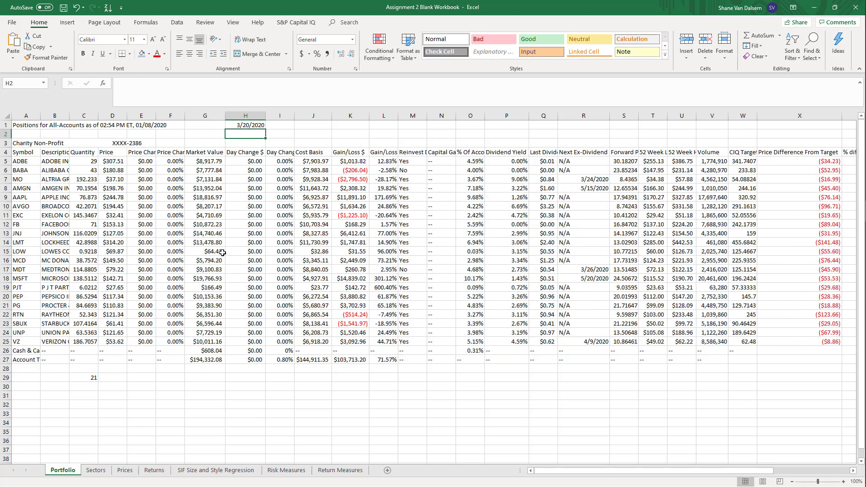
Examine the closing-price formulas in the Price column and the formula for the account's total market value
{"action": "left_click_drag", "start_coordinate": [112, 197], "coordinate": [112, 190]}
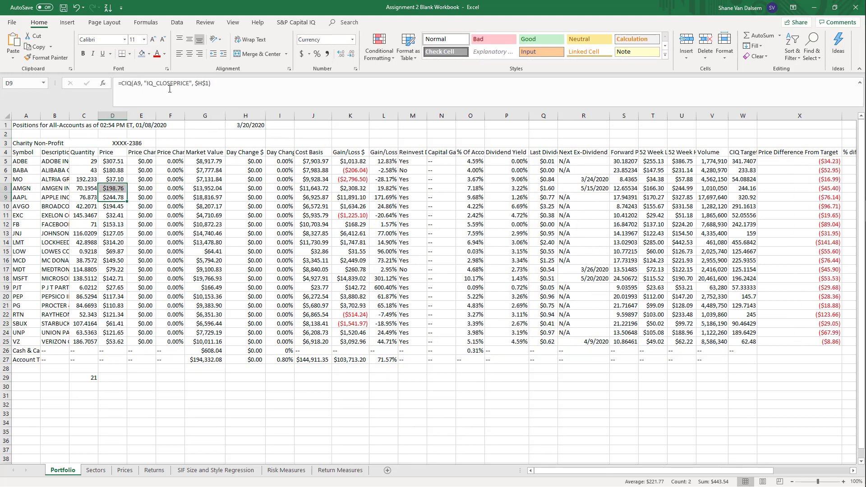
{"action": "left_click", "coordinate": [112, 323]}
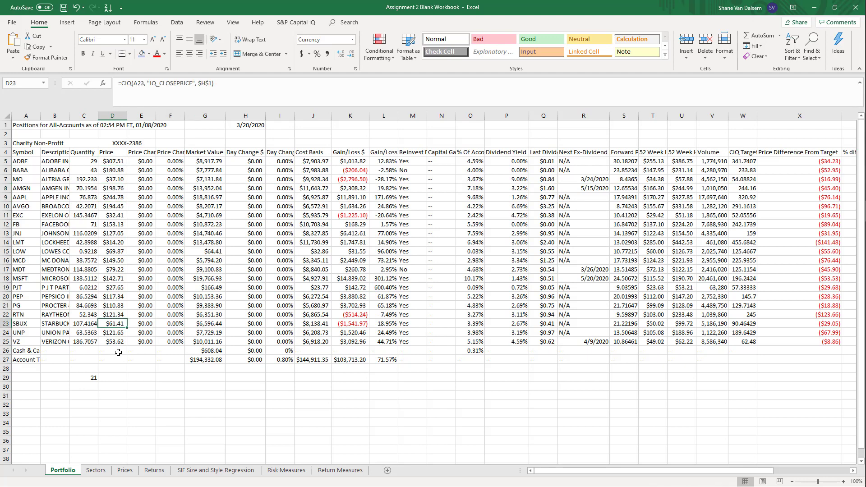
{"action": "left_click", "coordinate": [110, 172]}
{"action": "left_click", "coordinate": [109, 207]}
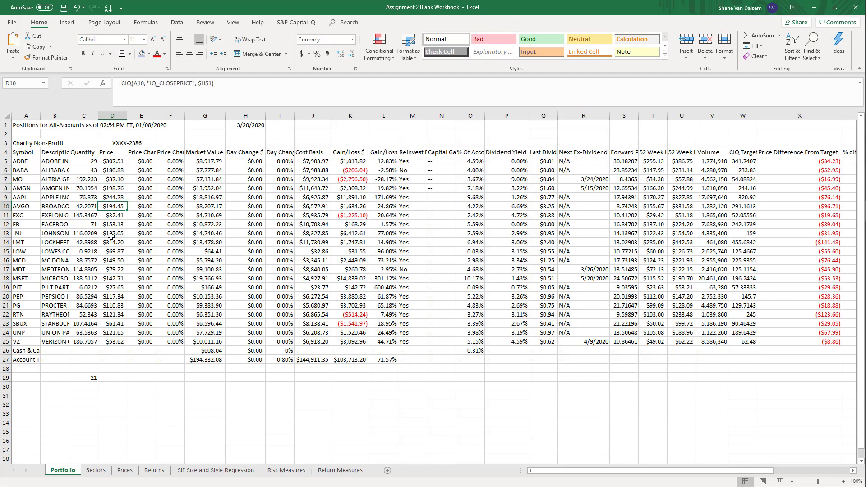
{"action": "left_click", "coordinate": [115, 251]}
{"action": "left_click", "coordinate": [118, 271]}
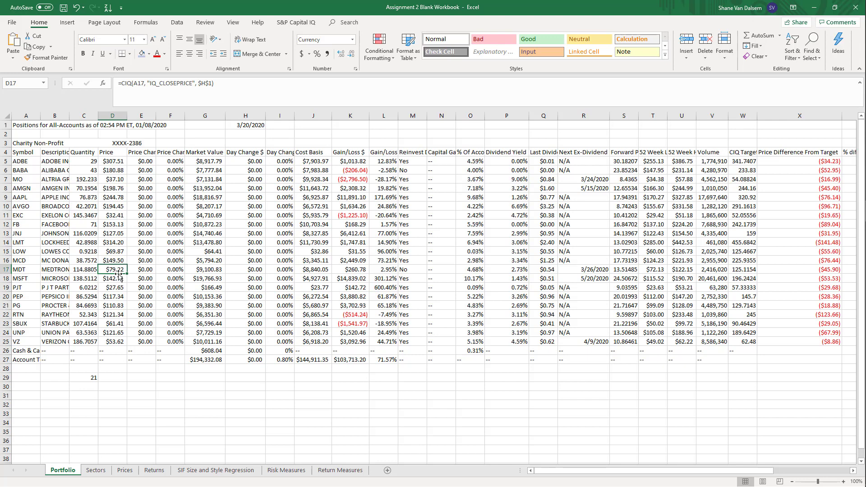
{"action": "left_click", "coordinate": [113, 287]}
{"action": "left_click", "coordinate": [114, 306]}
{"action": "left_click", "coordinate": [117, 323]}
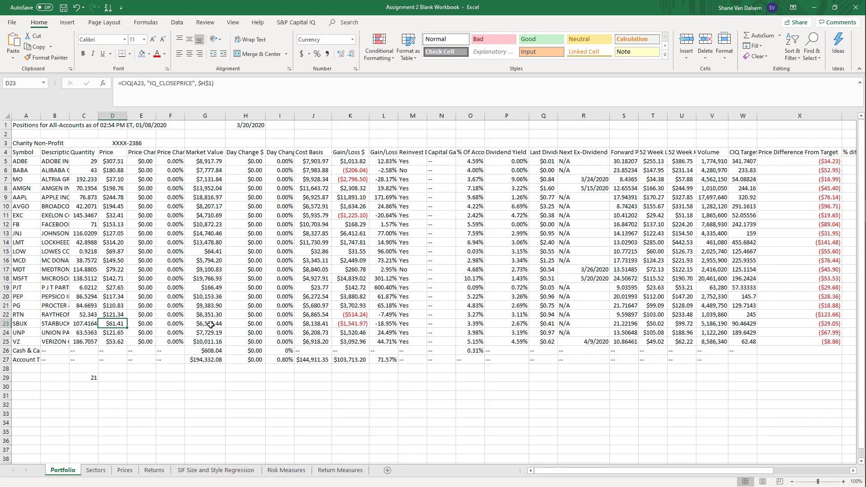
{"action": "left_click", "coordinate": [206, 360]}
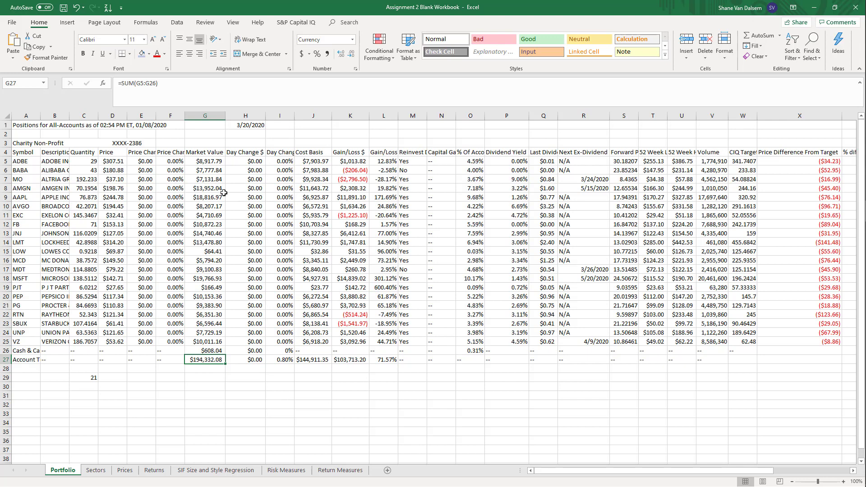
Check the full headings of the price change and day change columns, in both dollars and percent
{"action": "left_click", "coordinate": [145, 151]}
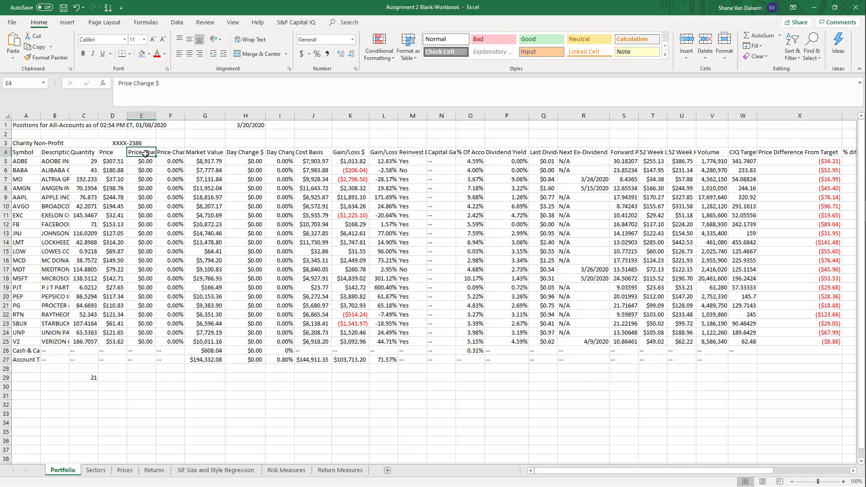
{"action": "left_click", "coordinate": [174, 159]}
{"action": "left_click", "coordinate": [171, 149]}
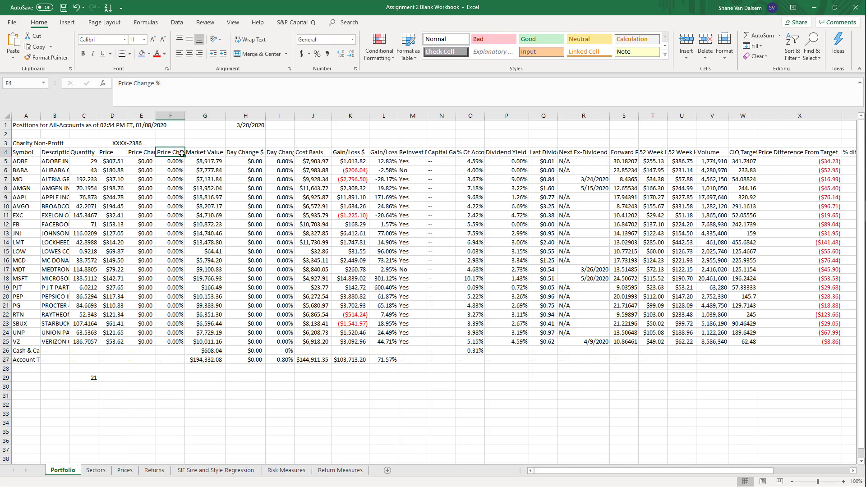
{"action": "left_click", "coordinate": [242, 151]}
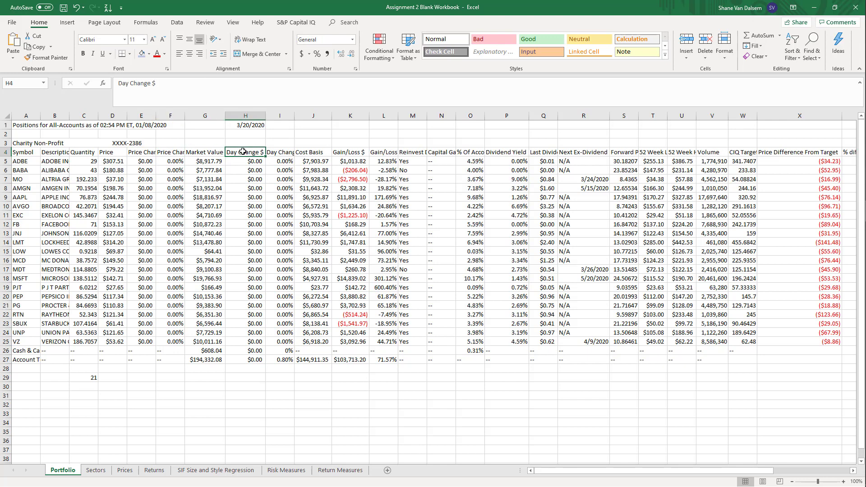
{"action": "left_click", "coordinate": [280, 154]}
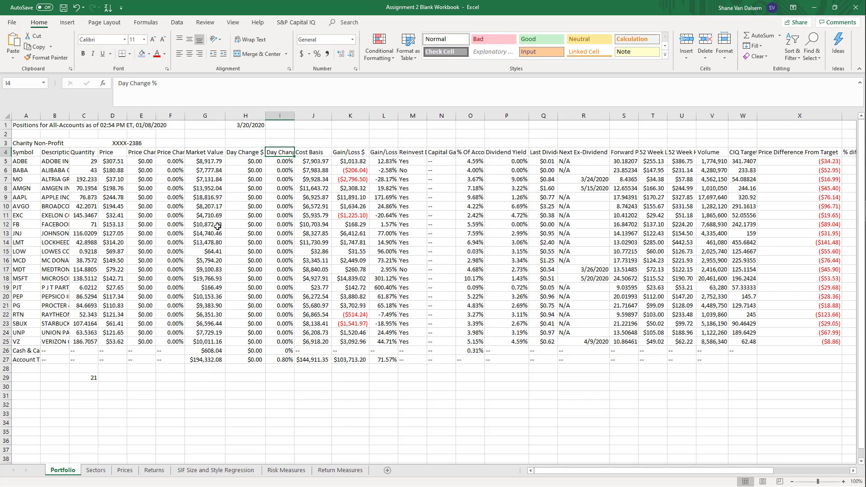
Set the valuation date in cell H1 of the Portfolio sheet to 3/19/2020
{"action": "left_click", "coordinate": [245, 125]}
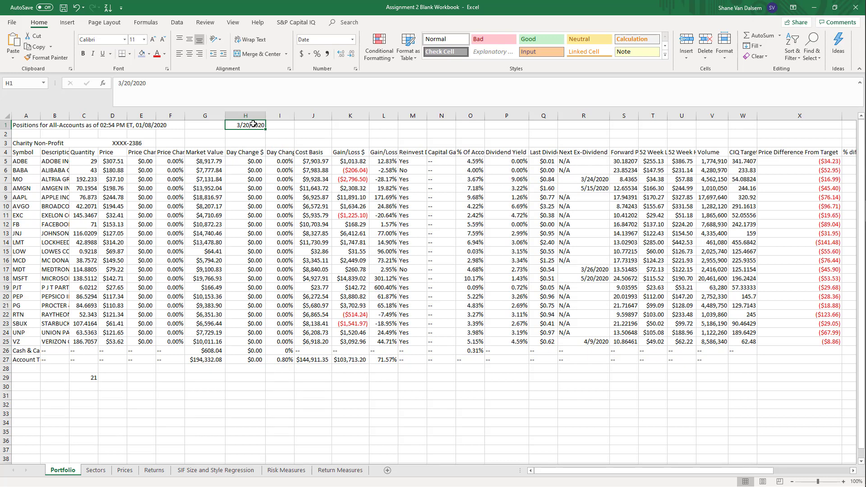
{"action": "type", "text": "3/189"}
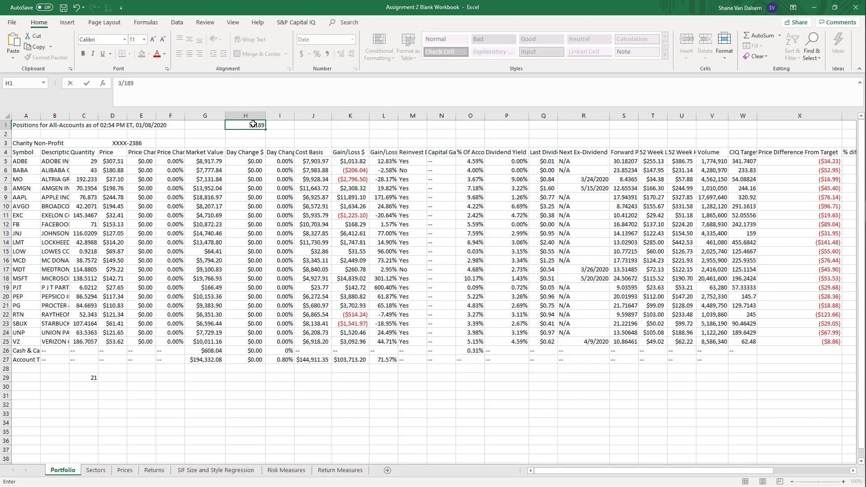
{"action": "key", "text": "BackSpace"}
{"action": "key", "text": "BackSpace"}
{"action": "type", "text": "9/2020"}
{"action": "key", "text": "Return"}
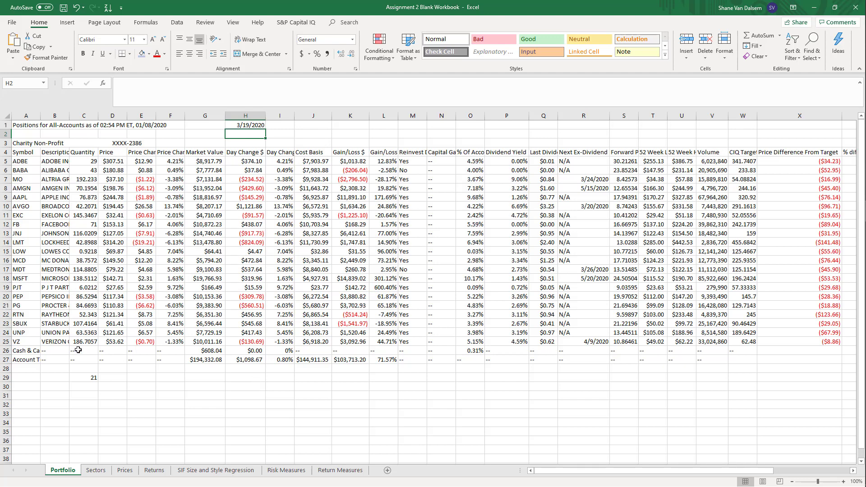
{"action": "left_click", "coordinate": [180, 397]}
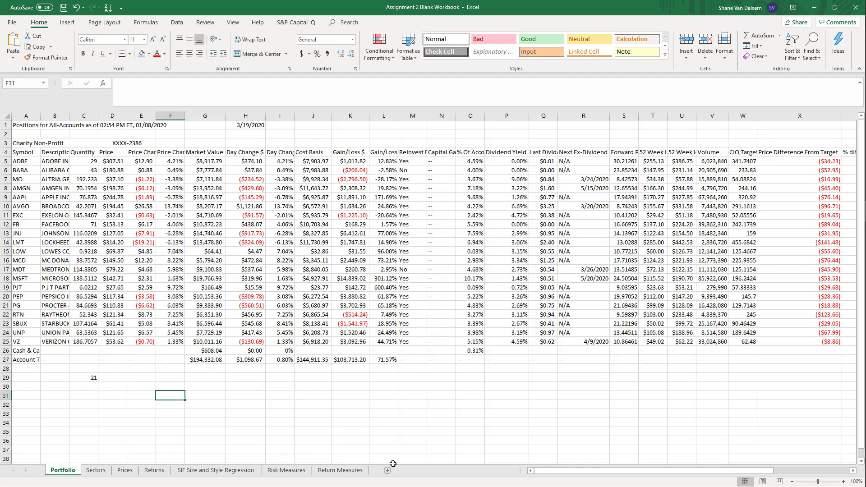
Fit the CIQ Target Price column's width to its contents and inspect the price-target formulas in several of its cells
{"action": "left_click_drag", "start_coordinate": [571, 472], "coordinate": [706, 479]}
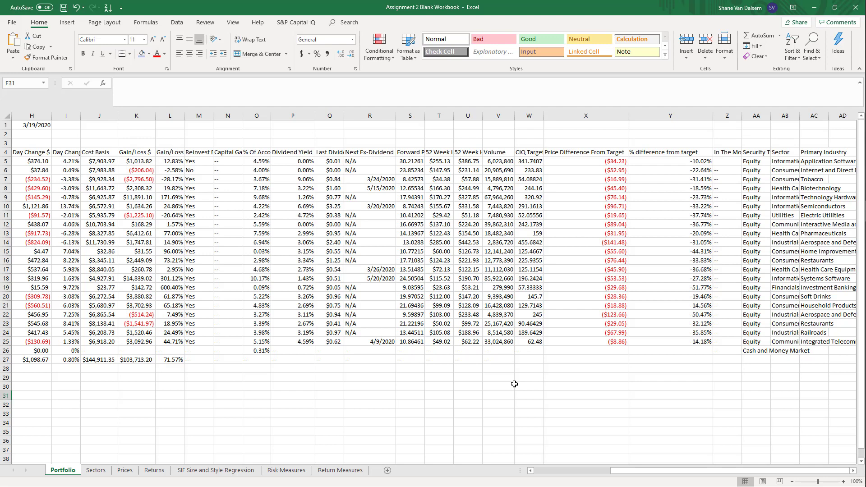
{"action": "left_click", "coordinate": [525, 155]}
{"action": "left_click", "coordinate": [526, 160]}
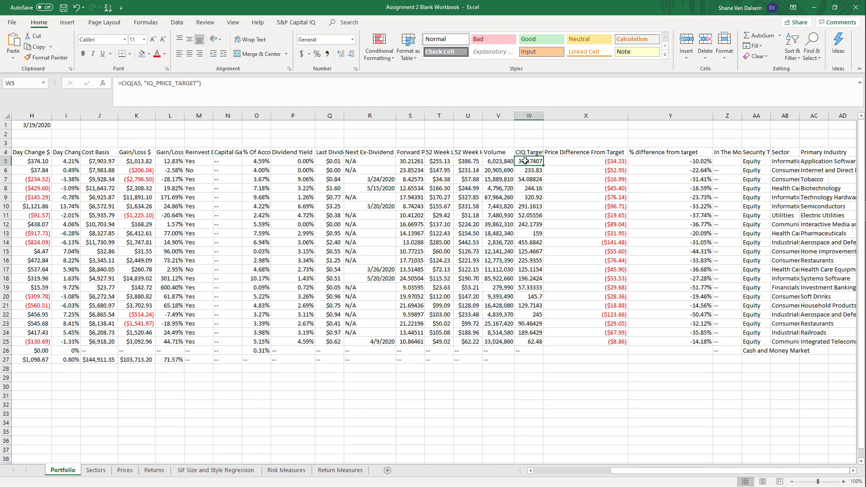
{"action": "double_click", "coordinate": [543, 116]}
{"action": "left_click", "coordinate": [540, 253]}
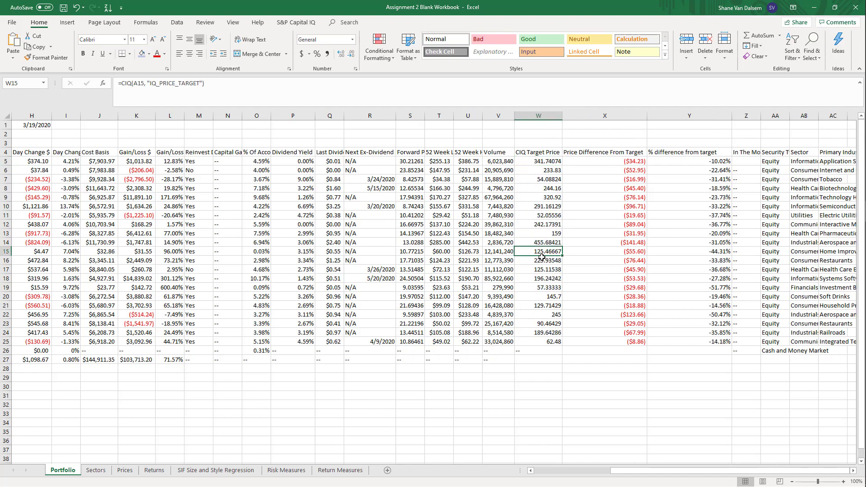
{"action": "left_click", "coordinate": [541, 271]}
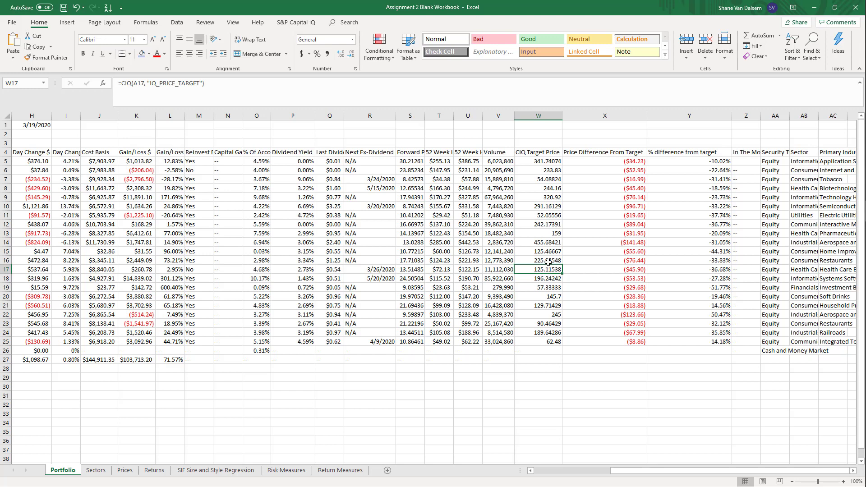
{"action": "left_click", "coordinate": [541, 333]}
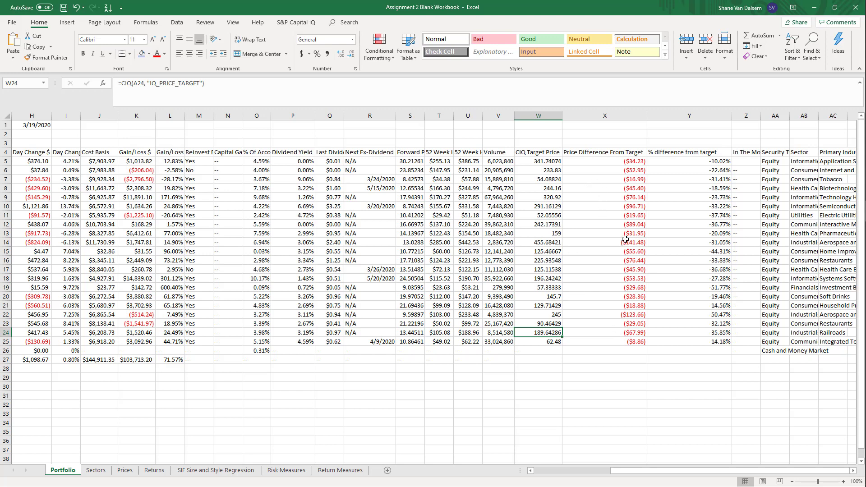
Examine how row 19 for PJT calculates the price difference and percent difference from target, tracing back to its quantity and description
{"action": "left_click", "coordinate": [610, 284]}
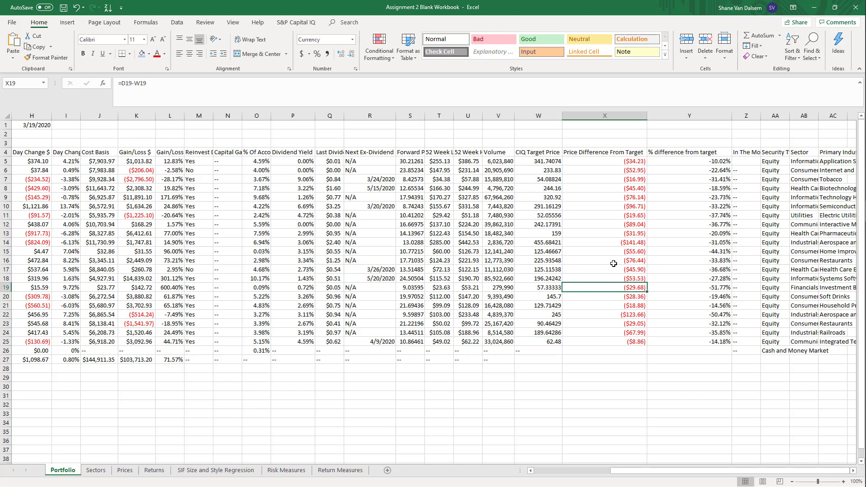
{"action": "key", "text": "Left"}
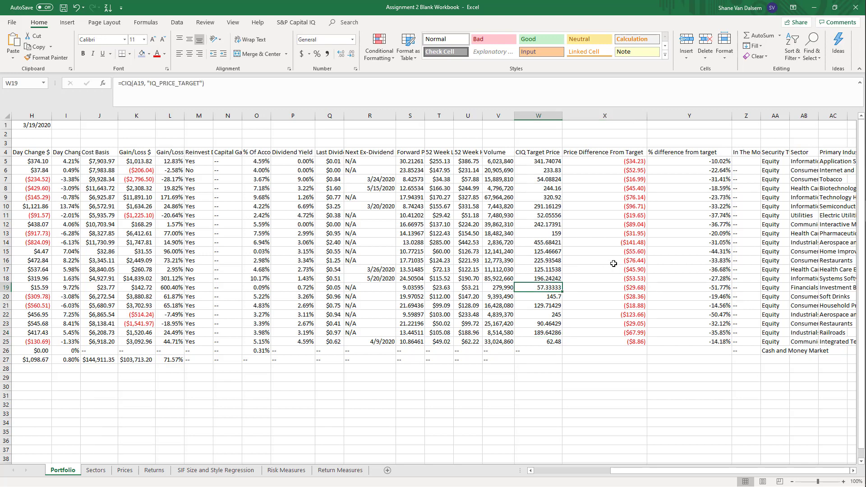
{"action": "key", "text": "Left"}
{"action": "key", "text": "Right"}
{"action": "key", "text": "Right"}
{"action": "key", "text": "Right"}
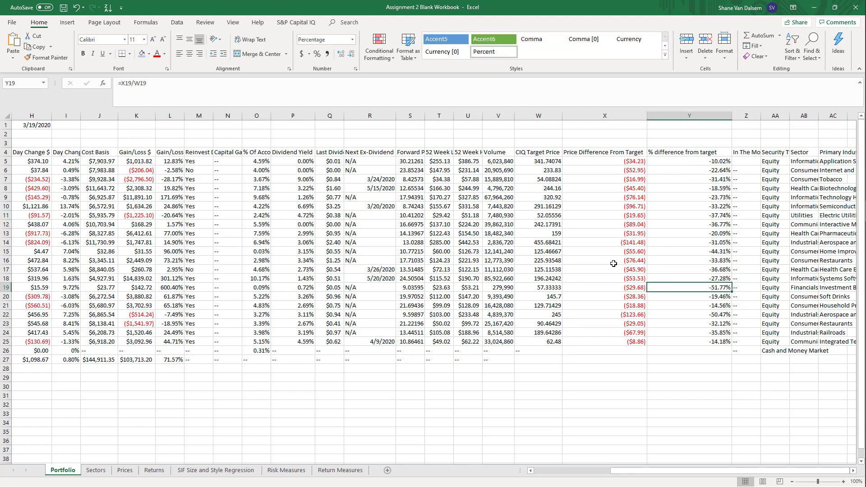
{"action": "key", "text": "Left"}
{"action": "key", "text": "Left"}
{"action": "key", "text": "Left"}
{"action": "key", "text": "Left"}
{"action": "key", "text": "Left"}
{"action": "key", "text": "Left"}
{"action": "key", "text": "Left"}
{"action": "key", "text": "Left"}
{"action": "key", "text": "Left"}
{"action": "key", "text": "Left"}
{"action": "key", "text": "Left"}
{"action": "key", "text": "Left"}
{"action": "key", "text": "Left"}
{"action": "key", "text": "Left"}
{"action": "key", "text": "Left"}
{"action": "key", "text": "Left"}
{"action": "key", "text": "Left"}
{"action": "key", "text": "Left"}
{"action": "key", "text": "Left"}
{"action": "key", "text": "Left"}
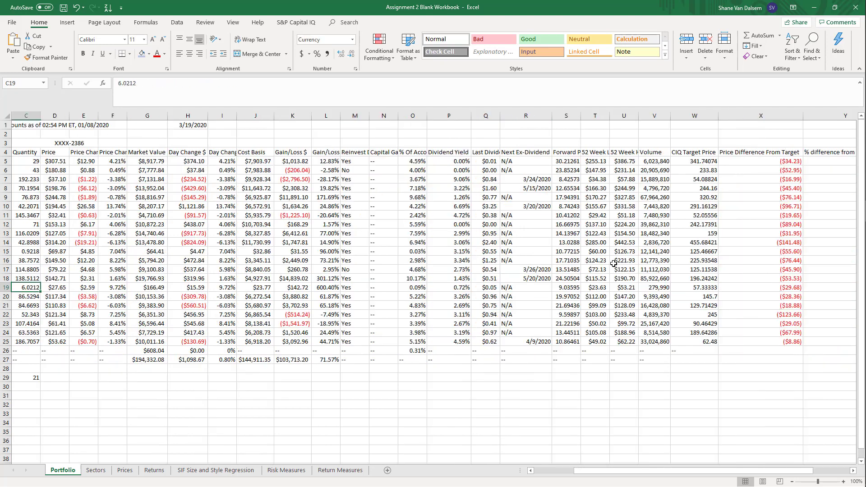
{"action": "key", "text": "Right"}
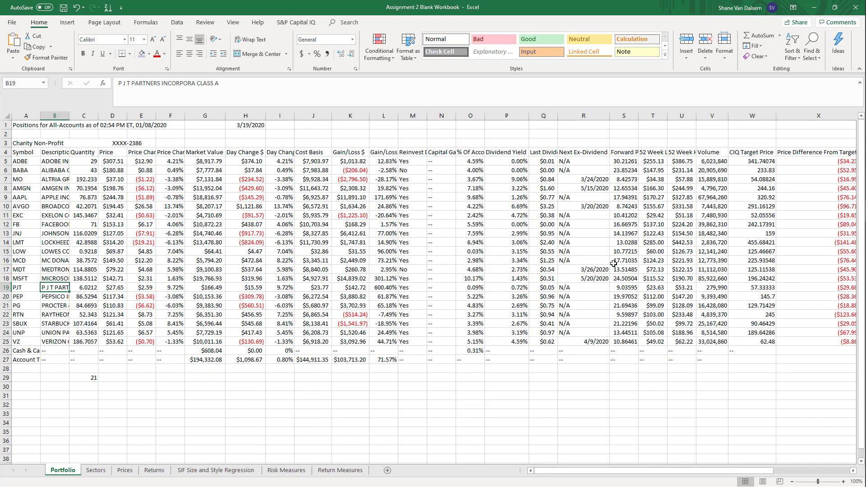
Fit the Portfolio sheet's Sector and Primary Industry columns to their contents and inspect the CIQ formulas in AB5 and AC6
{"action": "key", "text": "Right"}
{"action": "key", "text": "Right"}
{"action": "key", "text": "Right"}
{"action": "key", "text": "Right"}
{"action": "key", "text": "Right"}
{"action": "key", "text": "Right"}
{"action": "key", "text": "Right"}
{"action": "key", "text": "Right"}
{"action": "key", "text": "Right"}
{"action": "key", "text": "Right"}
{"action": "key", "text": "Right"}
{"action": "key", "text": "Right"}
{"action": "key", "text": "Right"}
{"action": "key", "text": "Right"}
{"action": "key", "text": "Right"}
{"action": "key", "text": "Right"}
{"action": "key", "text": "Right"}
{"action": "key", "text": "Right"}
{"action": "key", "text": "Right"}
{"action": "key", "text": "Right"}
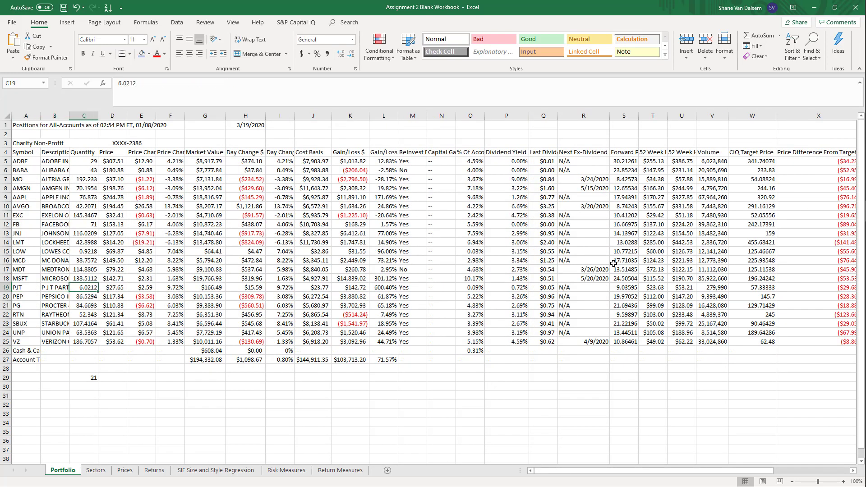
{"action": "key", "text": "Left"}
{"action": "key", "text": "Left"}
{"action": "key", "text": "Left"}
{"action": "key", "text": "Left"}
{"action": "key", "text": "Left"}
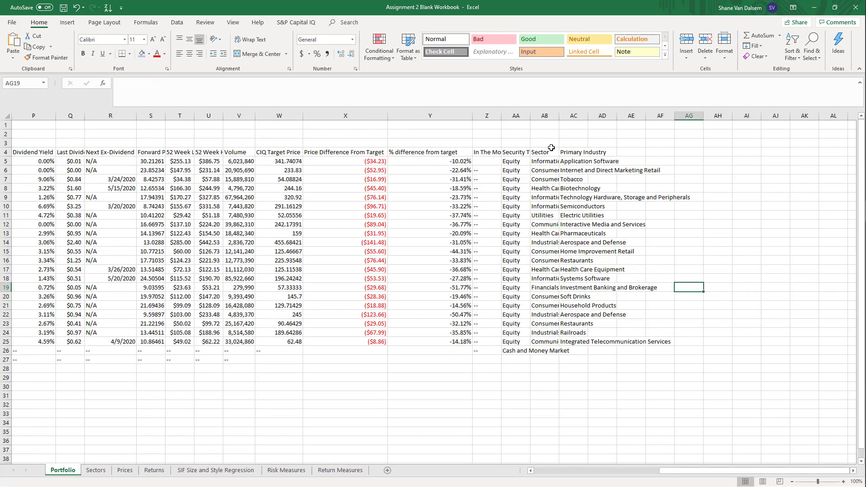
{"action": "double_click", "coordinate": [557, 114]}
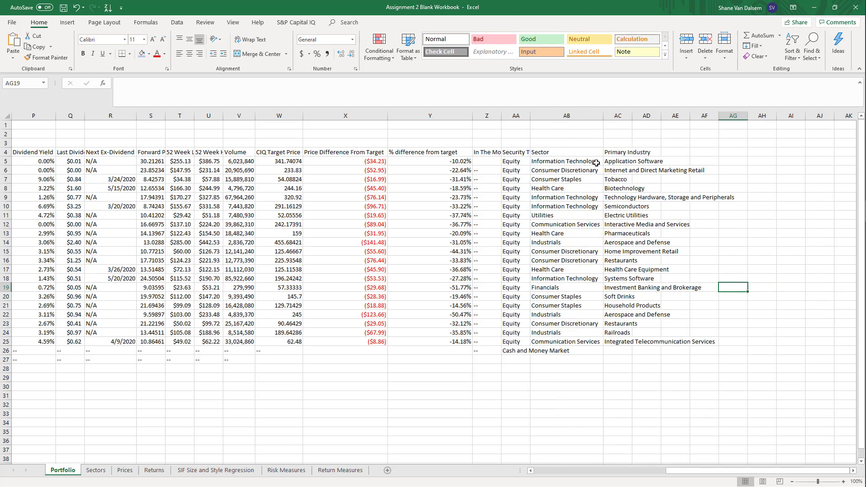
{"action": "left_click", "coordinate": [548, 161]}
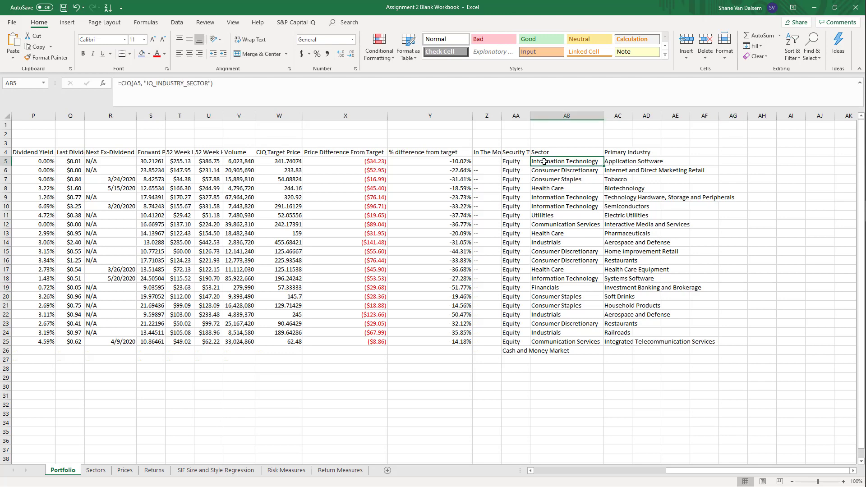
{"action": "left_click_drag", "start_coordinate": [632, 114], "coordinate": [631, 115]}
{"action": "double_click", "coordinate": [630, 119]}
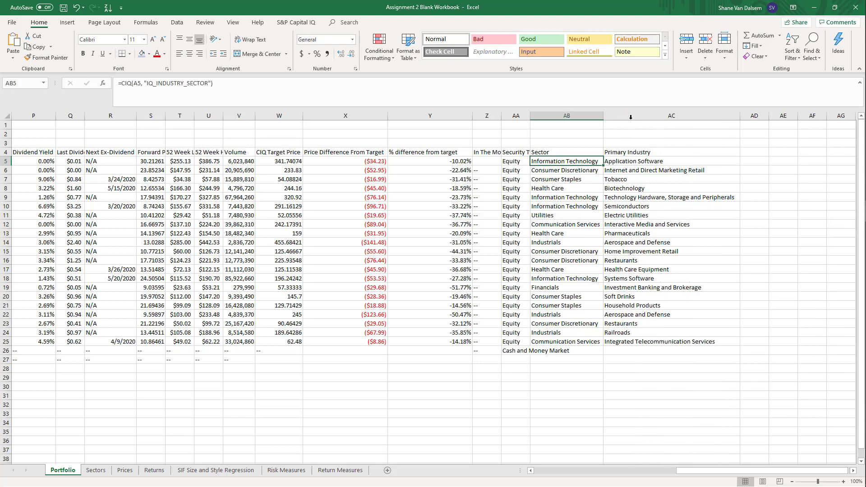
{"action": "left_click", "coordinate": [618, 172]}
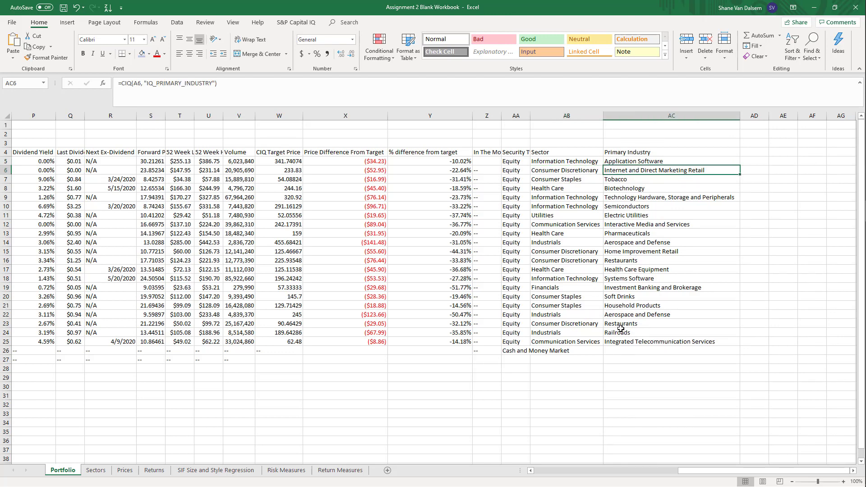
{"action": "left_click", "coordinate": [622, 388]}
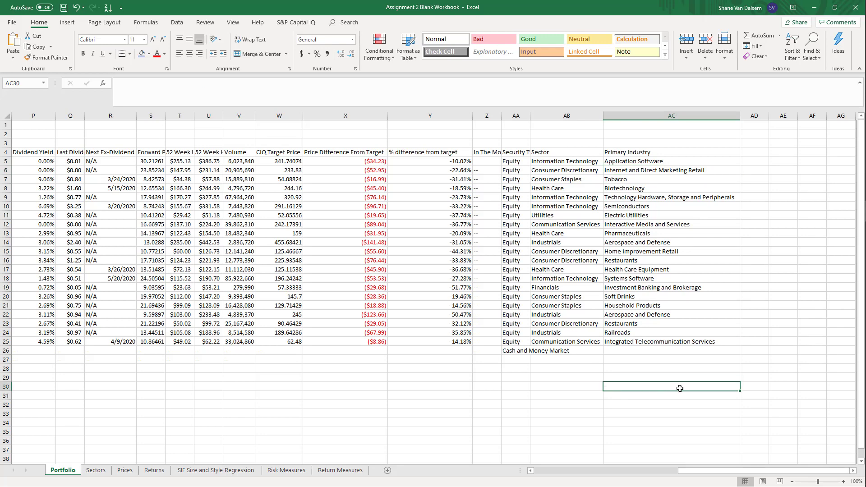
Examine the Sectors sheet's firm weights, sector percentages and pie chart, checking the Information Technology, Health Care, Energy, Financials and Materials entries
{"action": "left_click", "coordinate": [93, 469]}
{"action": "left_click", "coordinate": [137, 415]}
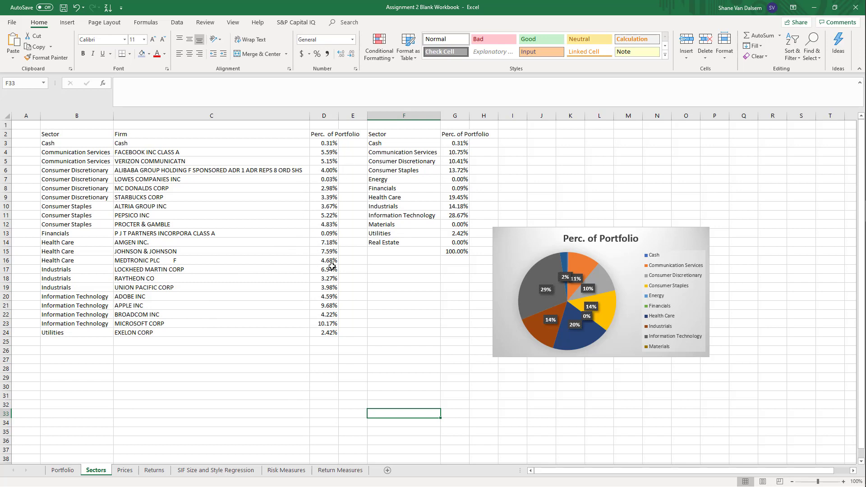
{"action": "left_click", "coordinate": [399, 341]}
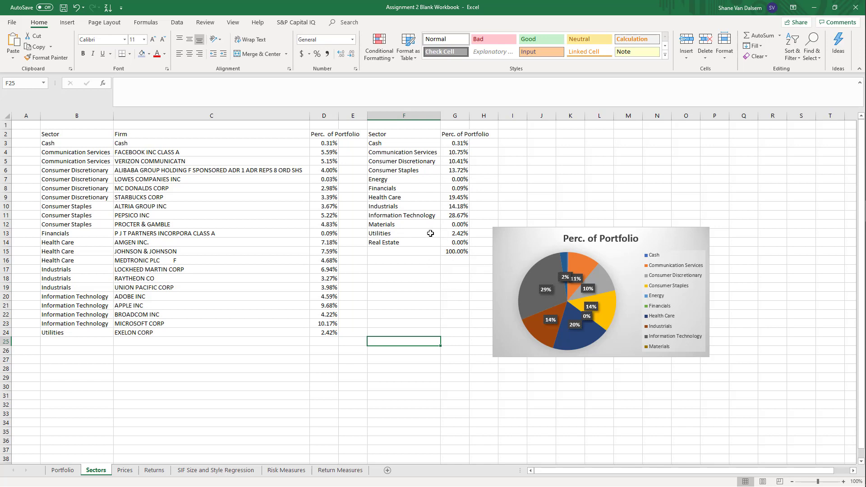
{"action": "left_click", "coordinate": [419, 213]}
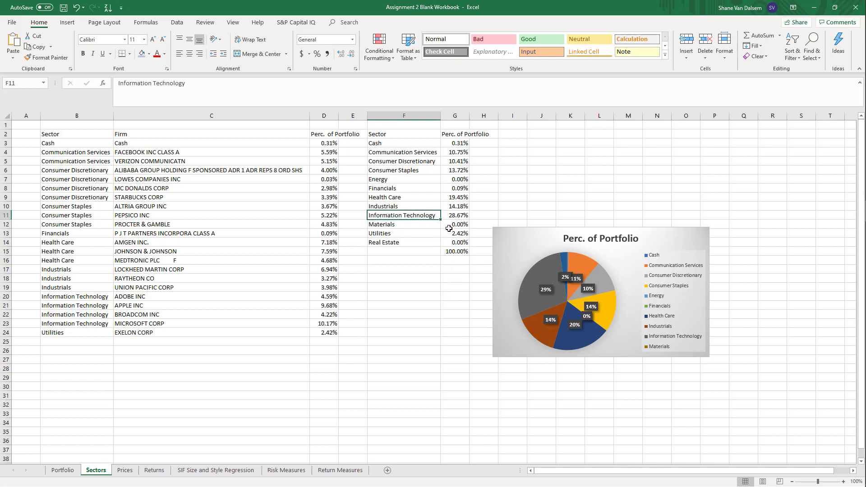
{"action": "left_click", "coordinate": [399, 197]}
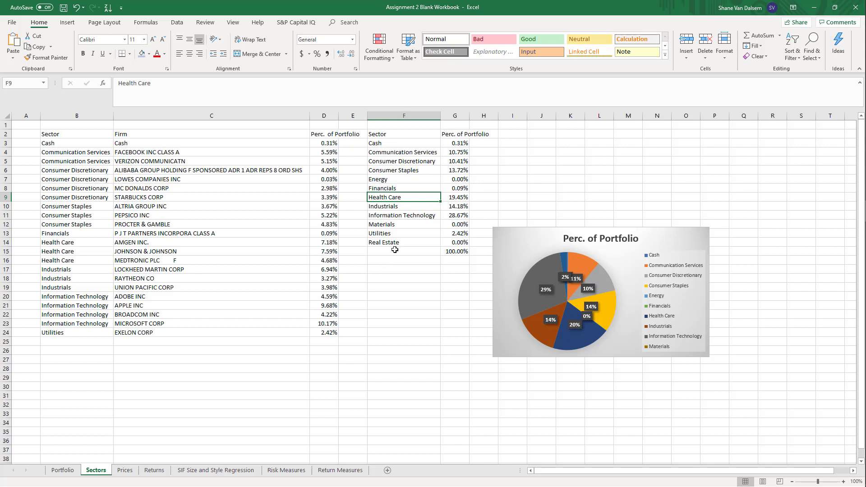
{"action": "left_click", "coordinate": [417, 182]}
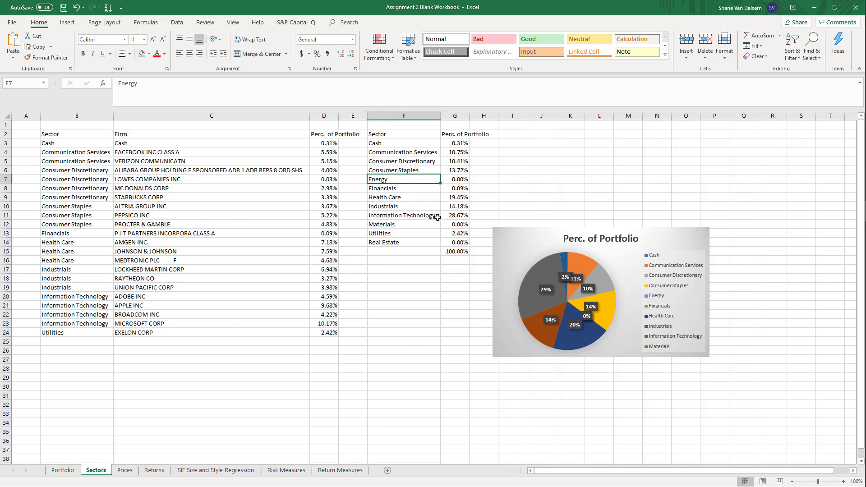
{"action": "left_click", "coordinate": [406, 191]}
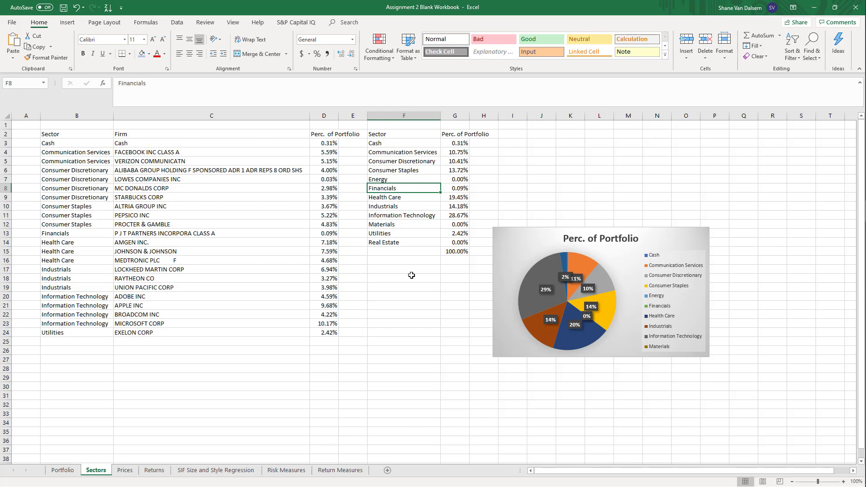
{"action": "left_click", "coordinate": [388, 225]}
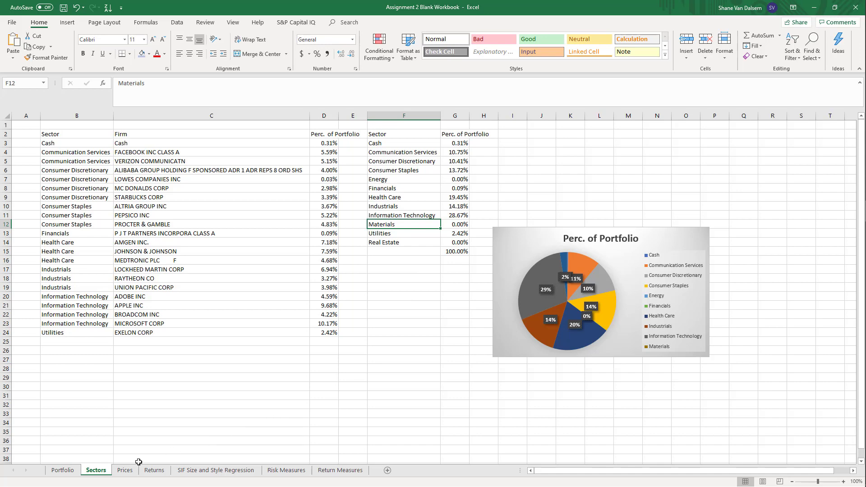
Select cell B3 for ADBE at 3/1/2020 on the Prices sheet and display the S&P Capital IQ commands
{"action": "left_click", "coordinate": [125, 470]}
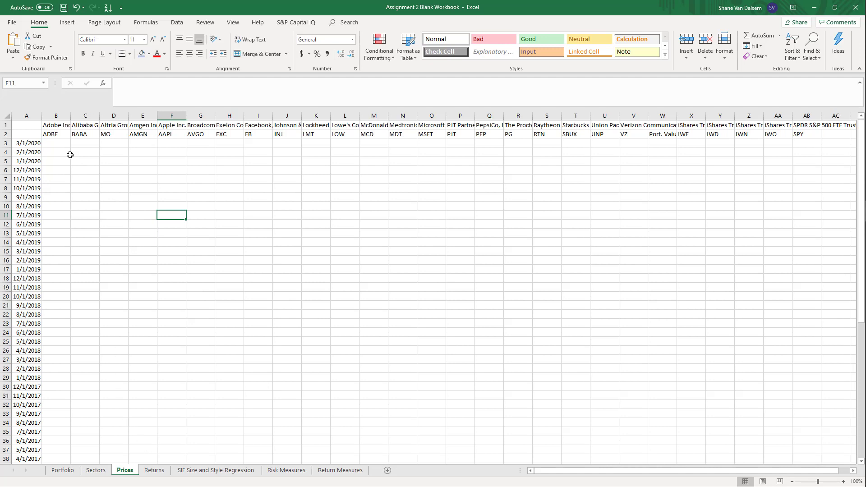
{"action": "left_click", "coordinate": [55, 141]}
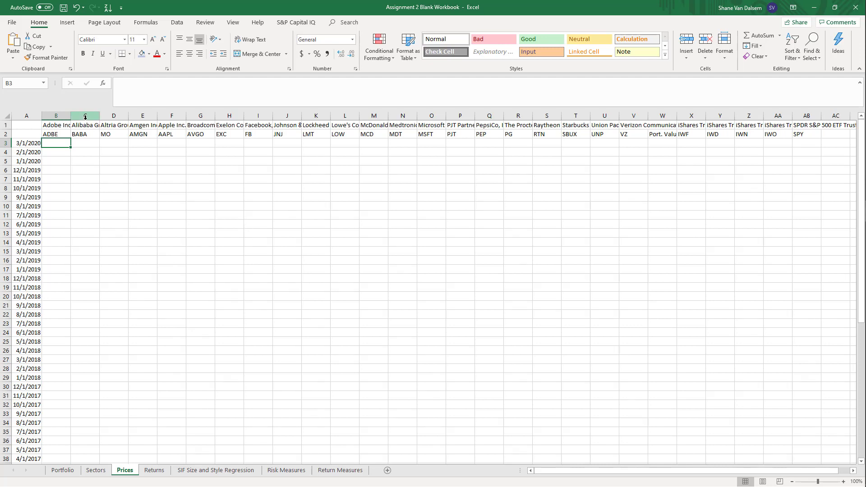
{"action": "left_click", "coordinate": [283, 25]}
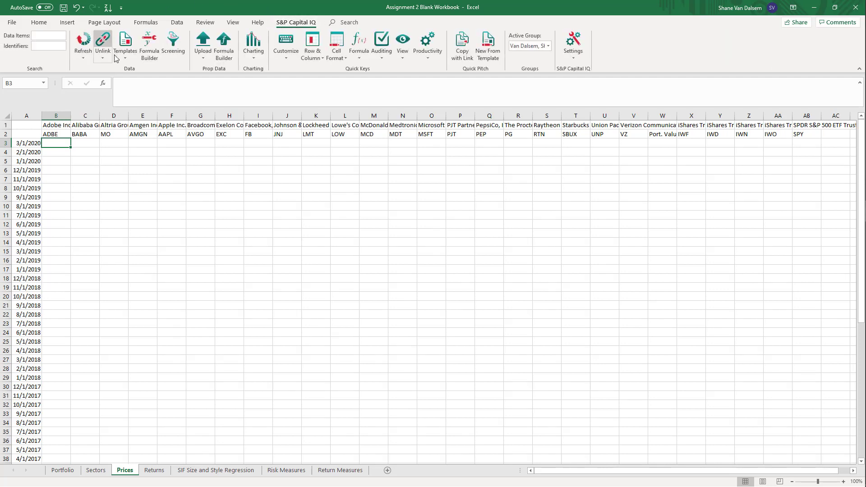
{"action": "left_click", "coordinate": [152, 51]}
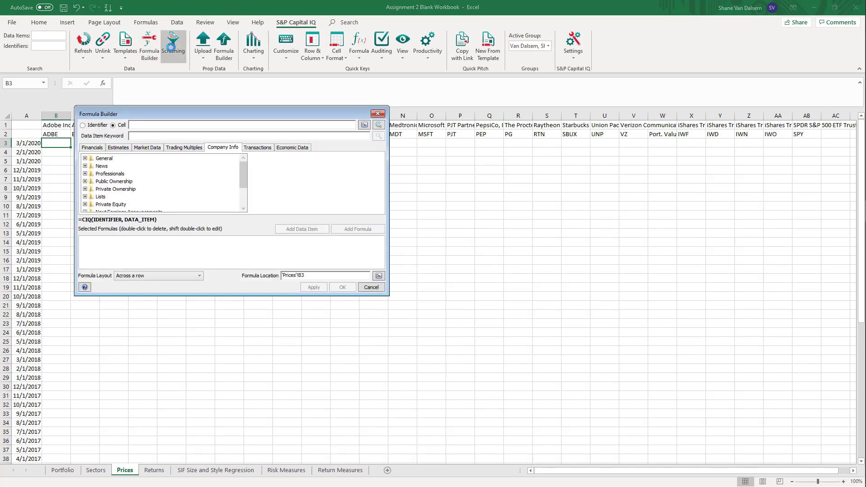
{"action": "left_click_drag", "start_coordinate": [145, 108], "coordinate": [206, 174]}
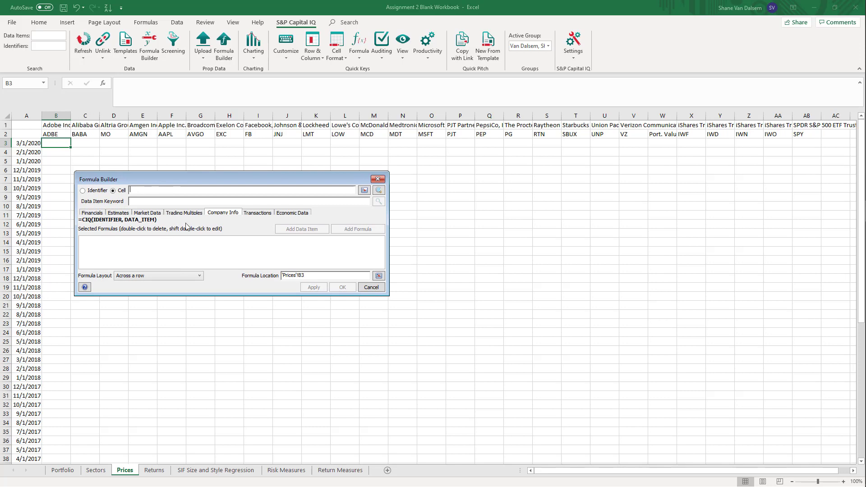
{"action": "left_click", "coordinate": [378, 179]}
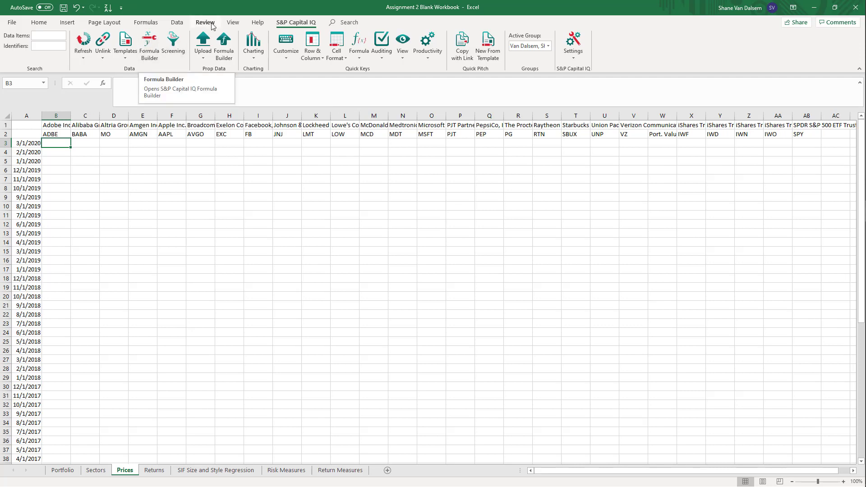
Open the S&P Capital IQ Formula Builder for cell B3, enlarge it and place it clear of the first price columns
{"action": "left_click", "coordinate": [145, 43]}
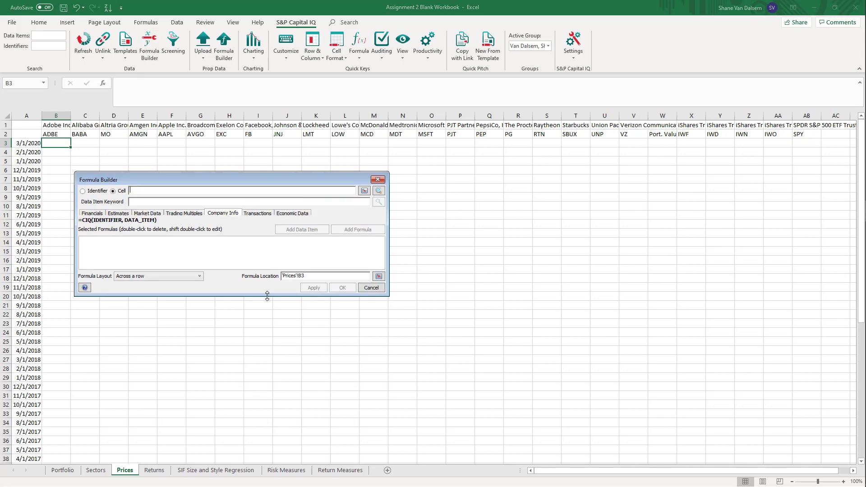
{"action": "left_click_drag", "start_coordinate": [267, 295], "coordinate": [267, 451]}
{"action": "left_click_drag", "start_coordinate": [259, 177], "coordinate": [608, 194]}
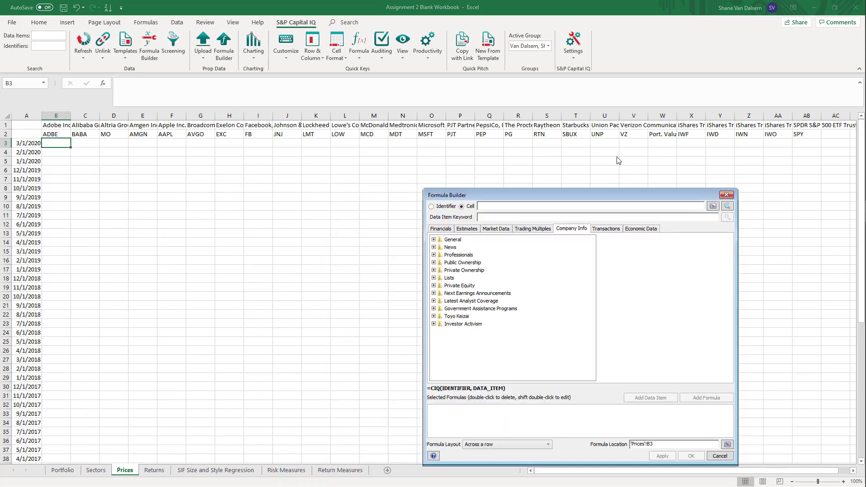
{"action": "left_click_drag", "start_coordinate": [617, 157], "coordinate": [698, 126]}
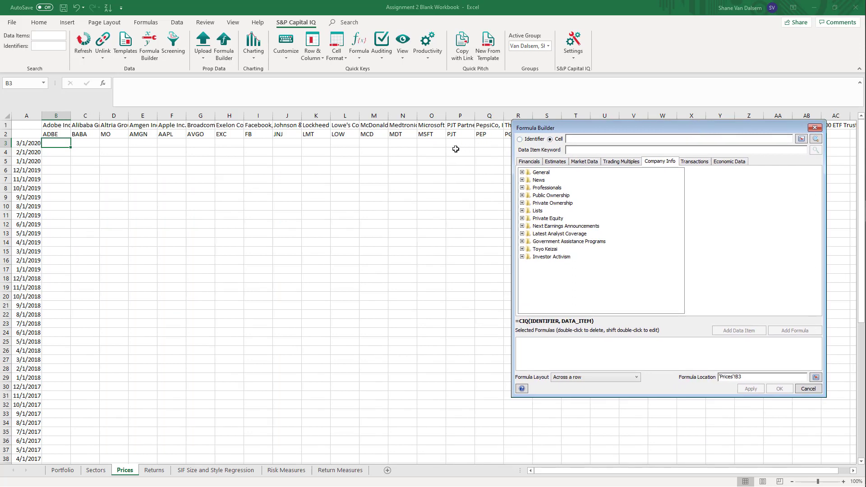
Use cell B2 as the formula's identifier and choose Dividend Adj. Day Close Price from Equity Market Data as the data item
{"action": "left_click", "coordinate": [50, 134]}
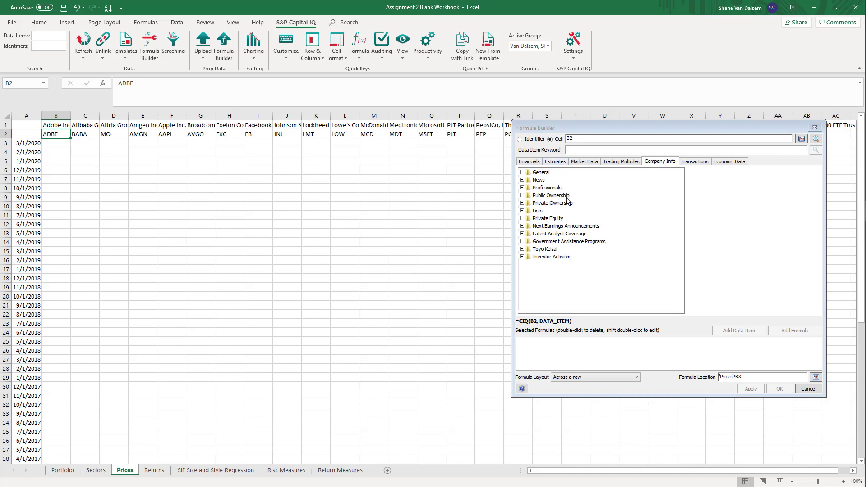
{"action": "left_click", "coordinate": [581, 163]}
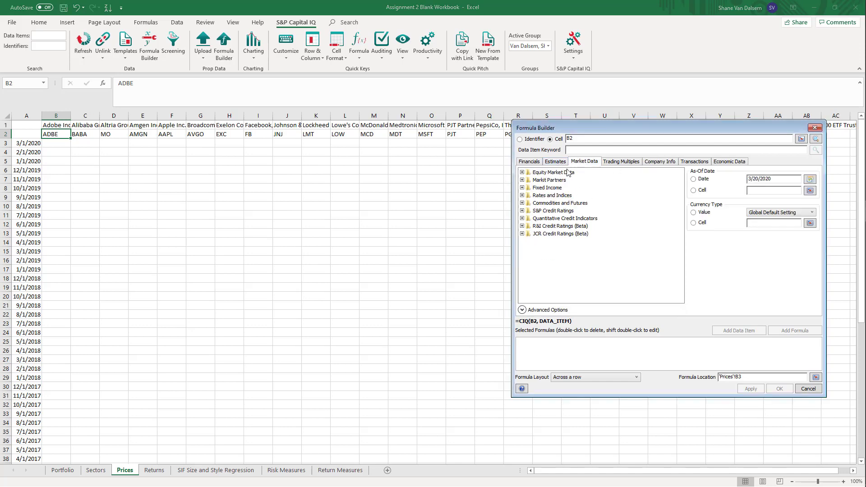
{"action": "double_click", "coordinate": [548, 173]}
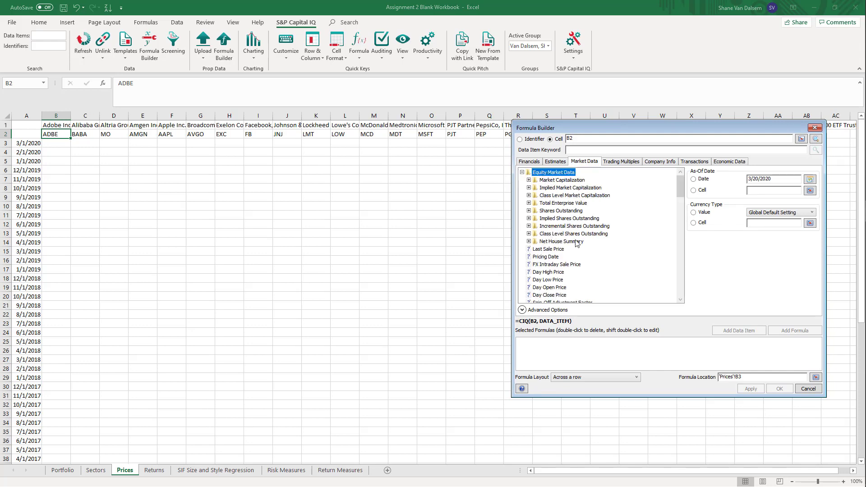
{"action": "scroll", "coordinate": [682, 179], "scroll_direction": "down", "scroll_amount": 3}
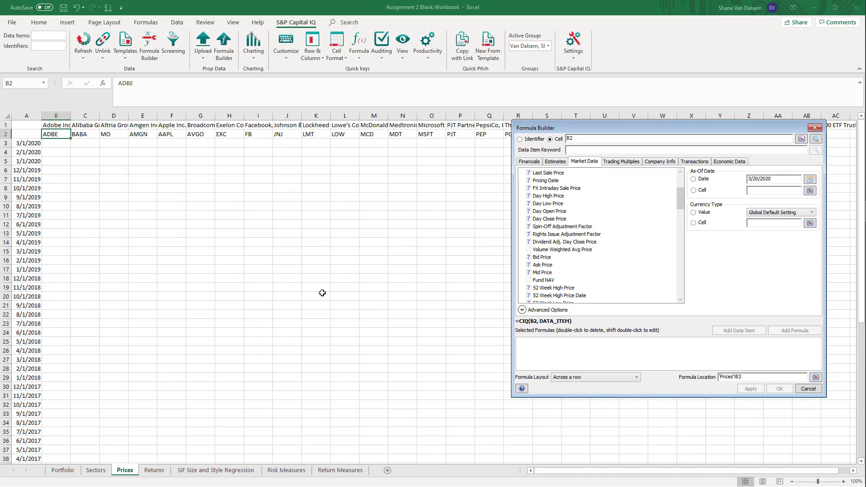
{"action": "left_click", "coordinate": [589, 242]}
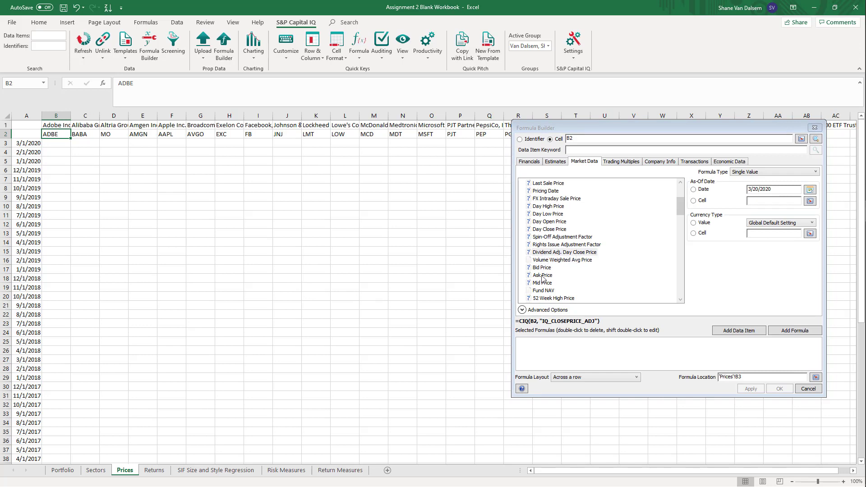
Take the as-of date from cell A3, add the formula to the selected formulas and apply it to cell B3
{"action": "mouse_move", "coordinate": [552, 254]}
{"action": "left_click", "coordinate": [693, 202]}
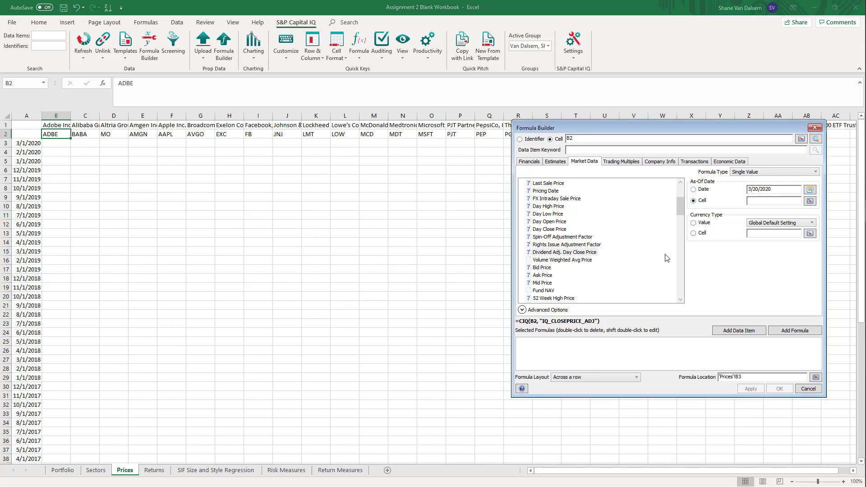
{"action": "left_click", "coordinate": [21, 143]}
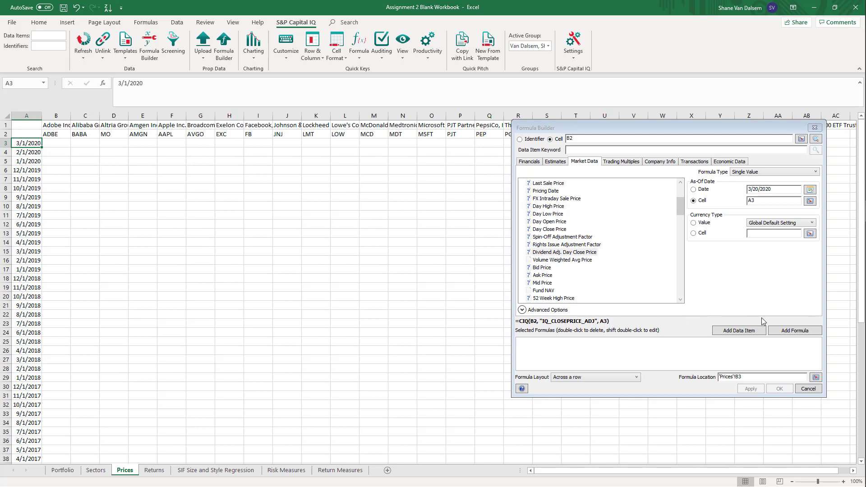
{"action": "left_click", "coordinate": [788, 332]}
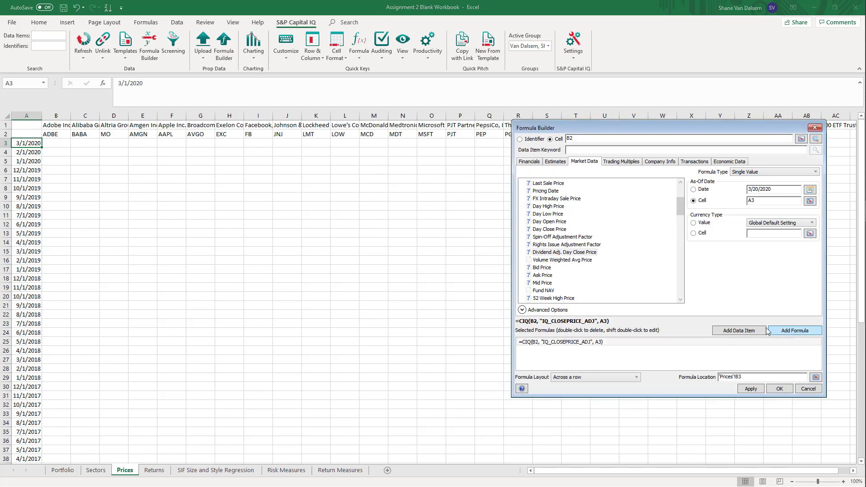
{"action": "left_click", "coordinate": [752, 390]}
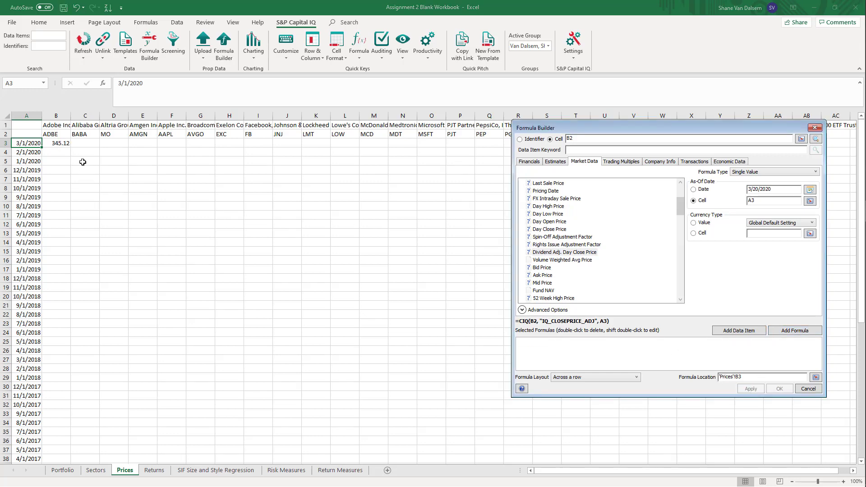
Close the Formula Builder and edit cell B3's formula to lock the ticker row and date column, using B$2 and $A3
{"action": "left_click", "coordinate": [64, 142]}
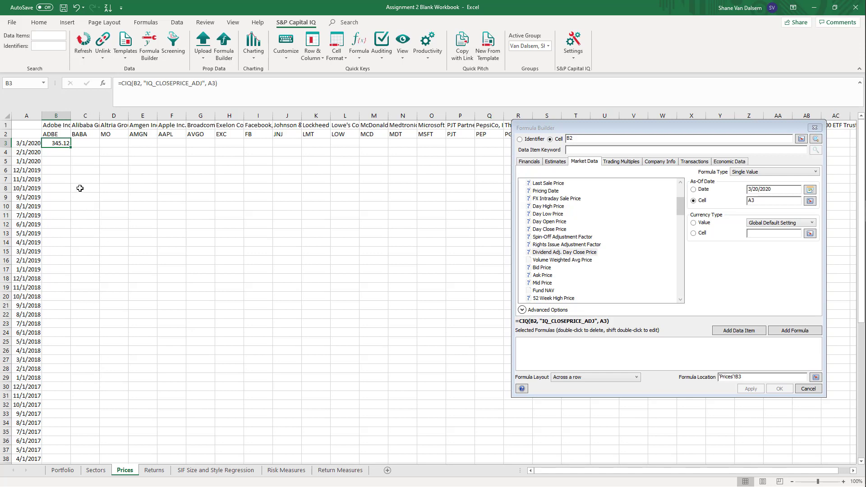
{"action": "left_click", "coordinate": [809, 389]}
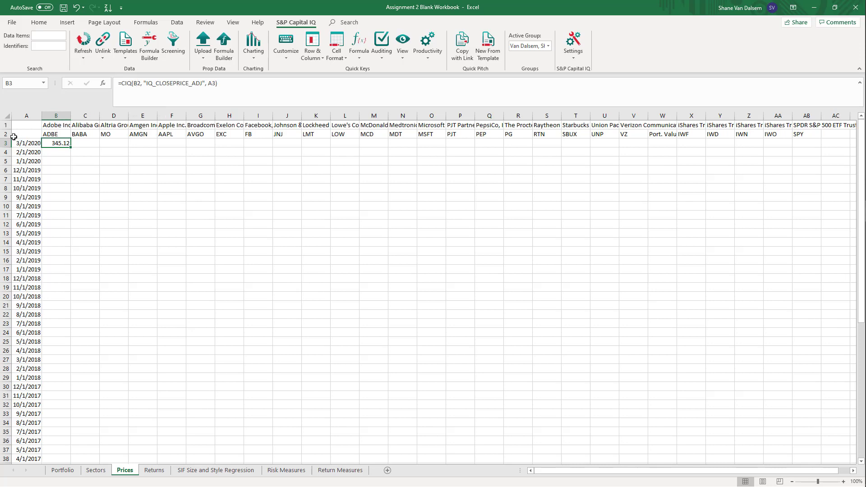
{"action": "left_click", "coordinate": [133, 83]}
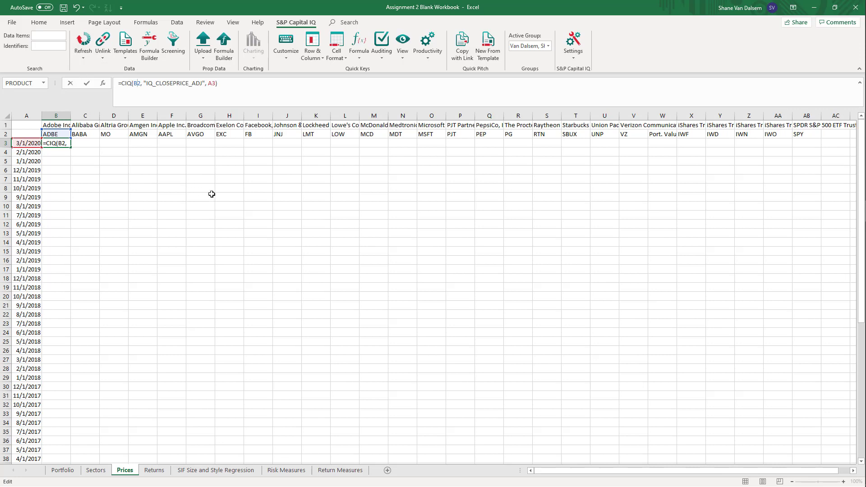
{"action": "type", "text": "$"}
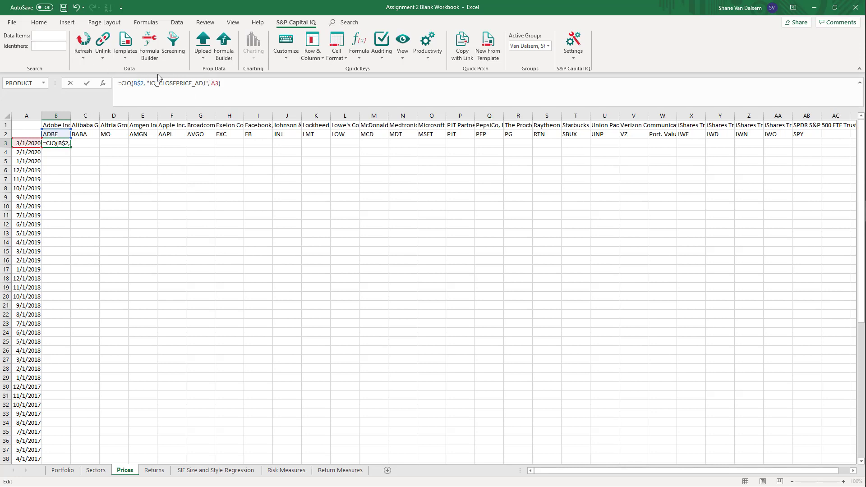
{"action": "type", "text": "$"}
{"action": "key", "text": "ctrl+Return"}
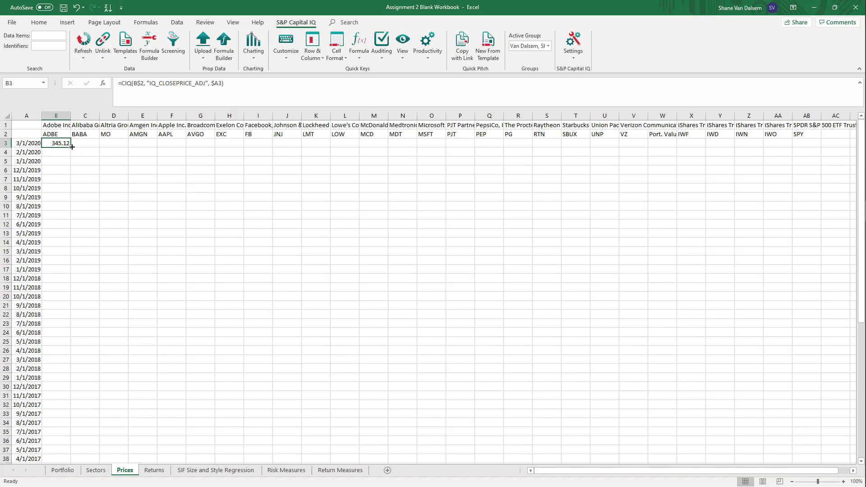
Fill the price formula from B3 across to column AB and down to row 63 for 3/1/2015
{"action": "left_click_drag", "start_coordinate": [72, 146], "coordinate": [721, 190]}
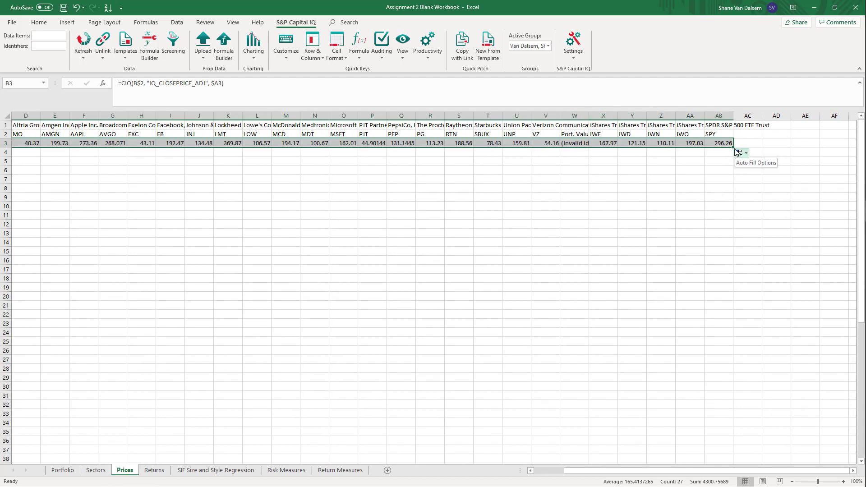
{"action": "left_click_drag", "start_coordinate": [733, 146], "coordinate": [745, 446]}
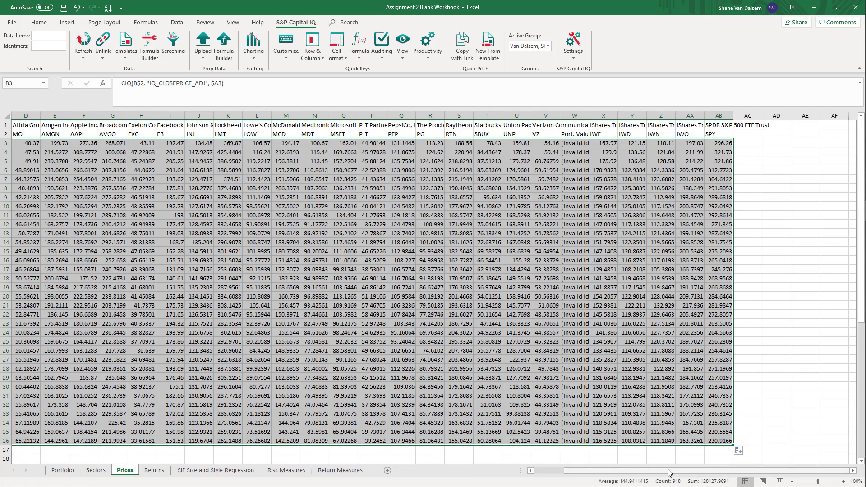
{"action": "left_click_drag", "start_coordinate": [669, 472], "coordinate": [571, 448]}
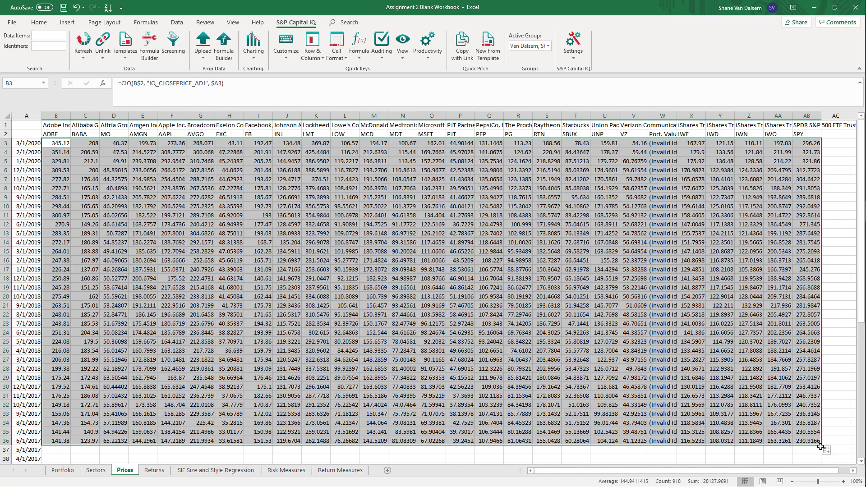
{"action": "mouse_move", "coordinate": [822, 447]}
{"action": "left_mouse_down"}
{"action": "mouse_move", "coordinate": [807, 477]}
{"action": "mouse_move", "coordinate": [815, 448]}
{"action": "left_mouse_up"}
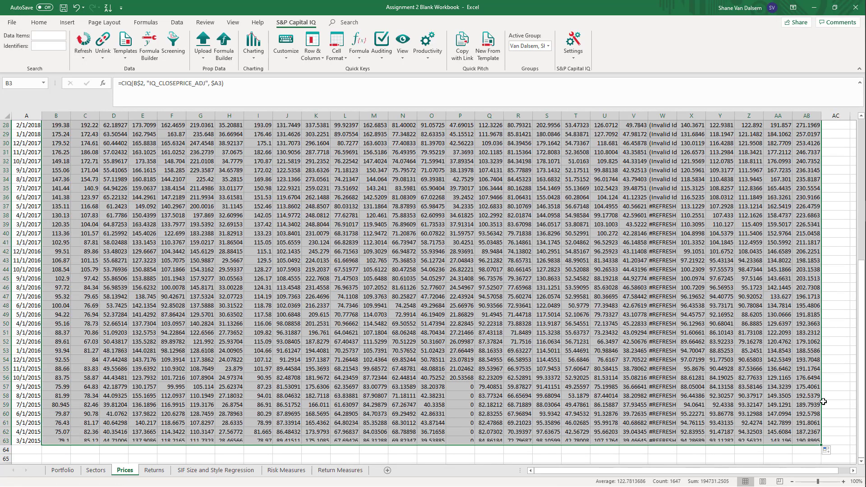
Examine the zero prices in the PJT column for the earliest dates, from row 57 to row 63, and check the company's header
{"action": "left_click", "coordinate": [659, 413]}
{"action": "left_click", "coordinate": [472, 386]}
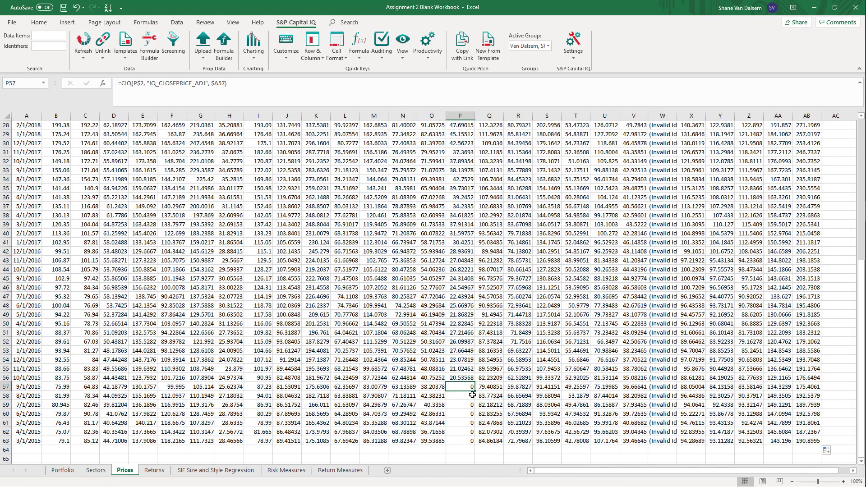
{"action": "left_click", "coordinate": [472, 405]}
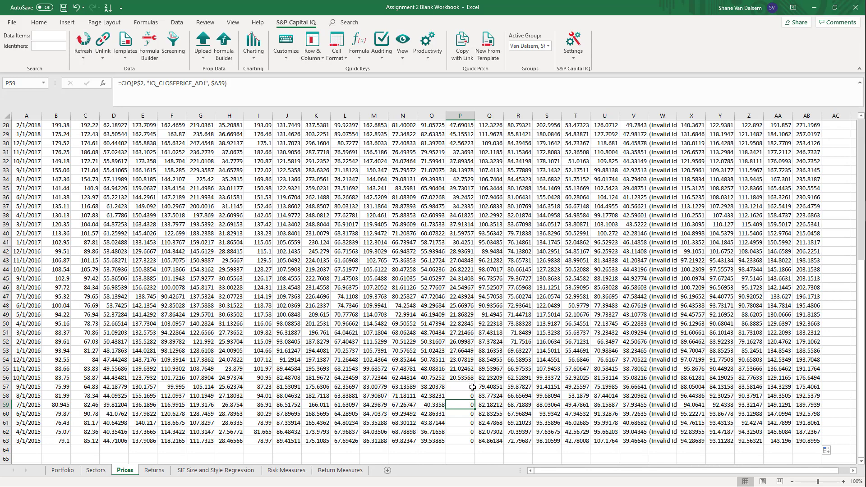
{"action": "left_click_drag", "start_coordinate": [472, 387], "coordinate": [470, 432]}
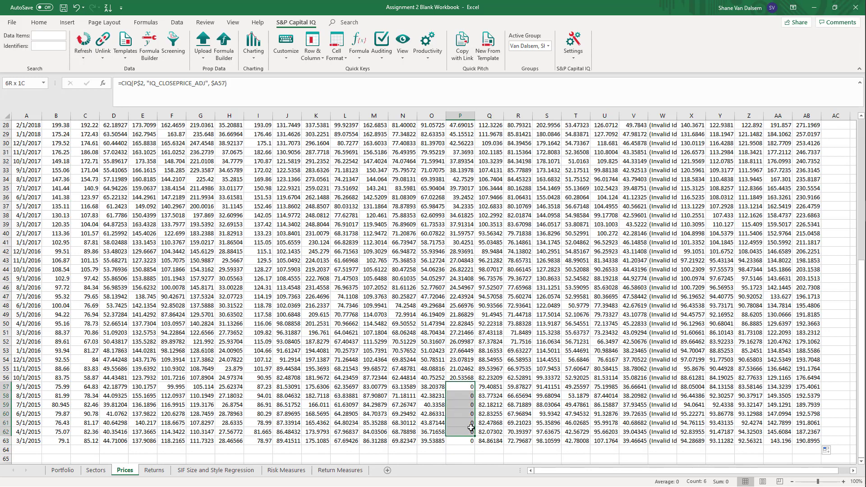
{"action": "left_click_drag", "start_coordinate": [471, 427], "coordinate": [469, 441]}
{"action": "scroll", "coordinate": [436, 388], "scroll_direction": "up", "scroll_amount": 8}
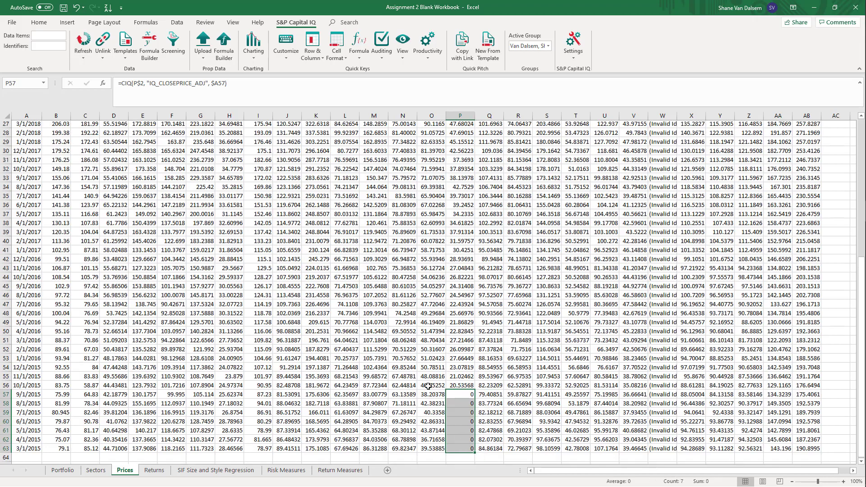
{"action": "scroll", "coordinate": [437, 388], "scroll_direction": "up", "scroll_amount": 1}
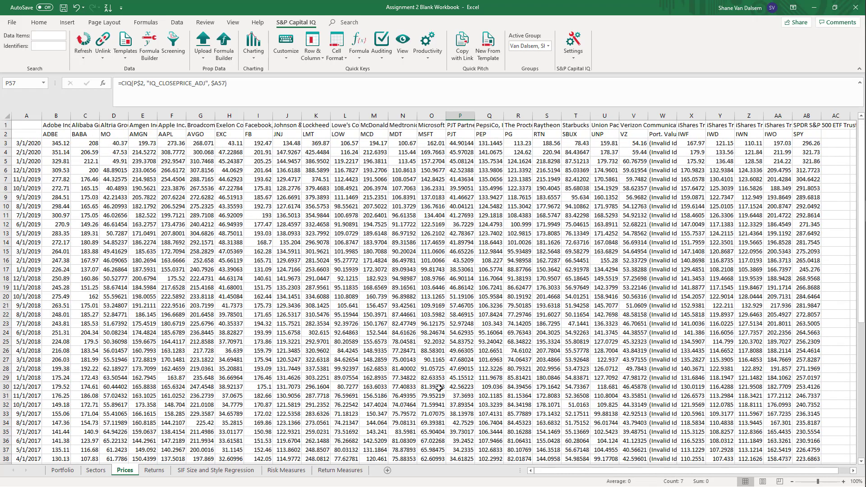
{"action": "left_click", "coordinate": [462, 129]}
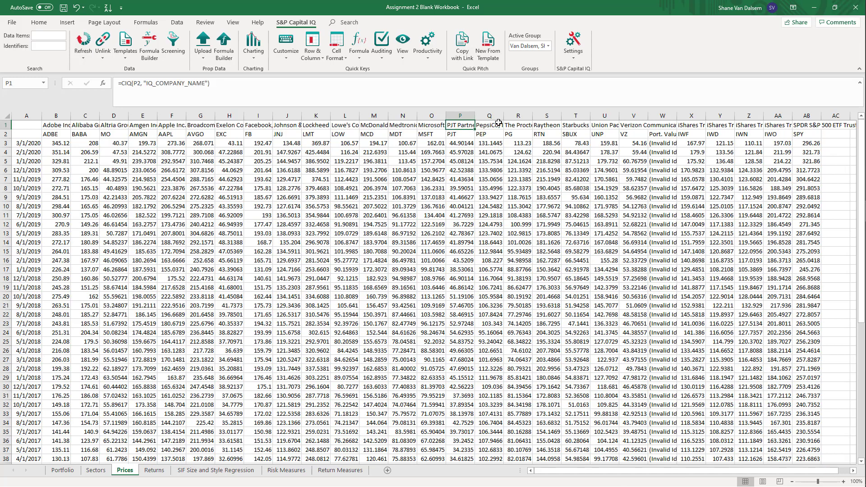
{"action": "scroll", "coordinate": [458, 326], "scroll_direction": "down", "scroll_amount": 11}
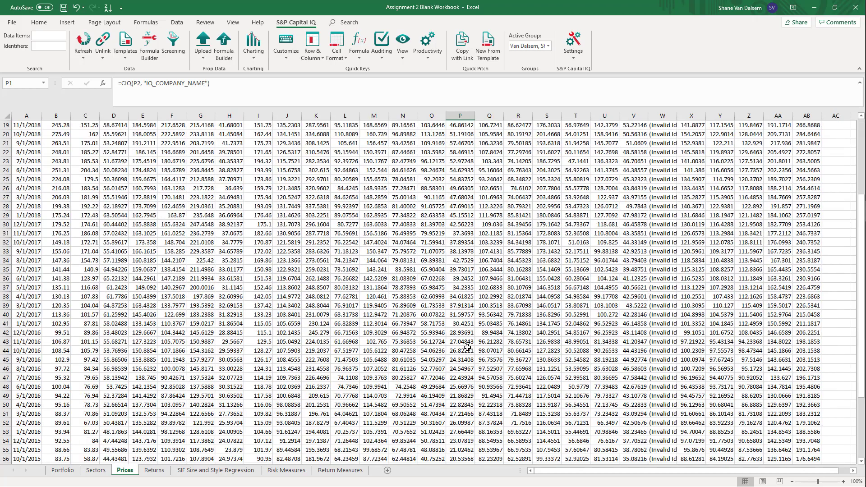
{"action": "scroll", "coordinate": [468, 352], "scroll_direction": "up", "scroll_amount": 11}
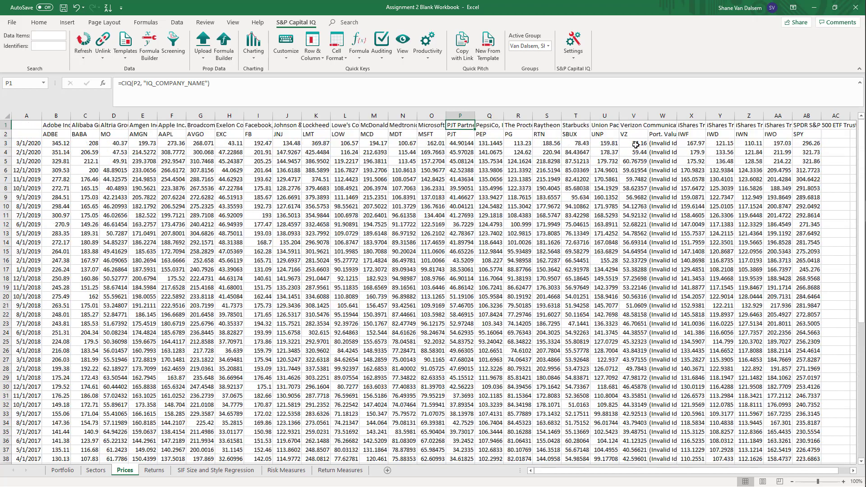
Clear the price formulas under the Port. Value heading, from W3 down to W63
{"action": "left_click", "coordinate": [659, 136]}
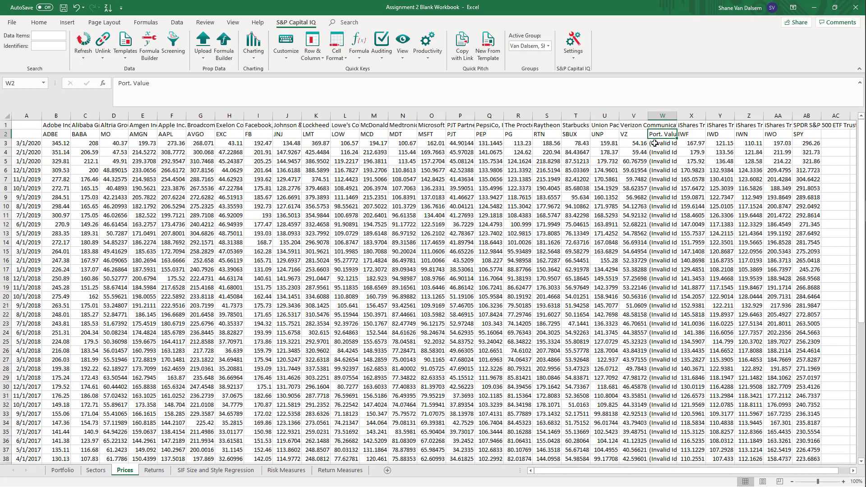
{"action": "left_click", "coordinate": [654, 143]}
{"action": "left_click", "coordinate": [656, 135]}
{"action": "left_click", "coordinate": [660, 143]}
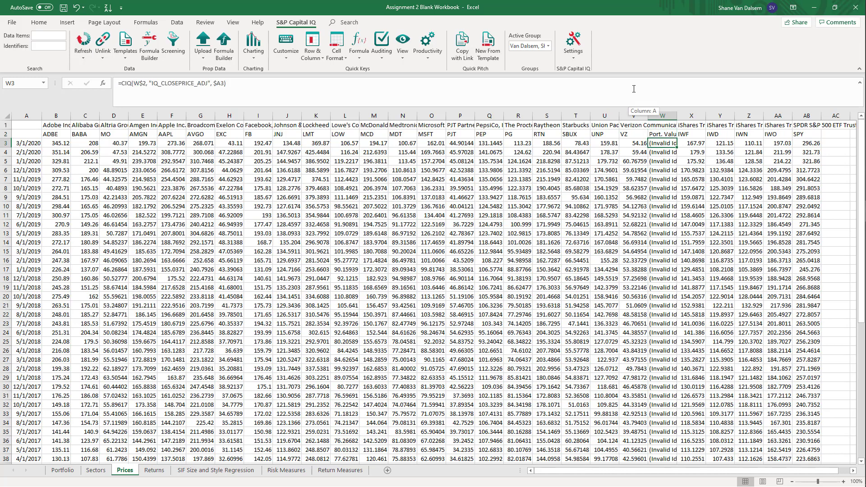
{"action": "key", "text": "ctrl+shift+Down"}
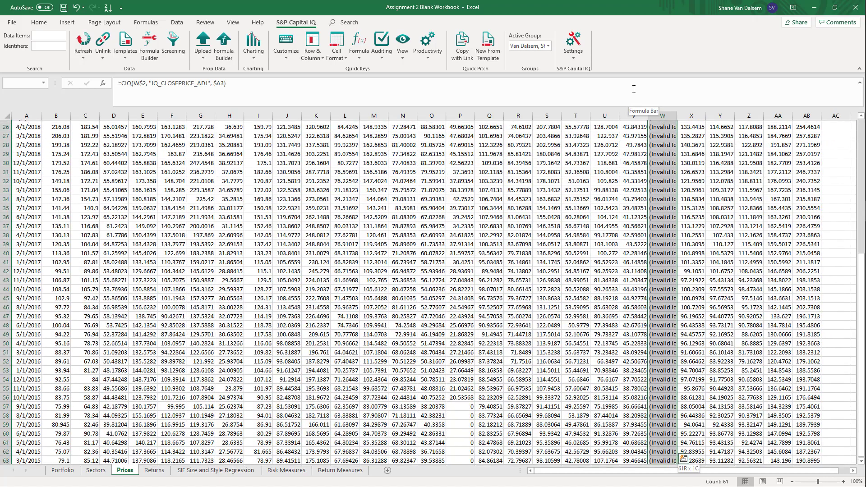
{"action": "key", "text": "Delete"}
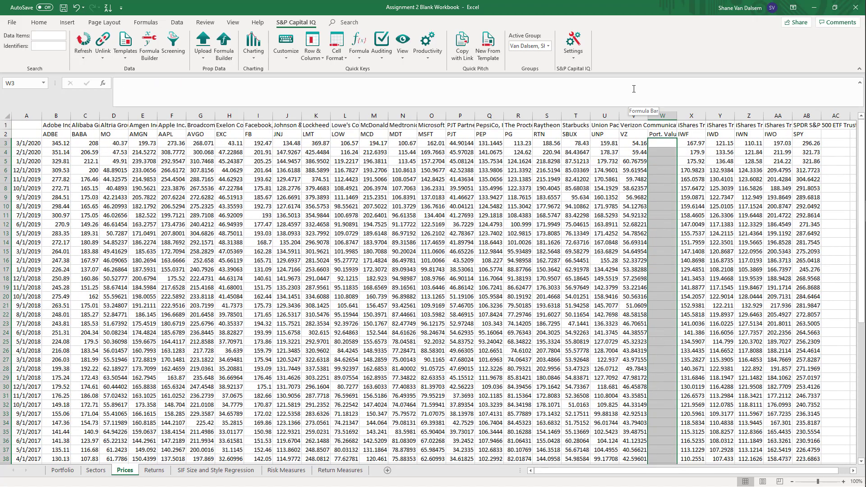
Look over the filled prices across the ticker columns and monthly dates on the Prices sheet
{"action": "key", "text": "Left"}
{"action": "key", "text": "Left"}
{"action": "key", "text": "Left"}
{"action": "key", "text": "Left"}
{"action": "key", "text": "Left"}
{"action": "key", "text": "Left"}
{"action": "key", "text": "Left"}
{"action": "key", "text": "Left"}
{"action": "key", "text": "Left"}
{"action": "key", "text": "Left"}
{"action": "key", "text": "Left"}
{"action": "key", "text": "Left"}
{"action": "key", "text": "Left"}
{"action": "key", "text": "Left"}
{"action": "key", "text": "Left"}
{"action": "key", "text": "Left"}
{"action": "key", "text": "Left"}
{"action": "key", "text": "Left"}
{"action": "key", "text": "Left"}
{"action": "key", "text": "Left"}
{"action": "key", "text": "Left"}
{"action": "key", "text": "Left"}
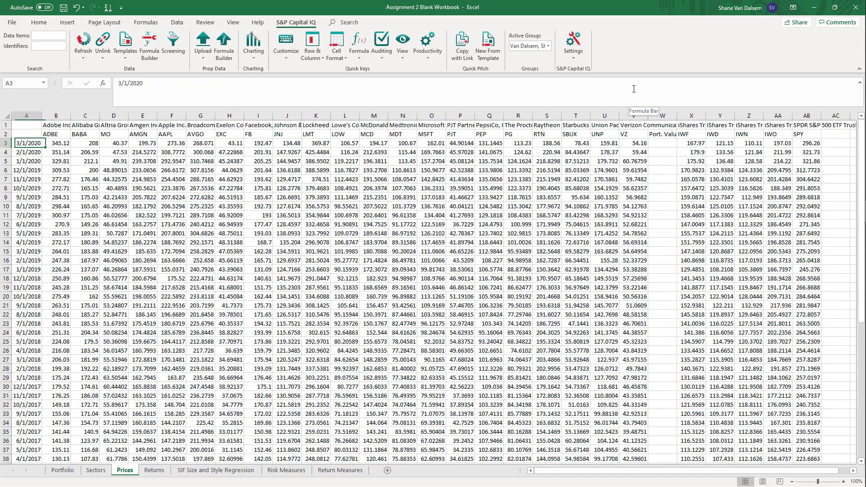
{"action": "key", "text": "Right"}
{"action": "key", "text": "Right"}
{"action": "key", "text": "Right"}
{"action": "key", "text": "Right"}
{"action": "key", "text": "Down"}
{"action": "key", "text": "Down"}
{"action": "key", "text": "Down"}
{"action": "key", "text": "Down"}
{"action": "key", "text": "Down"}
{"action": "key", "text": "Down"}
{"action": "key", "text": "Down"}
{"action": "key", "text": "Down"}
{"action": "key", "text": "Down"}
{"action": "key", "text": "Down"}
{"action": "key", "text": "Down"}
{"action": "key", "text": "Down"}
{"action": "key", "text": "Down"}
{"action": "key", "text": "Down"}
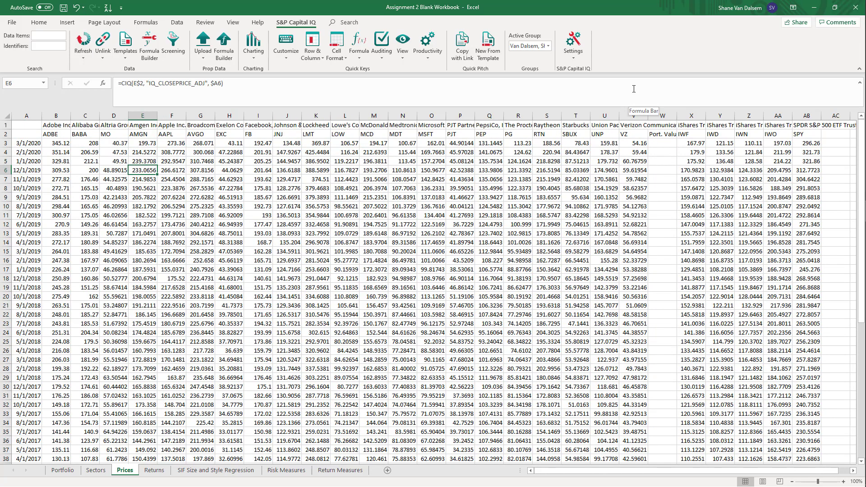
{"action": "key", "text": "Left"}
{"action": "key", "text": "Left"}
{"action": "key", "text": "Left"}
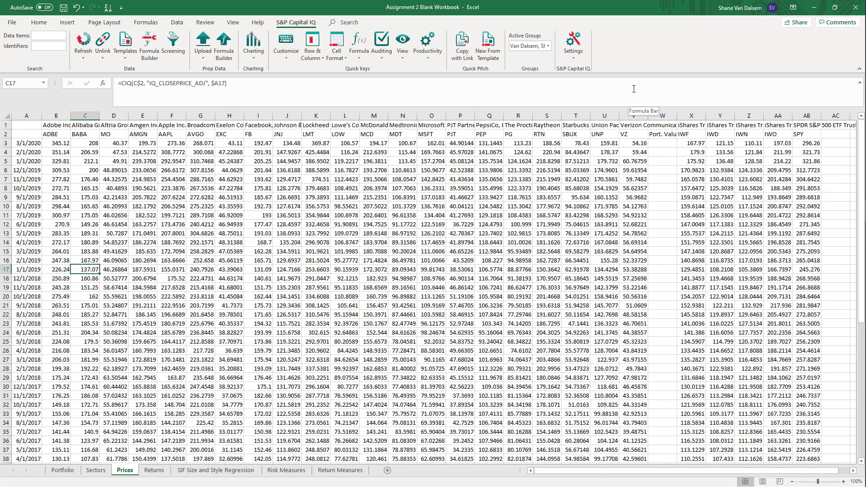
{"action": "key", "text": "Up"}
{"action": "key", "text": "Up"}
{"action": "key", "text": "Up"}
{"action": "key", "text": "Up"}
{"action": "key", "text": "Up"}
{"action": "key", "text": "Up"}
{"action": "key", "text": "Up"}
{"action": "key", "text": "Up"}
{"action": "key", "text": "Up"}
{"action": "key", "text": "Up"}
{"action": "key", "text": "Up"}
{"action": "key", "text": "Up"}
{"action": "key", "text": "Up"}
{"action": "key", "text": "Up"}
{"action": "key", "text": "Up"}
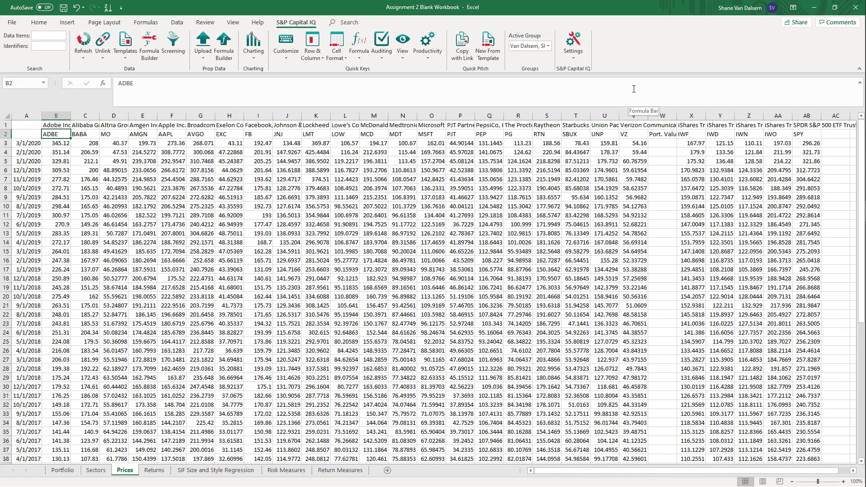
{"action": "key", "text": "Down"}
{"action": "key", "text": "Down"}
{"action": "key", "text": "Down"}
{"action": "key", "text": "Down"}
{"action": "key", "text": "Down"}
{"action": "key", "text": "Down"}
{"action": "key", "text": "Down"}
{"action": "key", "text": "Down"}
{"action": "key", "text": "Down"}
{"action": "key", "text": "Down"}
{"action": "key", "text": "Down"}
{"action": "key", "text": "Down"}
{"action": "key", "text": "Down"}
{"action": "key", "text": "Down"}
{"action": "key", "text": "Down"}
{"action": "key", "text": "Down"}
{"action": "key", "text": "Down"}
{"action": "key", "text": "Down"}
{"action": "key", "text": "Down"}
{"action": "key", "text": "Down"}
{"action": "key", "text": "Down"}
{"action": "key", "text": "Down"}
{"action": "key", "text": "Down"}
{"action": "key", "text": "Down"}
{"action": "key", "text": "Down"}
{"action": "key", "text": "Down"}
{"action": "key", "text": "Down"}
{"action": "key", "text": "Down"}
{"action": "key", "text": "Down"}
{"action": "key", "text": "Down"}
{"action": "key", "text": "Down"}
{"action": "key", "text": "Down"}
{"action": "key", "text": "Down"}
{"action": "key", "text": "Down"}
{"action": "key", "text": "Down"}
{"action": "key", "text": "Down"}
{"action": "key", "text": "Down"}
{"action": "key", "text": "Down"}
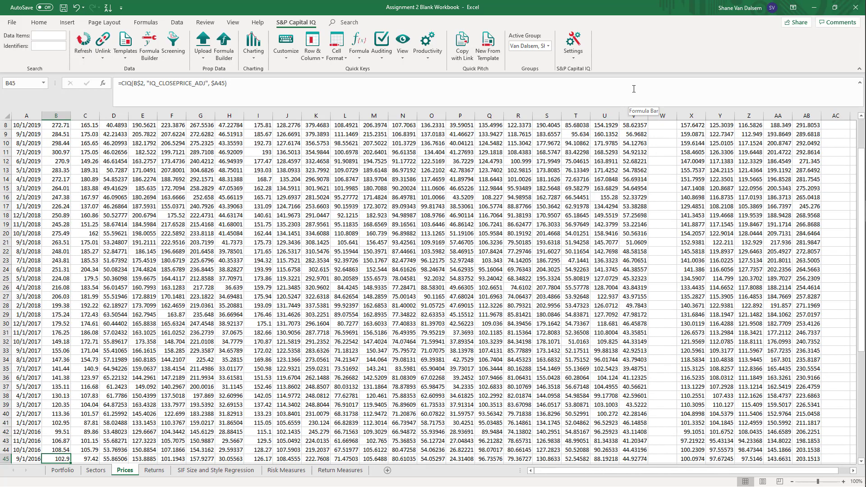
{"action": "key", "text": "Right"}
{"action": "key", "text": "Right"}
{"action": "key", "text": "Right"}
{"action": "key", "text": "Right"}
{"action": "key", "text": "Right"}
{"action": "key", "text": "Right"}
{"action": "key", "text": "Right"}
{"action": "key", "text": "Right"}
{"action": "key", "text": "Right"}
{"action": "key", "text": "Right"}
{"action": "key", "text": "Right"}
{"action": "key", "text": "Right"}
{"action": "key", "text": "Right"}
{"action": "key", "text": "Right"}
{"action": "key", "text": "Right"}
{"action": "key", "text": "Right"}
{"action": "key", "text": "Right"}
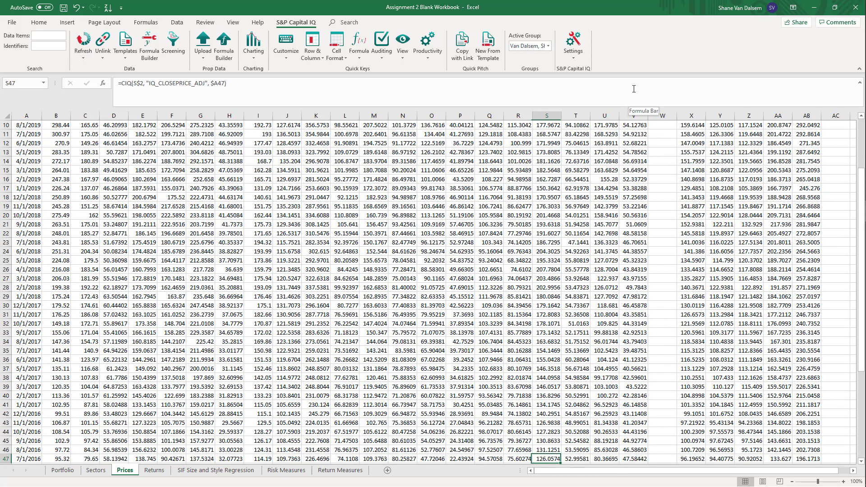
{"action": "key", "text": "Up"}
{"action": "key", "text": "Up"}
{"action": "key", "text": "Up"}
{"action": "key", "text": "Up"}
{"action": "key", "text": "Up"}
{"action": "key", "text": "Up"}
{"action": "key", "text": "Up"}
{"action": "key", "text": "Up"}
{"action": "key", "text": "Up"}
{"action": "key", "text": "Up"}
{"action": "key", "text": "Up"}
{"action": "key", "text": "Up"}
{"action": "key", "text": "Up"}
{"action": "key", "text": "Up"}
{"action": "key", "text": "Up"}
{"action": "key", "text": "Up"}
{"action": "key", "text": "Up"}
{"action": "key", "text": "Up"}
{"action": "key", "text": "Up"}
{"action": "key", "text": "Up"}
{"action": "key", "text": "Up"}
{"action": "key", "text": "Up"}
{"action": "key", "text": "Up"}
{"action": "key", "text": "Up"}
{"action": "key", "text": "Up"}
{"action": "key", "text": "Up"}
{"action": "key", "text": "Up"}
{"action": "key", "text": "Up"}
{"action": "key", "text": "Up"}
{"action": "key", "text": "Up"}
{"action": "key", "text": "Up"}
{"action": "key", "text": "Up"}
{"action": "key", "text": "Up"}
{"action": "key", "text": "Up"}
{"action": "key", "text": "Up"}
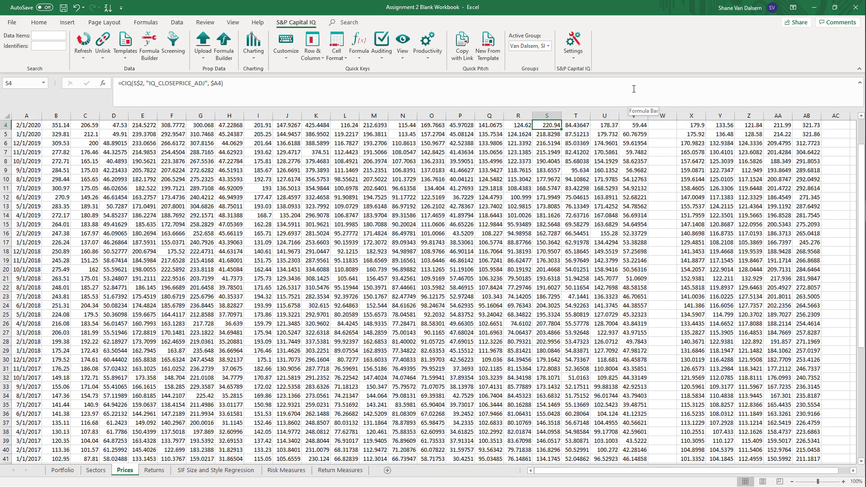
Start an MMULT formula in W3 under Port. Value with the price row B3:V3 as its first array
{"action": "key", "text": "Right"}
{"action": "key", "text": "Right"}
{"action": "key", "text": "Right"}
{"action": "key", "text": "Right"}
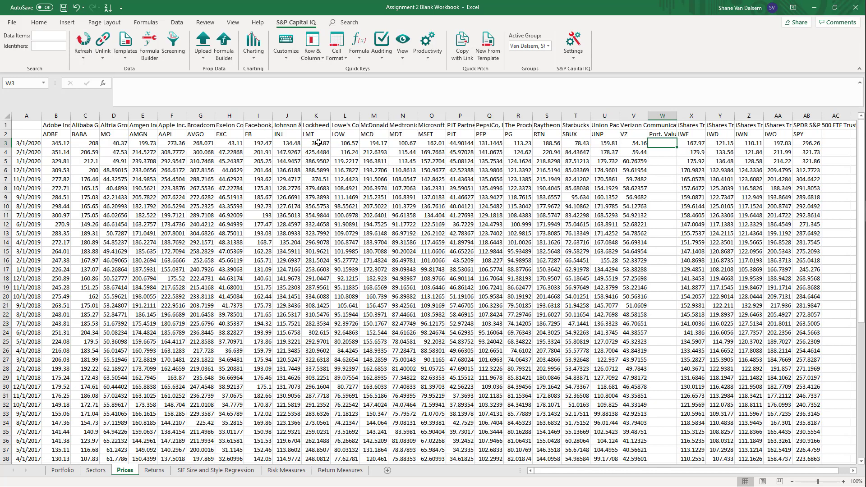
{"action": "type", "text": "="}
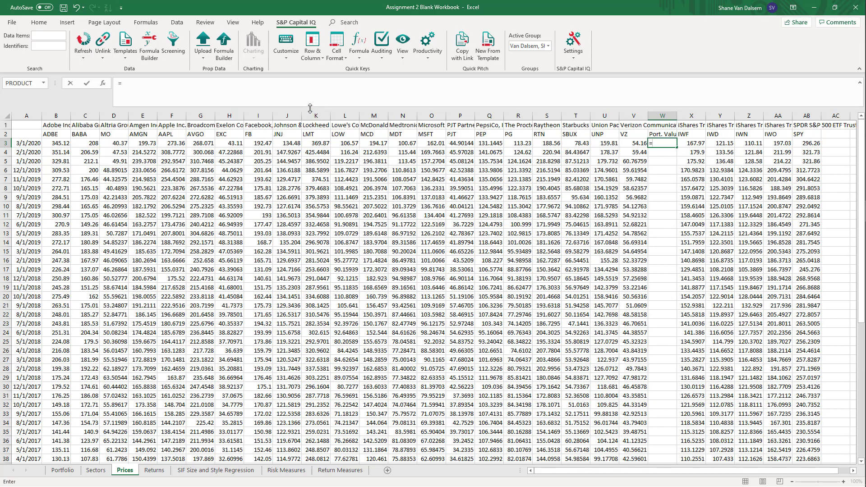
{"action": "type", "text": "mmult("}
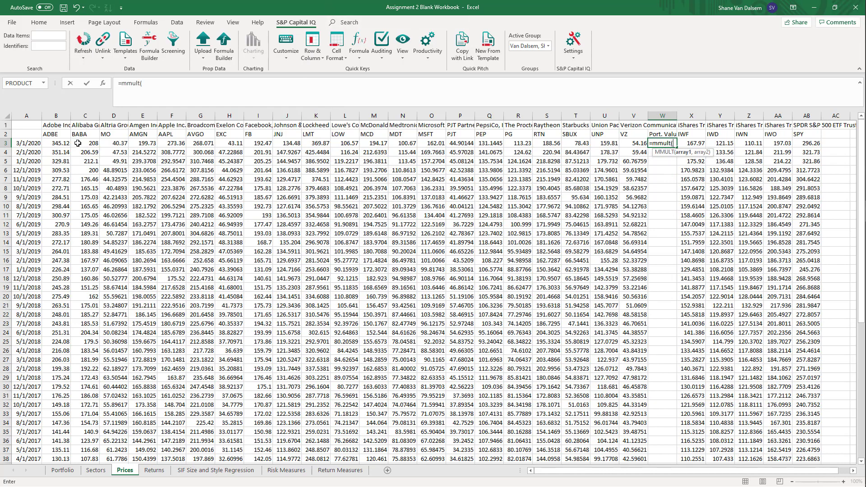
{"action": "left_click_drag", "start_coordinate": [52, 143], "coordinate": [630, 141]}
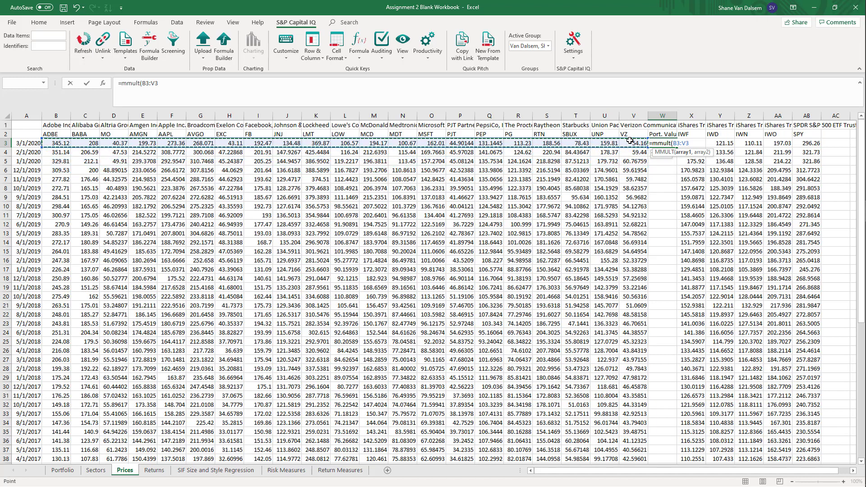
{"action": "type", "text": ","}
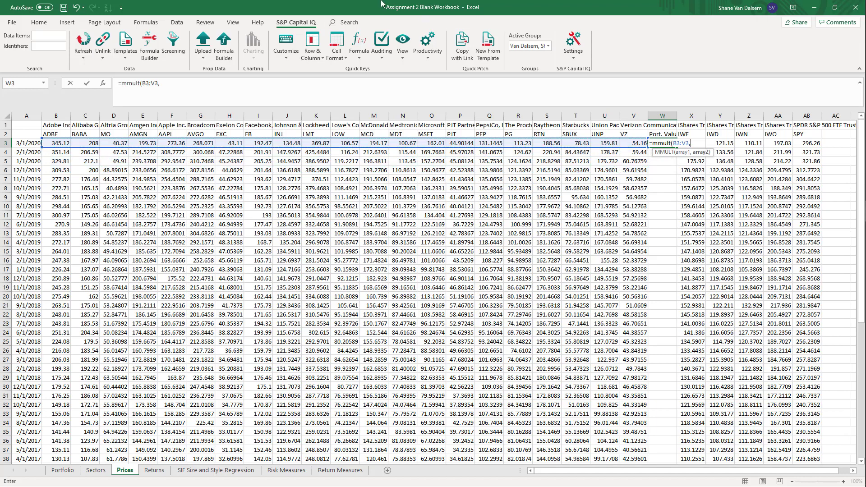
Complete the MMULT formula with the Portfolio sheet quantities C5:C25 as its second array and enter it as an array formula
{"action": "left_click", "coordinate": [66, 470]}
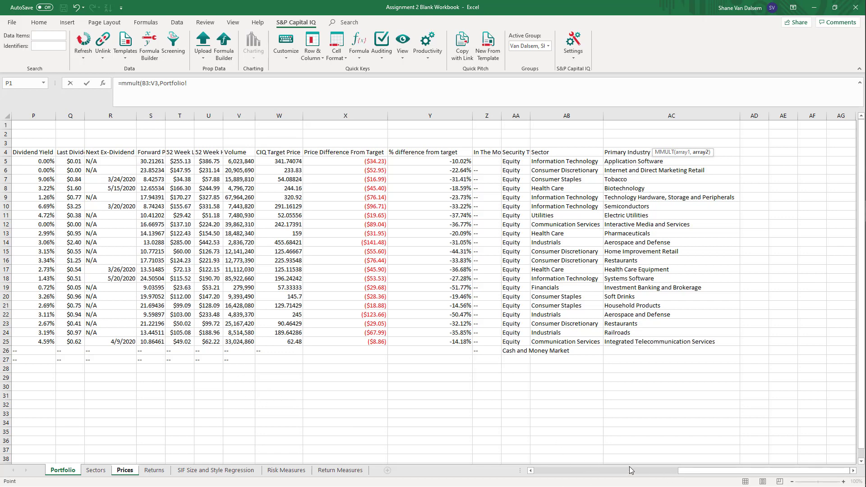
{"action": "left_click_drag", "start_coordinate": [693, 471], "coordinate": [514, 470]}
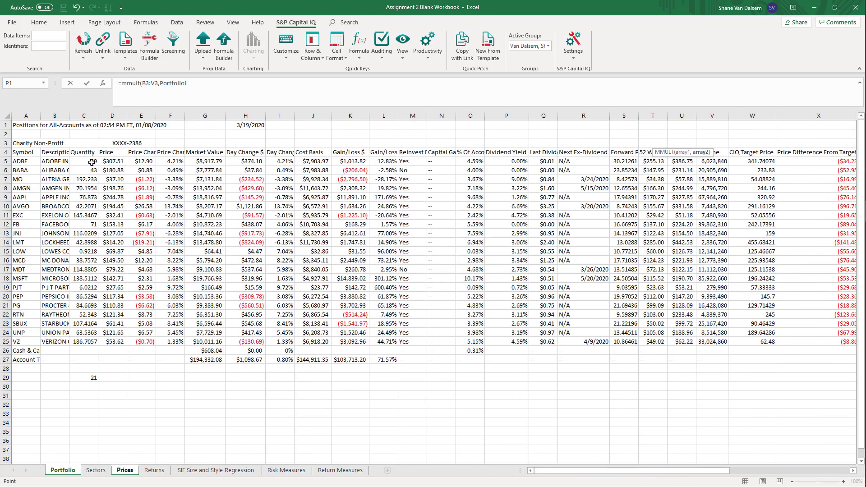
{"action": "left_click_drag", "start_coordinate": [92, 159], "coordinate": [84, 343]}
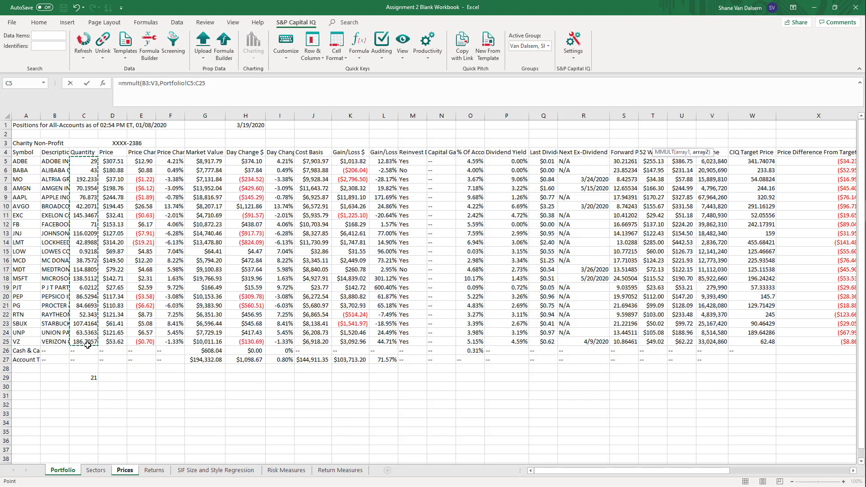
{"action": "left_click", "coordinate": [222, 88]}
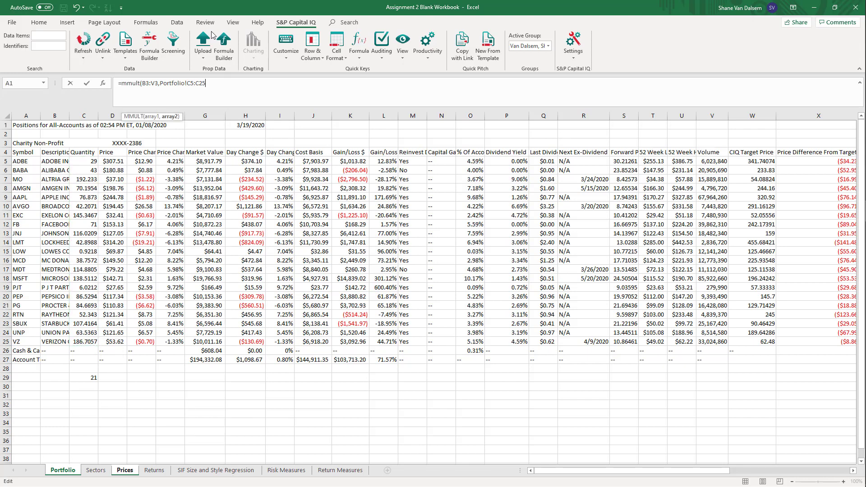
{"action": "type", "text": ")"}
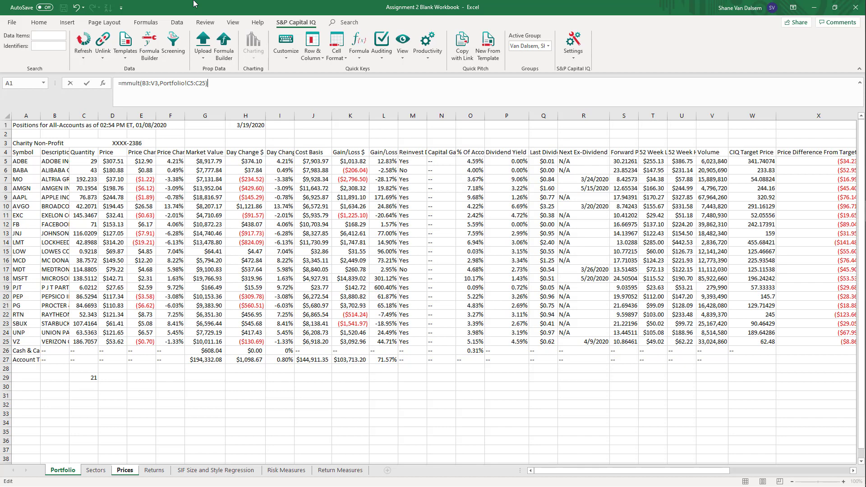
{"action": "key", "text": "ctrl+shift+Return"}
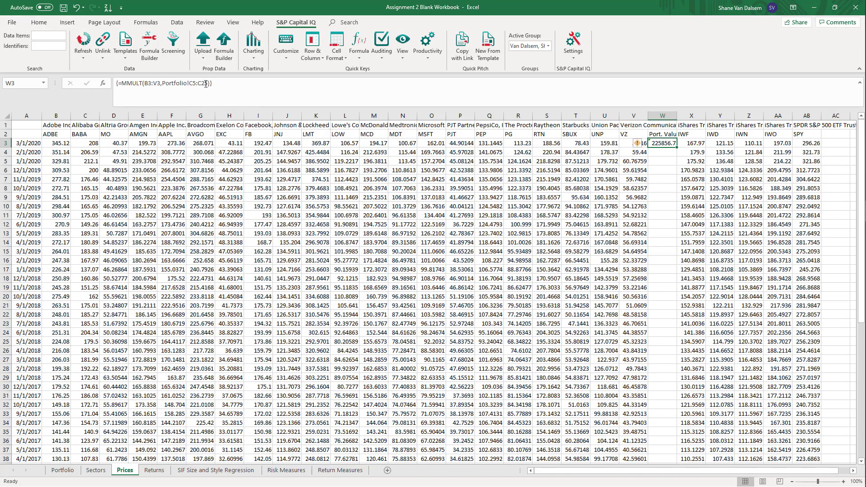
Make the Portfolio quantity range in the W3 formula absolute as $C$5:$C$25
{"action": "left_click", "coordinate": [191, 84]}
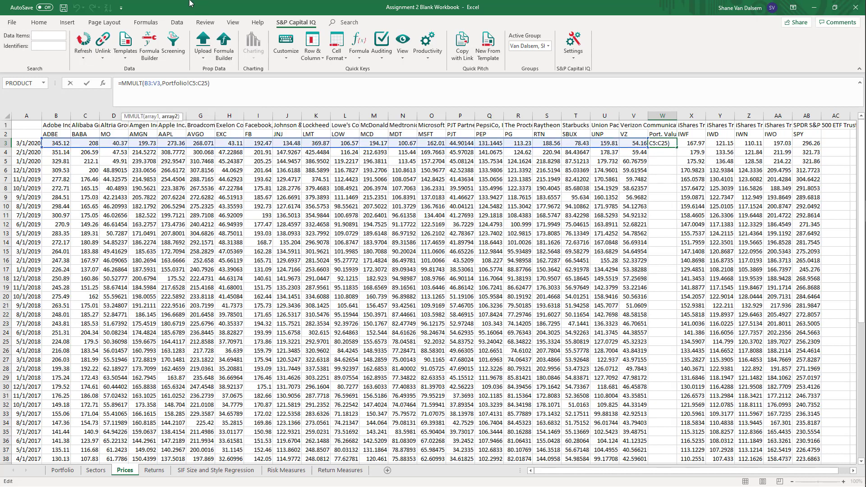
{"action": "key", "text": "F4"}
{"action": "key", "text": "Right"}
{"action": "key", "text": "F4"}
{"action": "key", "text": "ctrl+Return"}
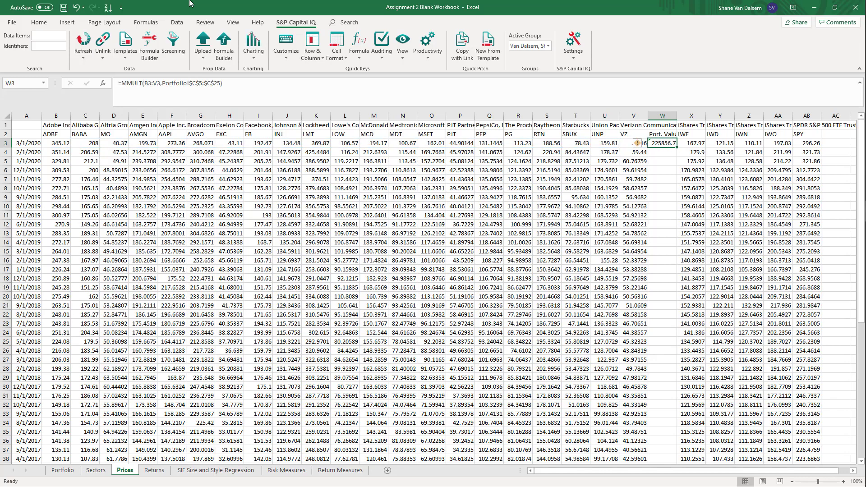
Fill the portfolio value formula from W3 down to row 63 for 3/1/2015
{"action": "left_click_drag", "start_coordinate": [323, 368], "coordinate": [433, 306]}
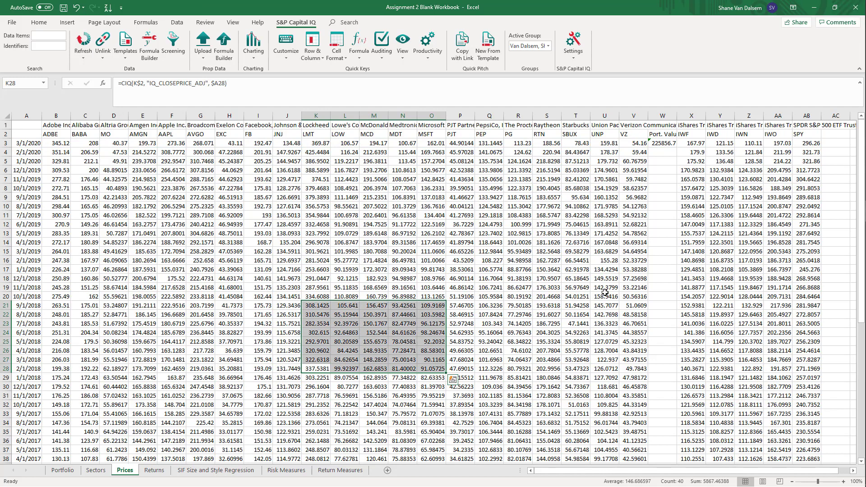
{"action": "left_click_drag", "start_coordinate": [605, 295], "coordinate": [601, 289]}
{"action": "left_click", "coordinate": [657, 143]}
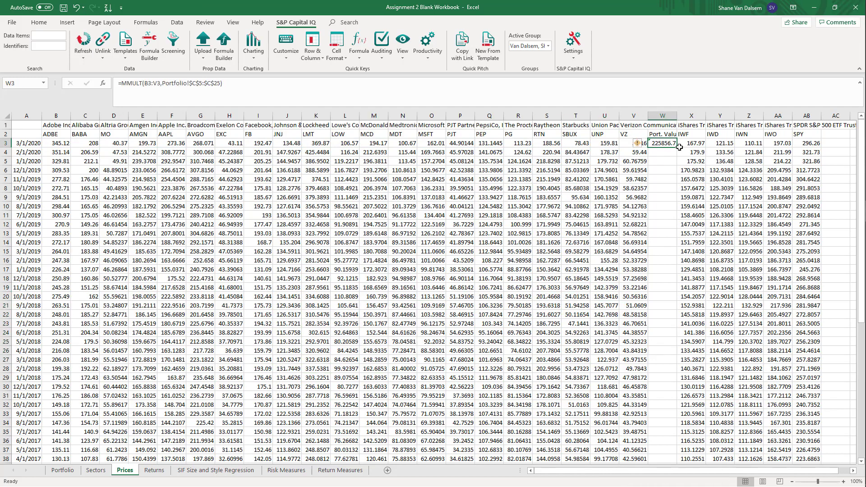
{"action": "mouse_move", "coordinate": [677, 146]}
{"action": "left_mouse_down"}
{"action": "mouse_move", "coordinate": [678, 486]}
{"action": "mouse_move", "coordinate": [675, 415]}
{"action": "left_mouse_up"}
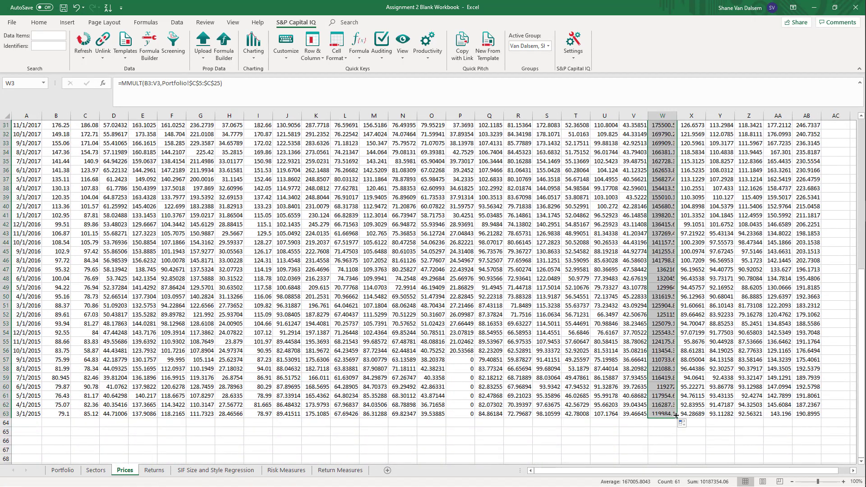
{"action": "left_click", "coordinate": [521, 386]}
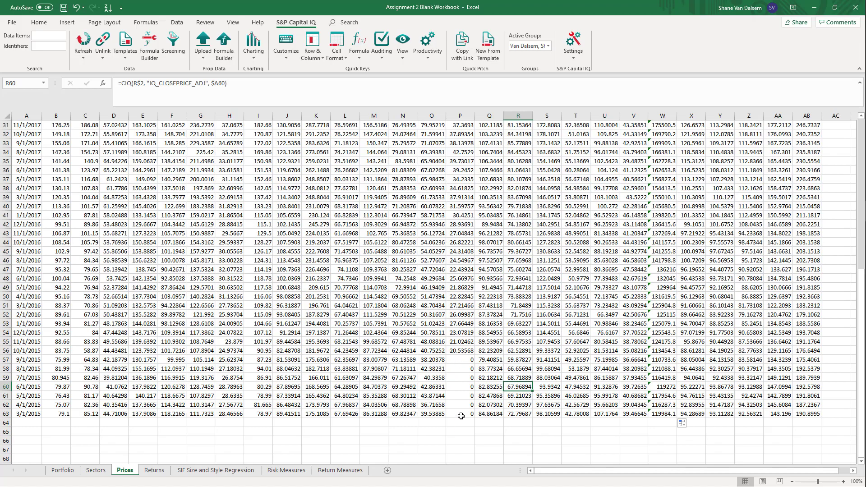
Check PJT's quantity on the Portfolio sheet and widen column M to fit the full Reinvest Dividends? heading
{"action": "scroll", "coordinate": [463, 340], "scroll_direction": "up", "scroll_amount": 8}
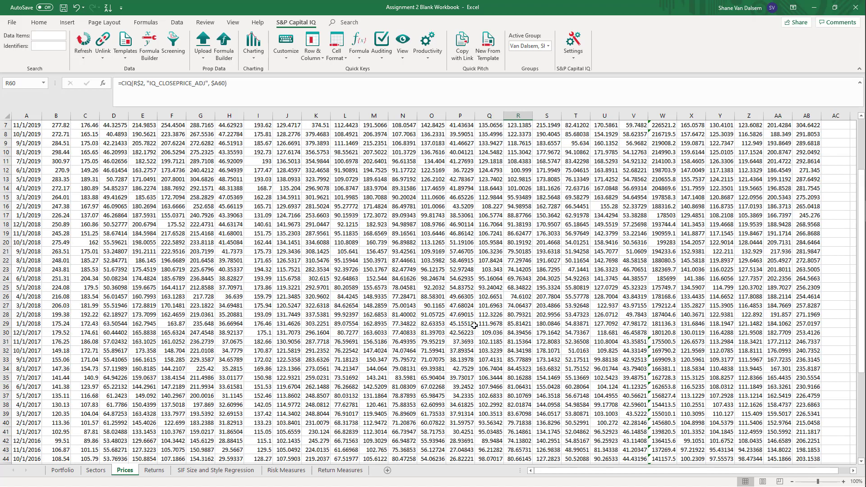
{"action": "scroll", "coordinate": [462, 334], "scroll_direction": "down", "scroll_amount": 11}
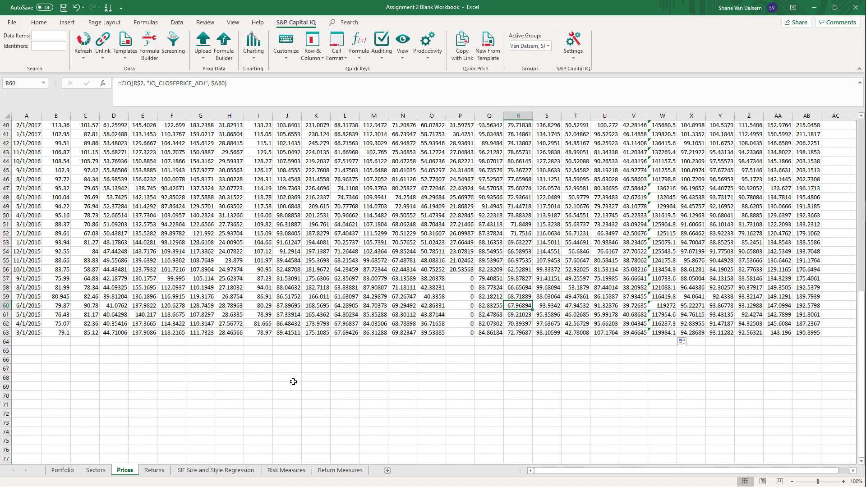
{"action": "left_click", "coordinate": [53, 472]}
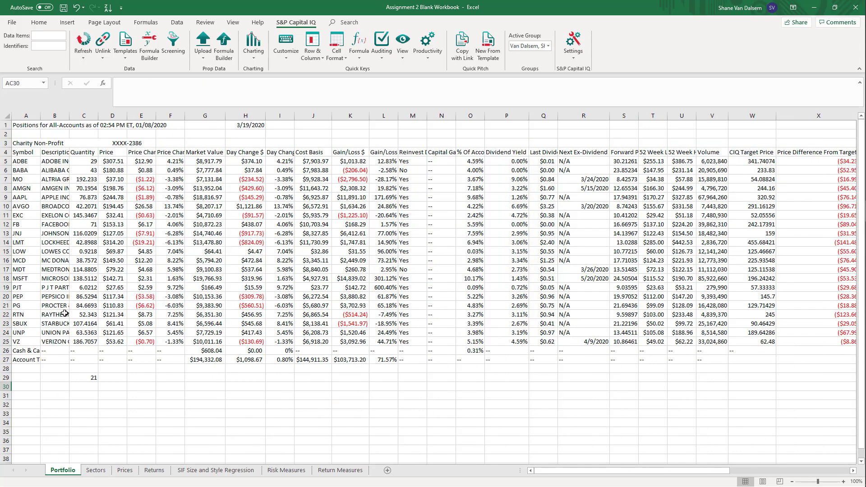
{"action": "left_click", "coordinate": [87, 288]}
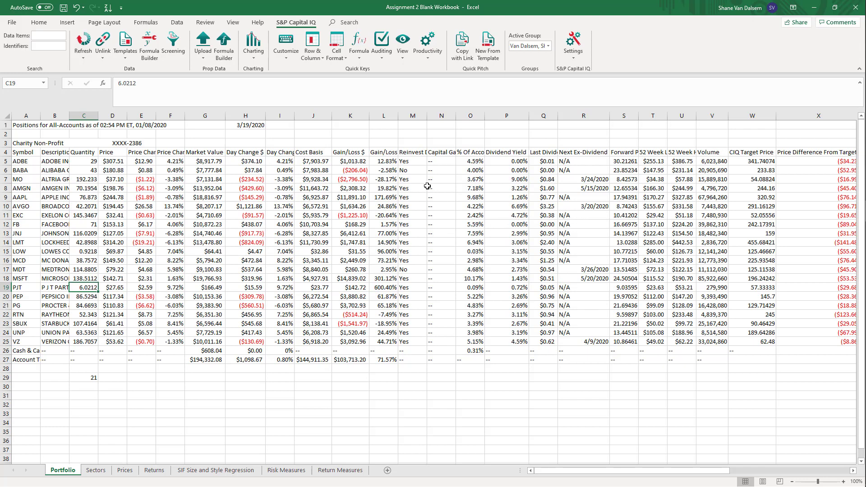
{"action": "left_click", "coordinate": [421, 152]}
{"action": "double_click", "coordinate": [427, 116]}
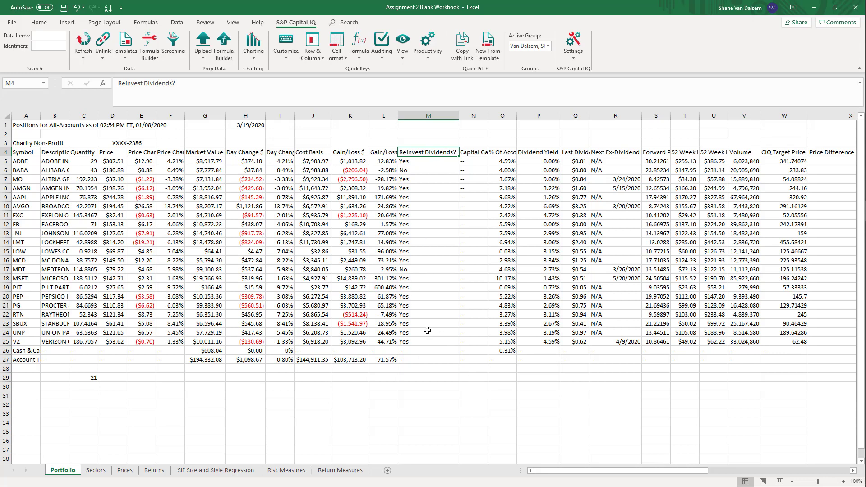
{"action": "left_click", "coordinate": [393, 306]}
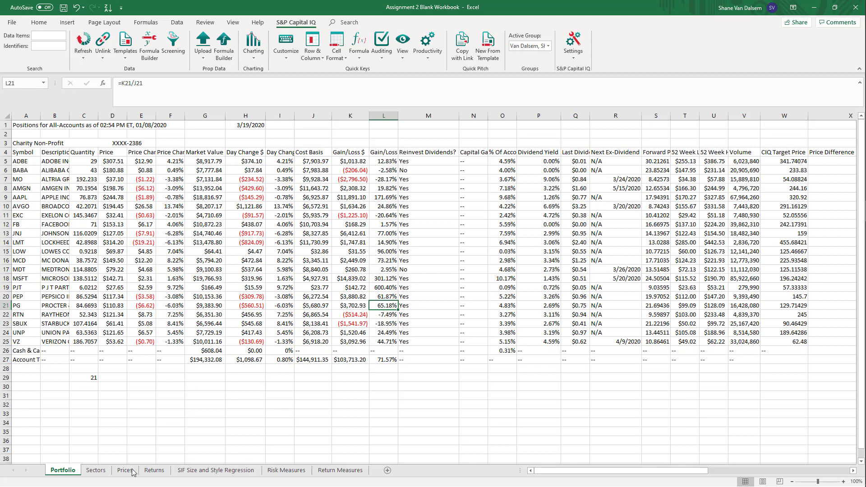
Return to the Prices sheet and widen the iShares ETF columns X through AA to fit their full fund names
{"action": "left_click", "coordinate": [96, 470]}
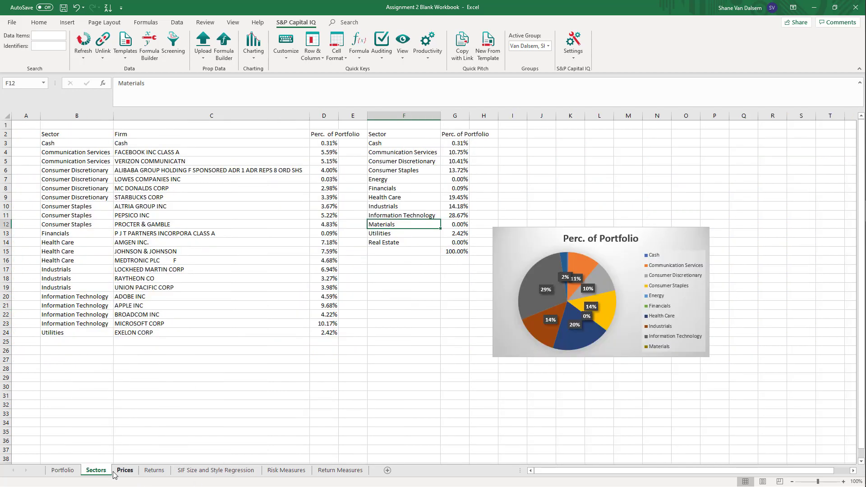
{"action": "left_click", "coordinate": [125, 471]}
{"action": "left_click", "coordinate": [147, 472]}
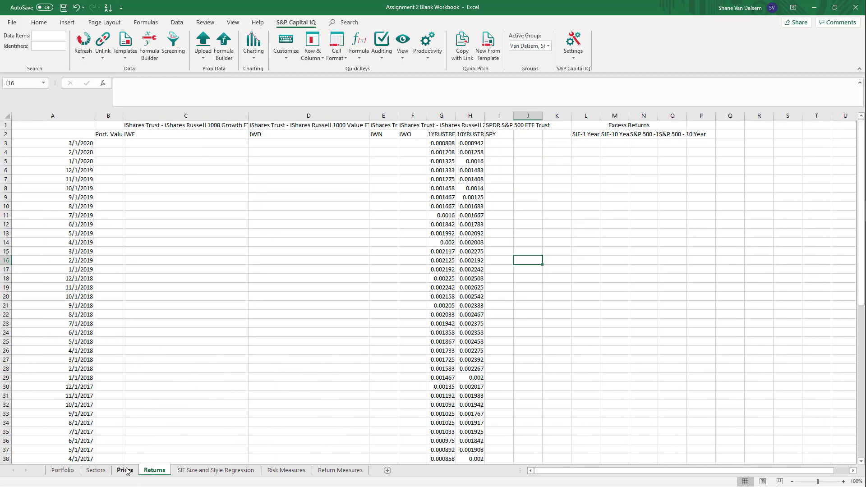
{"action": "left_click", "coordinate": [125, 471]}
{"action": "scroll", "coordinate": [415, 381], "scroll_direction": "up", "scroll_amount": 3}
{"action": "scroll", "coordinate": [420, 383], "scroll_direction": "up", "scroll_amount": 6}
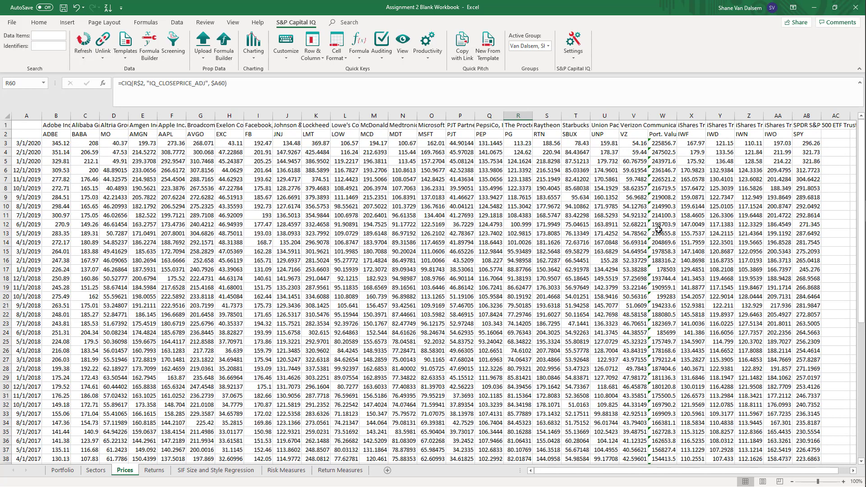
{"action": "double_click", "coordinate": [706, 115]}
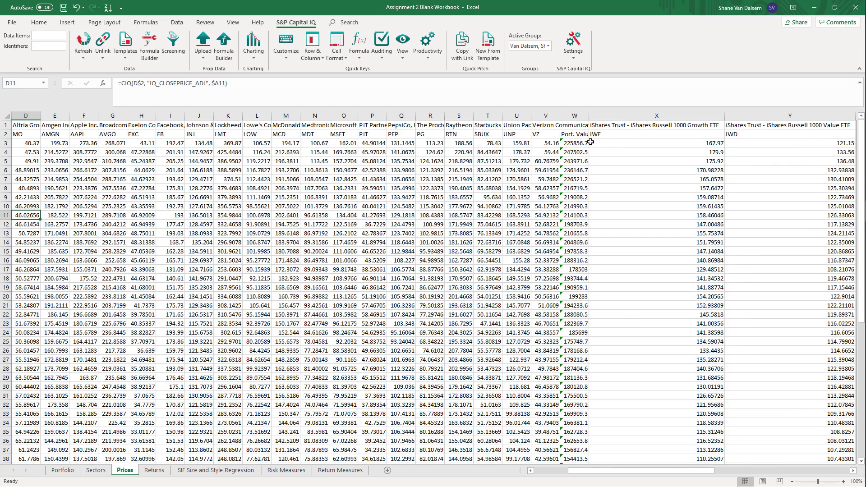
Examine the W3 and X3 formulas and the iShares fund names above the IWF, IWD and IWO tickers
{"action": "left_click", "coordinate": [580, 147]}
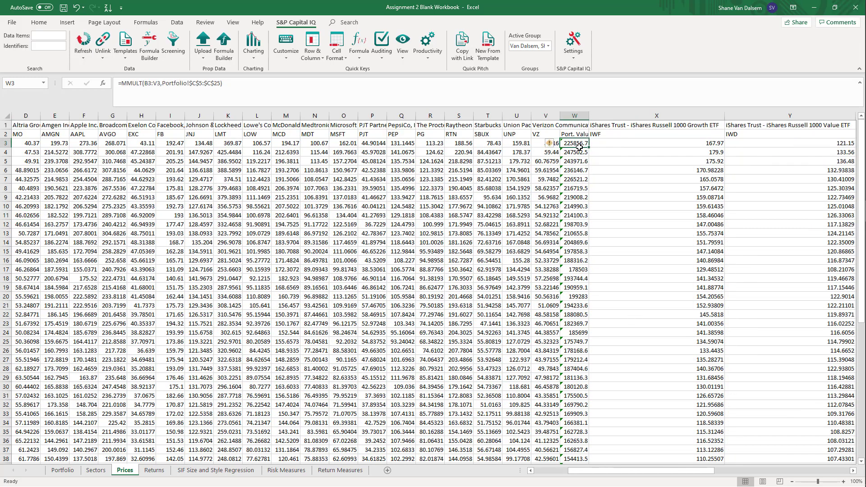
{"action": "left_click", "coordinate": [684, 145]}
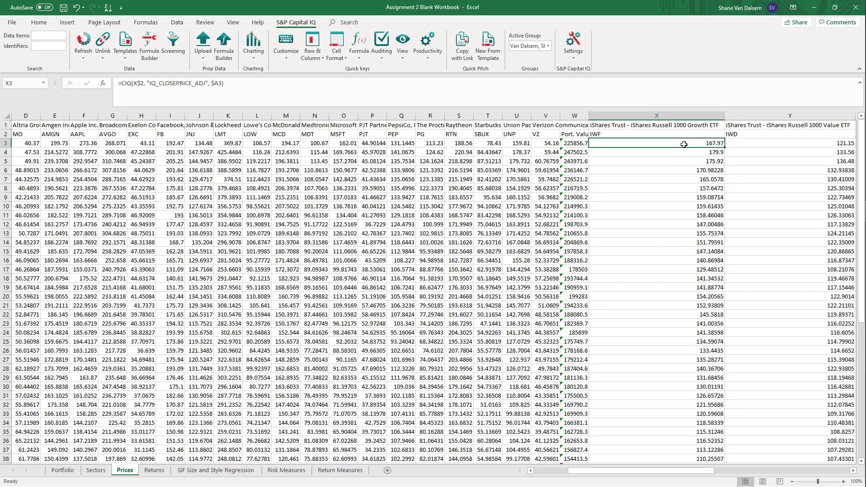
{"action": "left_click", "coordinate": [646, 126]}
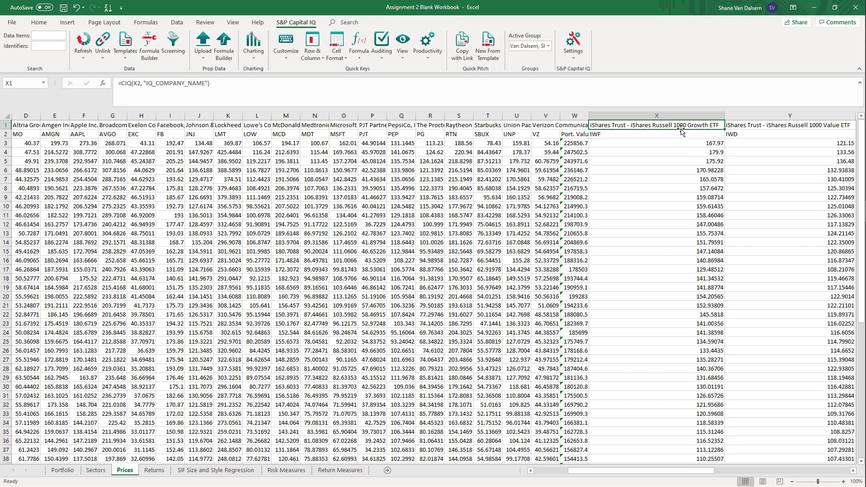
{"action": "key", "text": "Right"}
{"action": "scroll", "coordinate": [682, 131], "scroll_direction": "right", "scroll_amount": 5}
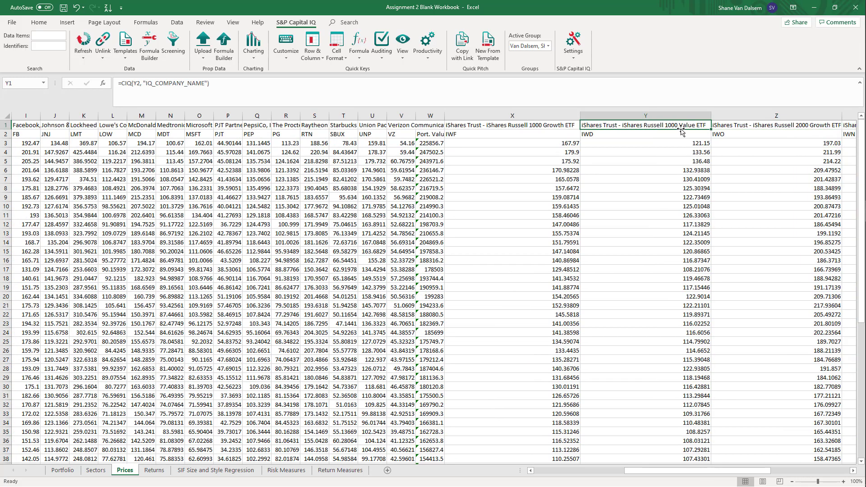
{"action": "key", "text": "Right"}
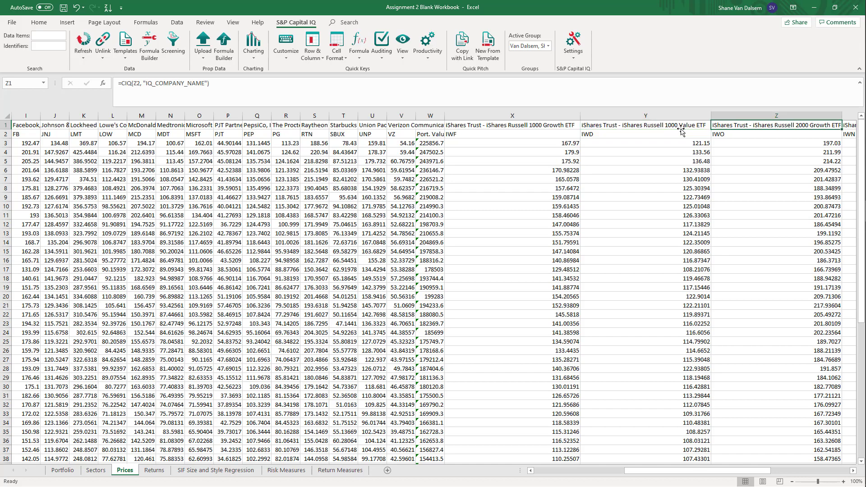
{"action": "scroll", "coordinate": [682, 132], "scroll_direction": "right", "scroll_amount": 3}
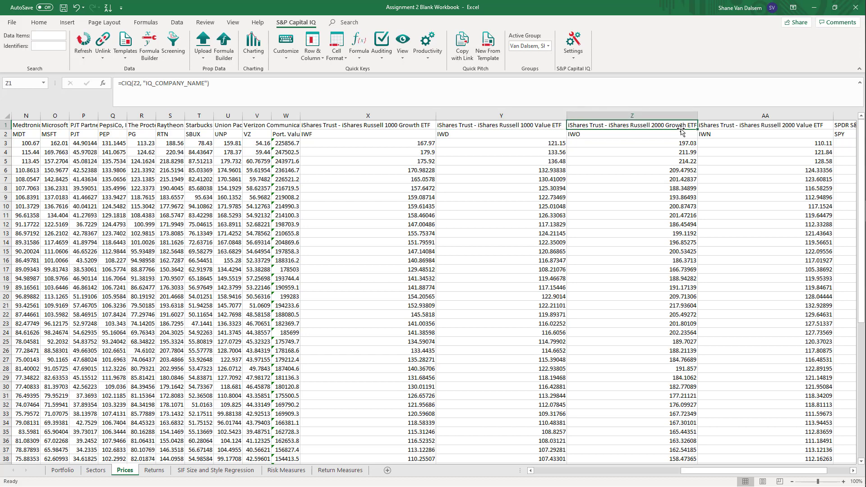
{"action": "type", "text": "0"}
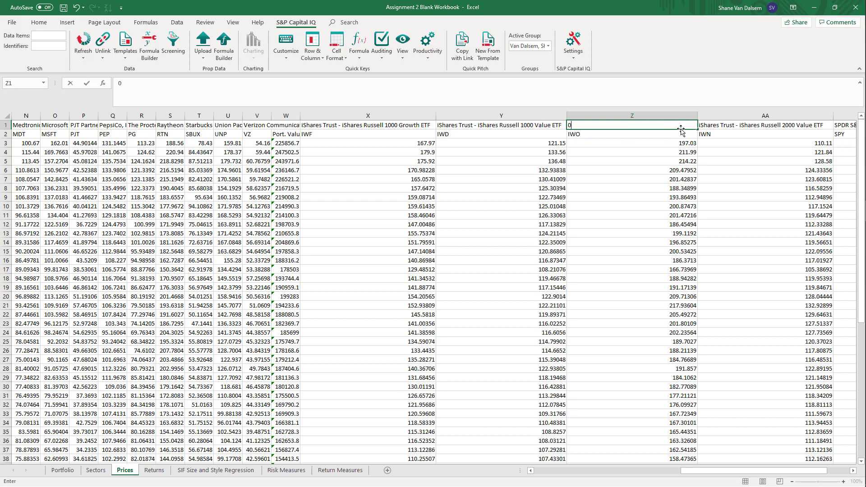
{"action": "key", "text": "Return"}
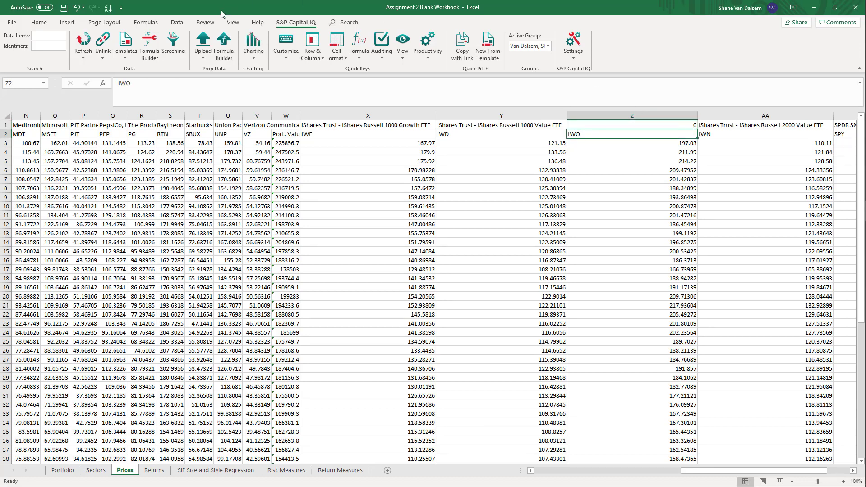
{"action": "key", "text": "ctrl+z"}
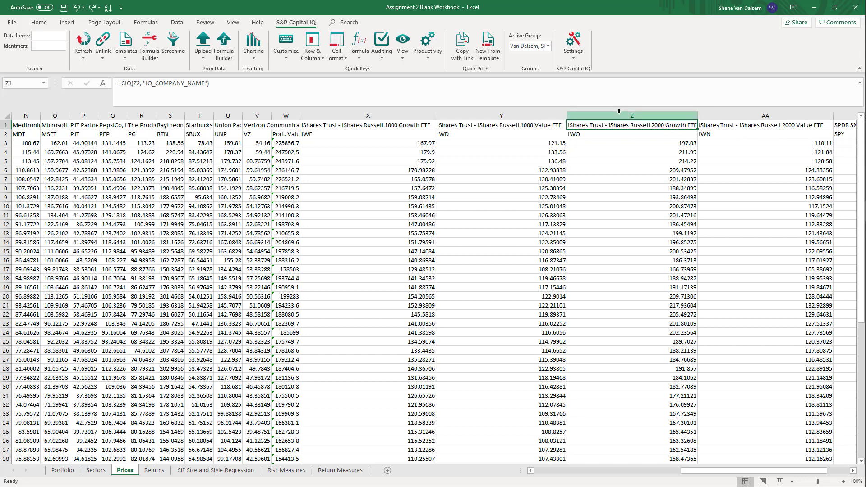
Examine the row 1 company name formulas on the Prices sheet from the IWO column back to ADBE in column B
{"action": "left_click", "coordinate": [618, 136]}
{"action": "left_click", "coordinate": [617, 126]}
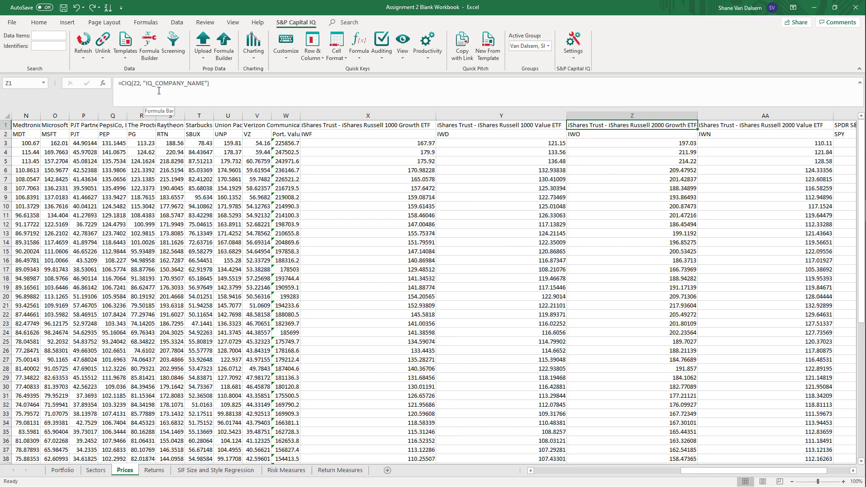
{"action": "key", "text": "Left"}
{"action": "key", "text": "Left"}
{"action": "key", "text": "Left"}
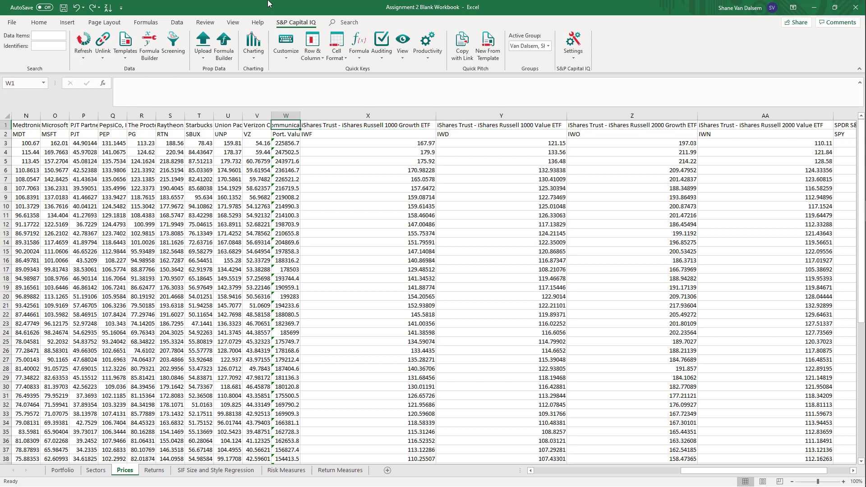
{"action": "key", "text": "Left"}
{"action": "key", "text": "Left"}
{"action": "key", "text": "Left"}
{"action": "key", "text": "Left"}
{"action": "key", "text": "Left"}
{"action": "key", "text": "Left"}
{"action": "key", "text": "Left"}
{"action": "key", "text": "Left"}
{"action": "key", "text": "Left"}
{"action": "key", "text": "Left"}
{"action": "key", "text": "Left"}
{"action": "key", "text": "Left"}
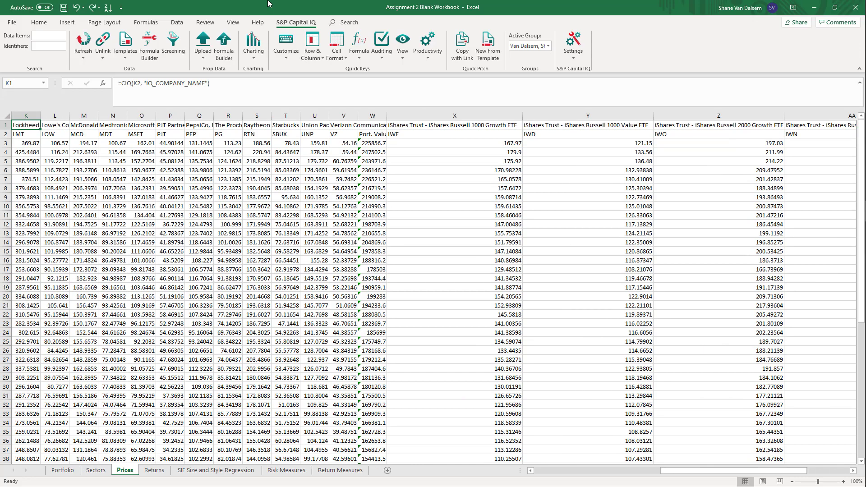
{"action": "key", "text": "Left"}
{"action": "key", "text": "Left"}
{"action": "key", "text": "Left"}
{"action": "key", "text": "Left"}
{"action": "key", "text": "Left"}
{"action": "key", "text": "Left"}
{"action": "key", "text": "Left"}
{"action": "key", "text": "Left"}
{"action": "key", "text": "Left"}
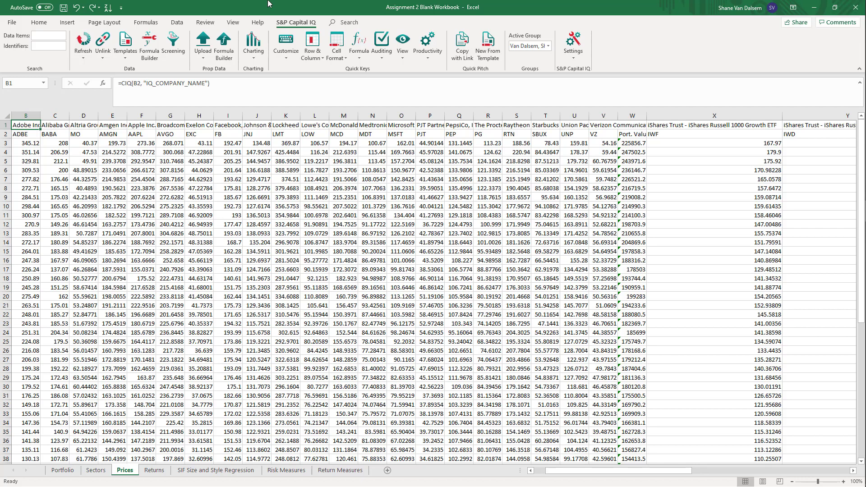
Review the stock and ETF headings across to SPY and examine the adjusted closing price formula in AB3
{"action": "key", "text": "Right"}
{"action": "key", "text": "Right"}
{"action": "key", "text": "Right"}
{"action": "key", "text": "Right"}
{"action": "key", "text": "Right"}
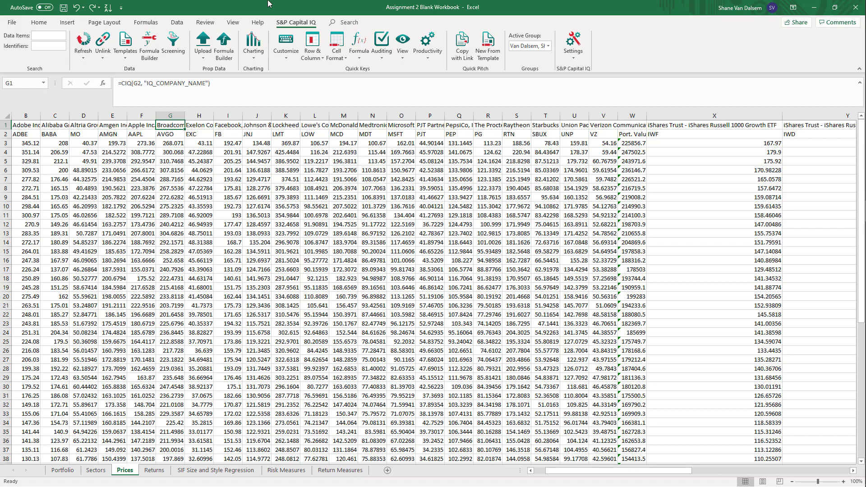
{"action": "key", "text": "Right"}
{"action": "key", "text": "Right"}
{"action": "key", "text": "Right"}
{"action": "key", "text": "Right"}
{"action": "key", "text": "Right"}
{"action": "key", "text": "Right"}
{"action": "key", "text": "Right"}
{"action": "key", "text": "Right"}
{"action": "key", "text": "Right"}
{"action": "key", "text": "Right"}
{"action": "key", "text": "Right"}
{"action": "key", "text": "Right"}
{"action": "key", "text": "Right"}
{"action": "key", "text": "Right"}
{"action": "key", "text": "Right"}
{"action": "key", "text": "Right"}
{"action": "key", "text": "Right"}
{"action": "key", "text": "Right"}
{"action": "key", "text": "Right"}
{"action": "key", "text": "Right"}
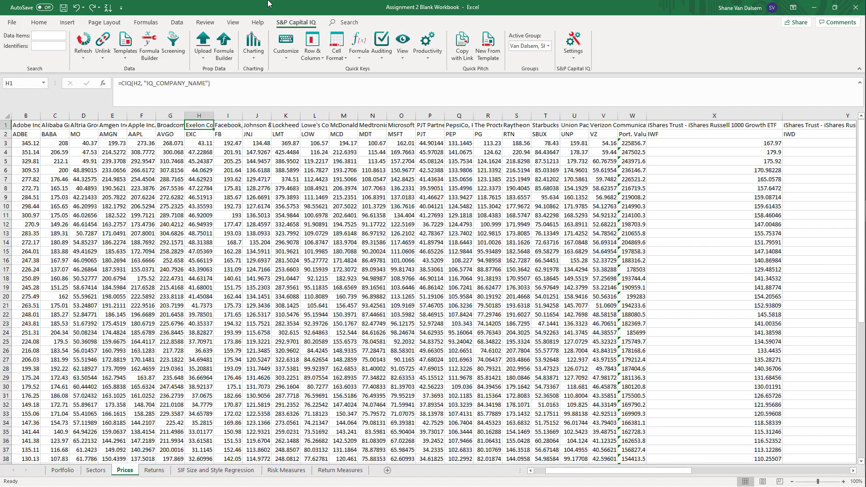
{"action": "key", "text": "Right"}
{"action": "key", "text": "Right"}
{"action": "key", "text": "Right"}
{"action": "key", "text": "Right"}
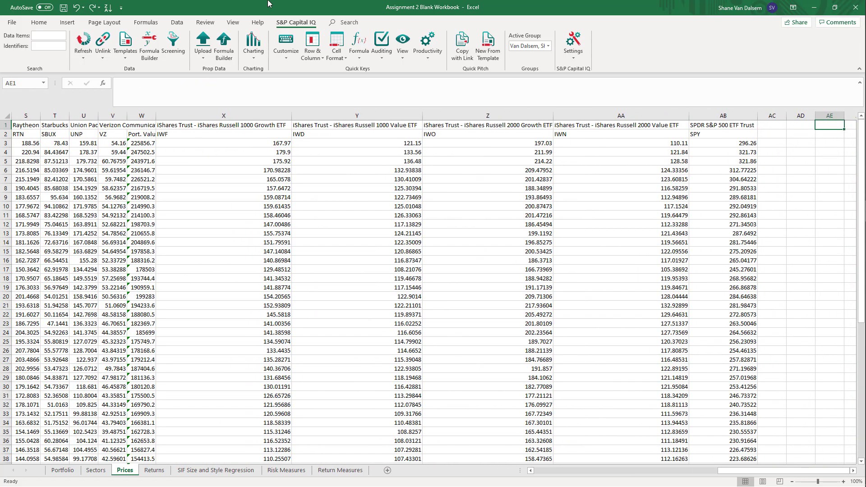
{"action": "key", "text": "Left"}
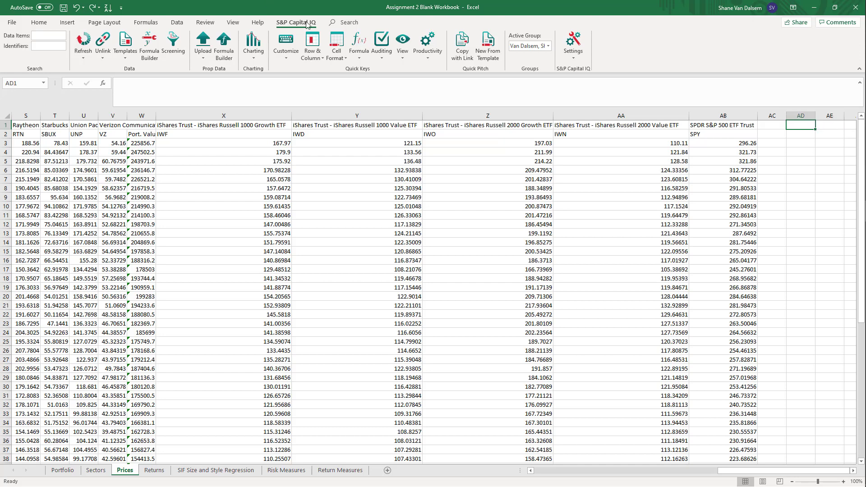
{"action": "scroll", "coordinate": [549, 189], "scroll_direction": "down", "scroll_amount": 3}
{"action": "scroll", "coordinate": [548, 189], "scroll_direction": "up", "scroll_amount": 3}
{"action": "left_click", "coordinate": [701, 147]}
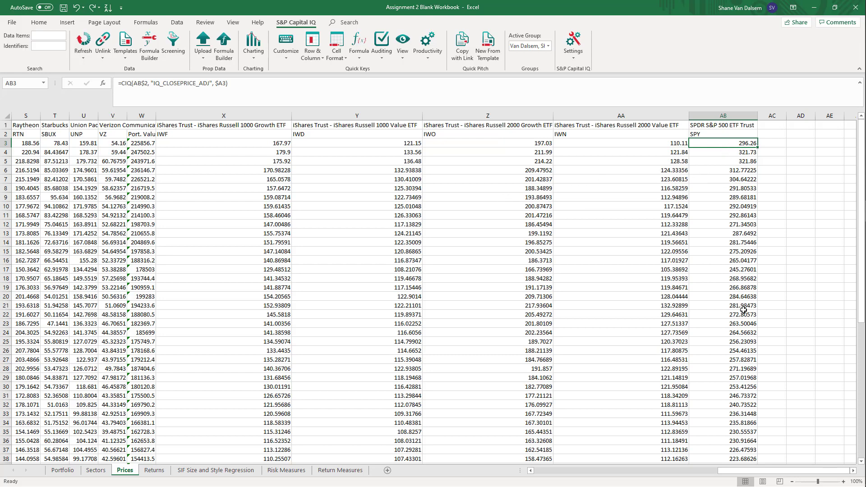
Open the Returns sheet and widen column B to show the full Port. Value heading
{"action": "left_click", "coordinate": [154, 471]}
{"action": "left_click", "coordinate": [170, 342]}
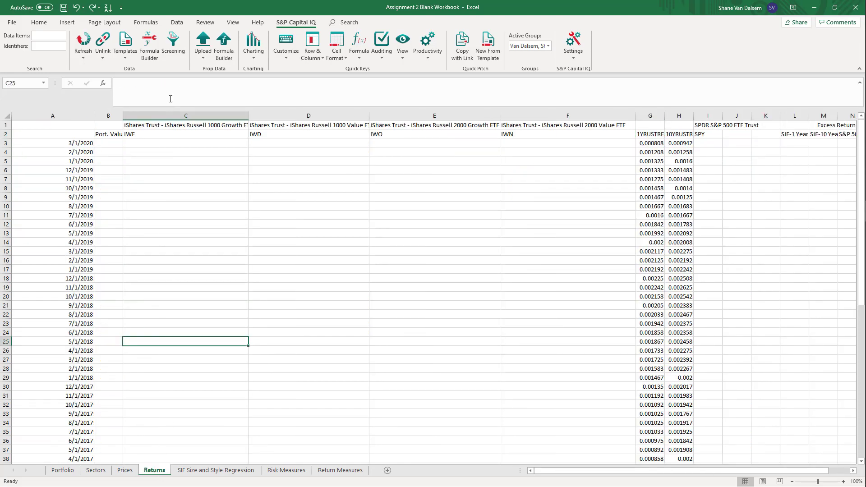
{"action": "key", "text": "Left"}
{"action": "key", "text": "Left"}
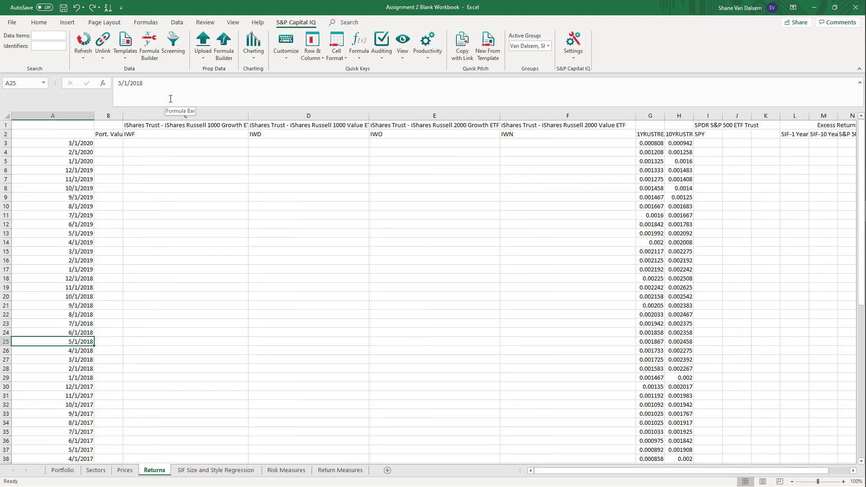
{"action": "key", "text": "Up"}
{"action": "key", "text": "Up"}
{"action": "key", "text": "Up"}
{"action": "key", "text": "Up"}
{"action": "key", "text": "Up"}
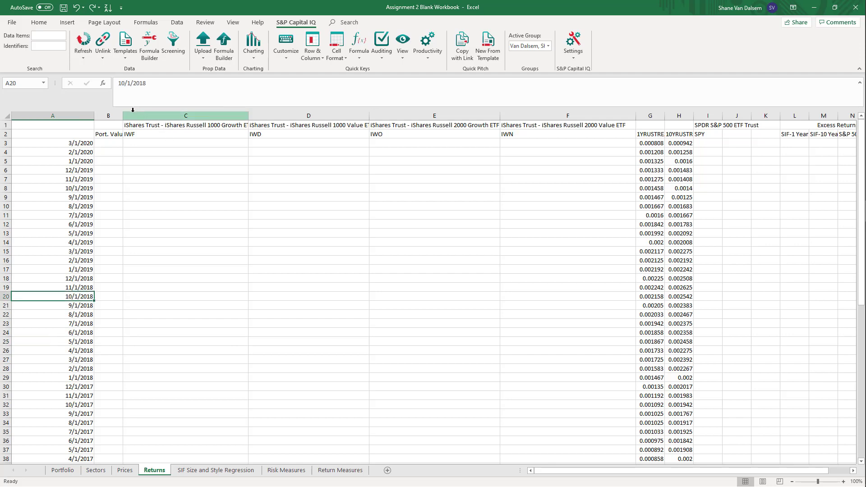
{"action": "left_click_drag", "start_coordinate": [124, 116], "coordinate": [129, 118]}
Enter the formula =ln(Prices!W3/Prices!W4) in B3 to calculate the portfolio's log return for 3/1/2020
{"action": "left_click", "coordinate": [116, 142]}
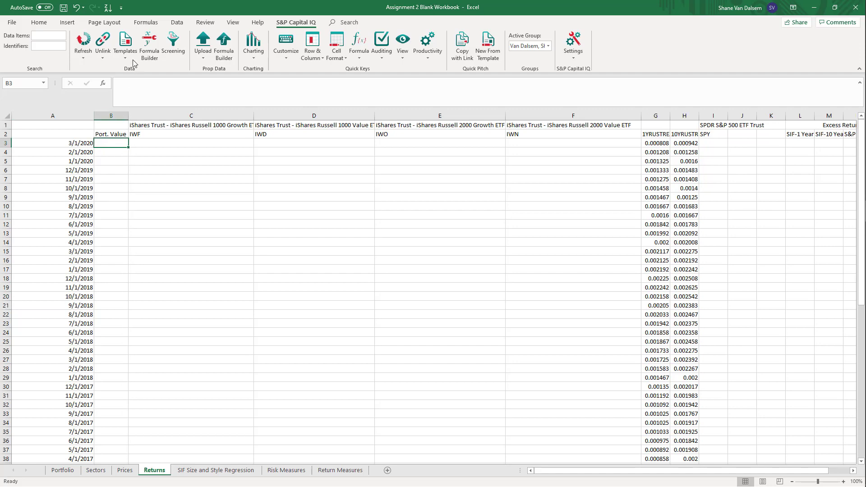
{"action": "type", "text": "="}
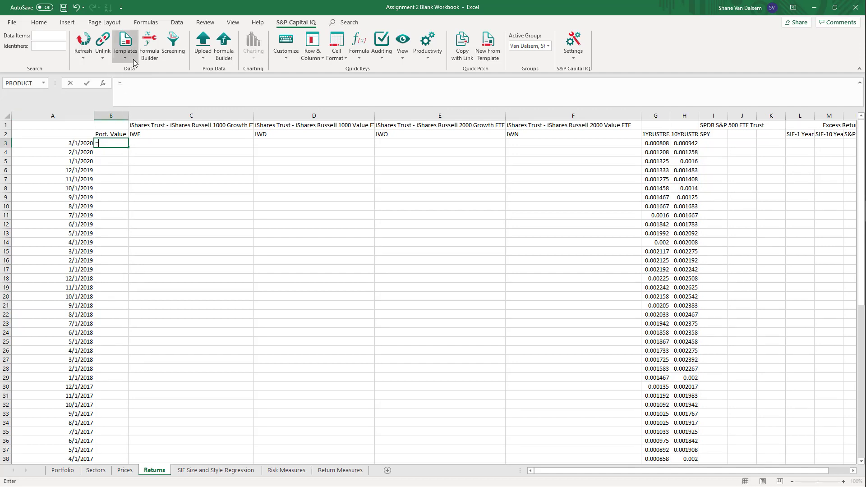
{"action": "type", "text": "ln("}
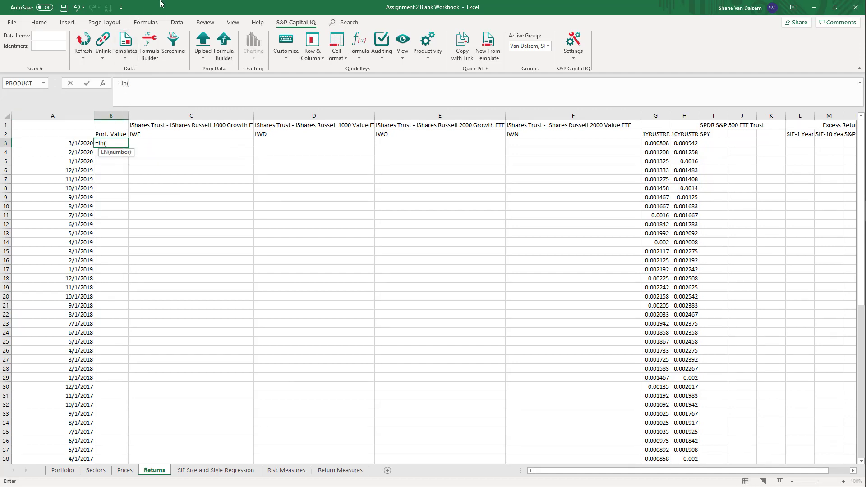
{"action": "left_click", "coordinate": [124, 470]}
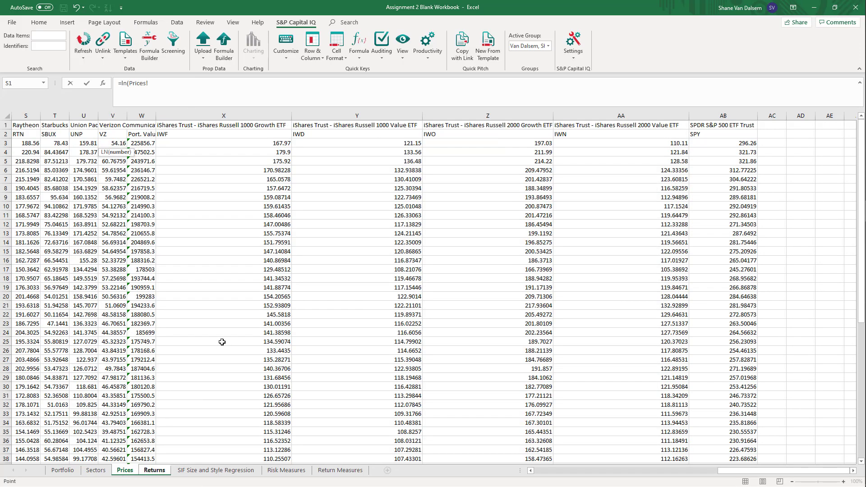
{"action": "left_click", "coordinate": [137, 145]}
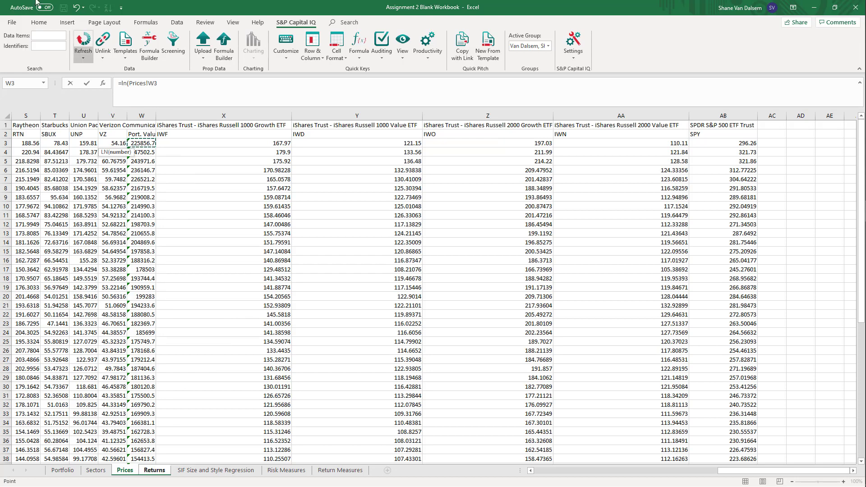
{"action": "type", "text": "/"}
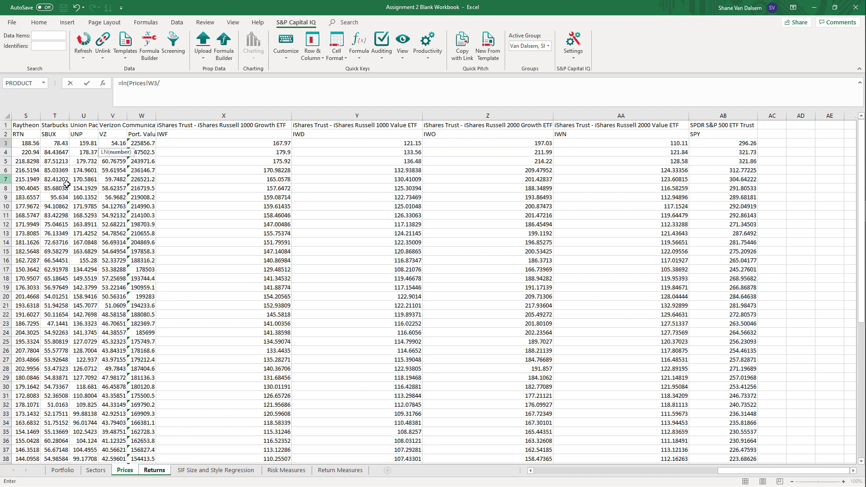
{"action": "left_click", "coordinate": [144, 155]}
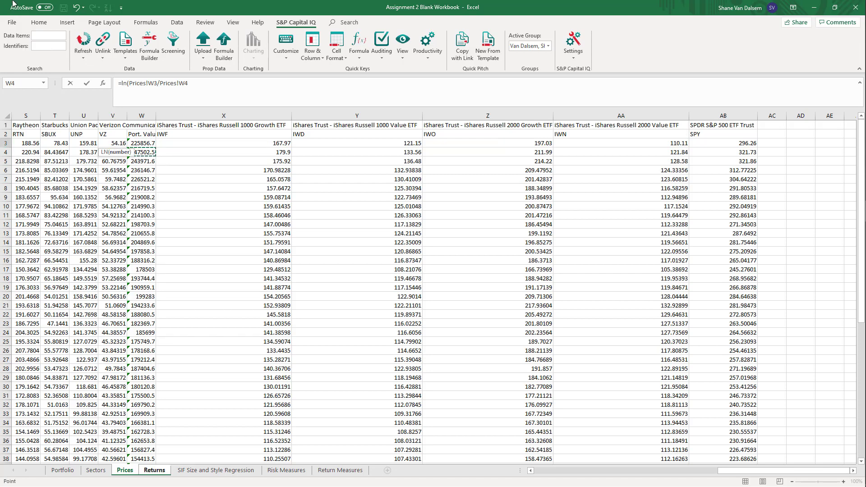
{"action": "type", "text": ")"}
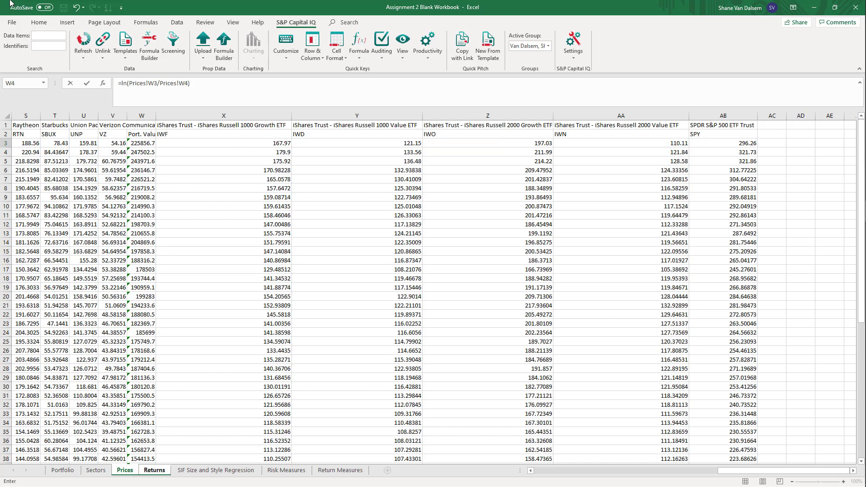
{"action": "key", "text": "Return"}
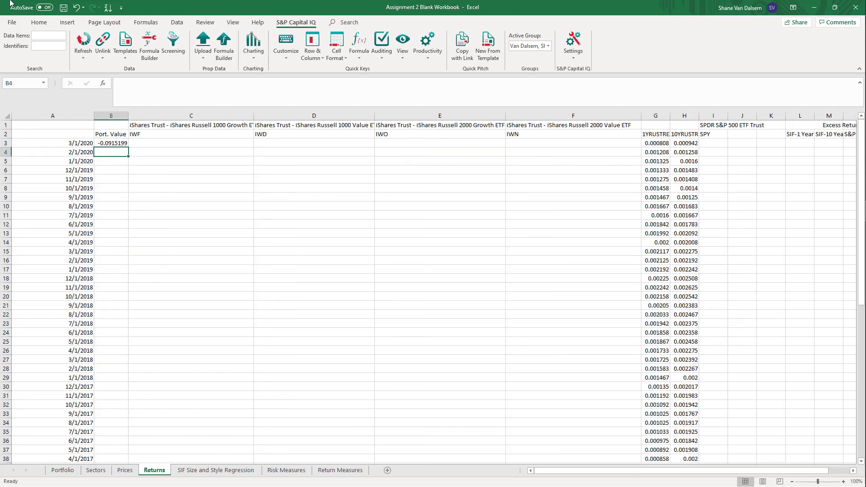
Format the portfolio return in B3 as a percentage with two decimal places
{"action": "key", "text": "Up"}
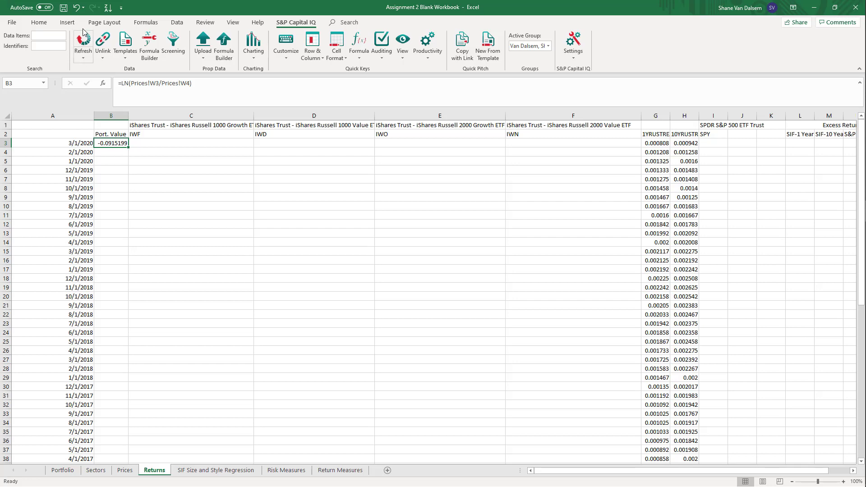
{"action": "left_click", "coordinate": [37, 23]}
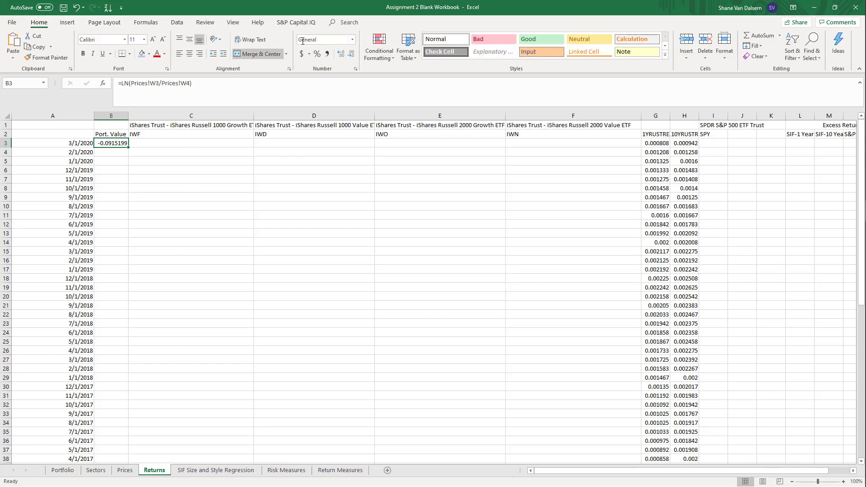
{"action": "left_click", "coordinate": [317, 54]}
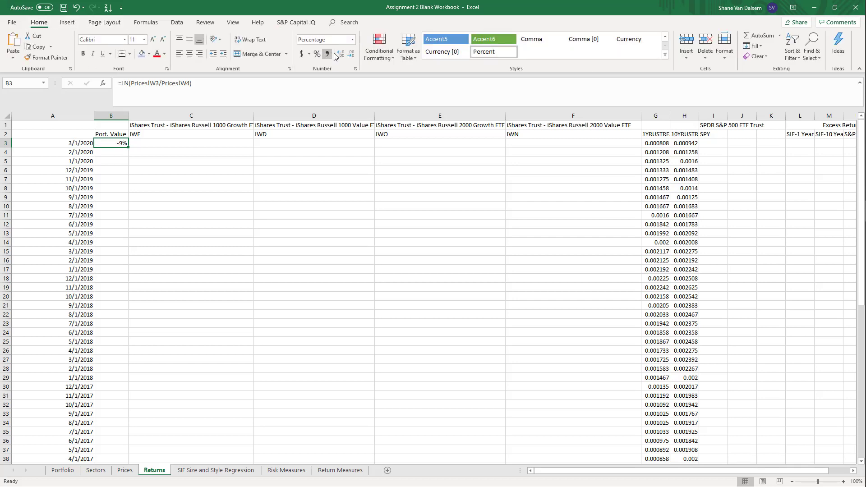
{"action": "left_click", "coordinate": [341, 53]}
{"action": "left_click", "coordinate": [341, 53]}
Fill the B3 return formula across through column F and down to row 62 for 4/1/2015
{"action": "left_click_drag", "start_coordinate": [129, 148], "coordinate": [360, 192]}
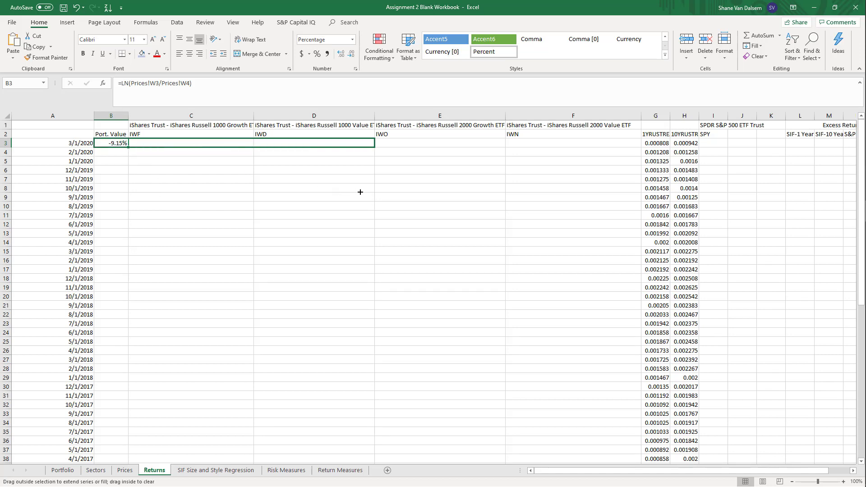
{"action": "left_click_drag", "start_coordinate": [442, 184], "coordinate": [501, 206]}
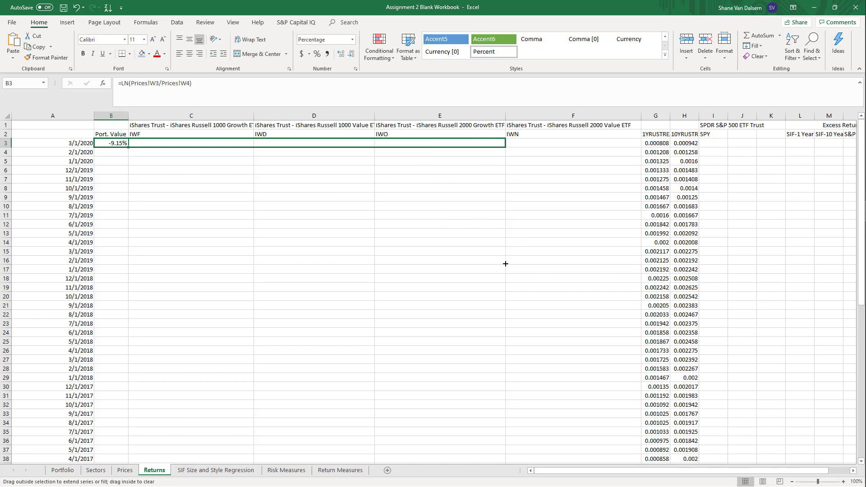
{"action": "left_click_drag", "start_coordinate": [505, 263], "coordinate": [611, 217]}
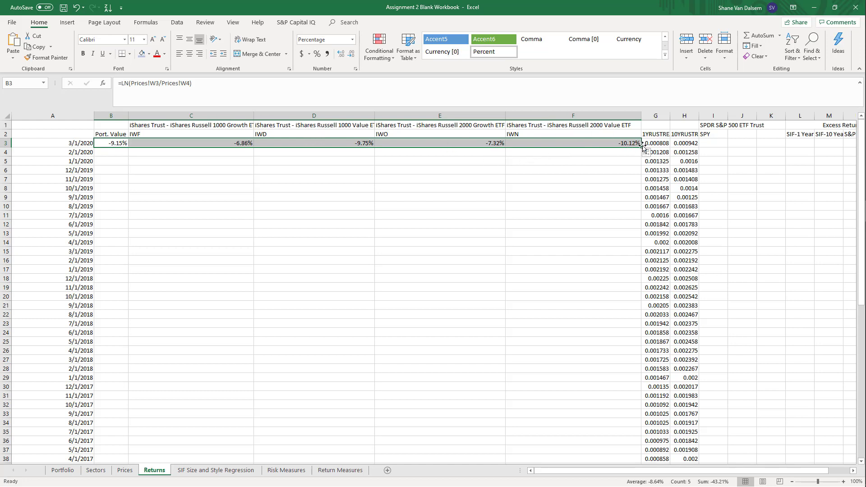
{"action": "left_click_drag", "start_coordinate": [641, 147], "coordinate": [599, 429]}
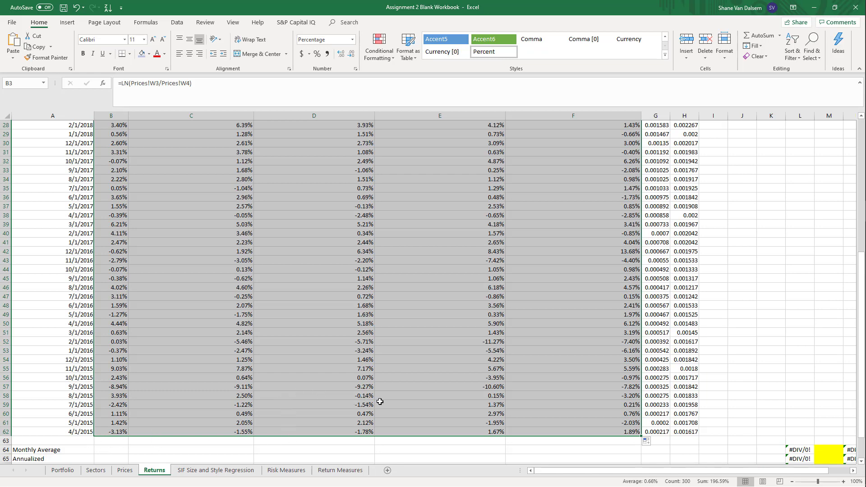
{"action": "scroll", "coordinate": [381, 407], "scroll_direction": "up", "scroll_amount": 1}
{"action": "scroll", "coordinate": [381, 407], "scroll_direction": "up", "scroll_amount": 8}
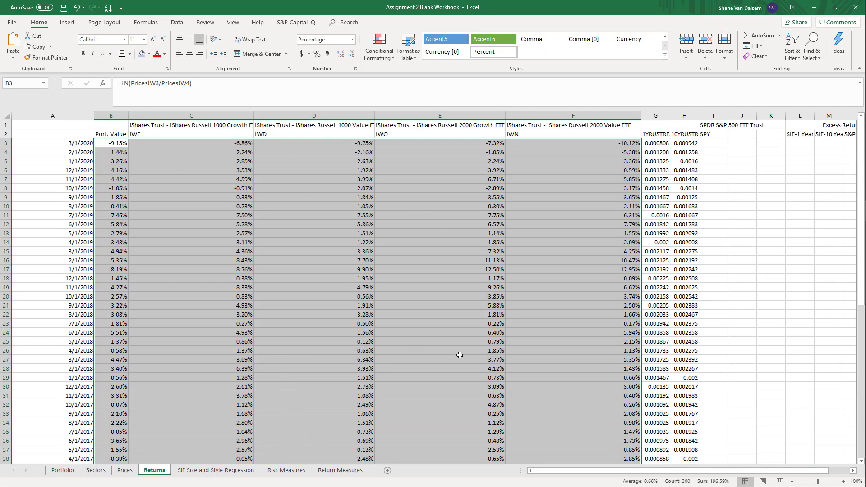
Add the heading Risk-Free Rates above the 1-year and 10-year Treasury columns, merged and centered across G1:H1
{"action": "left_click", "coordinate": [662, 186]}
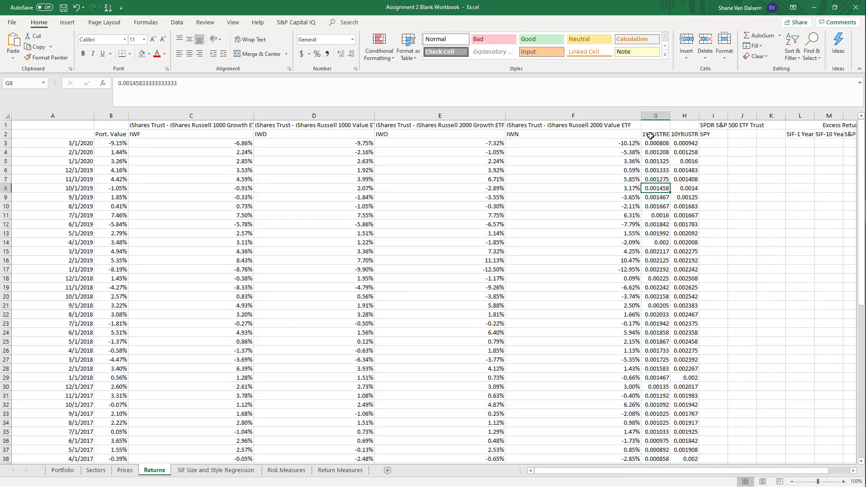
{"action": "left_click", "coordinate": [650, 135]}
{"action": "left_click", "coordinate": [683, 134]}
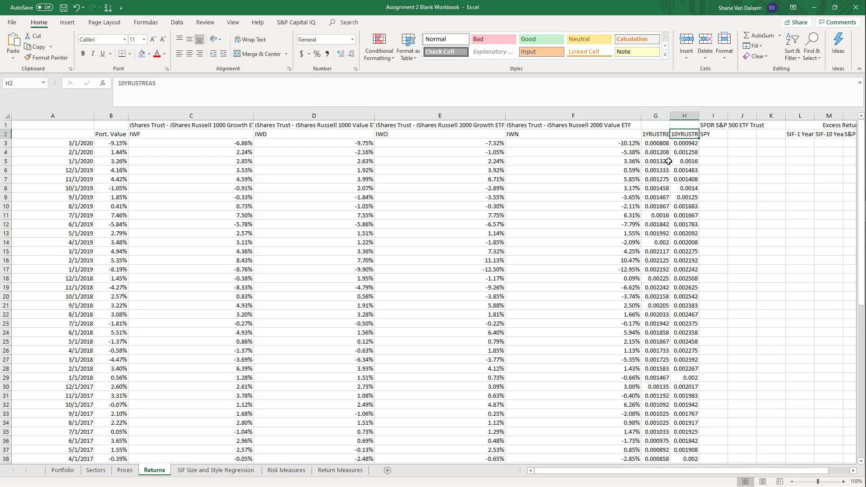
{"action": "left_click", "coordinate": [648, 125]}
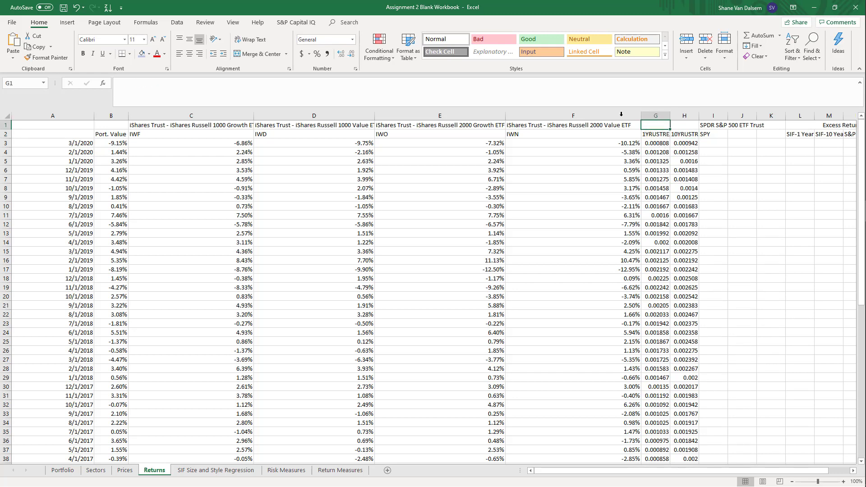
{"action": "type", "text": "F"}
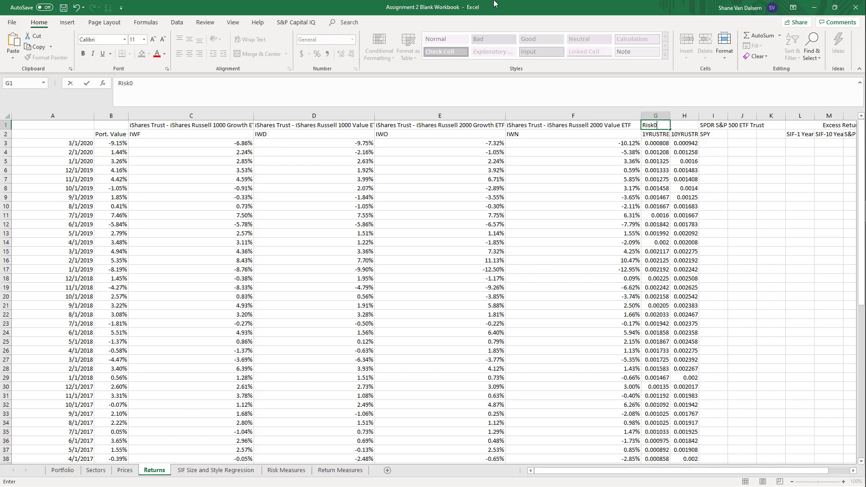
{"action": "type", "text": "isk-Free Rates"}
{"action": "key", "text": "Return"}
{"action": "key", "text": "Up"}
{"action": "key", "text": "shift+Right"}
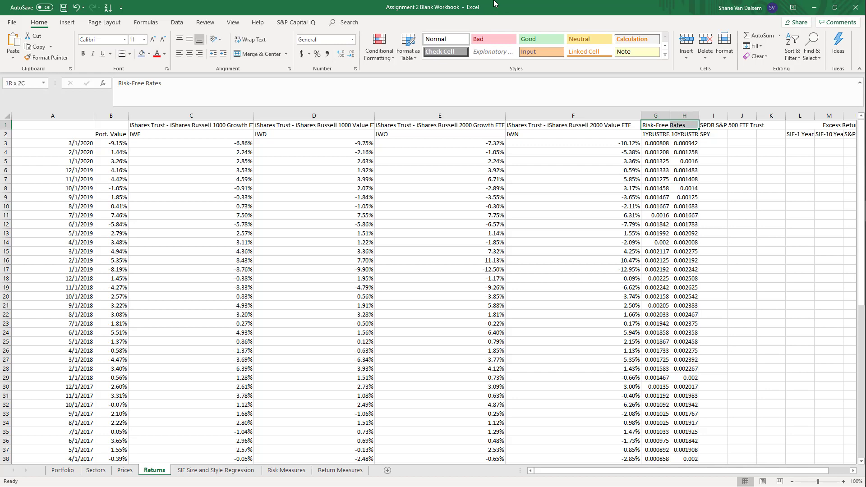
{"action": "left_click", "coordinate": [257, 53]}
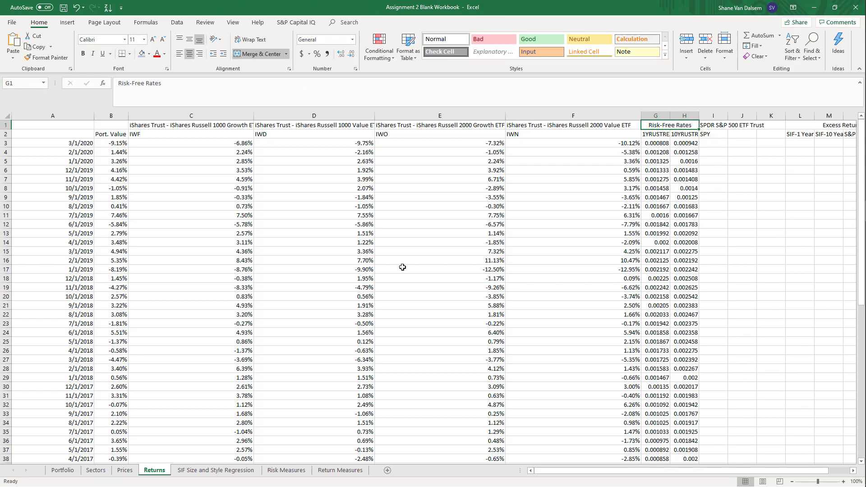
{"action": "left_click", "coordinate": [402, 267]}
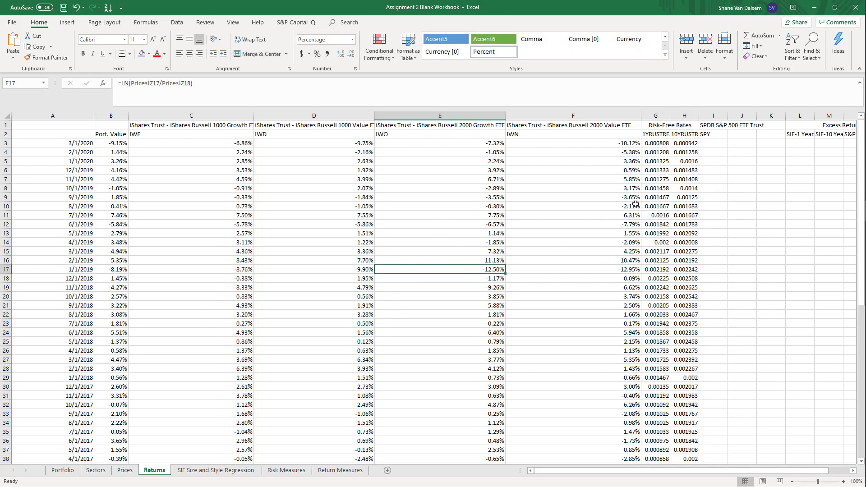
{"action": "left_click", "coordinate": [653, 144]}
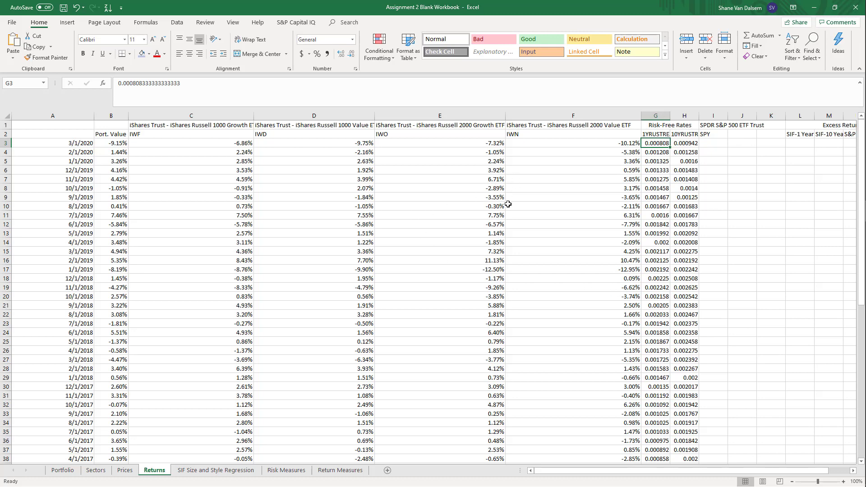
{"action": "left_click", "coordinate": [379, 225]}
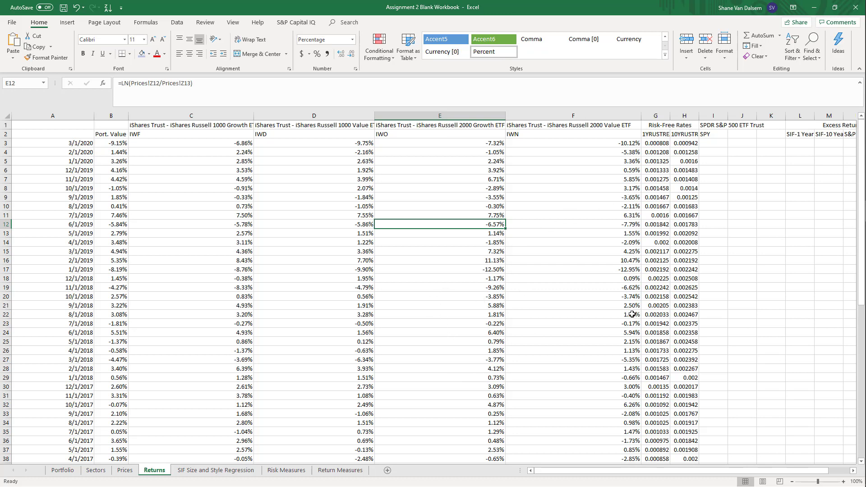
Enter the formula =ln(Prices!AB3/Prices!AB4) in I3 to calculate SPY's log return for 3/1/2020
{"action": "left_click", "coordinate": [709, 142]}
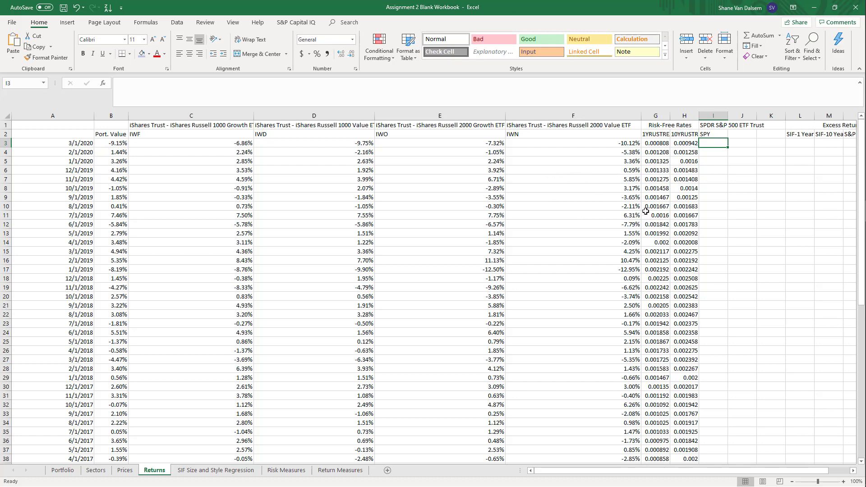
{"action": "type", "text": "="}
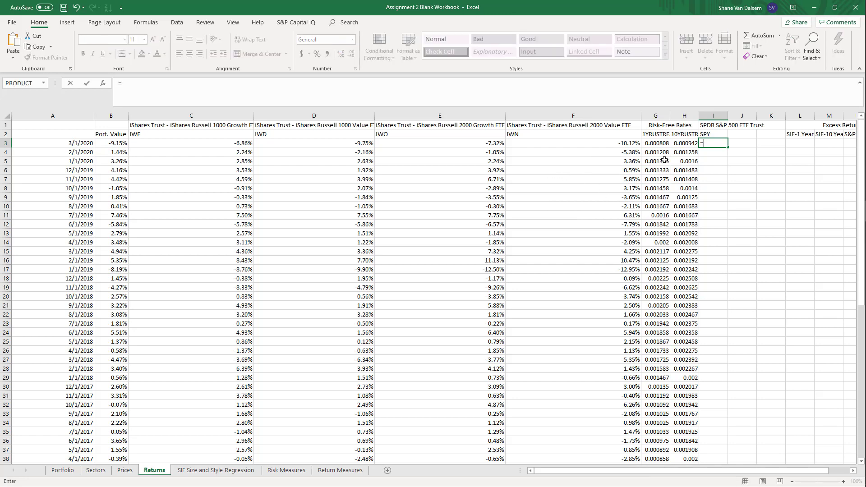
{"action": "type", "text": "ln"}
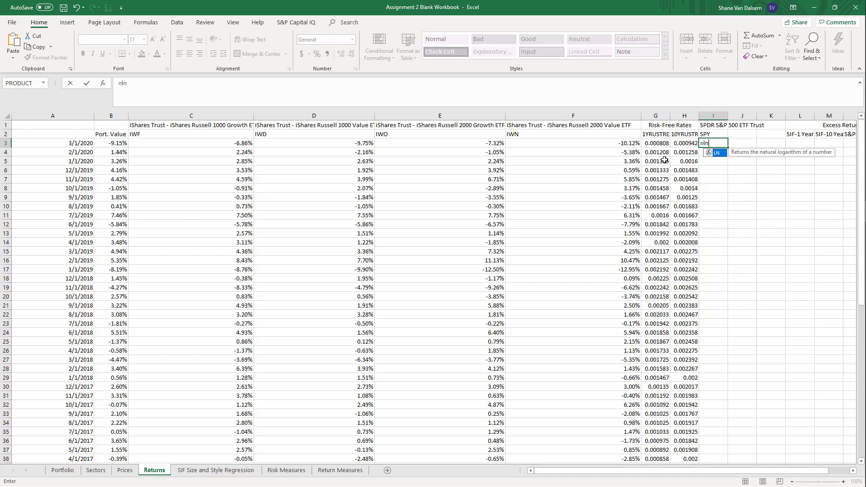
{"action": "type", "text": "("}
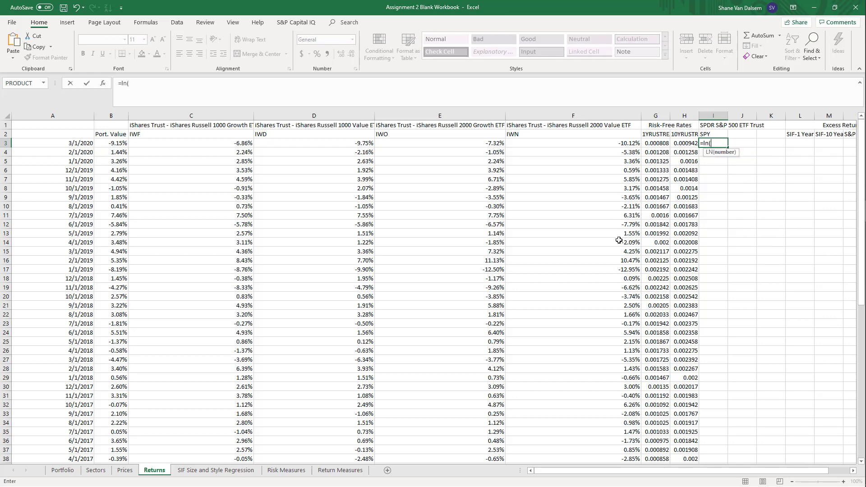
{"action": "left_click", "coordinate": [126, 470]}
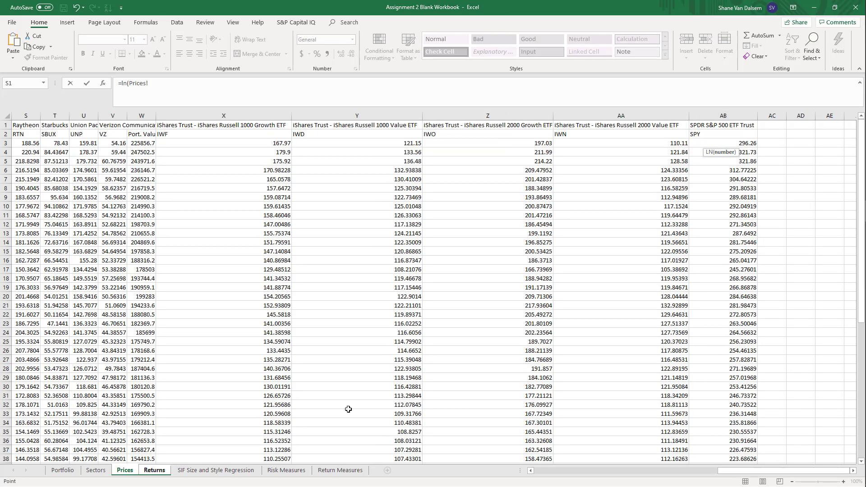
{"action": "left_click", "coordinate": [739, 143]}
{"action": "type", "text": "/"}
{"action": "left_click", "coordinate": [740, 152]}
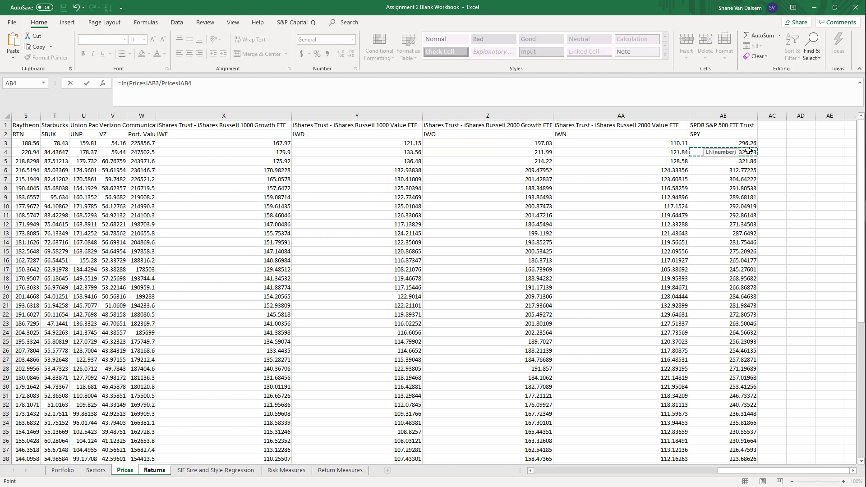
{"action": "key", "text": "Return"}
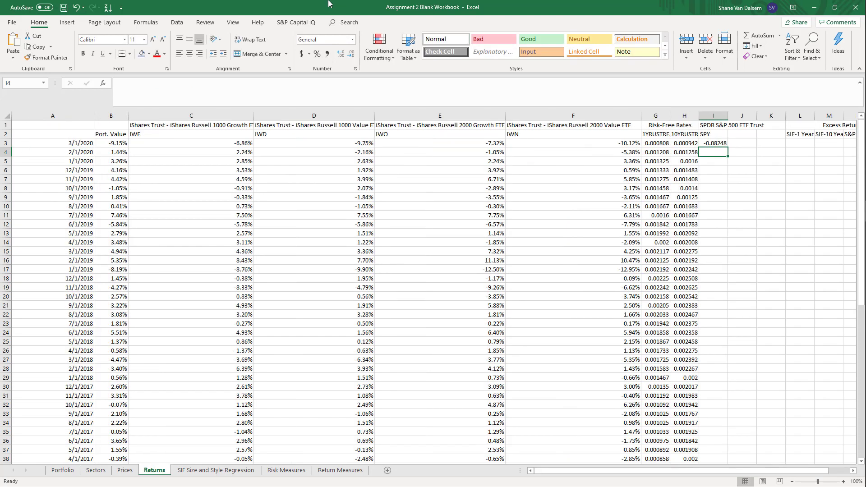
Format the SPY return in I3 as a percentage with two decimal places
{"action": "key", "text": "Up"}
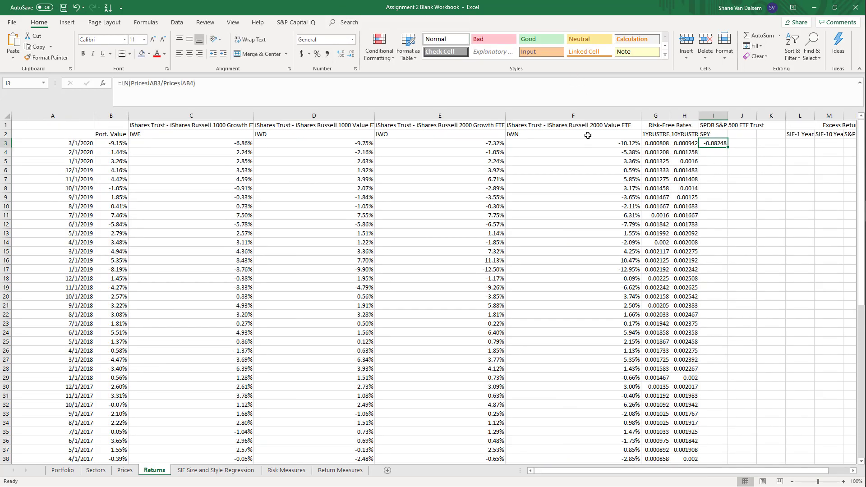
{"action": "left_click", "coordinate": [317, 53]}
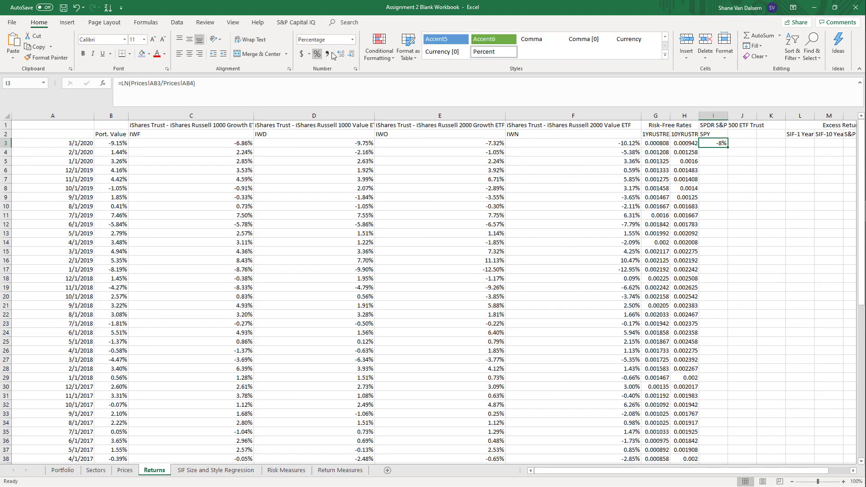
{"action": "double_click", "coordinate": [341, 54]}
{"action": "left_click", "coordinate": [729, 148]}
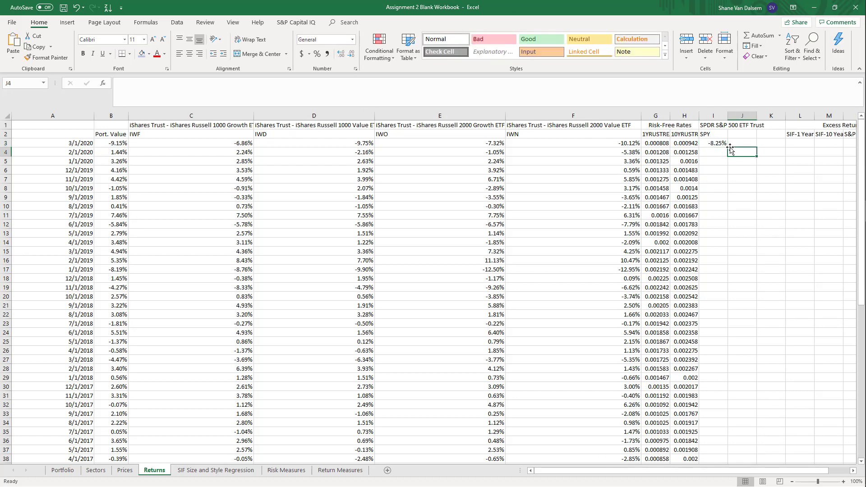
{"action": "left_click", "coordinate": [725, 144]}
Format the 3/1/2020 risk-free rates in G3:H3 as percentages with two decimal places
{"action": "left_click_drag", "start_coordinate": [653, 145], "coordinate": [685, 144]}
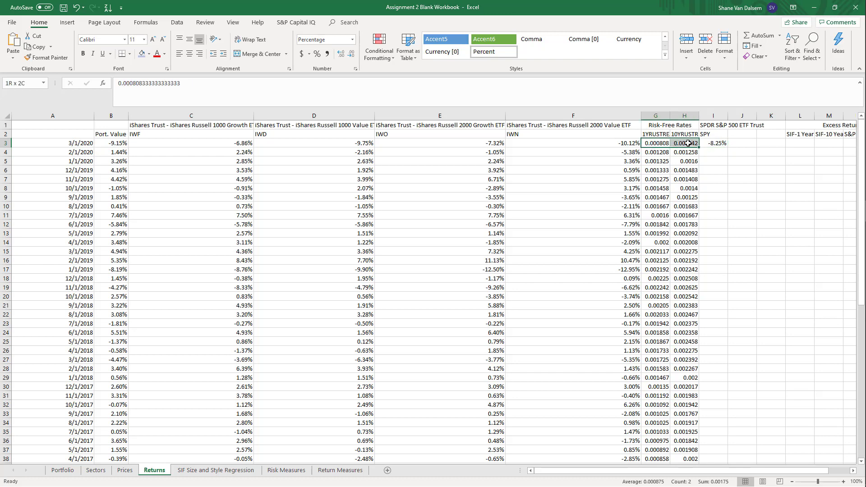
{"action": "left_click", "coordinate": [317, 53]}
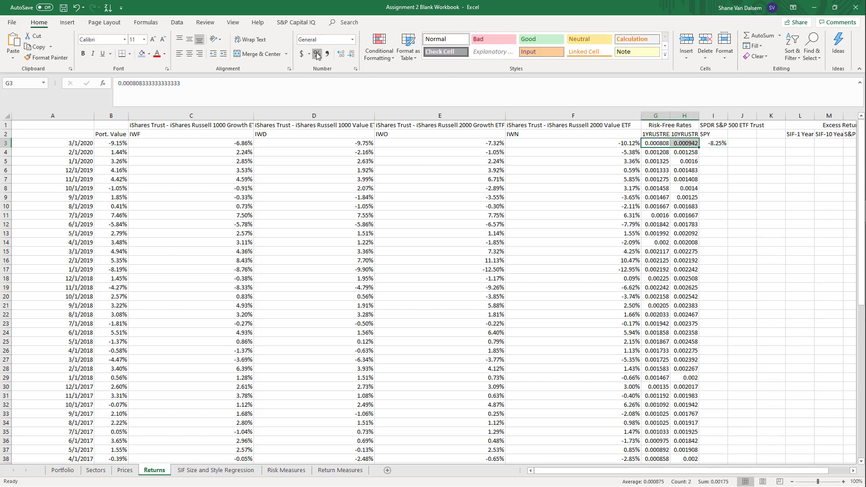
{"action": "left_click", "coordinate": [342, 55]}
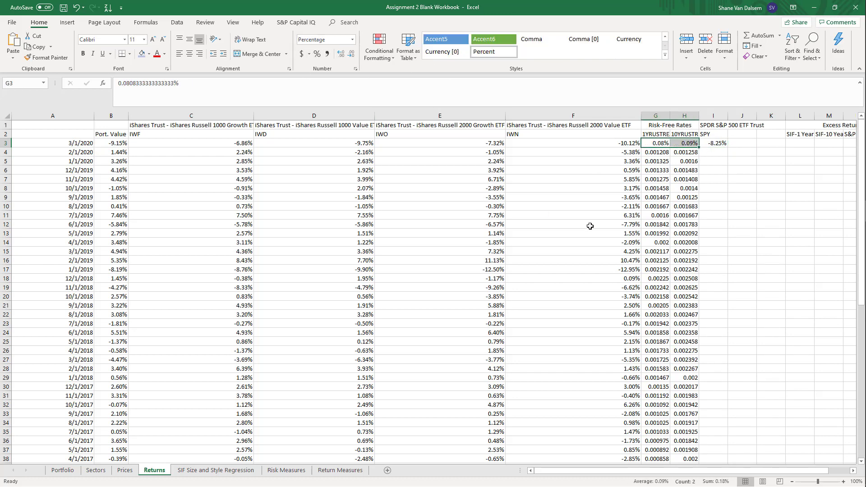
{"action": "left_click", "coordinate": [710, 162]}
{"action": "left_click", "coordinate": [664, 142]}
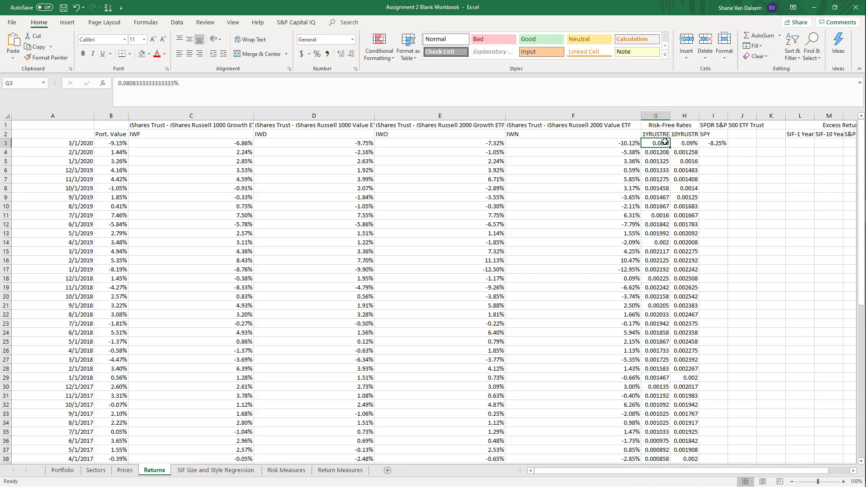
{"action": "left_click_drag", "start_coordinate": [668, 142], "coordinate": [690, 142]}
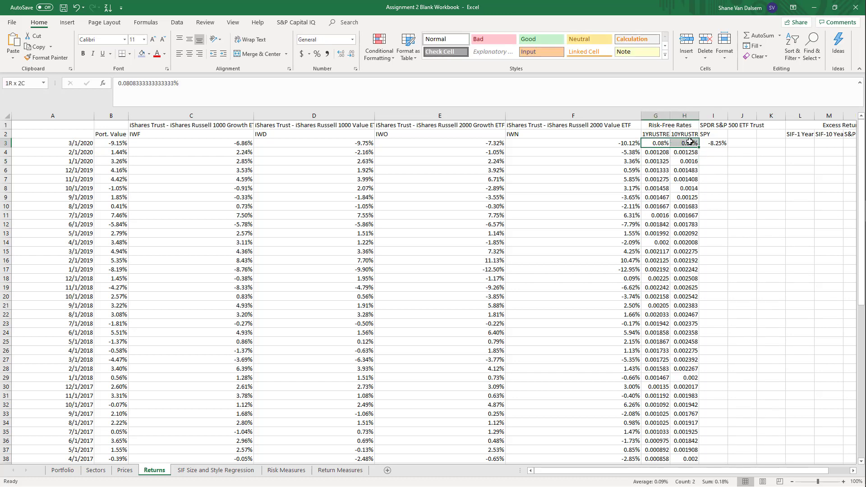
Fill the SPY return formula from I3 down to row 62 for 4/1/2015
{"action": "left_click", "coordinate": [721, 143]}
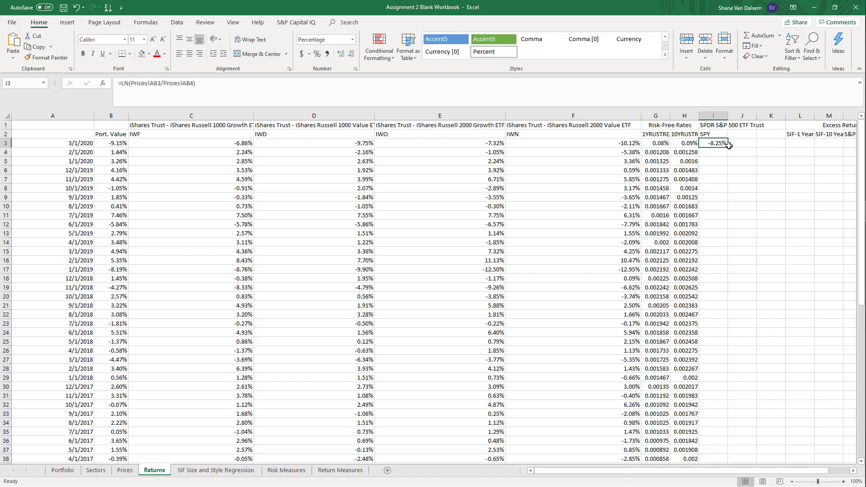
{"action": "left_click_drag", "start_coordinate": [729, 145], "coordinate": [734, 433]}
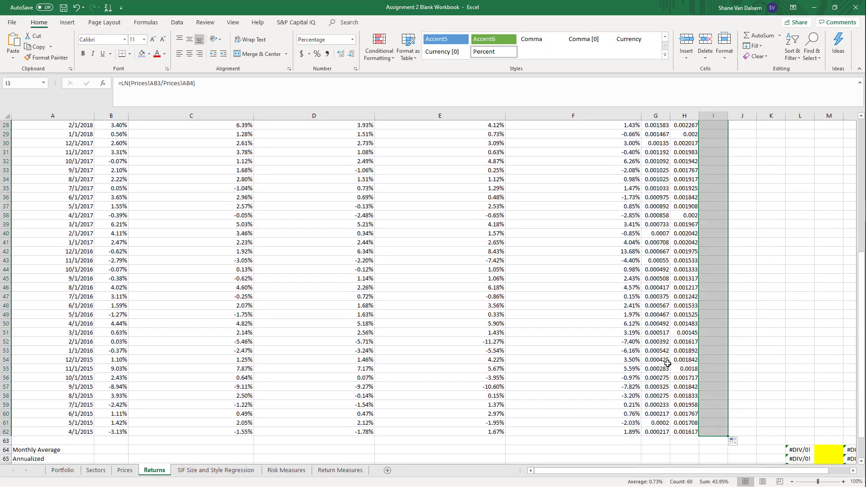
{"action": "scroll", "coordinate": [672, 361], "scroll_direction": "up", "scroll_amount": 9}
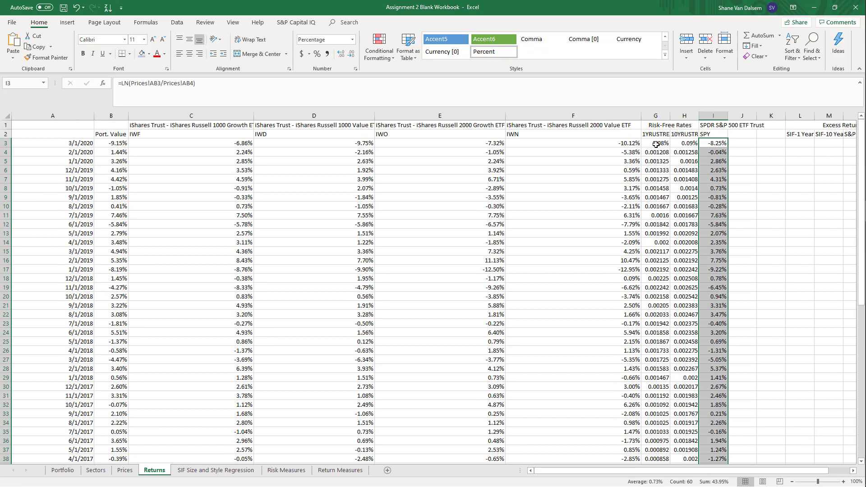
Format all the 1-year and 10-year risk-free rates in G3:H62 as percentages with two decimal places
{"action": "left_click_drag", "start_coordinate": [656, 145], "coordinate": [691, 450]}
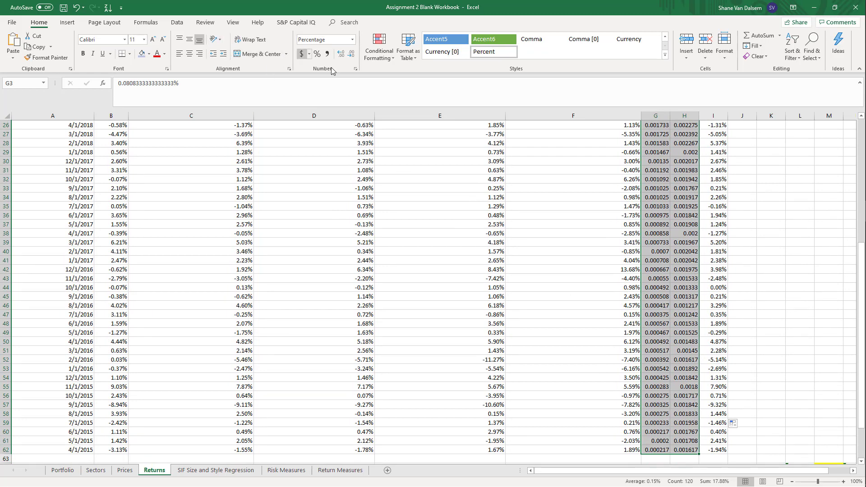
{"action": "left_click", "coordinate": [341, 55]}
{"action": "left_click", "coordinate": [341, 55]}
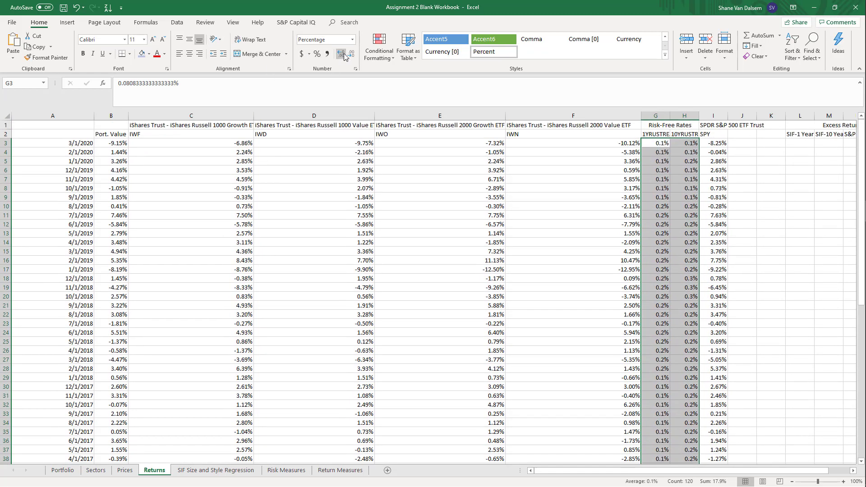
{"action": "left_click", "coordinate": [342, 55]}
{"action": "left_click", "coordinate": [577, 260]}
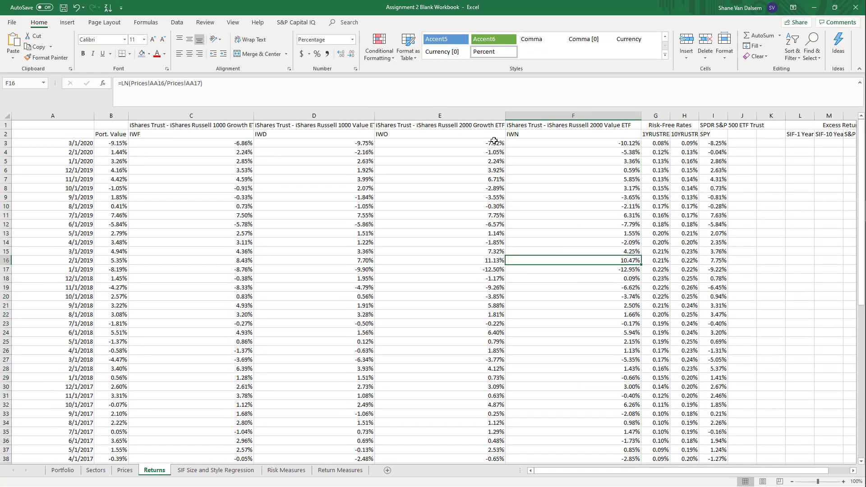
Enter the formula =B3-G3 in L3 to calculate the portfolio's excess return over the 1-year Treasury rate
{"action": "key", "text": "Right"}
{"action": "key", "text": "Right"}
{"action": "key", "text": "Right"}
{"action": "key", "text": "Right"}
{"action": "key", "text": "Right"}
{"action": "key", "text": "Right"}
{"action": "key", "text": "Right"}
{"action": "key", "text": "Right"}
{"action": "key", "text": "Right"}
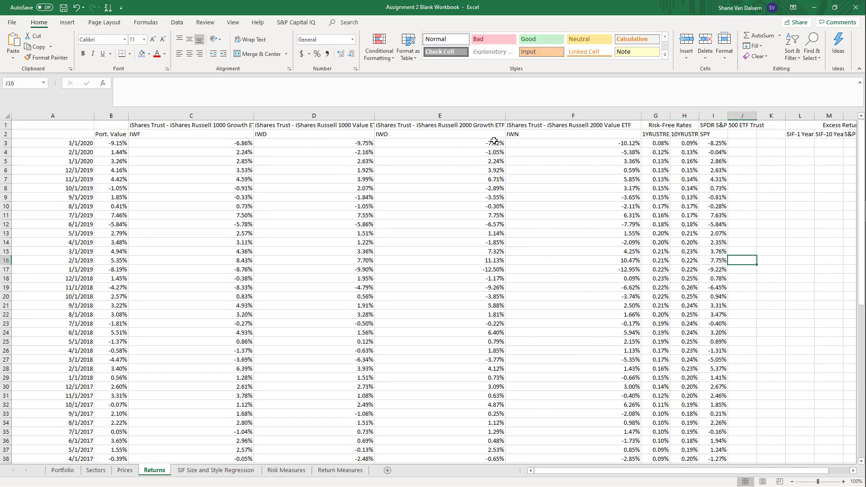
{"action": "key", "text": "Right"}
{"action": "key", "text": "Right"}
{"action": "key", "text": "Right"}
{"action": "key", "text": "Left"}
{"action": "key", "text": "Left"}
{"action": "key", "text": "Left"}
{"action": "key", "text": "Left"}
{"action": "key", "text": "Left"}
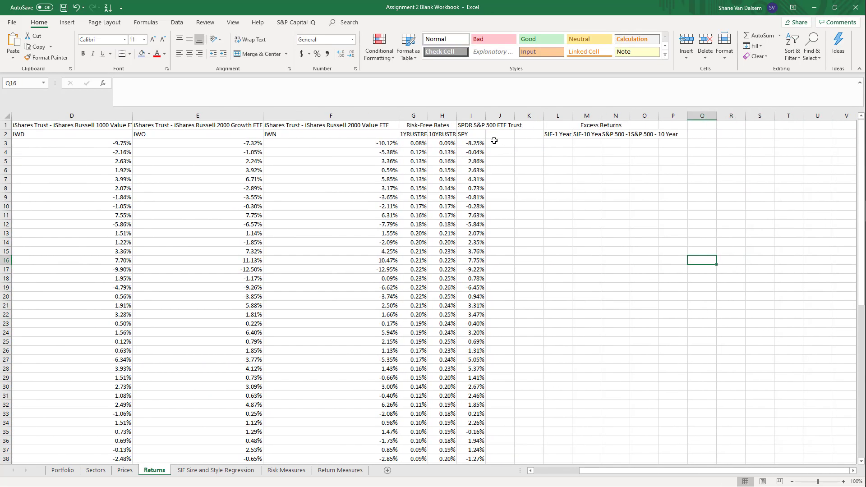
{"action": "key", "text": "Up"}
{"action": "key", "text": "Up"}
{"action": "key", "text": "Up"}
{"action": "key", "text": "Up"}
{"action": "key", "text": "Up"}
{"action": "key", "text": "Up"}
{"action": "key", "text": "Up"}
{"action": "key", "text": "Up"}
{"action": "key", "text": "Up"}
{"action": "key", "text": "Up"}
{"action": "key", "text": "Up"}
{"action": "key", "text": "Up"}
{"action": "key", "text": "Up"}
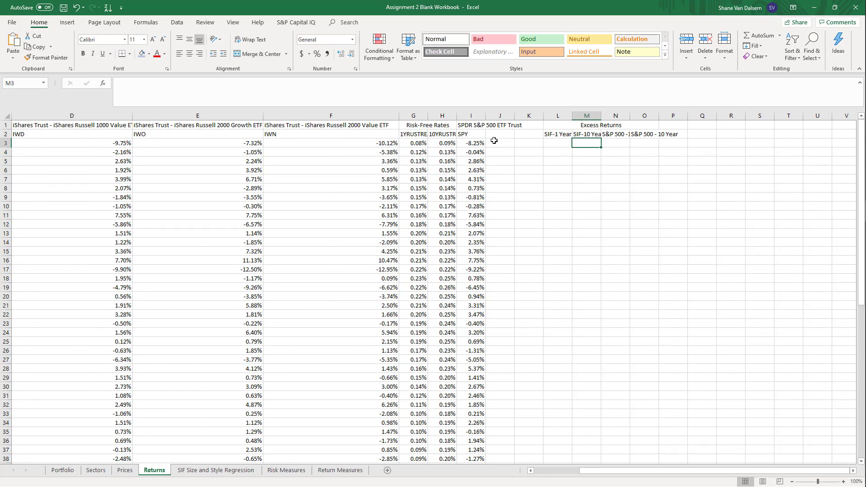
{"action": "key", "text": "Left"}
{"action": "key", "text": "Up"}
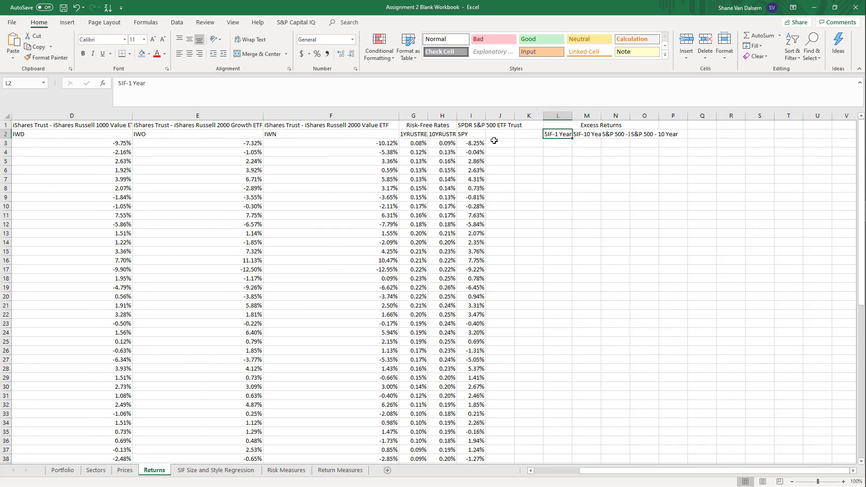
{"action": "key", "text": "Down"}
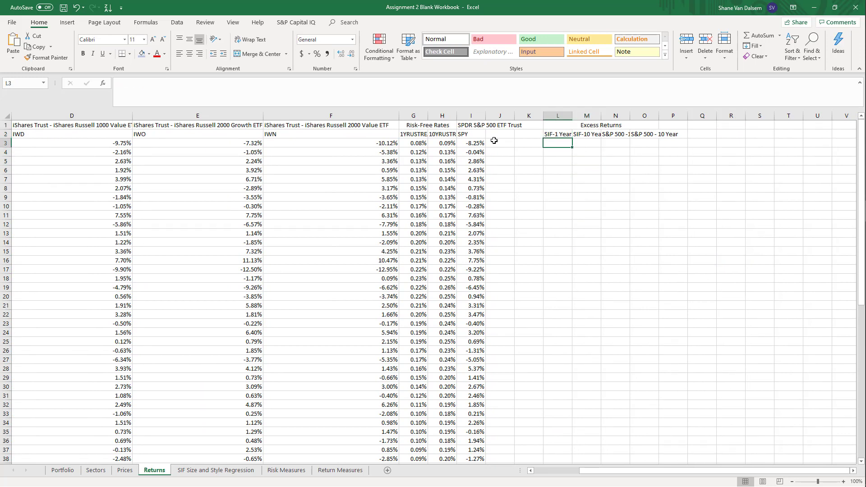
{"action": "type", "text": "="}
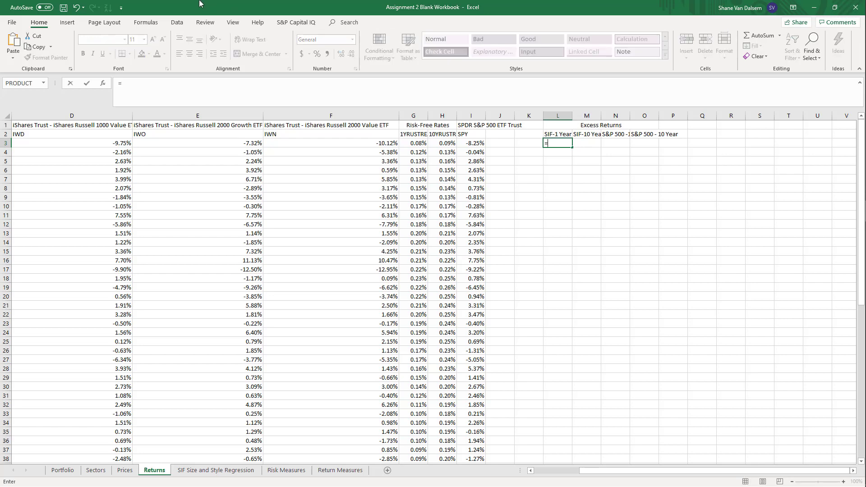
{"action": "key", "text": "Left"}
{"action": "key", "text": "Left"}
{"action": "key", "text": "Left"}
{"action": "key", "text": "Left"}
{"action": "key", "text": "Left"}
{"action": "key", "text": "Left"}
{"action": "key", "text": "Left"}
{"action": "key", "text": "Left"}
{"action": "key", "text": "Left"}
{"action": "key", "text": "Left"}
{"action": "key", "text": "Left"}
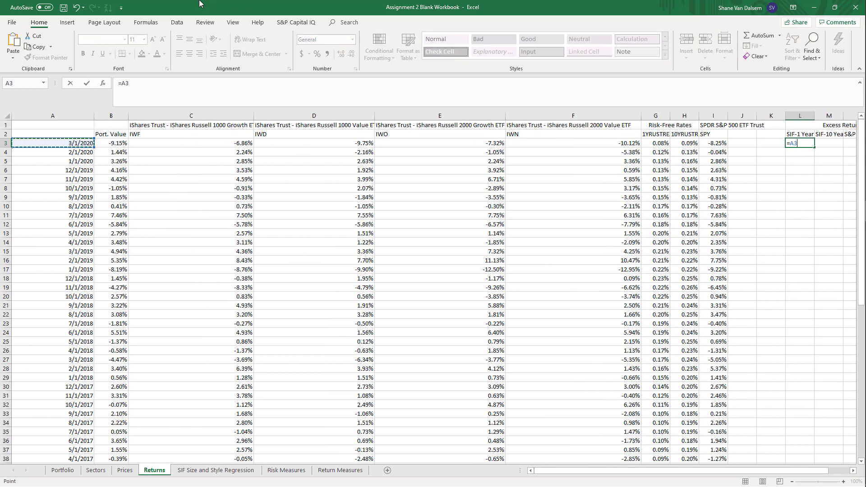
{"action": "key", "text": "Right"}
{"action": "type", "text": "-"}
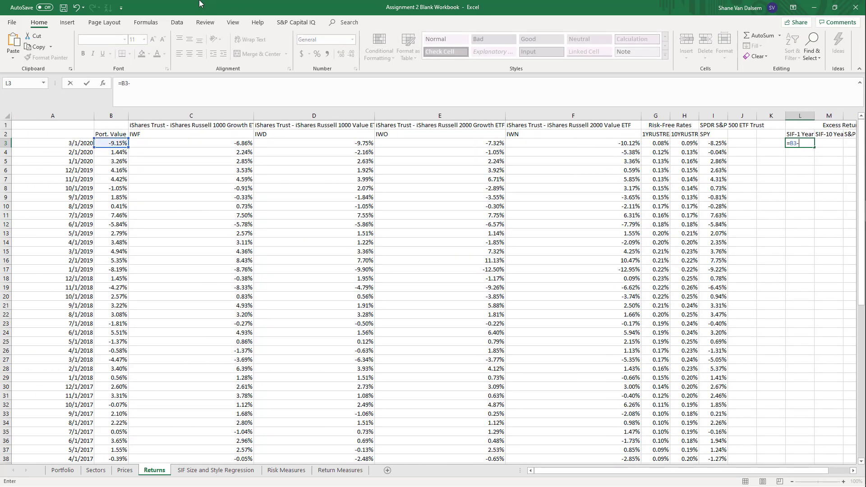
{"action": "left_click", "coordinate": [657, 143]}
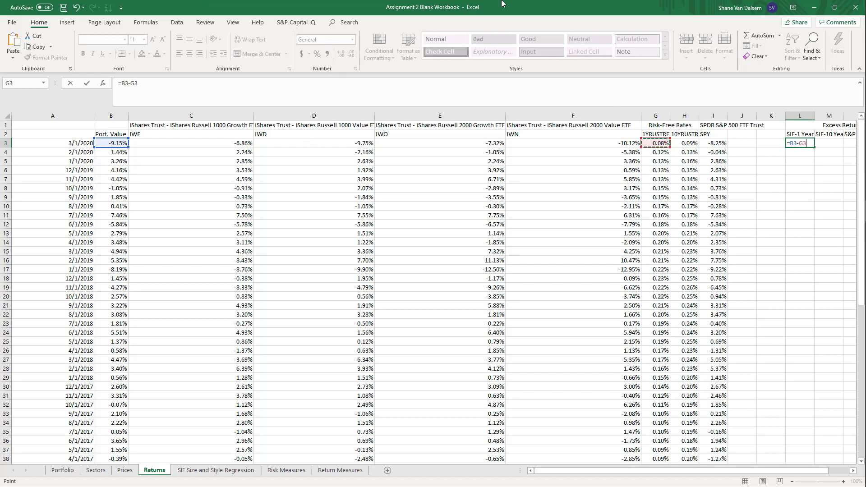
{"action": "key", "text": "ctrl+Return"}
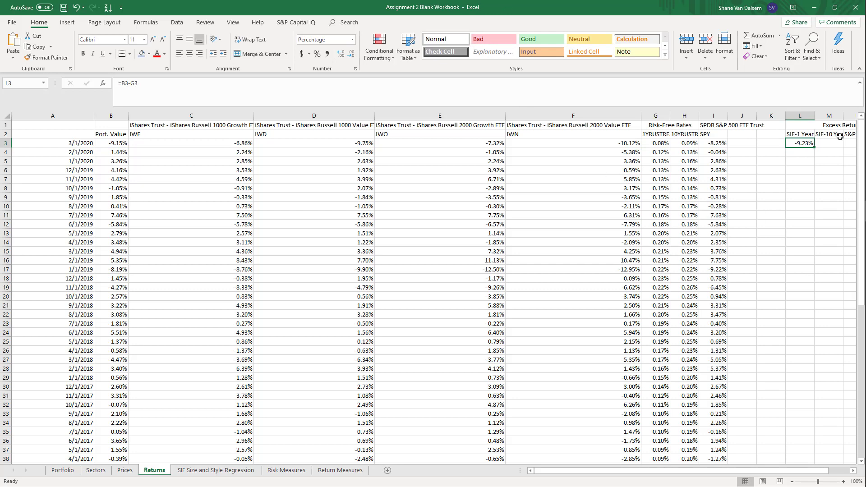
Fill the SIF-1 Year excess return formula from L3 down to row 62
{"action": "left_click_drag", "start_coordinate": [815, 146], "coordinate": [817, 397]}
{"action": "scroll", "coordinate": [845, 297], "scroll_direction": "up", "scroll_amount": 8}
{"action": "scroll", "coordinate": [839, 288], "scroll_direction": "up", "scroll_amount": 3}
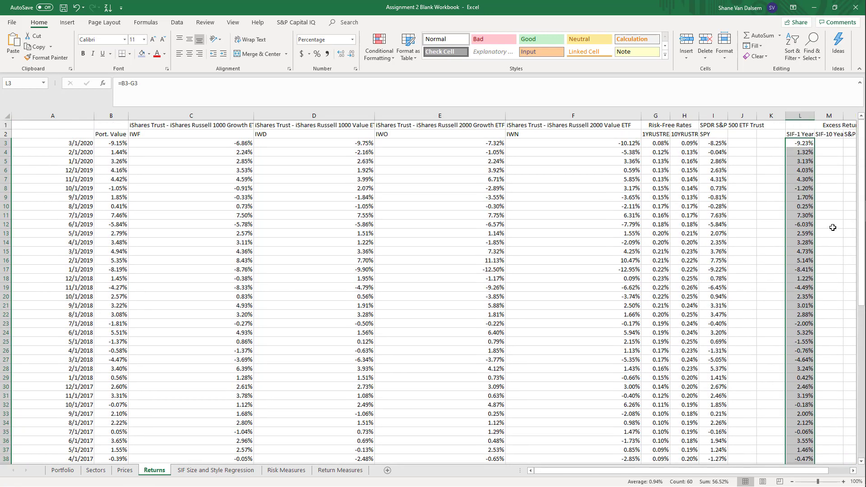
Enter the formula =B3-H3 in M3 for the portfolio's excess return over the 10-year Treasury rate
{"action": "left_click", "coordinate": [829, 143]}
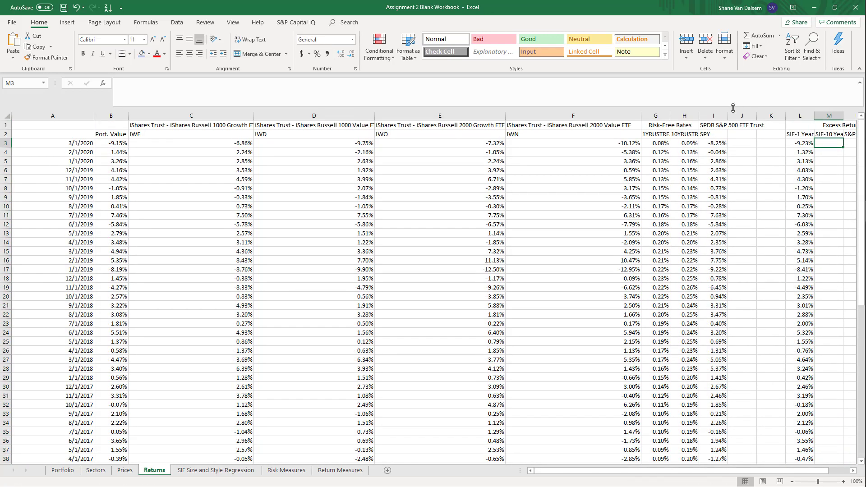
{"action": "type", "text": "="}
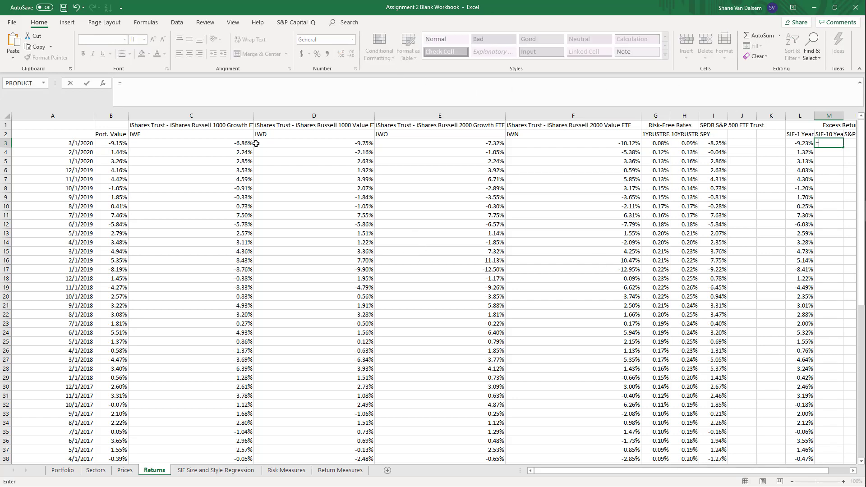
{"action": "left_click", "coordinate": [119, 143]}
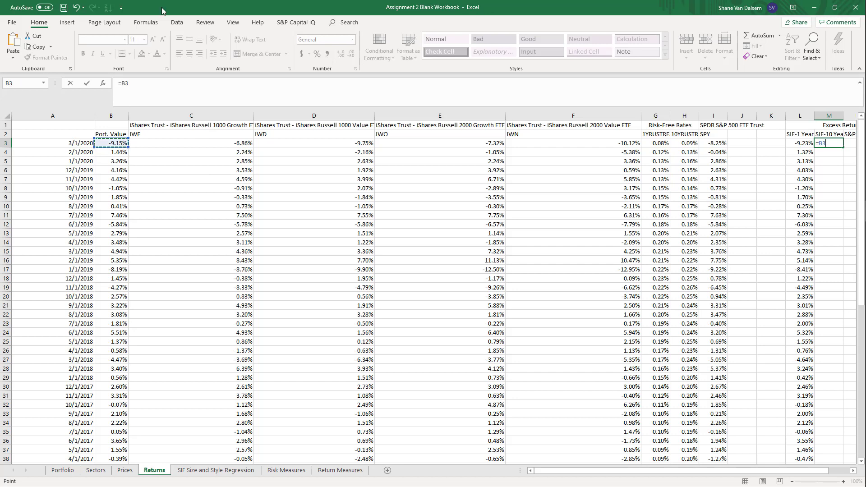
{"action": "type", "text": "-"}
{"action": "left_click", "coordinate": [685, 144]}
{"action": "key", "text": "Return"}
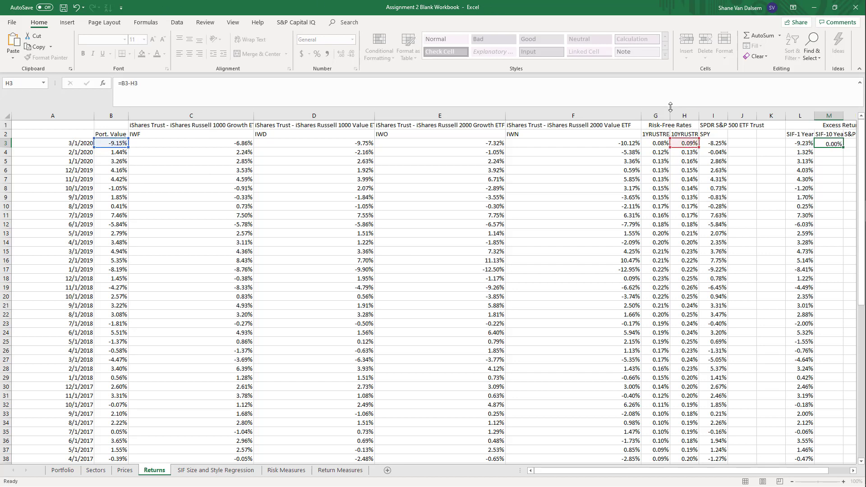
Fill the SIF-10 Year excess return formula from M3 down to row 62
{"action": "left_click", "coordinate": [831, 142]}
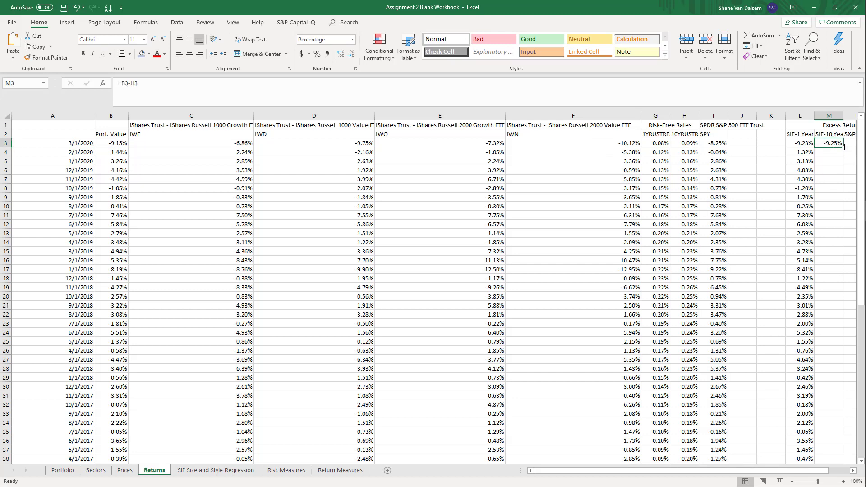
{"action": "left_click_drag", "start_coordinate": [845, 146], "coordinate": [827, 453]}
{"action": "left_click", "coordinate": [811, 342]}
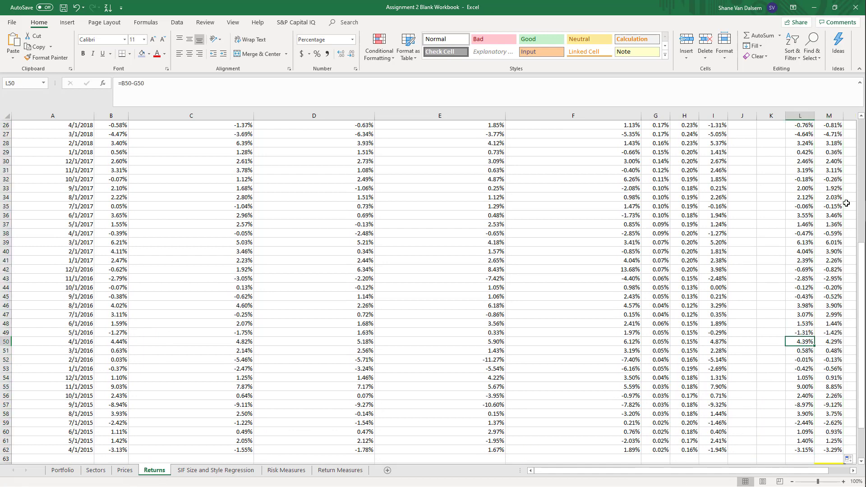
Enter the formula =I3-G3 in N3 for the S&P 500's excess return over the 1-year Treasury rate
{"action": "key", "text": "Right"}
{"action": "key", "text": "Right"}
{"action": "key", "text": "Right"}
{"action": "key", "text": "Up"}
{"action": "key", "text": "Up"}
{"action": "key", "text": "Up"}
{"action": "key", "text": "Up"}
{"action": "key", "text": "Up"}
{"action": "key", "text": "Up"}
{"action": "key", "text": "Up"}
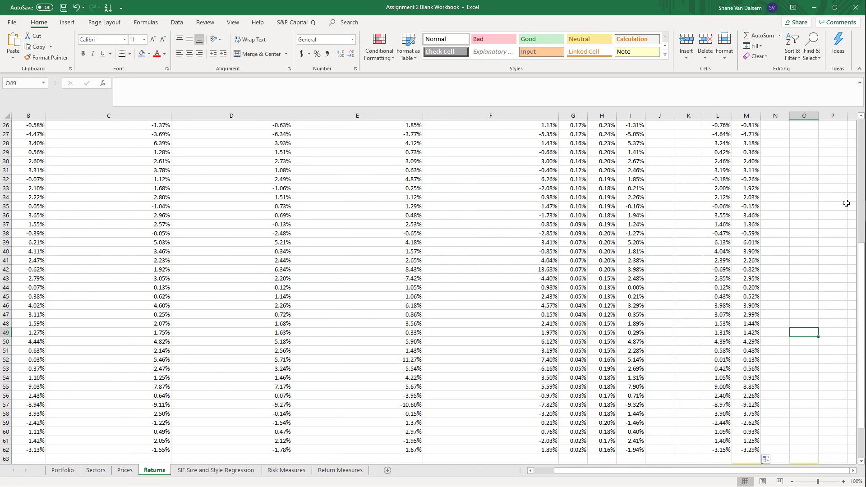
{"action": "key", "text": "Up"}
{"action": "key", "text": "Up"}
{"action": "key", "text": "Up"}
{"action": "key", "text": "Up"}
{"action": "key", "text": "Up"}
{"action": "key", "text": "Up"}
{"action": "key", "text": "Up"}
{"action": "key", "text": "Up"}
{"action": "key", "text": "Up"}
{"action": "key", "text": "Up"}
{"action": "key", "text": "Up"}
{"action": "key", "text": "Up"}
{"action": "key", "text": "Up"}
{"action": "key", "text": "Up"}
{"action": "key", "text": "Up"}
{"action": "key", "text": "Up"}
{"action": "key", "text": "Up"}
{"action": "key", "text": "Up"}
{"action": "key", "text": "Up"}
{"action": "key", "text": "Up"}
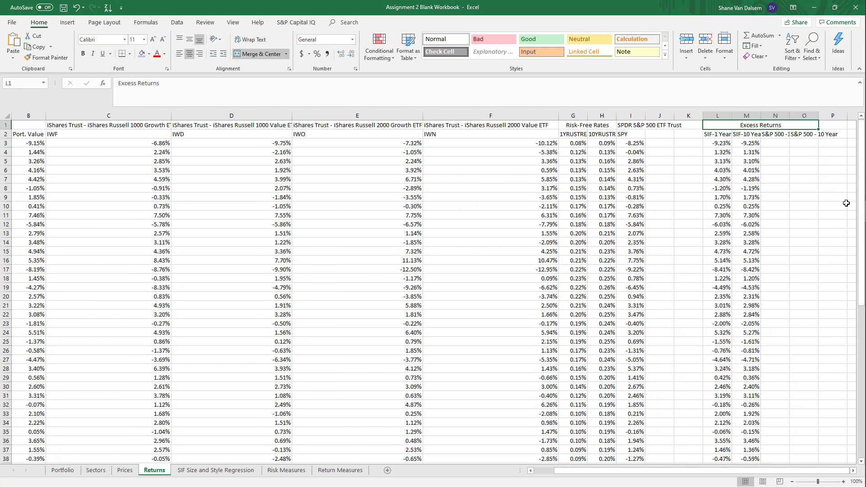
{"action": "key", "text": "Left"}
{"action": "key", "text": "Left"}
{"action": "key", "text": "Left"}
{"action": "key", "text": "Left"}
{"action": "key", "text": "Down"}
{"action": "key", "text": "Down"}
{"action": "key", "text": "Right"}
{"action": "key", "text": "Right"}
{"action": "key", "text": "Right"}
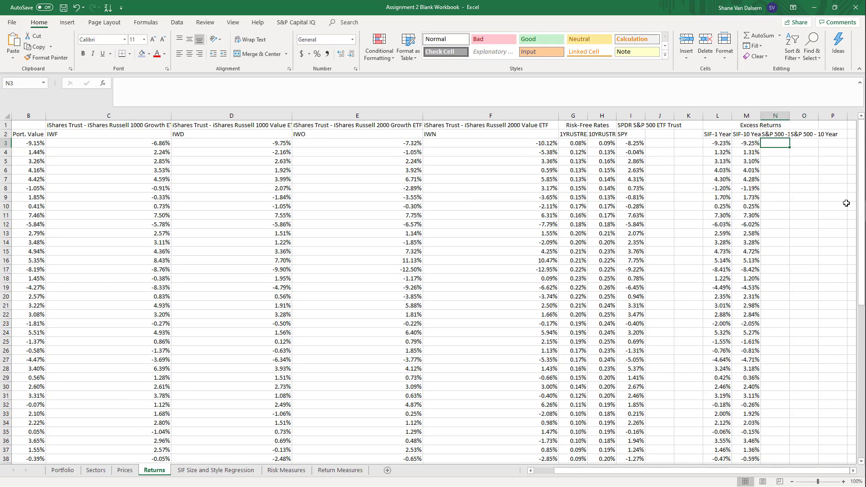
{"action": "type", "text": "="}
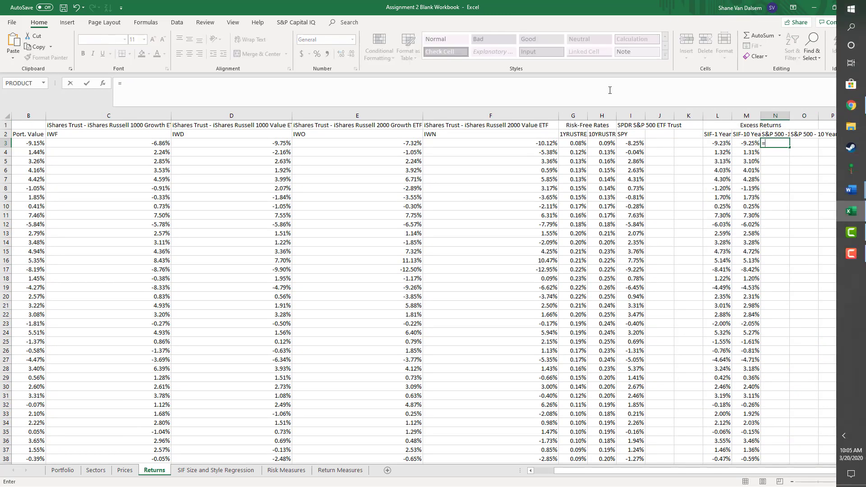
{"action": "left_click", "coordinate": [638, 145]}
{"action": "type", "text": "-"}
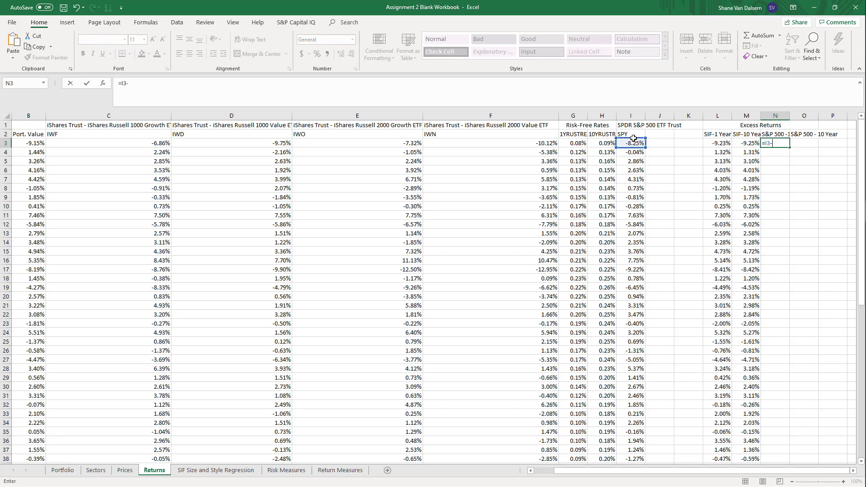
{"action": "left_click", "coordinate": [573, 141]}
{"action": "key", "text": "Return"}
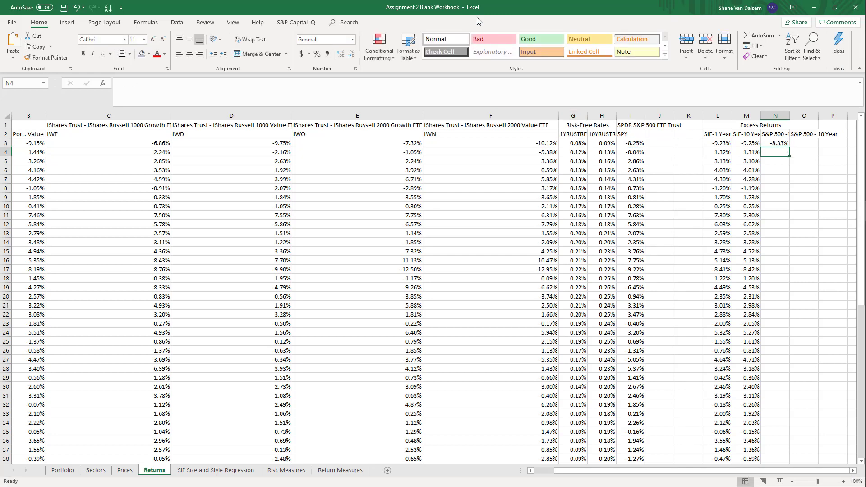
Fill the S&P 500 1-year excess return formula from N3 down to row 62
{"action": "key", "text": "Up"}
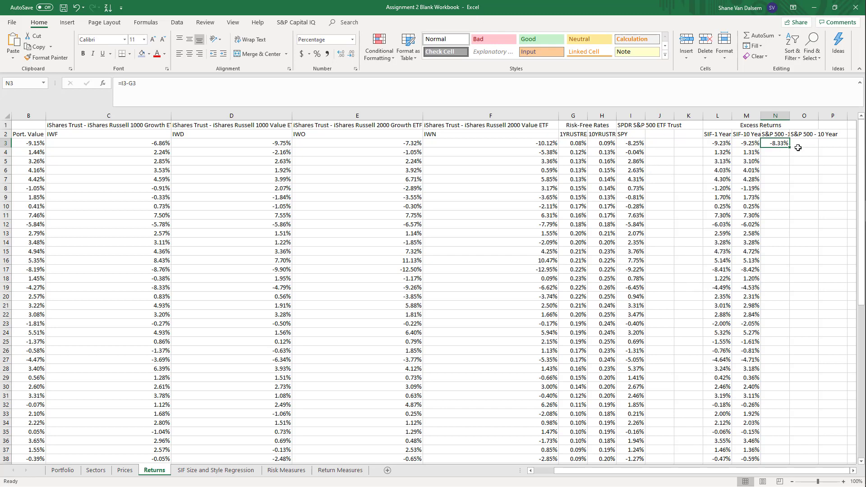
{"action": "mouse_move", "coordinate": [790, 147]}
{"action": "left_mouse_down"}
{"action": "mouse_move", "coordinate": [773, 481]}
{"action": "mouse_move", "coordinate": [773, 424]}
{"action": "mouse_move", "coordinate": [776, 440]}
{"action": "left_mouse_up"}
{"action": "scroll", "coordinate": [812, 338], "scroll_direction": "up", "scroll_amount": 9}
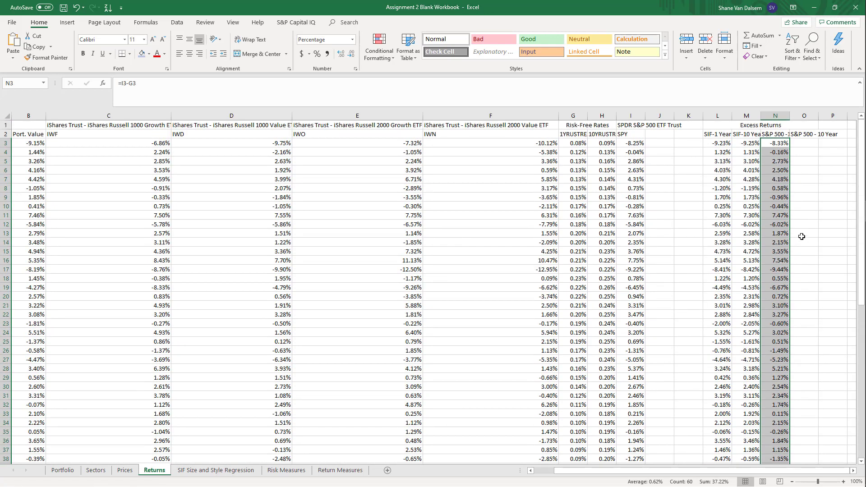
Enter the formula =I3-H3 in O3 for the S&P 500's excess return over the 10-year Treasury rate
{"action": "left_click", "coordinate": [801, 143]}
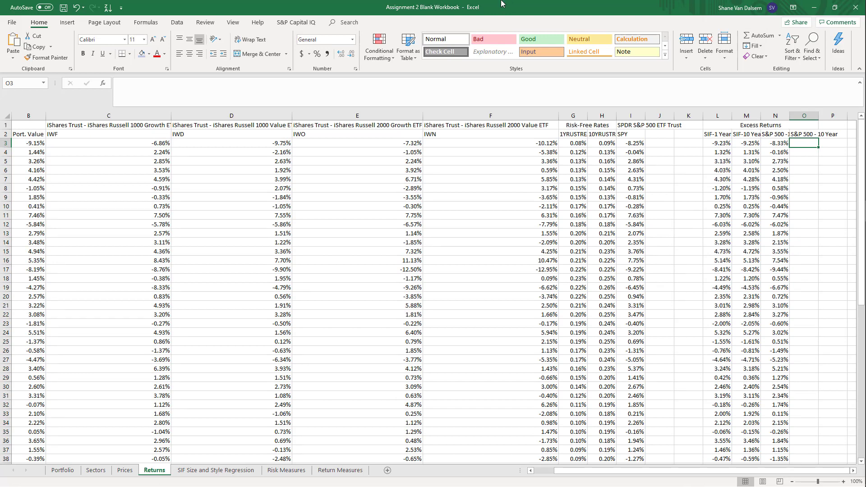
{"action": "type", "text": "="}
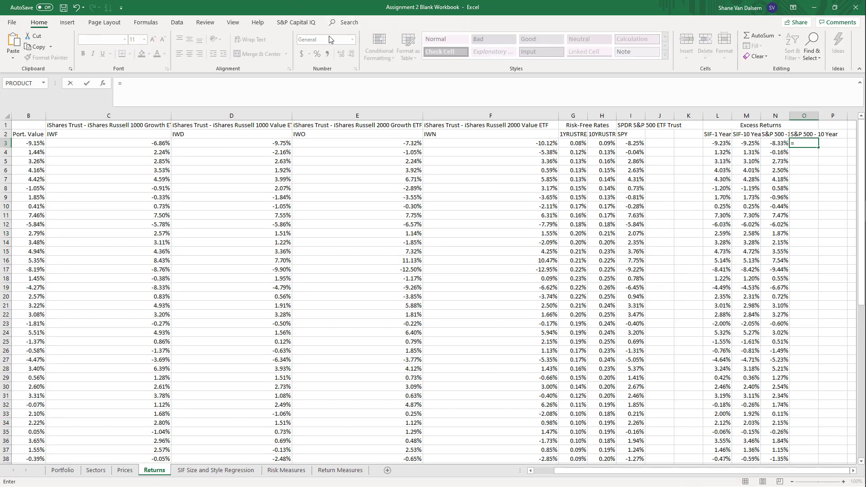
{"action": "left_click", "coordinate": [634, 144]}
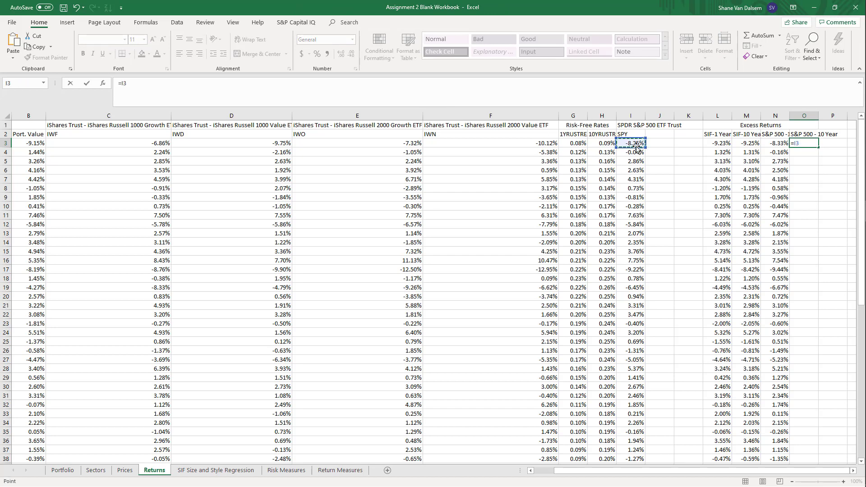
{"action": "type", "text": "-"}
{"action": "left_click", "coordinate": [603, 143]}
{"action": "key", "text": "Return"}
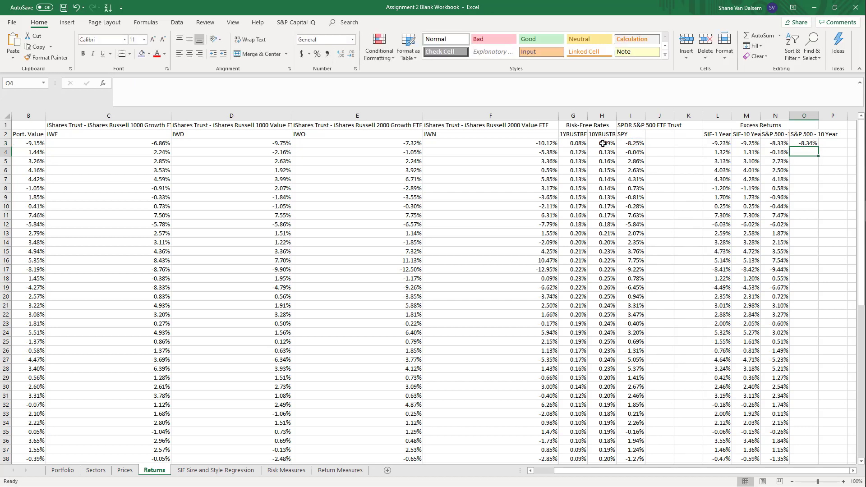
Fill the S&P 500 10-year excess return formula from O3 down to row 62
{"action": "key", "text": "Up"}
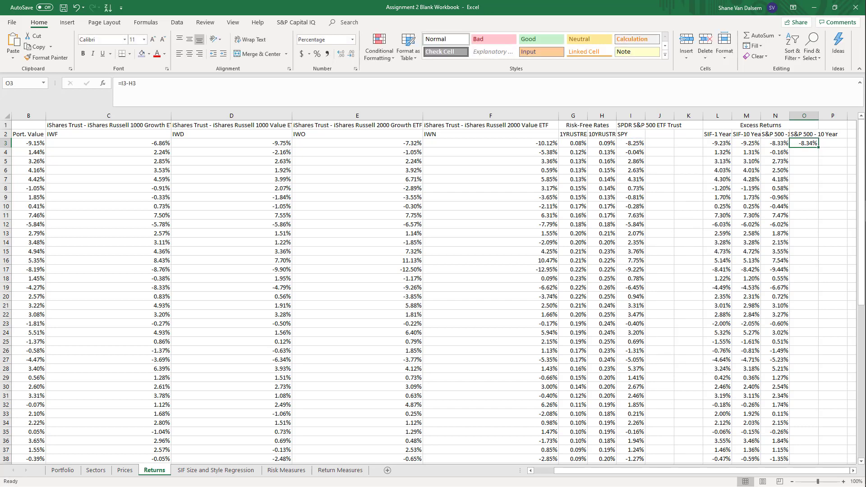
{"action": "left_click_drag", "start_coordinate": [817, 147], "coordinate": [817, 451]}
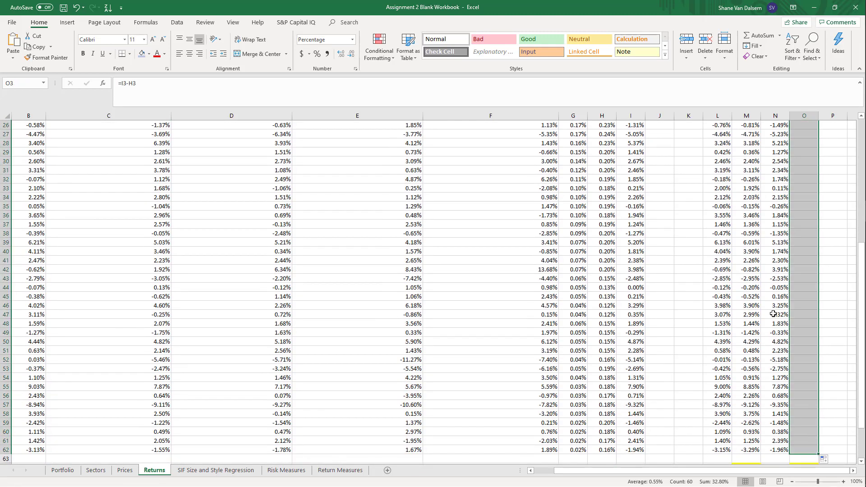
{"action": "scroll", "coordinate": [717, 335], "scroll_direction": "down", "scroll_amount": 3}
{"action": "scroll", "coordinate": [717, 335], "scroll_direction": "down", "scroll_amount": 1}
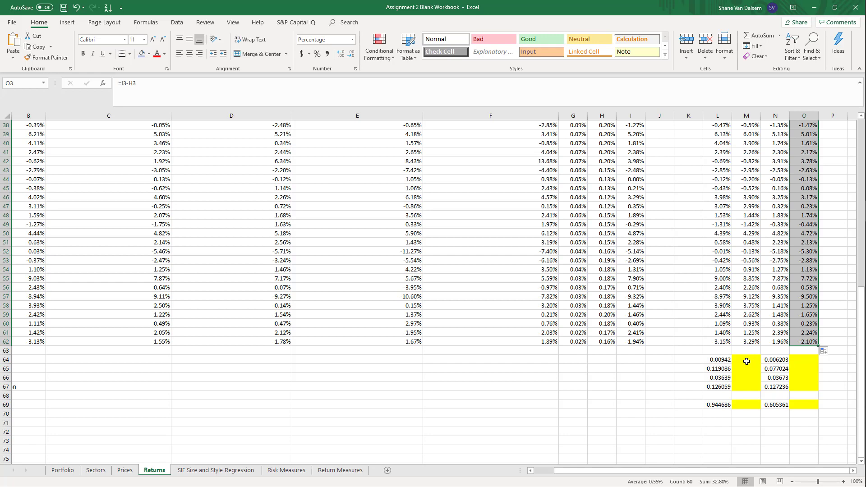
Examine the summary rows 64 to 69 below the returns, including their row labels and the existing formula in L64
{"action": "left_click", "coordinate": [722, 361]}
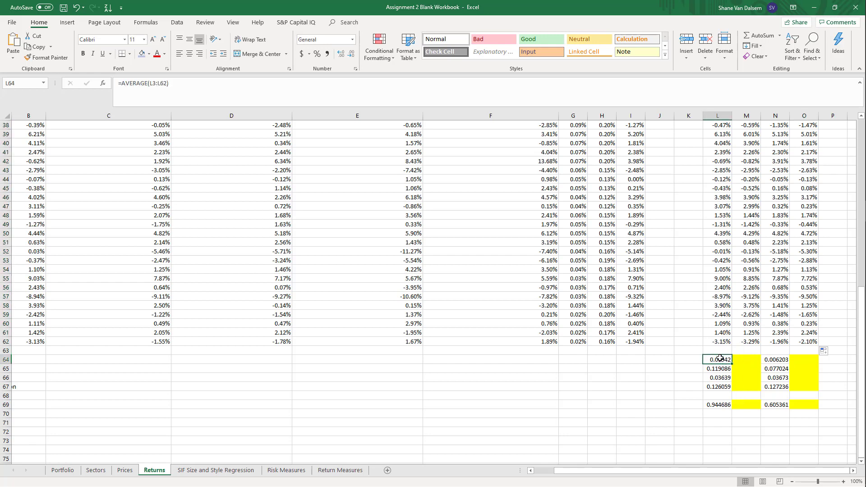
{"action": "key", "text": "Left"}
{"action": "key", "text": "Left"}
{"action": "key", "text": "Left"}
{"action": "key", "text": "Left"}
{"action": "key", "text": "Left"}
{"action": "key", "text": "Left"}
{"action": "key", "text": "Left"}
{"action": "key", "text": "Left"}
{"action": "key", "text": "Left"}
{"action": "key", "text": "Left"}
{"action": "key", "text": "Left"}
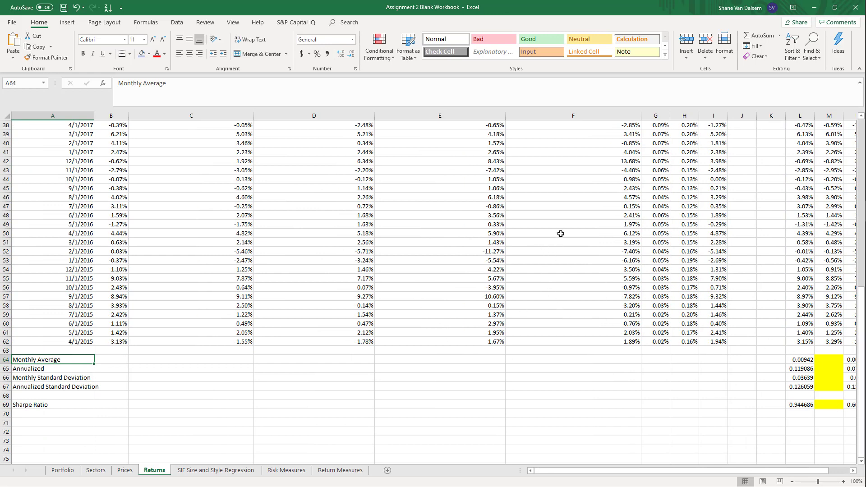
{"action": "scroll", "coordinate": [712, 264], "scroll_direction": "up", "scroll_amount": 12}
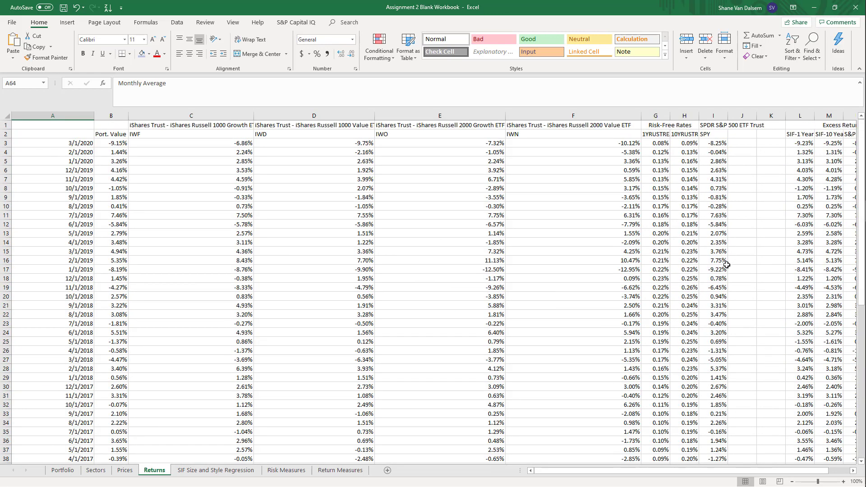
{"action": "scroll", "coordinate": [732, 275], "scroll_direction": "down", "scroll_amount": 10}
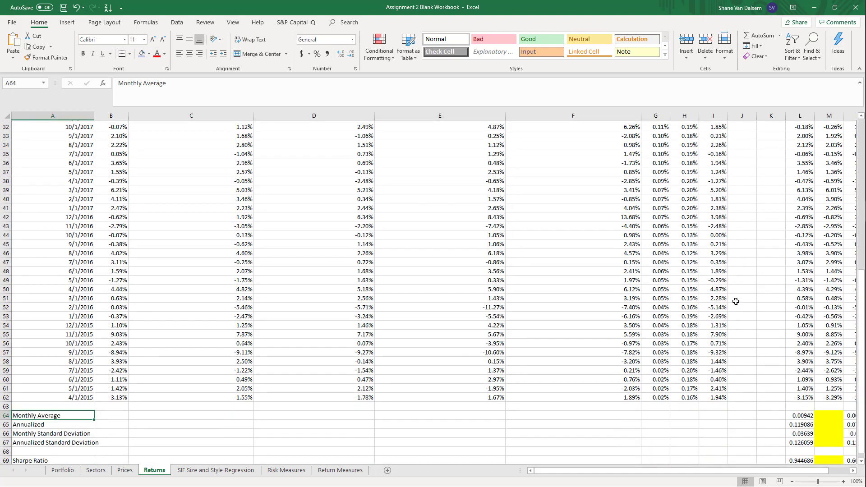
{"action": "scroll", "coordinate": [735, 301], "scroll_direction": "down", "scroll_amount": 5}
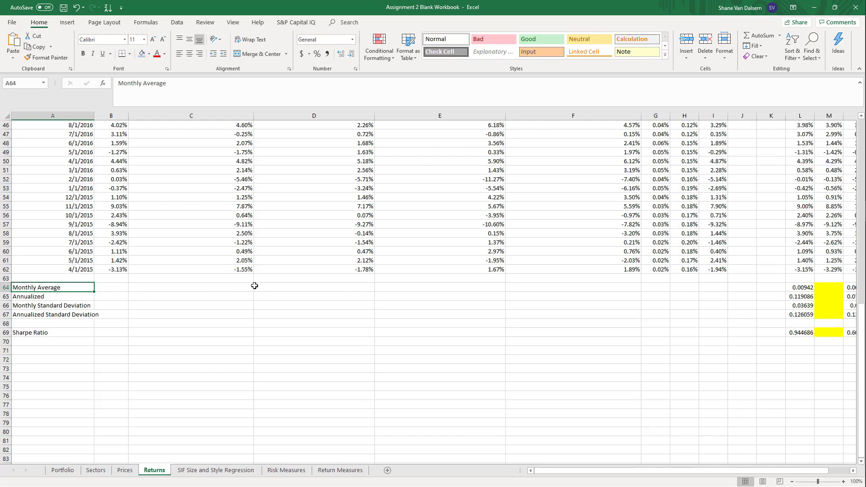
Enter the formula =AVERAGE(L3:L62) in L64 for the monthly average of the SIF-1 Year excess returns
{"action": "key", "text": "Right"}
{"action": "key", "text": "ctrl+Right"}
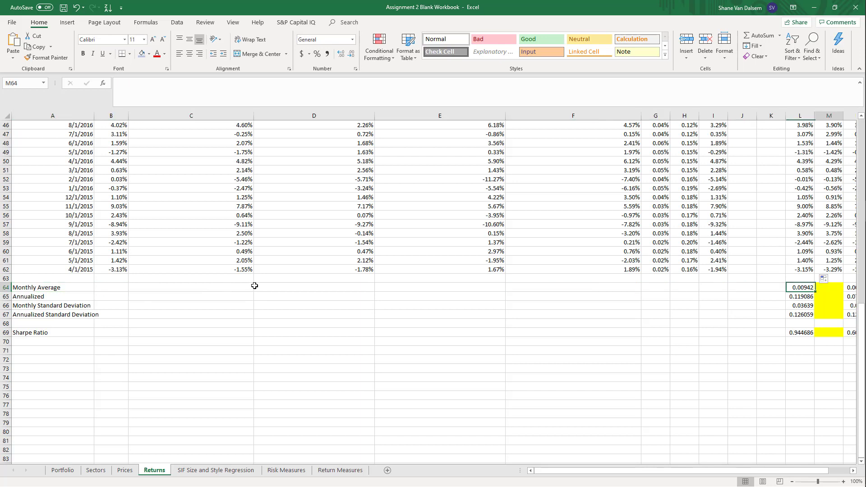
{"action": "scroll", "coordinate": [254, 286], "scroll_direction": "right", "scroll_amount": 2}
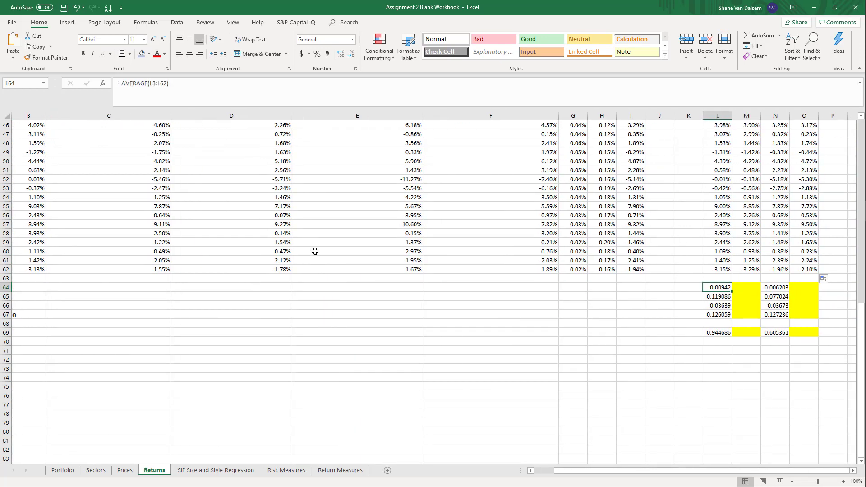
{"action": "type", "text": "=average("}
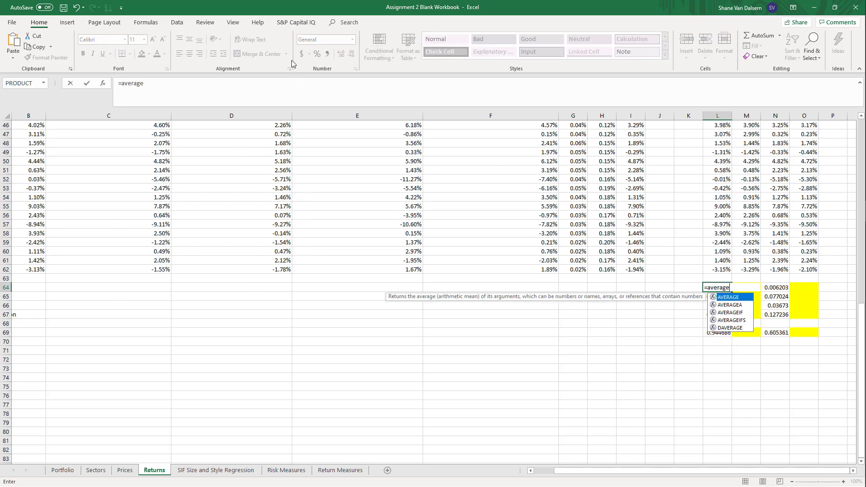
{"action": "key", "text": "Up"}
{"action": "key", "text": "Up"}
{"action": "key", "text": "shift+Up"}
{"action": "key", "text": "shift+Up"}
{"action": "key", "text": "shift+Up"}
{"action": "key", "text": "shift+Up"}
{"action": "key", "text": "shift+Up"}
{"action": "key", "text": "shift+Up"}
{"action": "key", "text": "shift+Up"}
{"action": "key", "text": "shift+Up"}
{"action": "key", "text": "shift+Up"}
{"action": "key", "text": "shift+Up"}
{"action": "key", "text": "shift+Up"}
{"action": "key", "text": "shift+Up"}
{"action": "key", "text": "shift+Up"}
{"action": "key", "text": "shift+Up"}
{"action": "key", "text": "shift+Up"}
{"action": "key", "text": "shift+Up"}
{"action": "key", "text": "shift+Up"}
{"action": "key", "text": "shift+Up"}
{"action": "key", "text": "shift+Up"}
{"action": "key", "text": "shift+Up"}
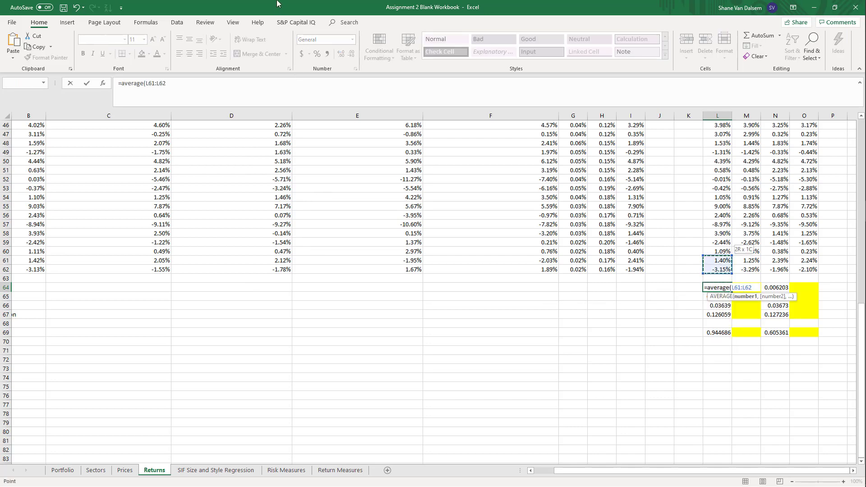
{"action": "key", "text": "shift+Up"}
{"action": "key", "text": "shift+Up"}
{"action": "key", "text": "shift+Up"}
{"action": "key", "text": "shift+Up"}
{"action": "key", "text": "shift+Up"}
{"action": "key", "text": "shift+Up"}
{"action": "key", "text": "shift+Up"}
{"action": "key", "text": "shift+Up"}
{"action": "key", "text": "shift+Up"}
{"action": "key", "text": "shift+Up"}
{"action": "key", "text": "shift+Up"}
{"action": "key", "text": "shift+Up"}
{"action": "key", "text": "shift+Up"}
{"action": "key", "text": "shift+Up"}
{"action": "key", "text": "shift+Up"}
{"action": "key", "text": "shift+Up"}
{"action": "key", "text": "shift+Up"}
{"action": "key", "text": "shift+Up"}
{"action": "key", "text": "shift+Up"}
{"action": "key", "text": "shift+Up"}
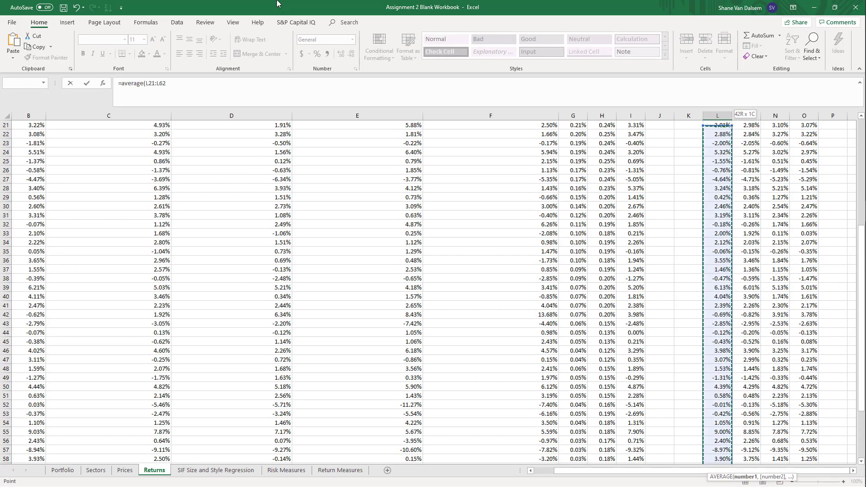
{"action": "key", "text": "shift+Right"}
{"action": "key", "text": "shift+Right"}
{"action": "key", "text": "shift+Right"}
{"action": "key", "text": "shift+Down"}
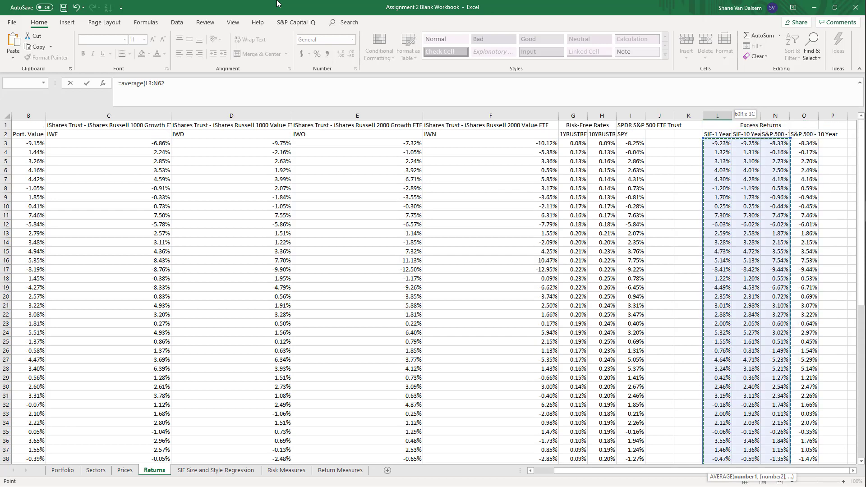
{"action": "key", "text": "shift+Left"}
{"action": "key", "text": "shift+Left"}
{"action": "key", "text": "shift+Left"}
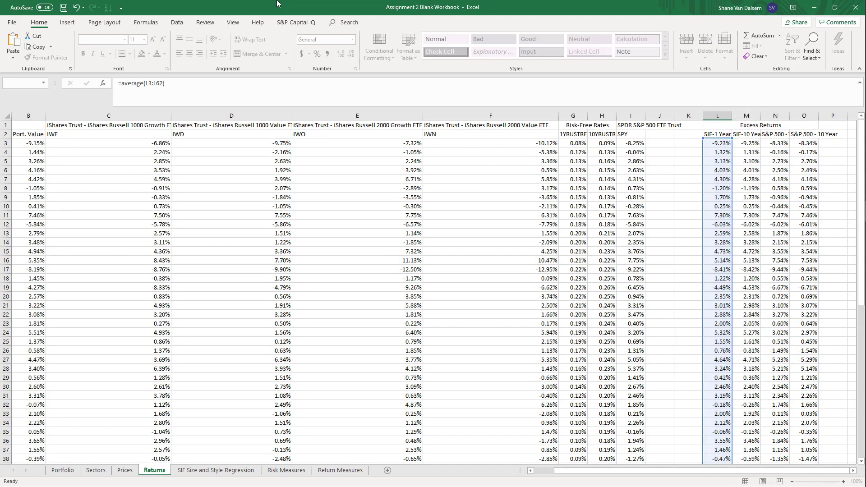
{"action": "key", "text": "Return"}
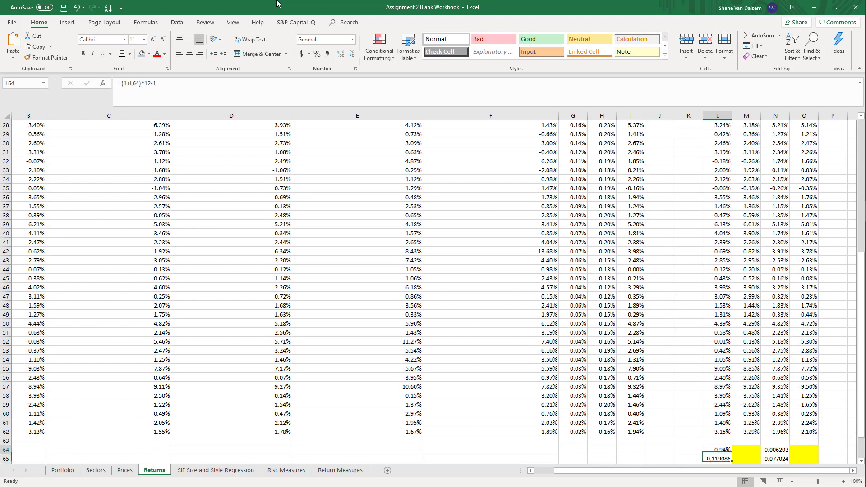
{"action": "key", "text": "Up"}
{"action": "scroll", "coordinate": [500, 253], "scroll_direction": "up", "scroll_amount": 9}
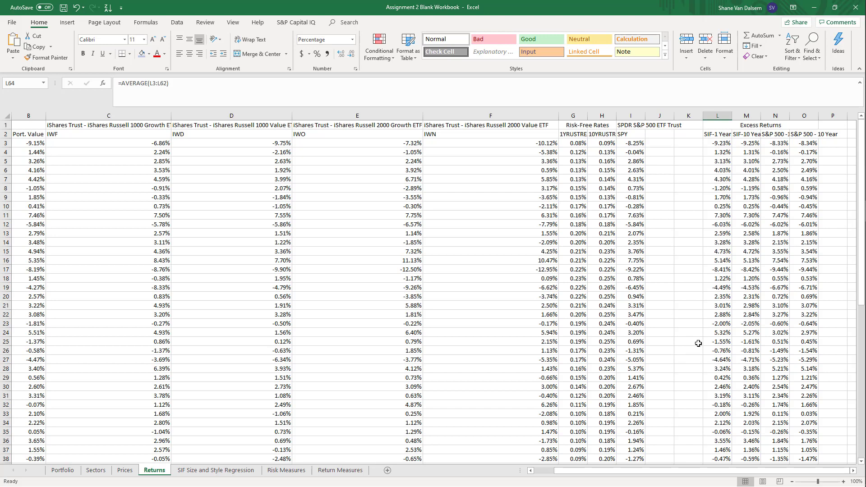
Review the existing formulas in L64 and L65 and the row labels of the summary rows beneath the returns
{"action": "scroll", "coordinate": [698, 343], "scroll_direction": "down", "scroll_amount": 14}
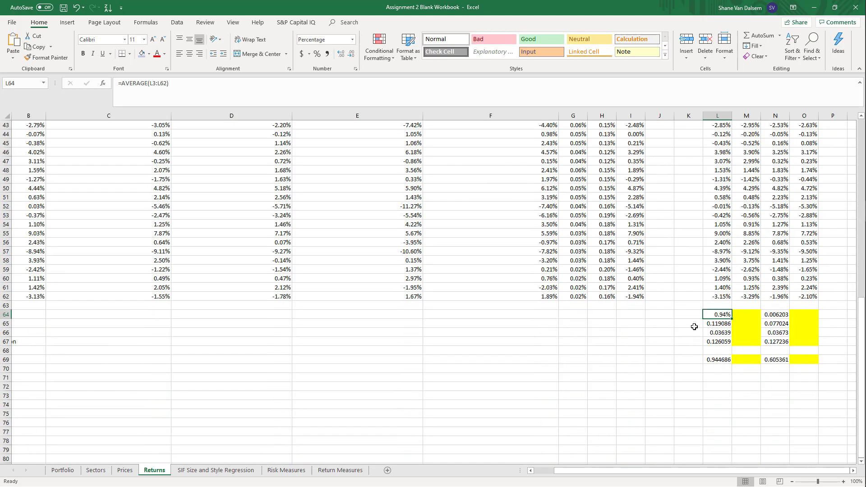
{"action": "left_click", "coordinate": [716, 325]}
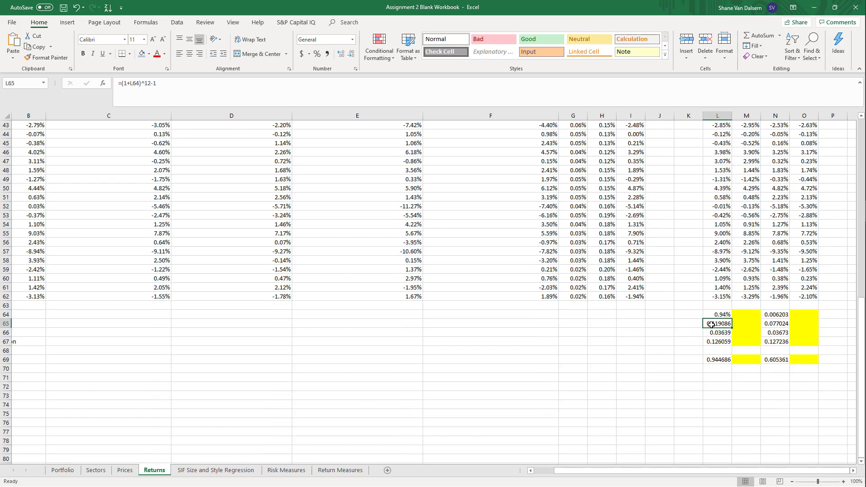
{"action": "left_click", "coordinate": [713, 314]}
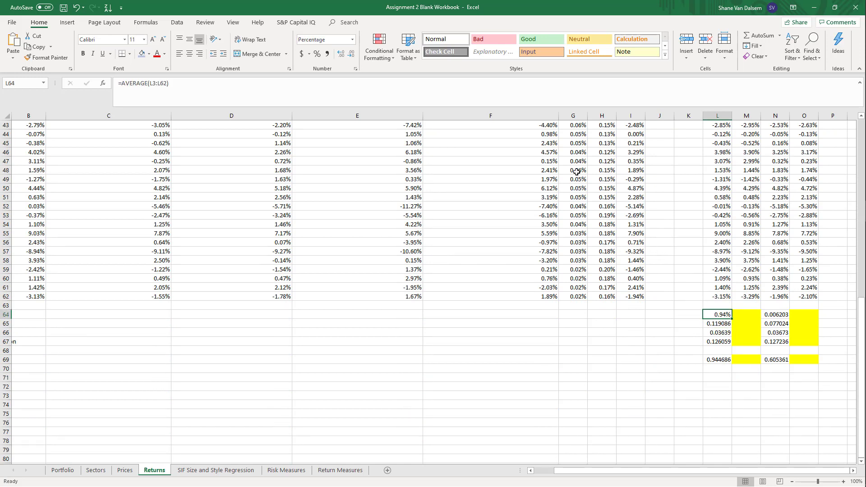
{"action": "key", "text": "Left"}
{"action": "key", "text": "Left"}
{"action": "key", "text": "Left"}
{"action": "key", "text": "Left"}
{"action": "key", "text": "Left"}
{"action": "key", "text": "Left"}
{"action": "key", "text": "Left"}
{"action": "key", "text": "Left"}
{"action": "key", "text": "Left"}
{"action": "key", "text": "Left"}
{"action": "key", "text": "Left"}
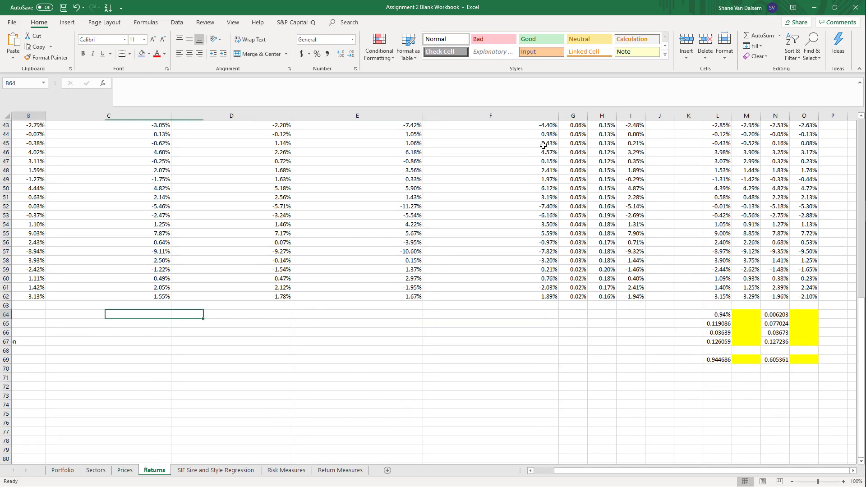
{"action": "key", "text": "Down"}
{"action": "key", "text": "Right"}
{"action": "key", "text": "Right"}
{"action": "key", "text": "Right"}
{"action": "key", "text": "Right"}
{"action": "key", "text": "Right"}
{"action": "key", "text": "Right"}
{"action": "key", "text": "Right"}
{"action": "key", "text": "Right"}
{"action": "key", "text": "Right"}
{"action": "key", "text": "Right"}
{"action": "key", "text": "Right"}
{"action": "key", "text": "Right"}
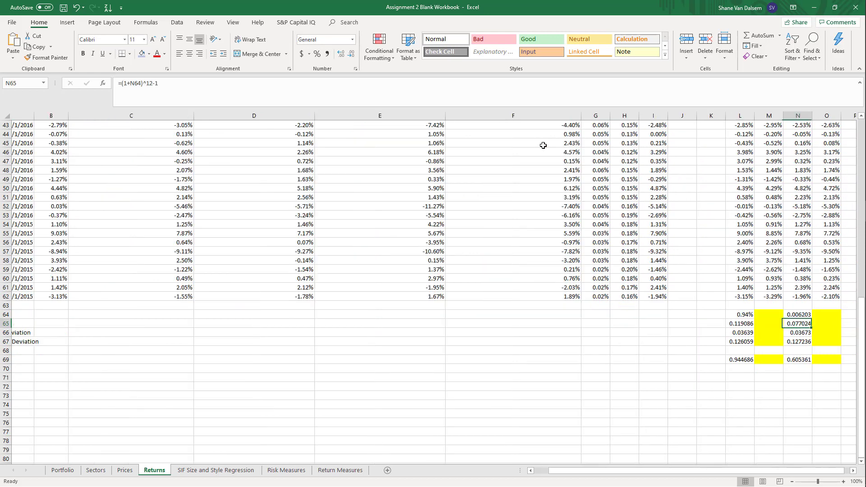
Enter the formula =(1+L64)^12-1 in L65 to annualize the SIF-1 Year monthly average excess return
{"action": "key", "text": "Left"}
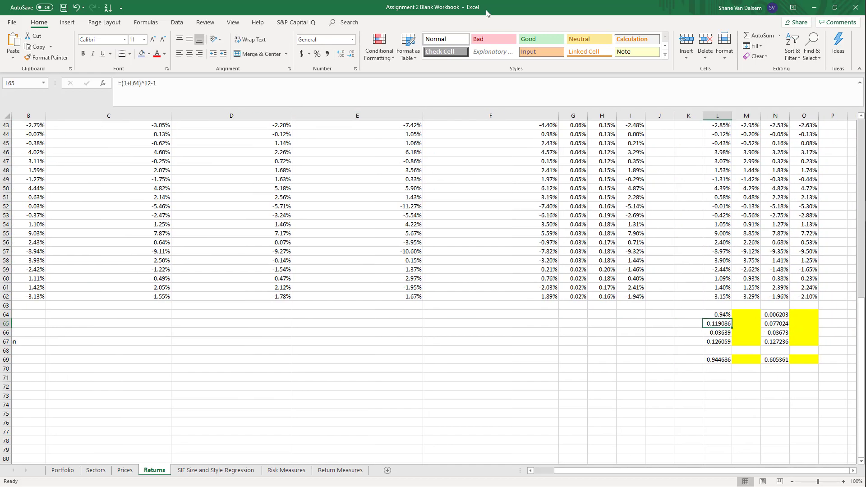
{"action": "type", "text": "=(1"}
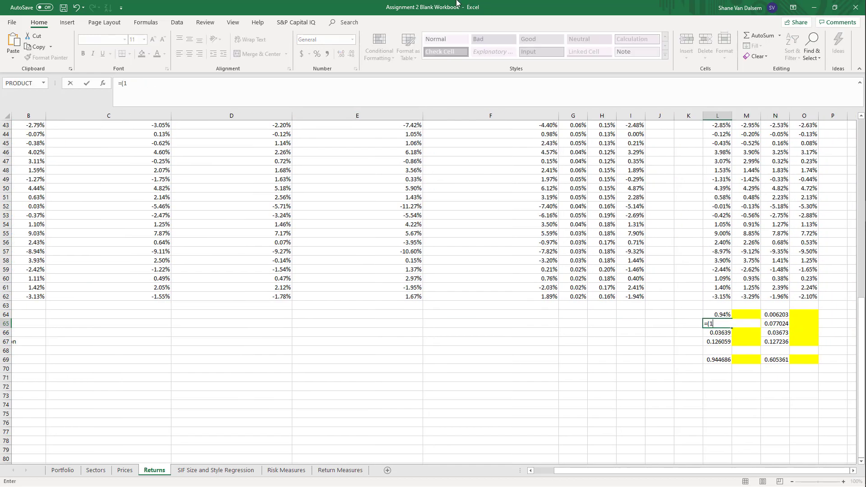
{"action": "type", "text": "+"}
{"action": "key", "text": "Up"}
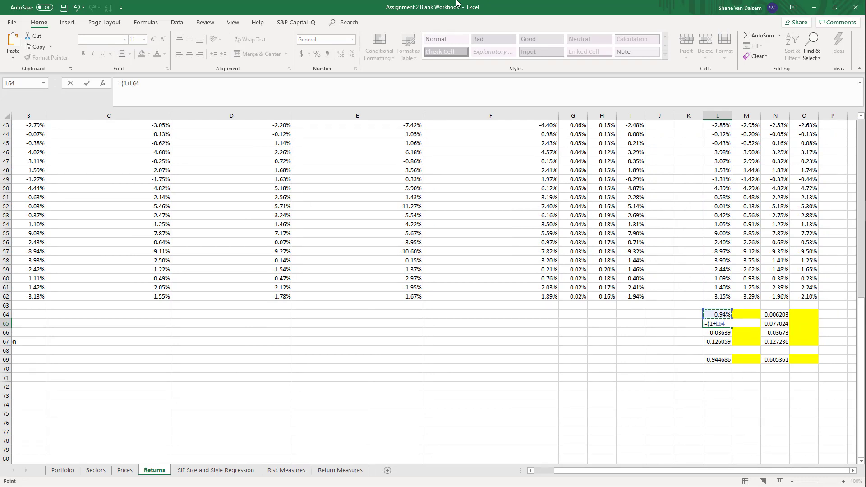
{"action": "type", "text": ")^12-1"}
{"action": "key", "text": "Return"}
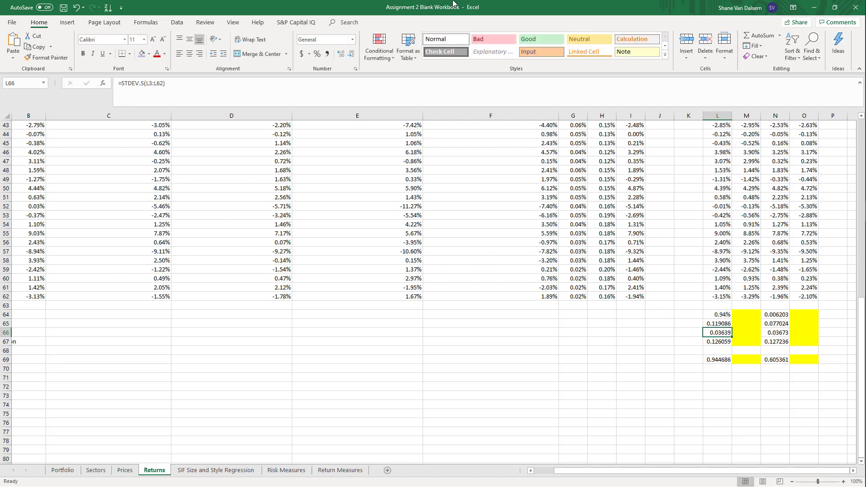
Format the annualized return in L65 as a percentage with two decimal places
{"action": "key", "text": "Up"}
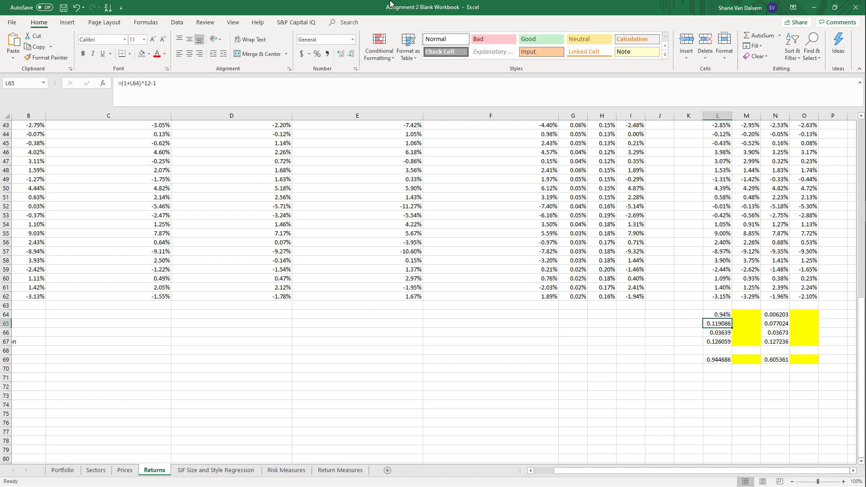
{"action": "left_click", "coordinate": [317, 53]}
{"action": "left_click", "coordinate": [341, 53]}
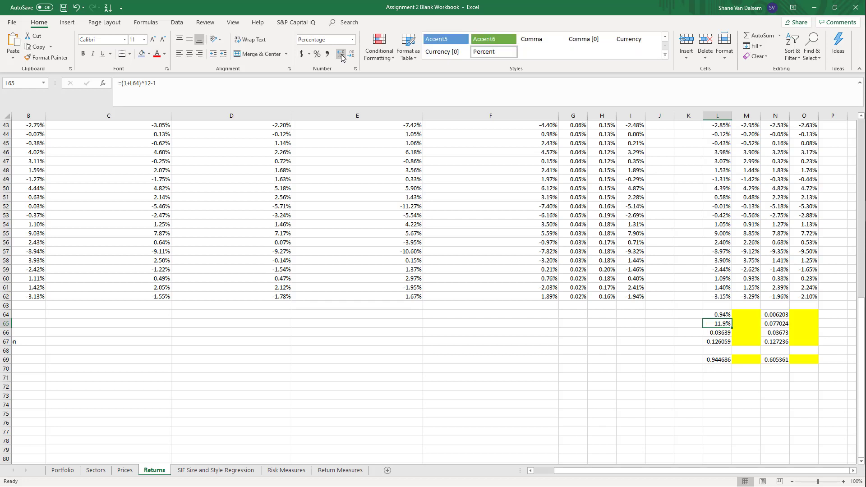
{"action": "left_click", "coordinate": [341, 54]}
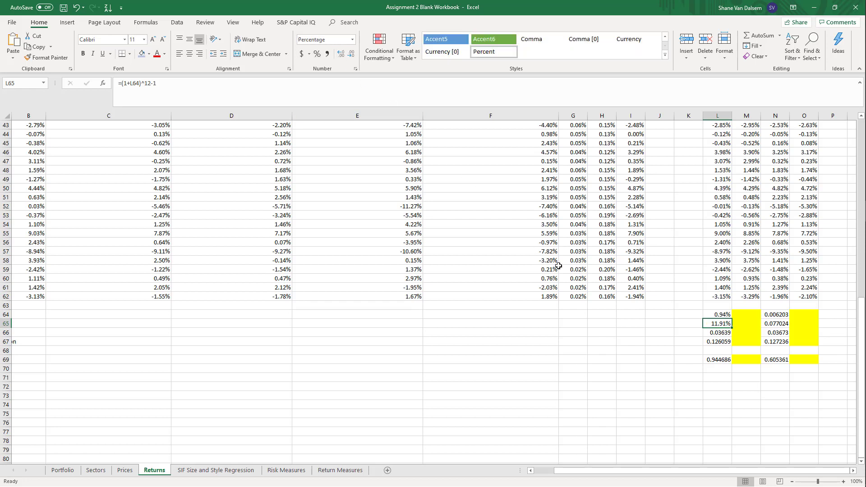
Enter the formula =STDEV.S(L3:L62) in L66 for the monthly standard deviation of the SIF-1 Year excess returns
{"action": "left_click", "coordinate": [717, 333]}
{"action": "key", "text": "Left"}
{"action": "key", "text": "Left"}
{"action": "key", "text": "Left"}
{"action": "key", "text": "Left"}
{"action": "key", "text": "Left"}
{"action": "key", "text": "Left"}
{"action": "key", "text": "Left"}
{"action": "key", "text": "Left"}
{"action": "key", "text": "Left"}
{"action": "key", "text": "Left"}
{"action": "key", "text": "Left"}
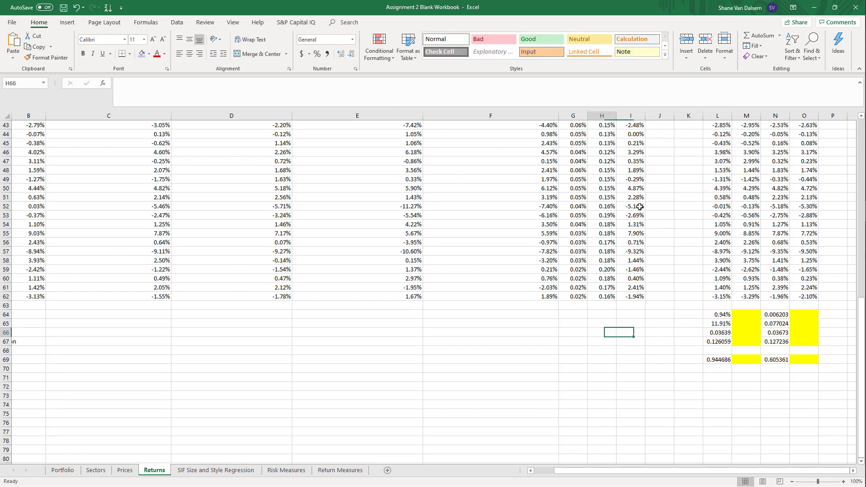
{"action": "key", "text": "Right"}
{"action": "key", "text": "Right"}
{"action": "key", "text": "Right"}
{"action": "key", "text": "Right"}
{"action": "key", "text": "Right"}
{"action": "key", "text": "Right"}
{"action": "key", "text": "Right"}
{"action": "key", "text": "Right"}
{"action": "key", "text": "Right"}
{"action": "key", "text": "Right"}
{"action": "key", "text": "Right"}
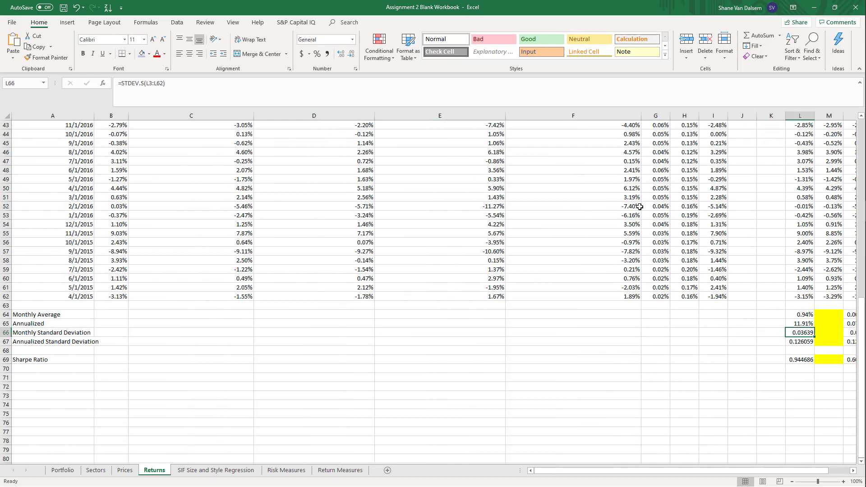
{"action": "type", "text": "=stde"}
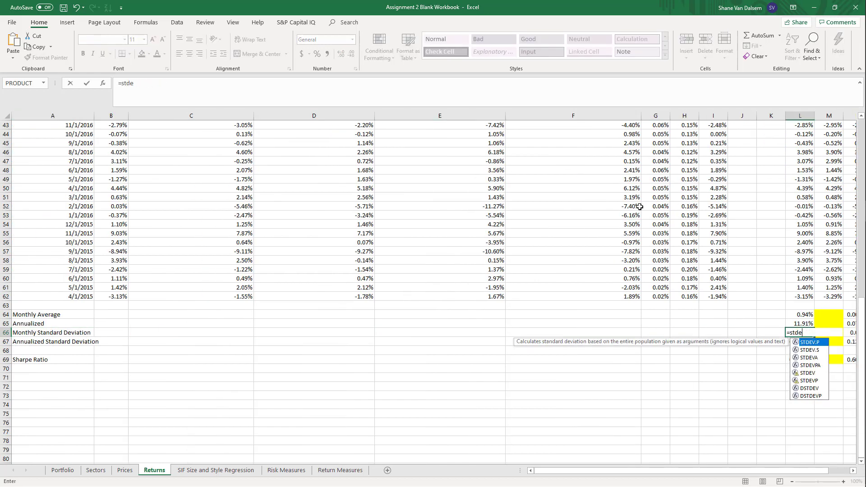
{"action": "type", "text": "v.s("}
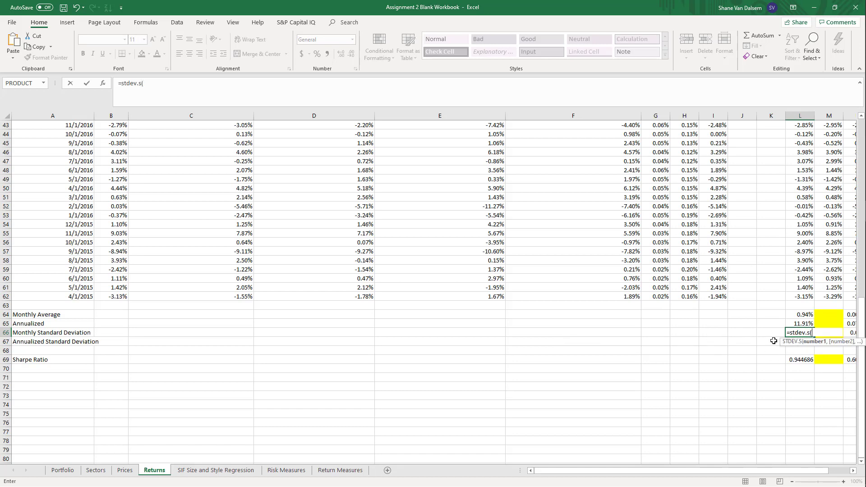
{"action": "left_click_drag", "start_coordinate": [809, 296], "coordinate": [786, 134]}
{"action": "key", "text": "Return"}
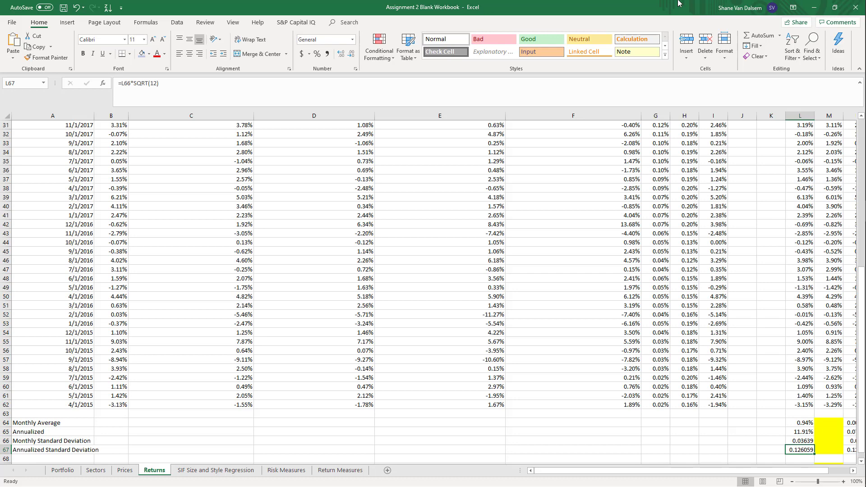
Enter the formula =L66*SQRT(12) in L67 for the annualized standard deviation
{"action": "type", "text": "="}
{"action": "key", "text": "Up"}
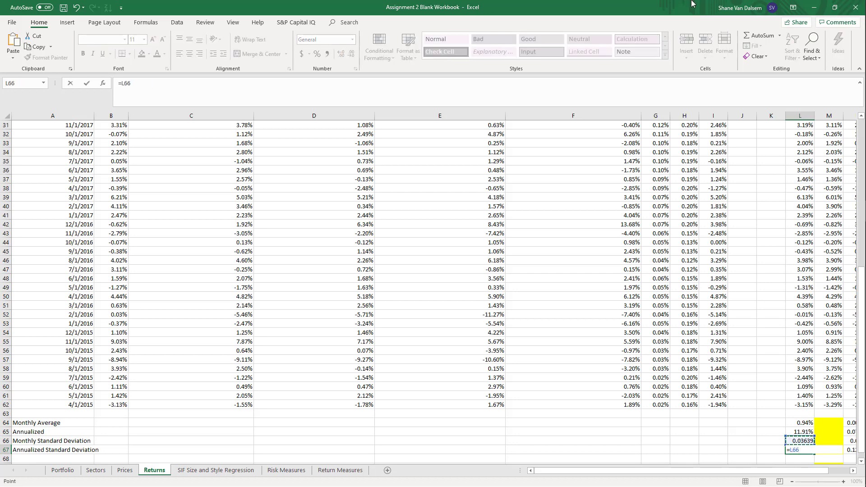
{"action": "type", "text": "*sqrt"}
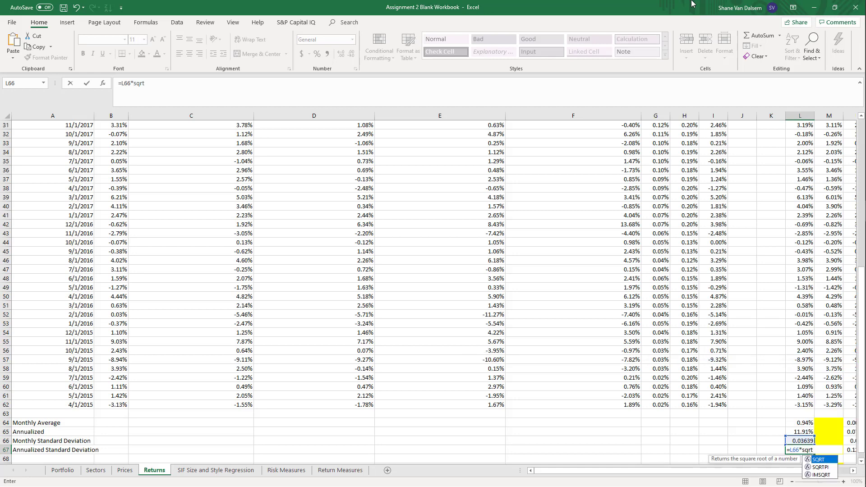
{"action": "type", "text": "(12)"}
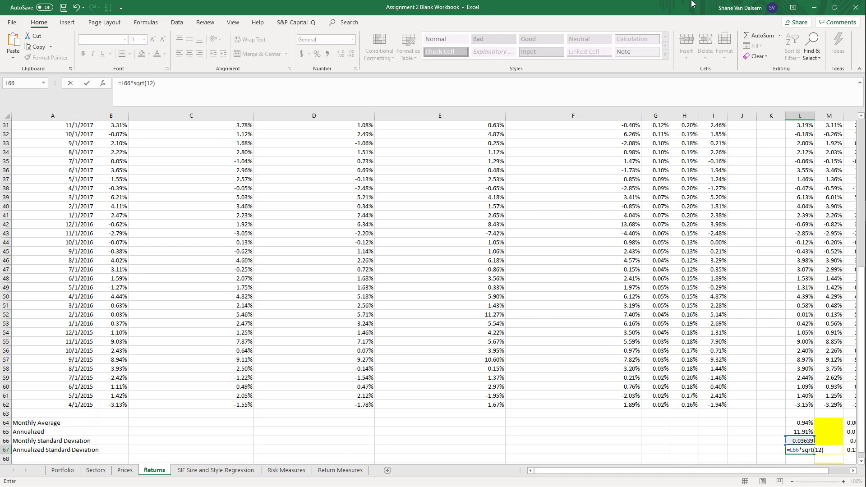
{"action": "key", "text": "ctrl+Return"}
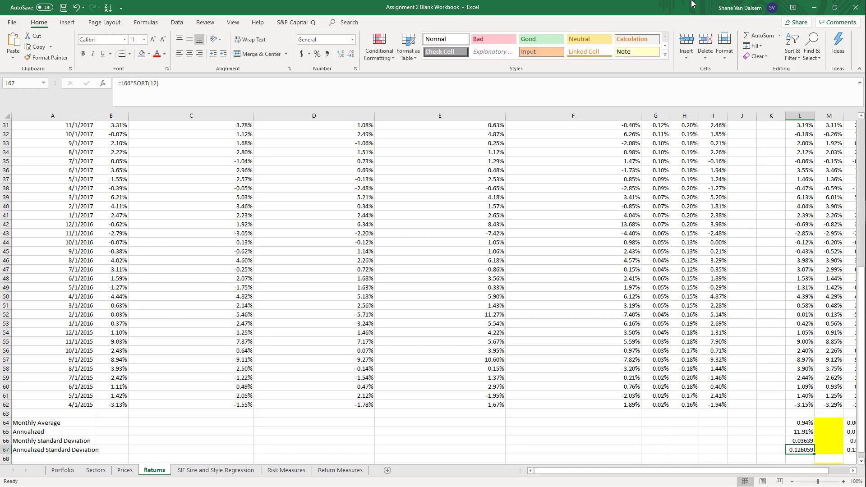
Format the standard deviations in L66:L67 as percentages with two decimal places
{"action": "key", "text": "shift+Up"}
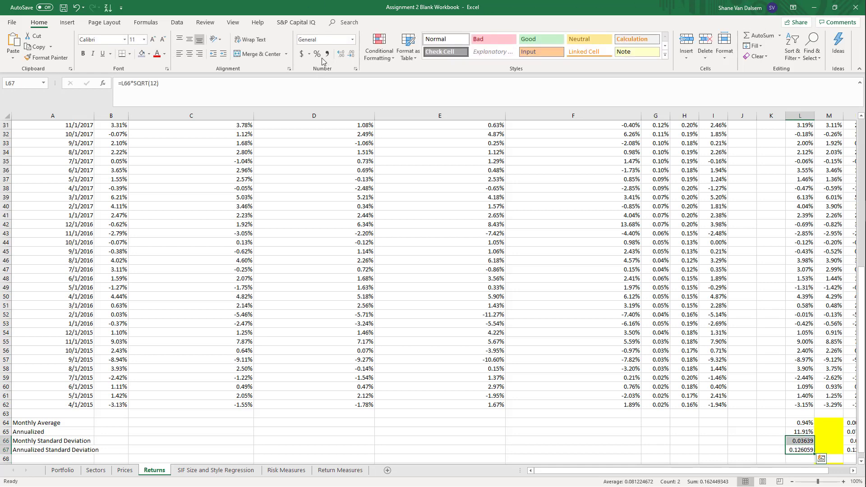
{"action": "left_click", "coordinate": [318, 55]}
{"action": "left_click", "coordinate": [342, 54]}
{"action": "left_click", "coordinate": [341, 53]}
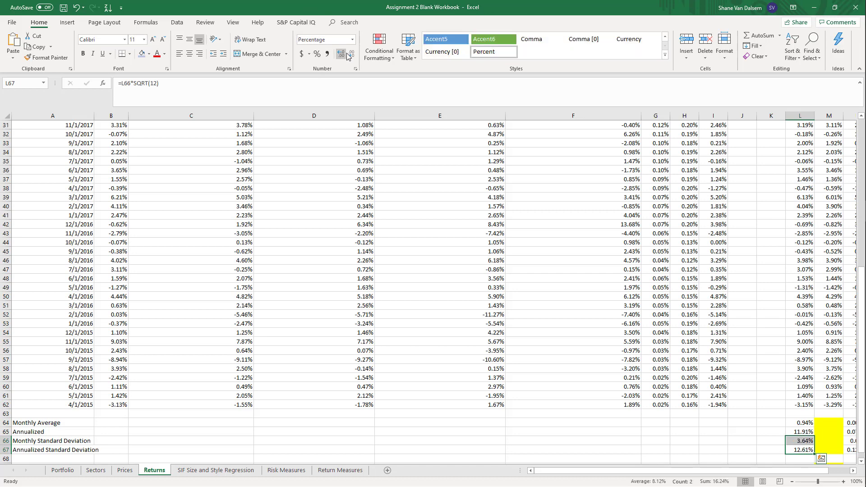
Examine the Sharpe Ratio row, checking its label in A69 and the existing formula in L69
{"action": "left_click", "coordinate": [598, 377]}
{"action": "key", "text": "Right"}
{"action": "key", "text": "Right"}
{"action": "key", "text": "Right"}
{"action": "key", "text": "Right"}
{"action": "key", "text": "Right"}
{"action": "key", "text": "Right"}
{"action": "key", "text": "Right"}
{"action": "key", "text": "Right"}
{"action": "key", "text": "Right"}
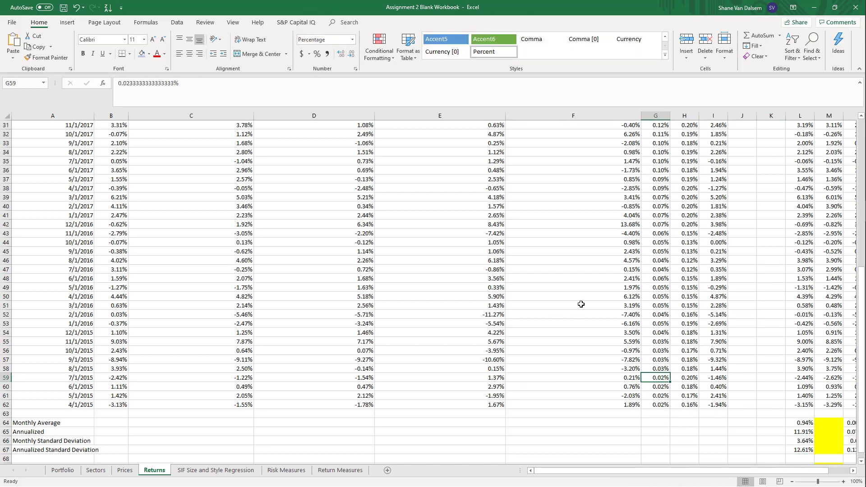
{"action": "key", "text": "Left"}
{"action": "key", "text": "Down"}
{"action": "key", "text": "Down"}
{"action": "key", "text": "Down"}
{"action": "key", "text": "Down"}
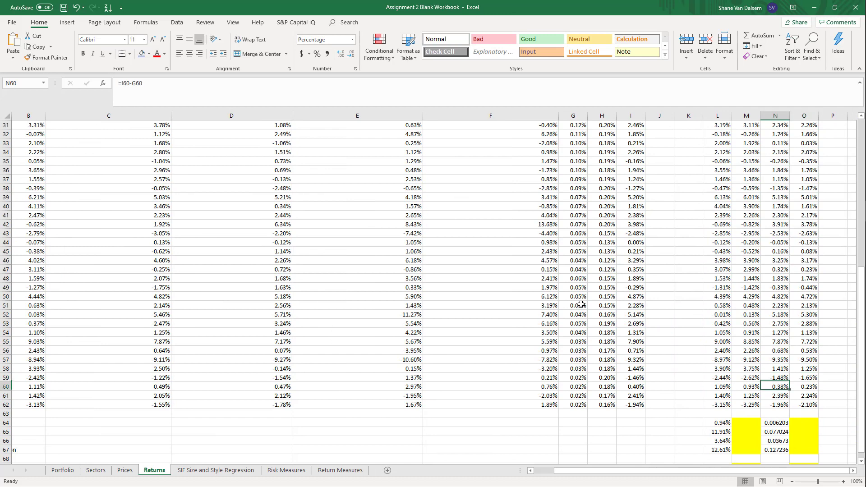
{"action": "key", "text": "Left"}
{"action": "key", "text": "Down"}
{"action": "key", "text": "Down"}
{"action": "key", "text": "Down"}
{"action": "key", "text": "Down"}
{"action": "key", "text": "Down"}
{"action": "key", "text": "Down"}
{"action": "key", "text": "Down"}
{"action": "key", "text": "Down"}
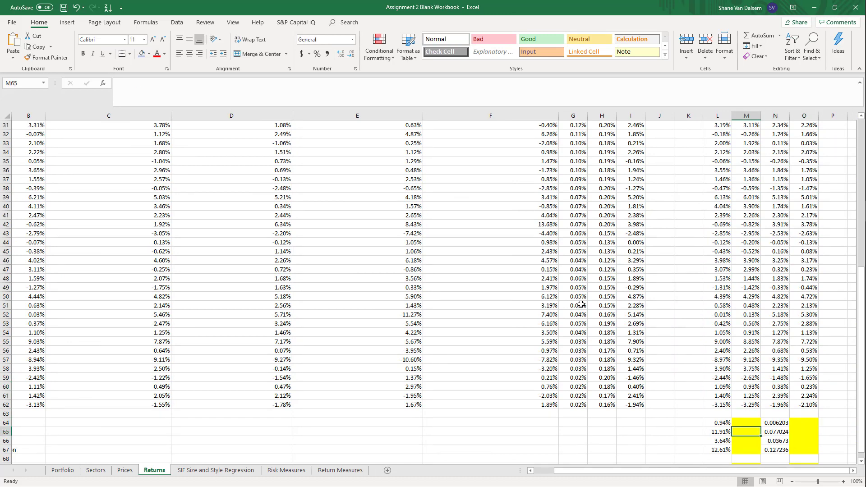
{"action": "key", "text": "Up"}
{"action": "key", "text": "Up"}
{"action": "key", "text": "Left"}
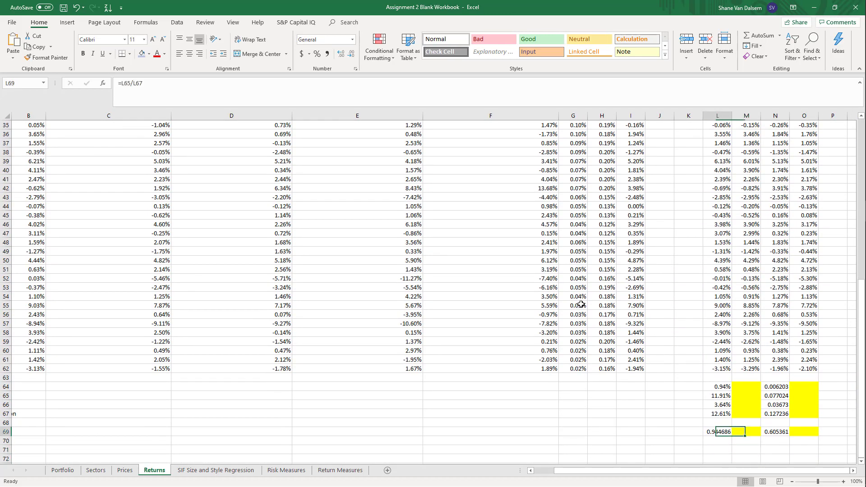
{"action": "key", "text": "Left"}
{"action": "key", "text": "Left"}
{"action": "key", "text": "Left"}
{"action": "key", "text": "Left"}
{"action": "key", "text": "Left"}
{"action": "key", "text": "Left"}
{"action": "key", "text": "Left"}
{"action": "key", "text": "Left"}
{"action": "key", "text": "Left"}
{"action": "key", "text": "Left"}
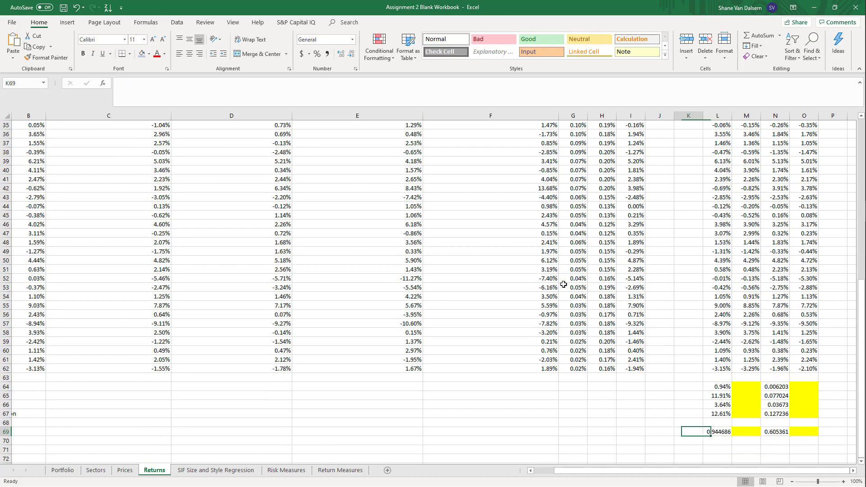
{"action": "key", "text": "Right"}
{"action": "key", "text": "Right"}
{"action": "key", "text": "Right"}
{"action": "key", "text": "Right"}
{"action": "key", "text": "Right"}
{"action": "key", "text": "Right"}
{"action": "key", "text": "Right"}
{"action": "key", "text": "Right"}
{"action": "key", "text": "Right"}
{"action": "key", "text": "Right"}
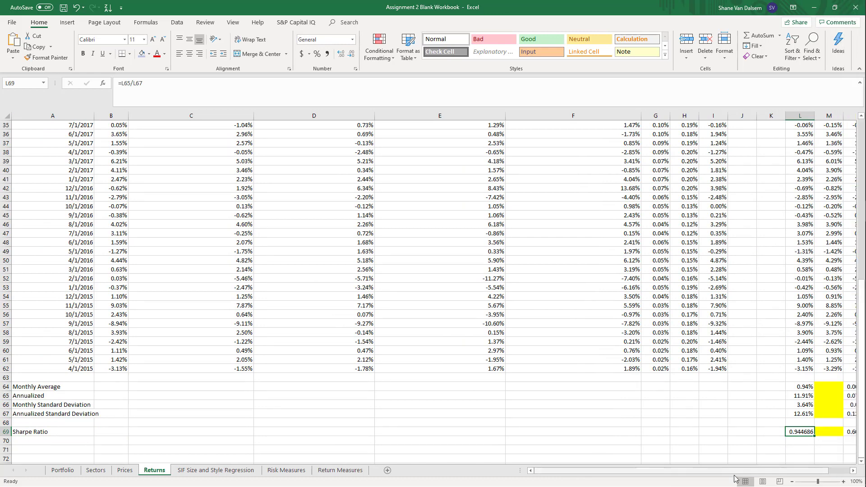
Switch to the Word document Assignment 2 Equations APM to view the Sharpe ratio equation
{"action": "mouse_move", "coordinate": [857, 295]}
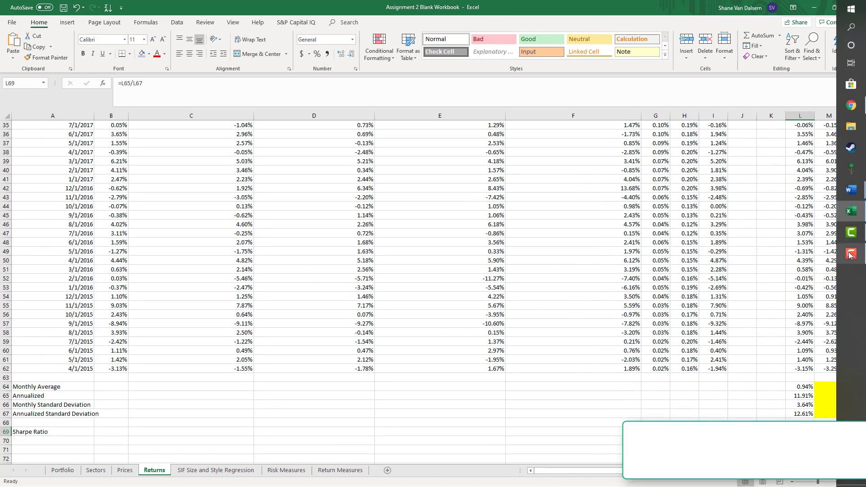
{"action": "mouse_move", "coordinate": [864, 280]}
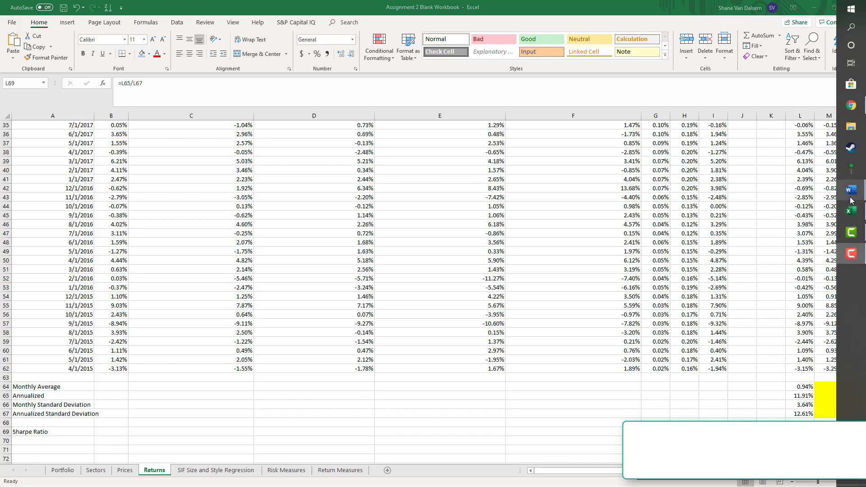
{"action": "mouse_move", "coordinate": [851, 198]}
{"action": "left_click", "coordinate": [787, 158]}
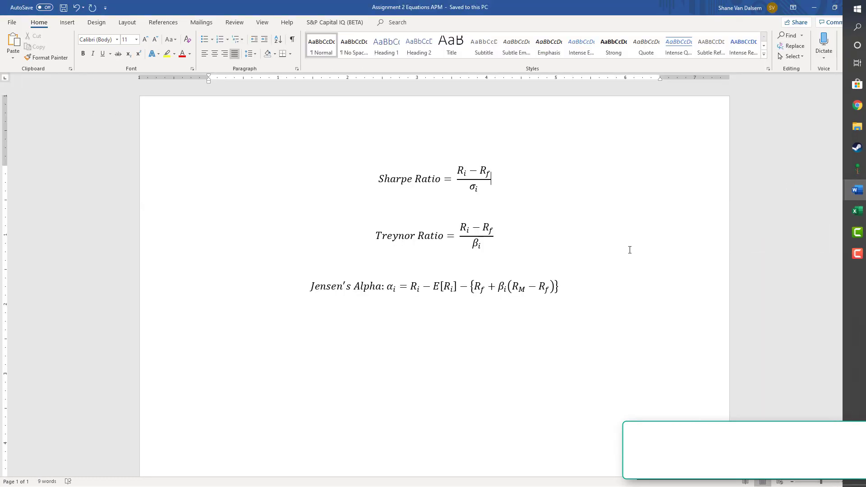
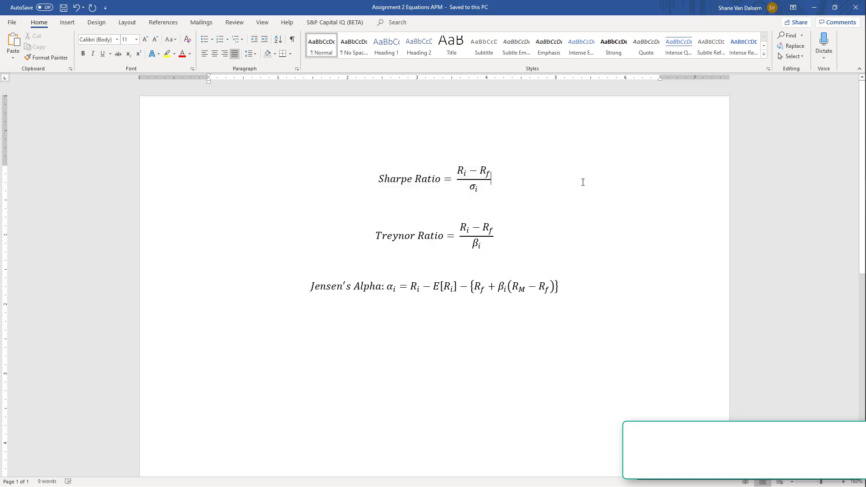
Switch back to the Excel workbook Assignment 2 Blank Workbook and go to the Annualized row on the Returns sheet
{"action": "left_click", "coordinate": [818, 9]}
{"action": "left_click_drag", "start_coordinate": [711, 359], "coordinate": [717, 369]}
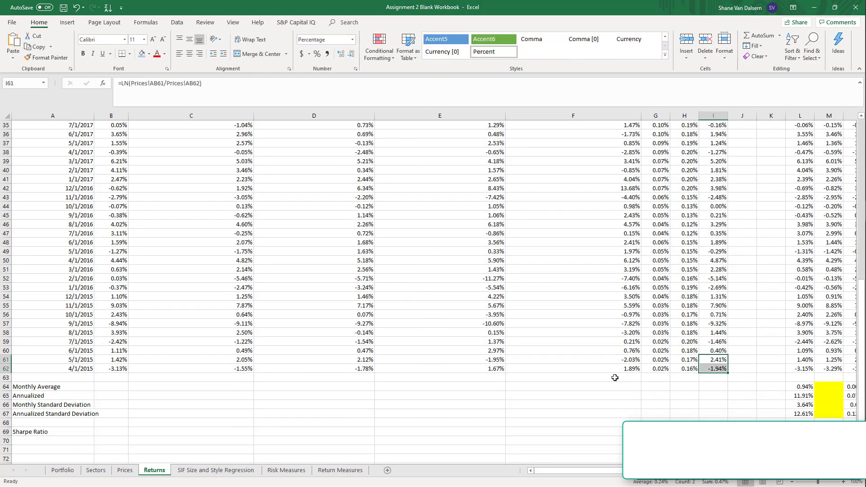
{"action": "left_click", "coordinate": [72, 393]}
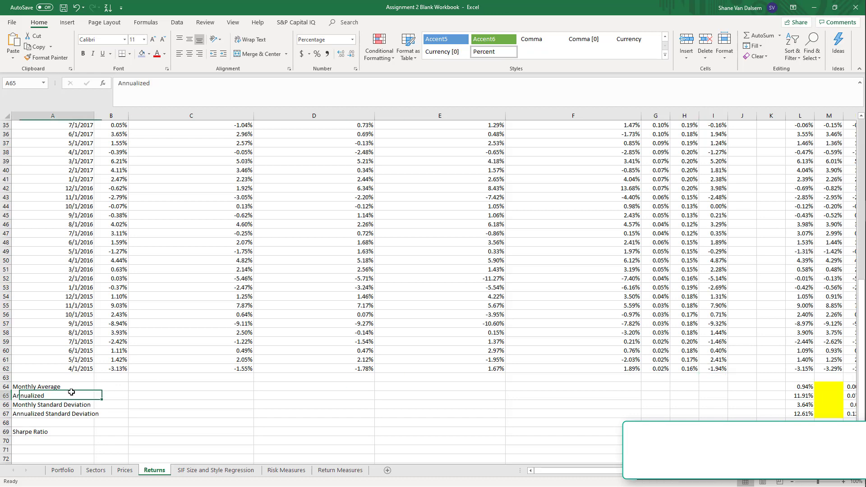
{"action": "key", "text": "Right"}
{"action": "key", "text": "Right"}
{"action": "key", "text": "Right"}
{"action": "key", "text": "Right"}
{"action": "key", "text": "Right"}
{"action": "key", "text": "Right"}
{"action": "key", "text": "Right"}
{"action": "key", "text": "Right"}
{"action": "key", "text": "Right"}
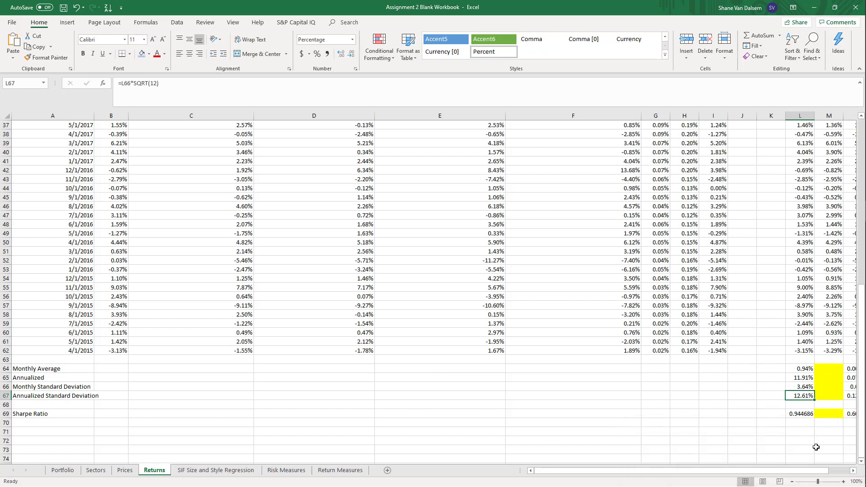
Enter the Sharpe ratio formula =L65/L67 in L69 and format it in comma style with two decimal places
{"action": "left_click", "coordinate": [798, 417]}
{"action": "type", "text": "="}
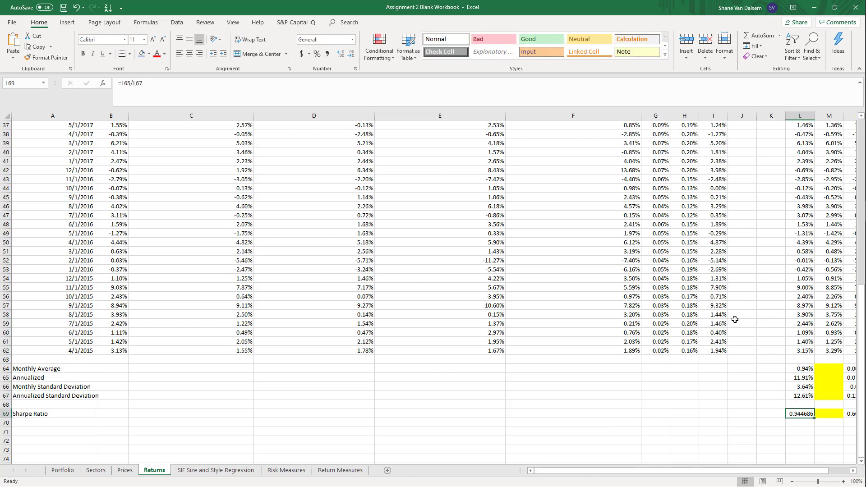
{"action": "key", "text": "Up"}
{"action": "key", "text": "Up"}
{"action": "key", "text": "Up"}
{"action": "key", "text": "Up"}
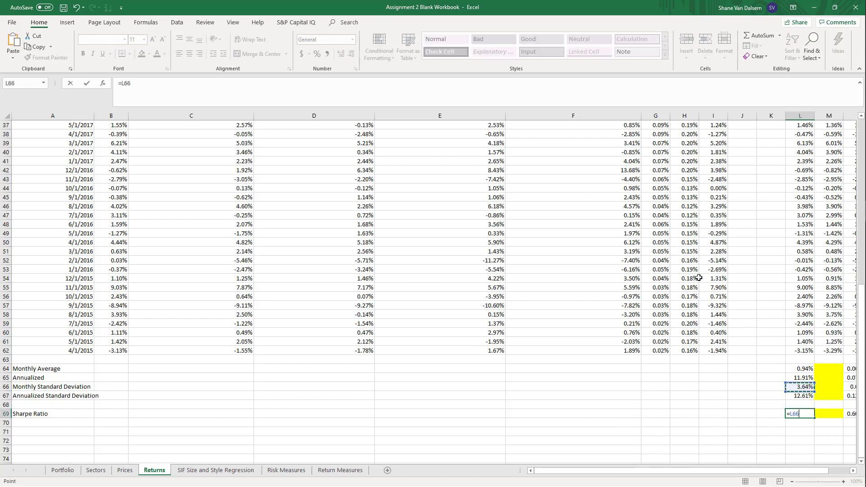
{"action": "type", "text": "/"}
{"action": "key", "text": "Up"}
{"action": "key", "text": "Up"}
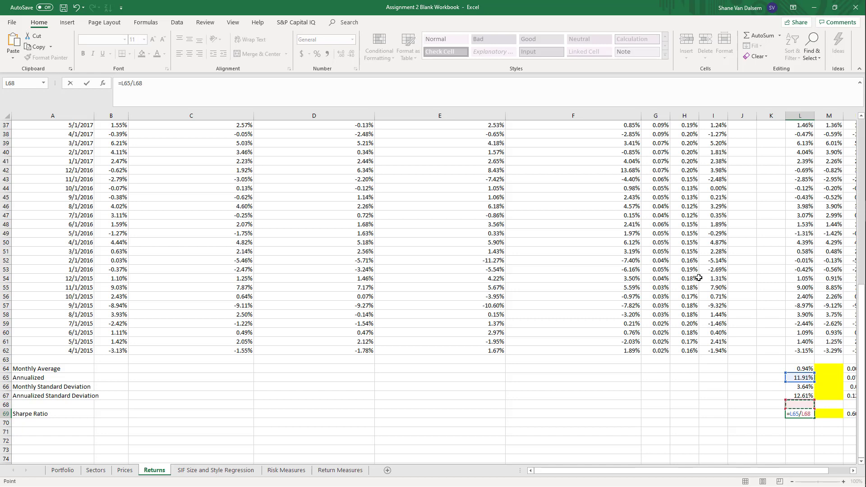
{"action": "key", "text": "ctrl+Return"}
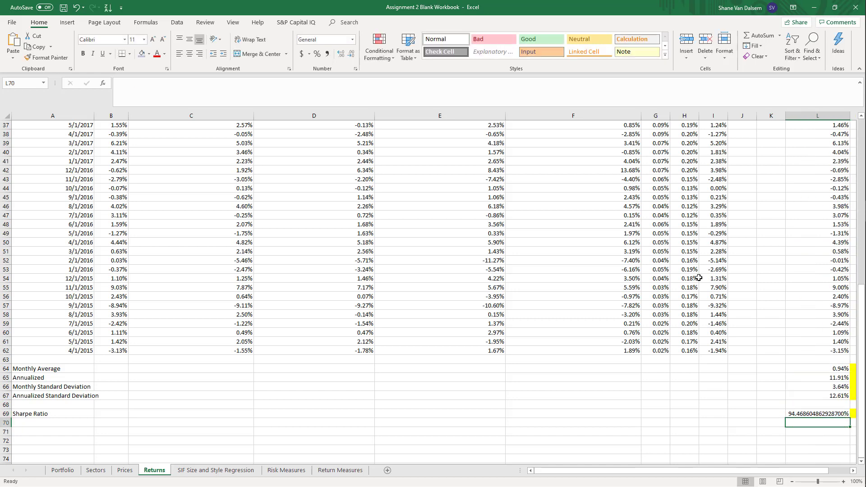
{"action": "left_click", "coordinate": [327, 54]}
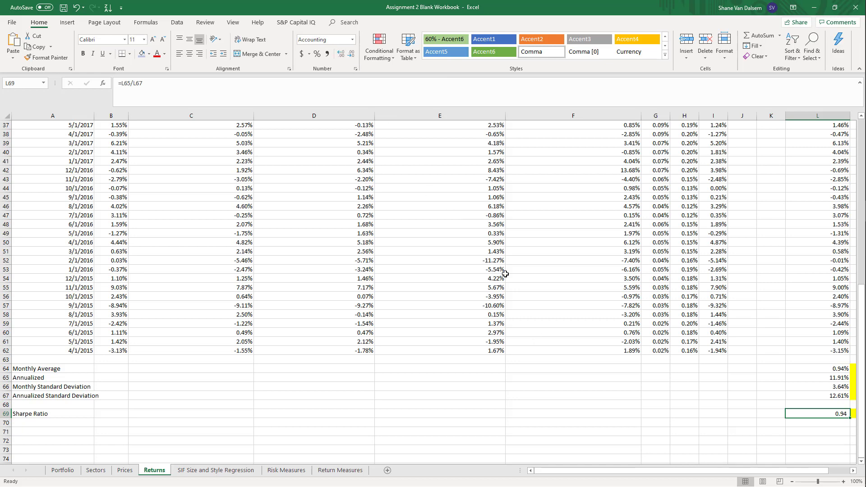
Clear the existing S&P 500 1-year summary formulas in N64:N69
{"action": "key", "text": "Right"}
{"action": "key", "text": "Right"}
{"action": "key", "text": "Right"}
{"action": "key", "text": "Right"}
{"action": "key", "text": "Right"}
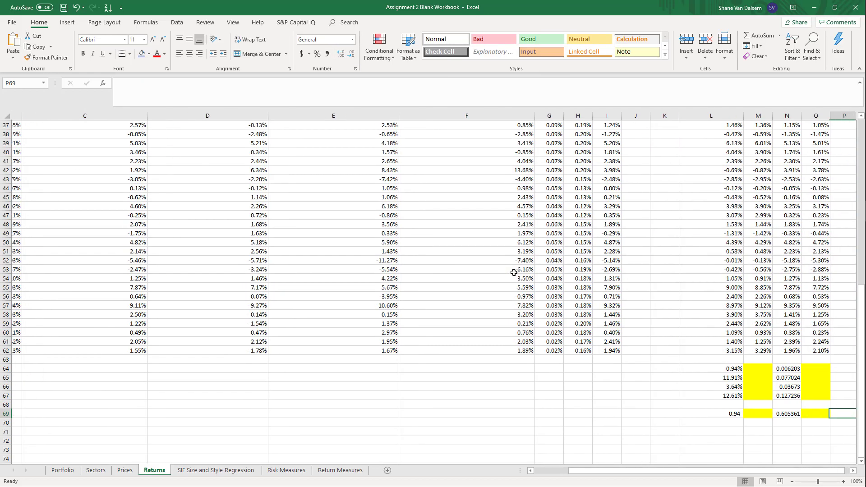
{"action": "key", "text": "Left"}
{"action": "key", "text": "Left"}
{"action": "key", "text": "Left"}
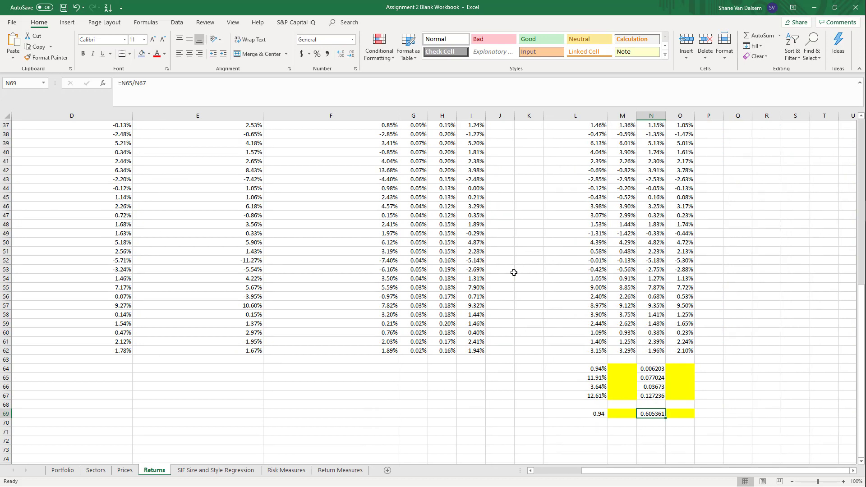
{"action": "key", "text": "Up"}
{"action": "key", "text": "Up"}
{"action": "key", "text": "Up"}
{"action": "key", "text": "Up"}
{"action": "key", "text": "Up"}
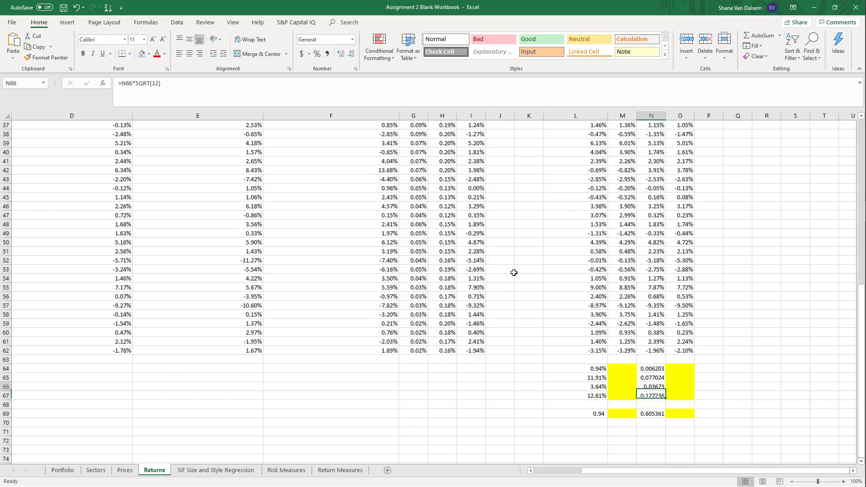
{"action": "key", "text": "shift+Down"}
{"action": "key", "text": "shift+Down"}
{"action": "key", "text": "shift+Down"}
{"action": "key", "text": "shift+Down"}
{"action": "key", "text": "shift+Down"}
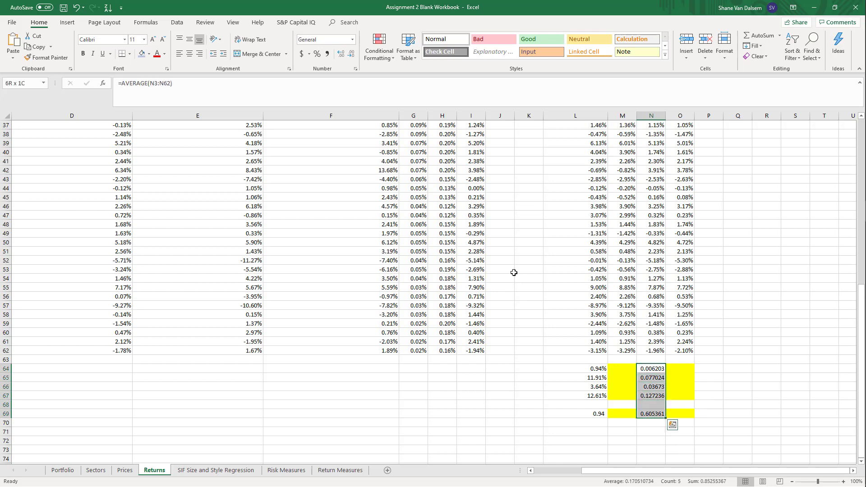
{"action": "key", "text": "Delete"}
Enter =AVERAGE(N3:N62) in N64 for the S&P 500 1-year monthly average excess return
{"action": "key", "text": "Up"}
{"action": "key", "text": "Up"}
{"action": "key", "text": "Down"}
{"action": "key", "text": "Down"}
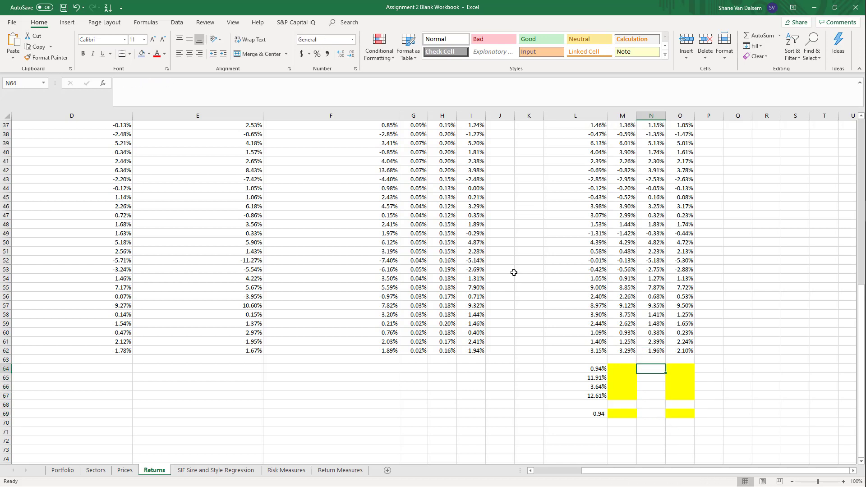
{"action": "type", "text": "=average("}
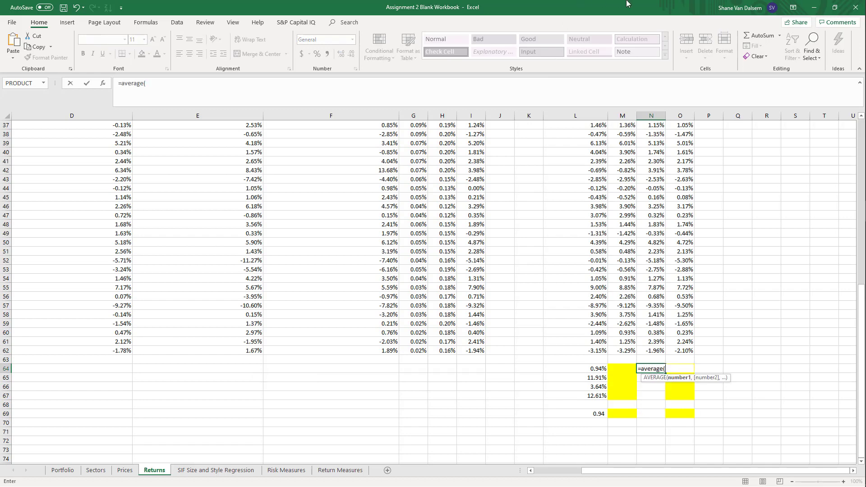
{"action": "key", "text": "Up"}
{"action": "key", "text": "ctrl+shift+Up"}
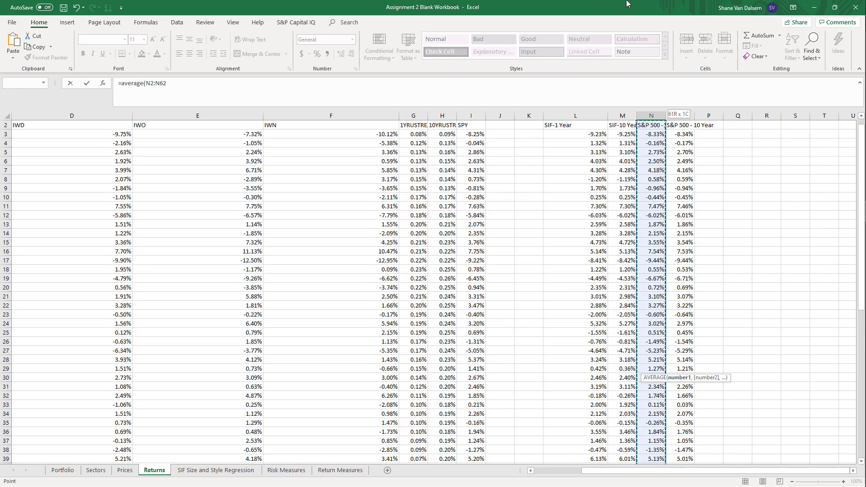
{"action": "key", "text": "Return"}
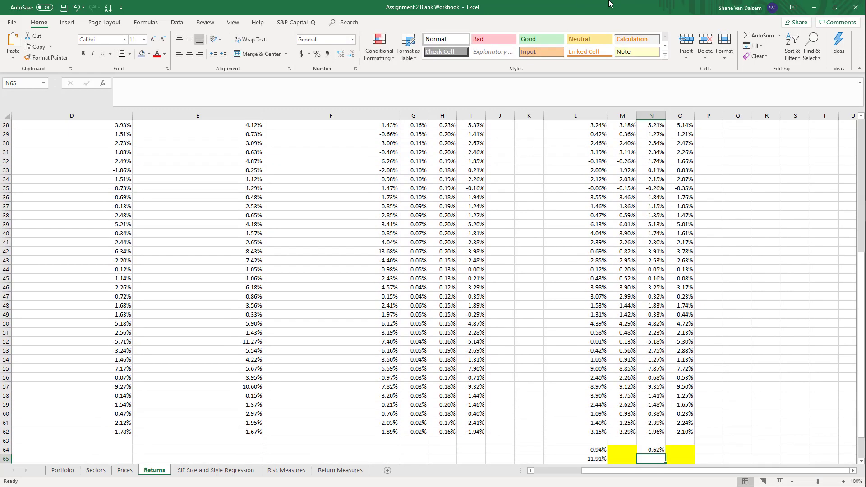
Enter the formula =(1+N64)^12-1 in N65 for the annualized excess return
{"action": "type", "text": "=N"}
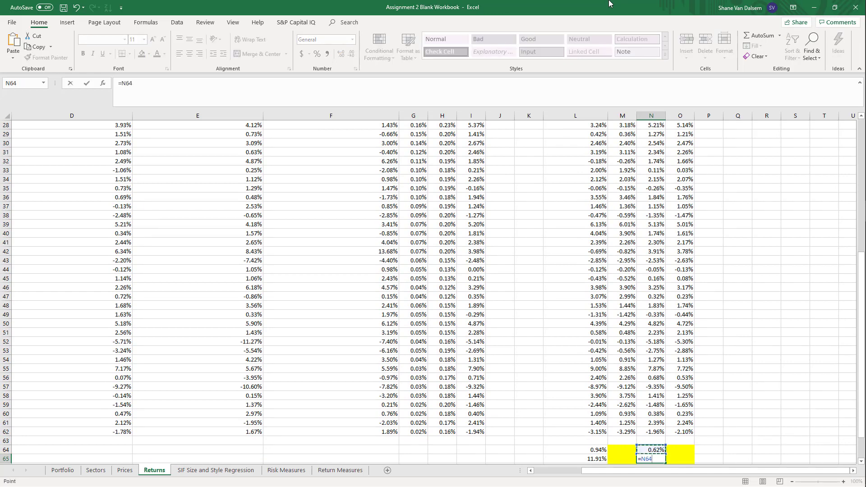
{"action": "key", "text": "BackSpace"}
{"action": "type", "text": "(1+"}
{"action": "key", "text": "Up"}
{"action": "type", "text": ")^"}
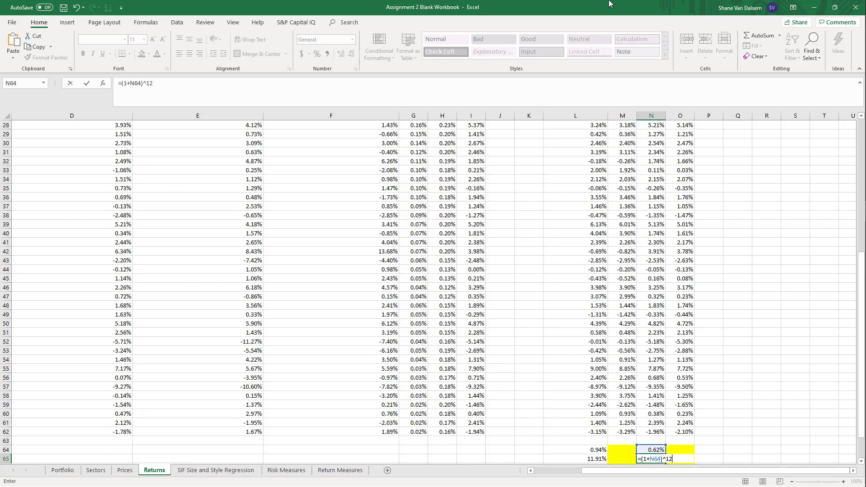
{"action": "type", "text": "12-1"}
{"action": "key", "text": "Return"}
{"action": "key", "text": "Up"}
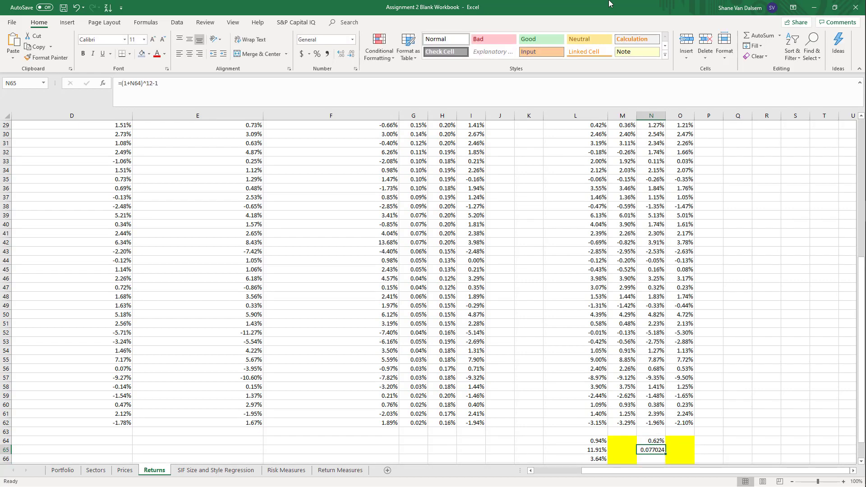
Enter =STDEV.S(N3:N62) in N66 for the monthly standard deviation
{"action": "key", "text": "Down"}
{"action": "type", "text": "="}
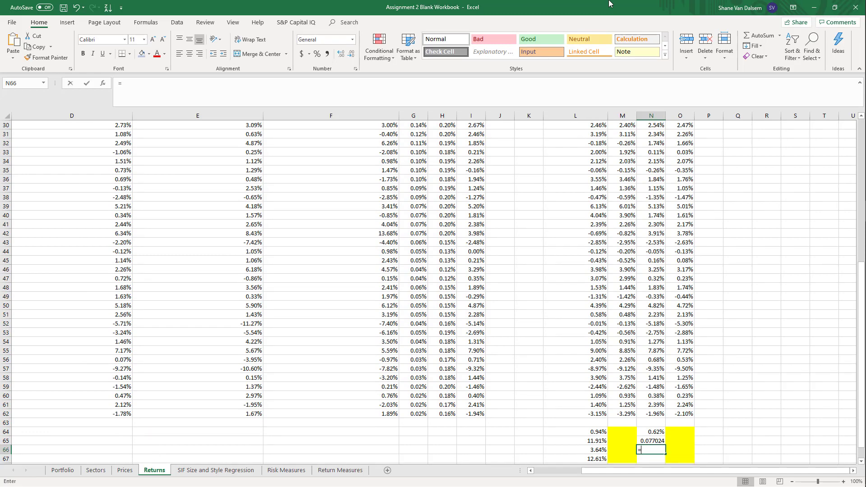
{"action": "type", "text": "stdev.s("}
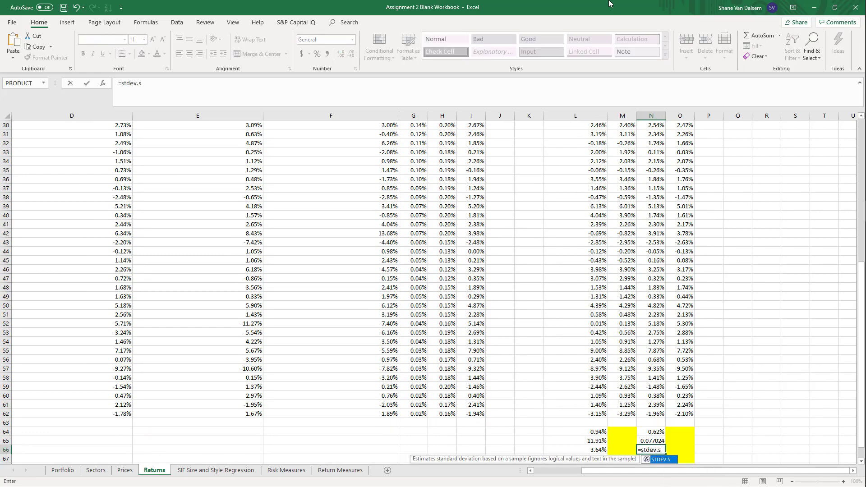
{"action": "key", "text": "Up"}
{"action": "key", "text": "Up"}
{"action": "key", "text": "Up"}
{"action": "key", "text": "Up"}
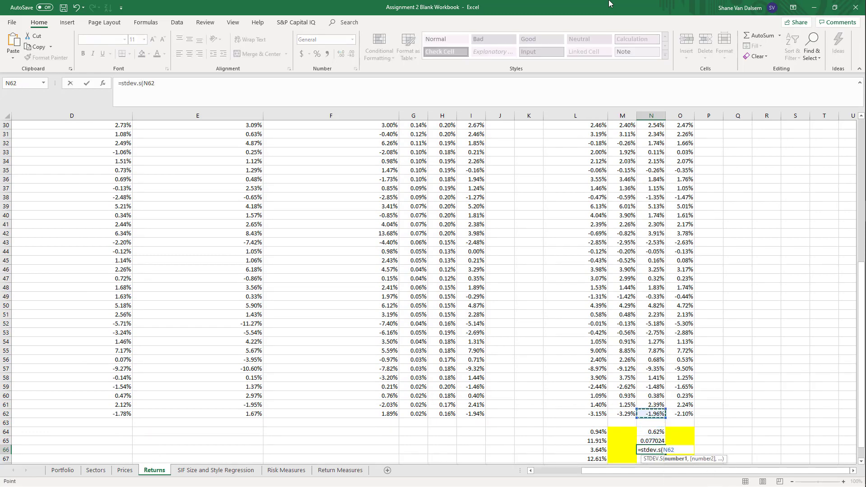
{"action": "key", "text": "ctrl+shift+Up"}
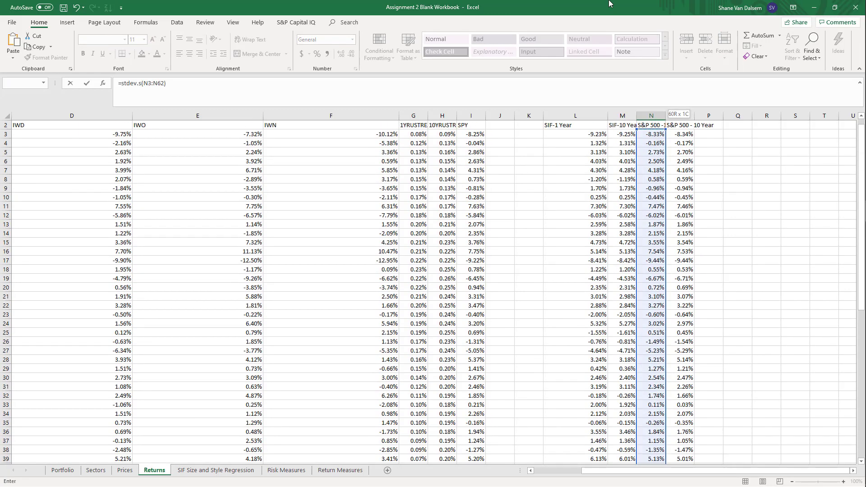
{"action": "key", "text": "Return"}
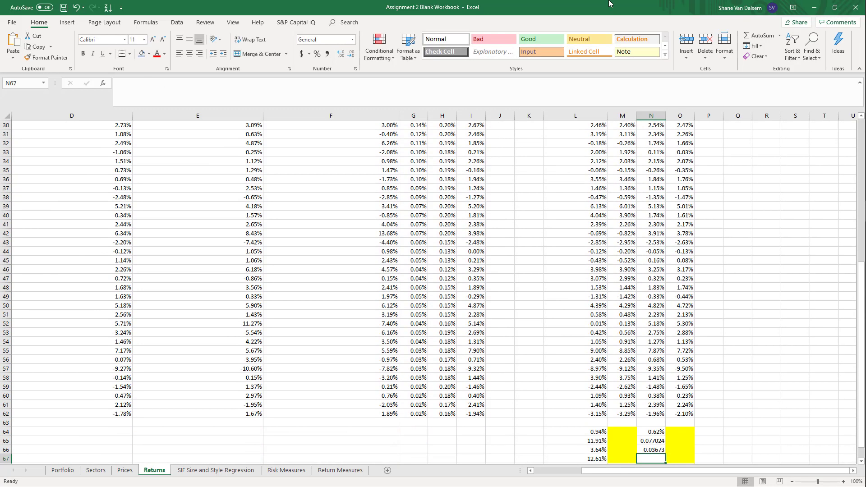
Enter the formula =N66*SQRT(12) in N67 for the annualized standard deviation
{"action": "type", "text": "="}
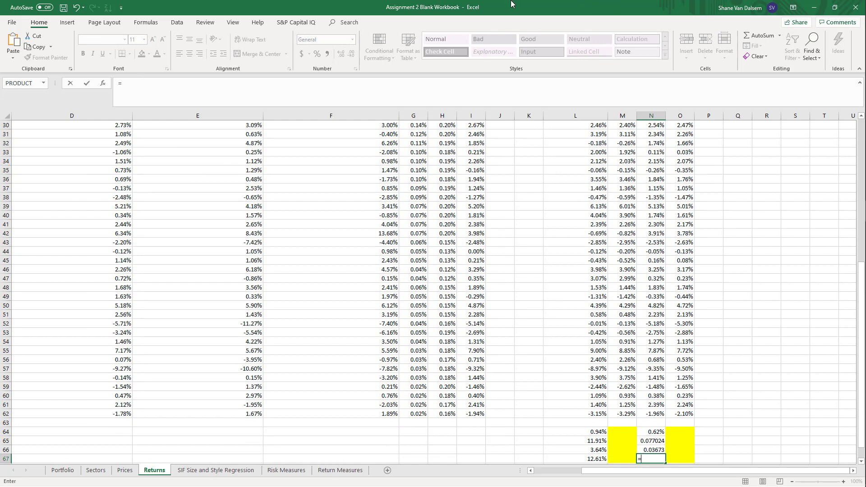
{"action": "key", "text": "Up"}
{"action": "type", "text": "*"}
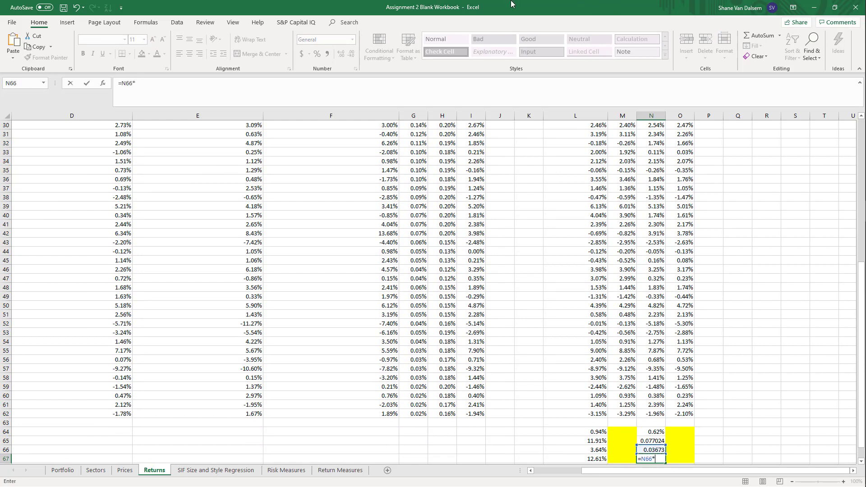
{"action": "type", "text": "sqrt("}
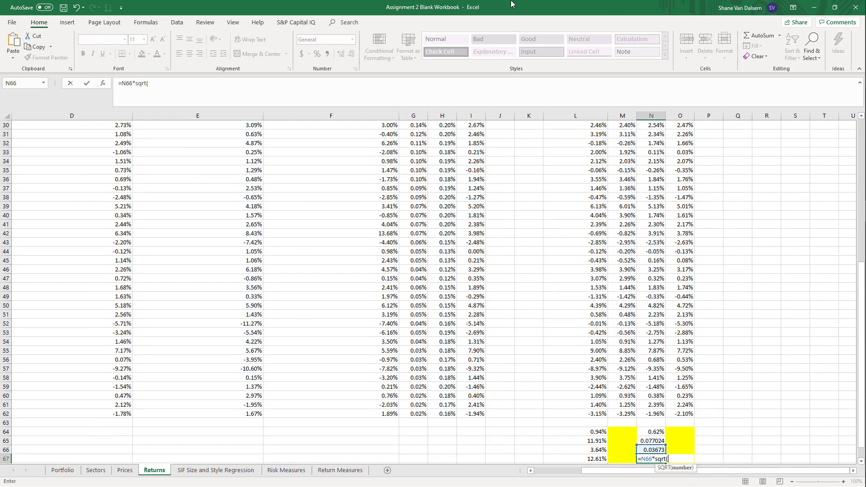
{"action": "type", "text": "12"}
{"action": "key", "text": "Return"}
{"action": "key", "text": "Return"}
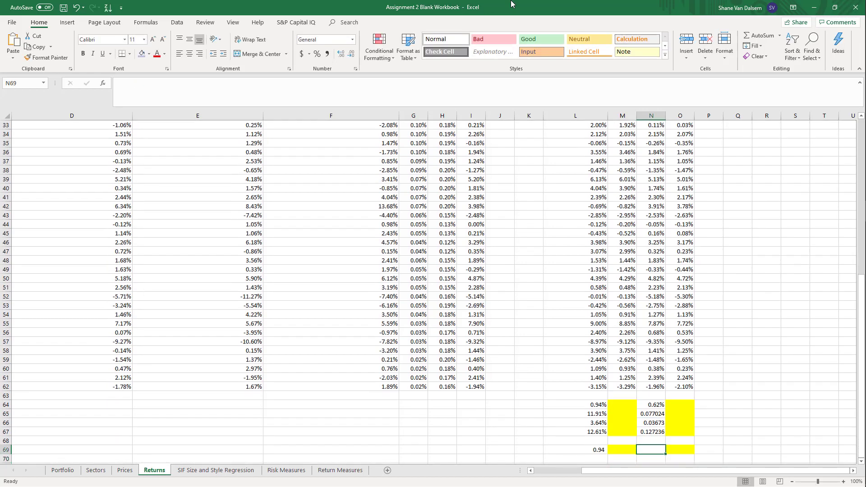
Enter the Sharpe ratio formula =N65/N67 in N69
{"action": "type", "text": "="}
{"action": "key", "text": "Up"}
{"action": "key", "text": "Up"}
{"action": "key", "text": "Up"}
{"action": "key", "text": "Up"}
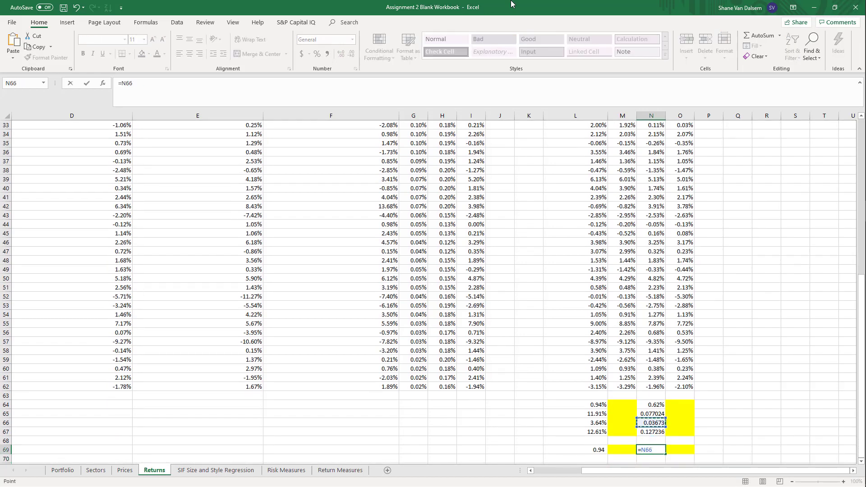
{"action": "type", "text": "/"}
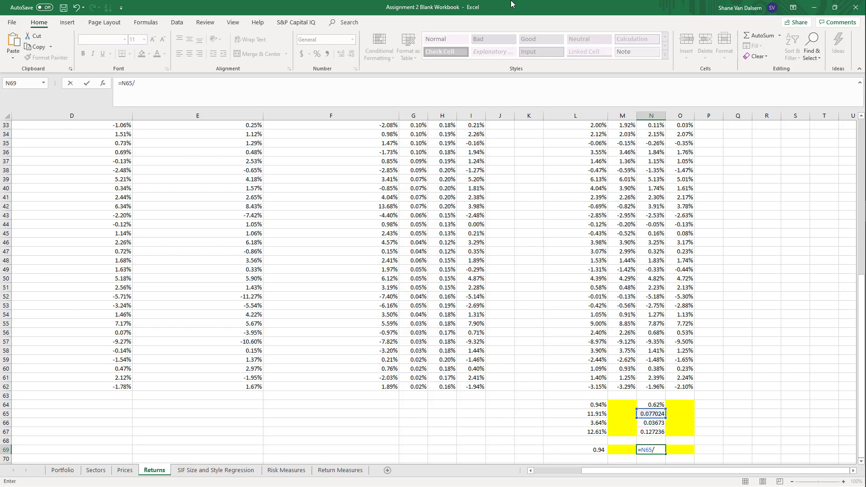
{"action": "key", "text": "Up"}
{"action": "key", "text": "Up"}
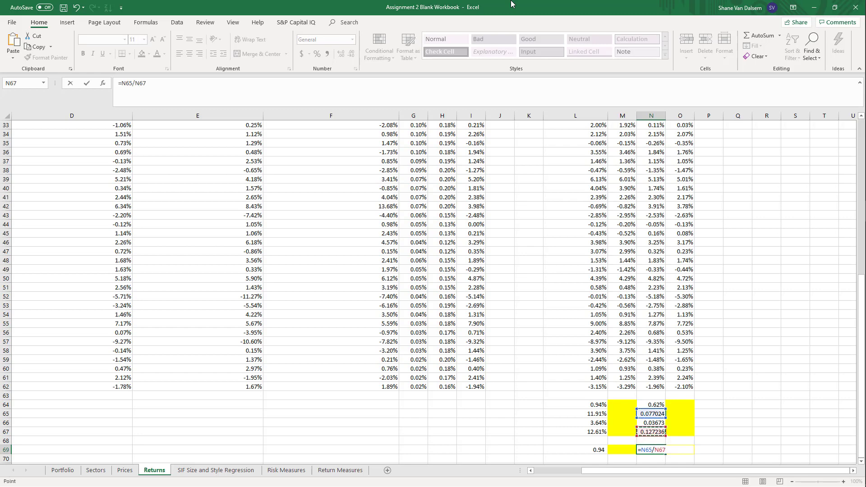
{"action": "key", "text": "ctrl+Return"}
Format the summary statistics in N64:N67 as percentages with two decimal places
{"action": "key", "text": "shift+Up"}
{"action": "key", "text": "shift+Up"}
{"action": "key", "text": "shift+Up"}
{"action": "key", "text": "shift+Up"}
{"action": "key", "text": "shift+Up"}
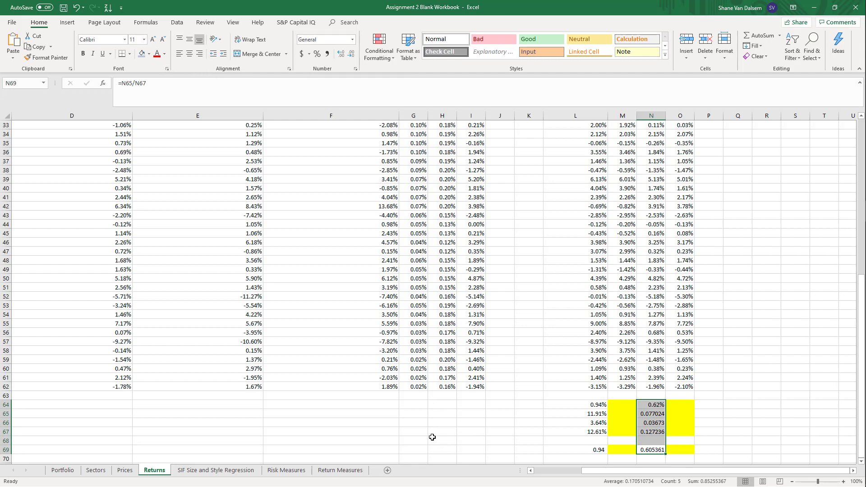
{"action": "left_click_drag", "start_coordinate": [652, 405], "coordinate": [652, 431]}
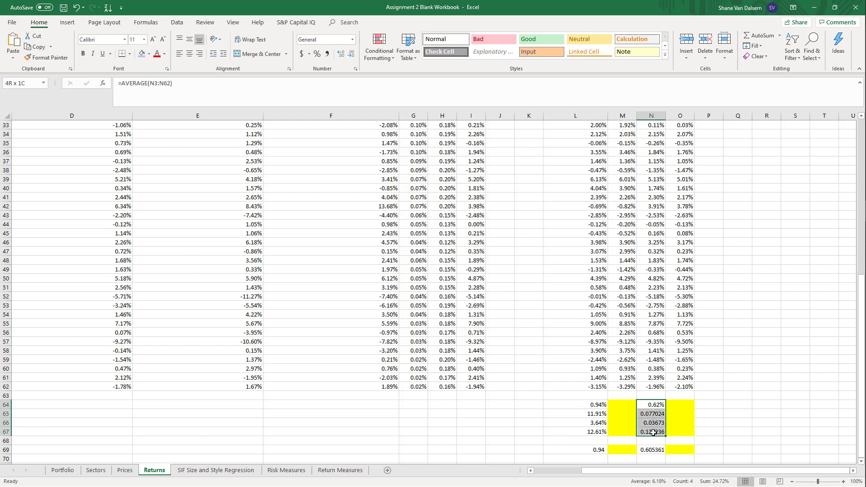
{"action": "left_click", "coordinate": [317, 55]}
{"action": "left_click", "coordinate": [341, 56]}
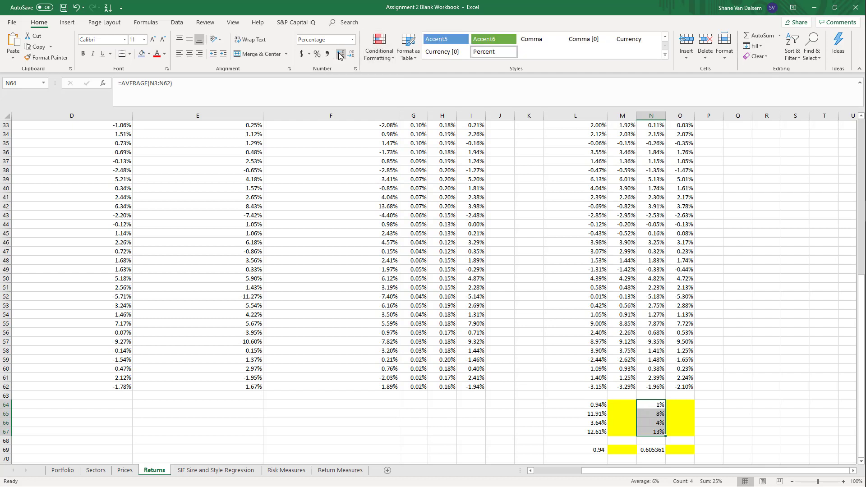
{"action": "left_click", "coordinate": [340, 56]}
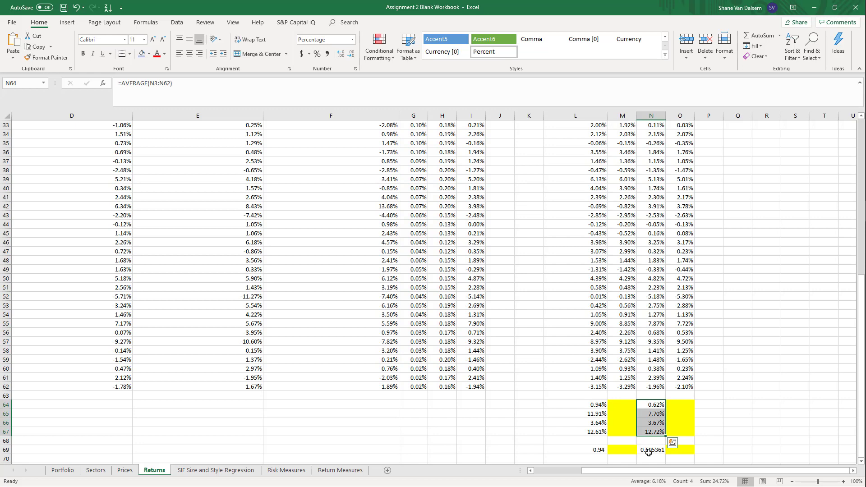
Apply the comma number style to the S&P 500 Sharpe ratio in N69
{"action": "left_click", "coordinate": [648, 450]}
{"action": "left_click", "coordinate": [327, 53]}
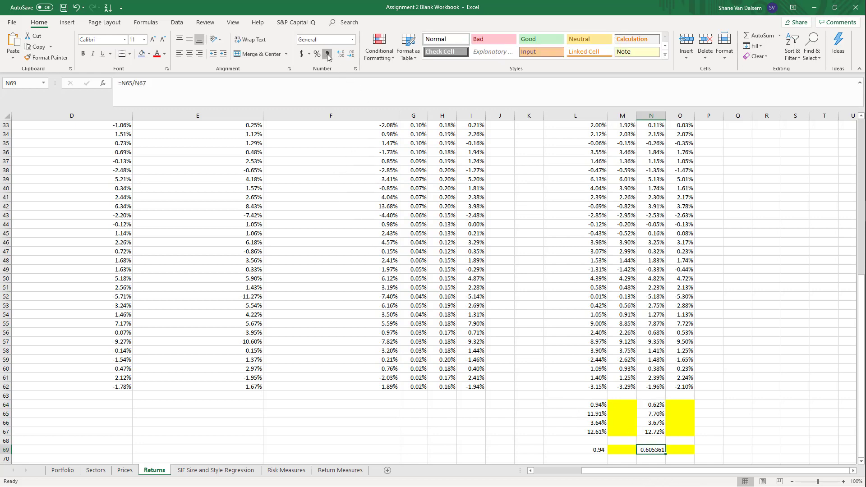
{"action": "scroll", "coordinate": [604, 414], "scroll_direction": "up", "scroll_amount": 10}
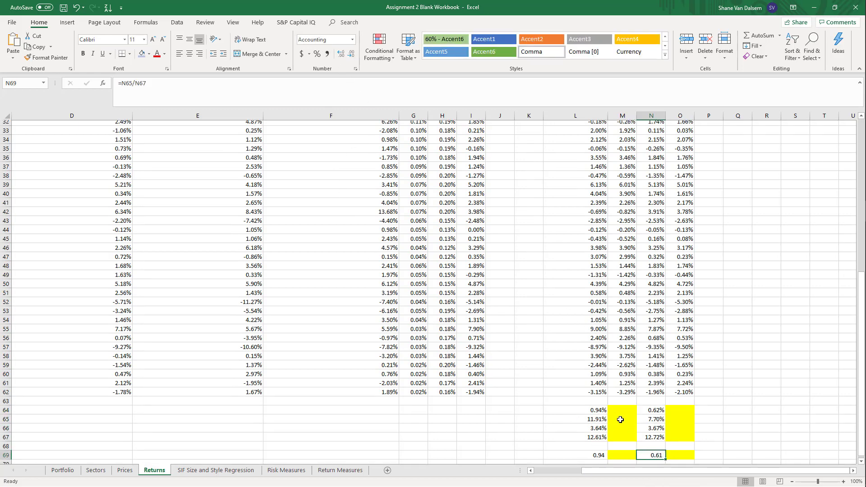
{"action": "scroll", "coordinate": [585, 388], "scroll_direction": "down", "scroll_amount": 12}
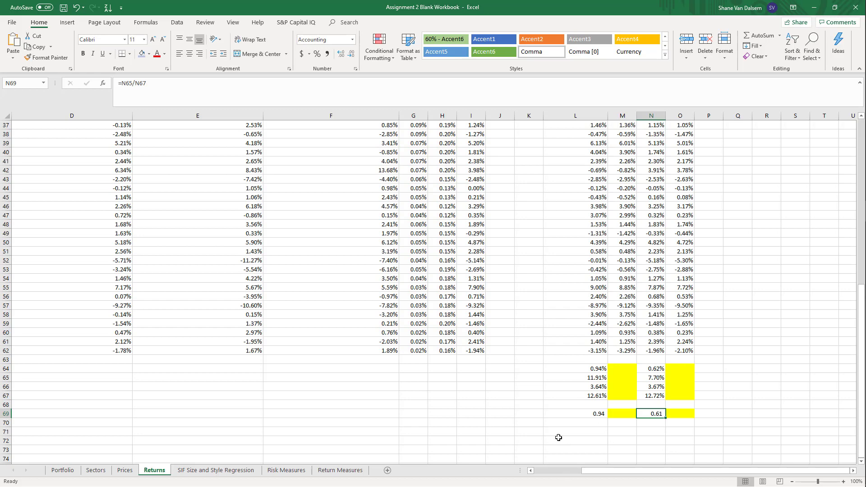
Review the excess-return columns and the SIF and S&P 500 summary statistics and Sharpe ratios in rows 64 to 69
{"action": "scroll", "coordinate": [580, 433], "scroll_direction": "up", "scroll_amount": 11}
{"action": "scroll", "coordinate": [572, 413], "scroll_direction": "up", "scroll_amount": 1}
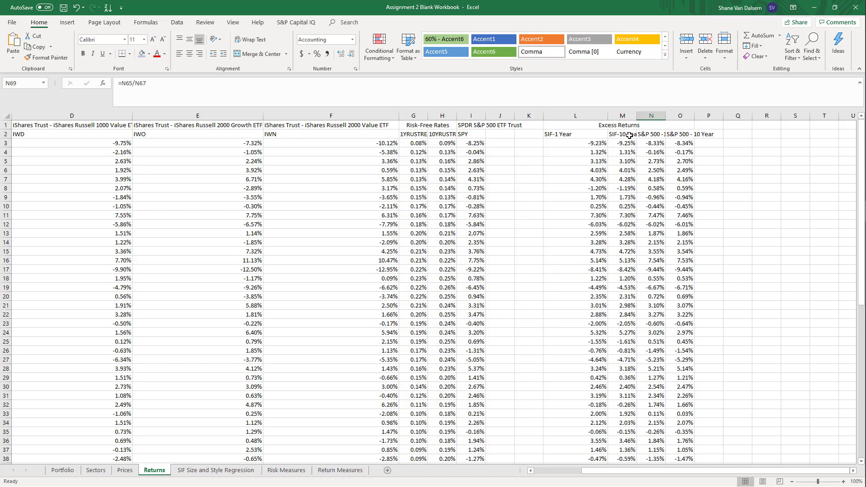
{"action": "scroll", "coordinate": [663, 316], "scroll_direction": "down", "scroll_amount": 10}
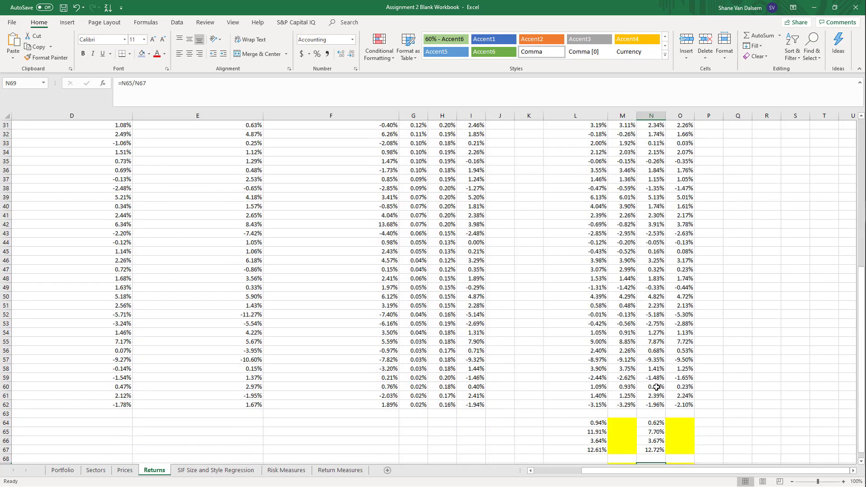
{"action": "scroll", "coordinate": [656, 387], "scroll_direction": "down", "scroll_amount": 6}
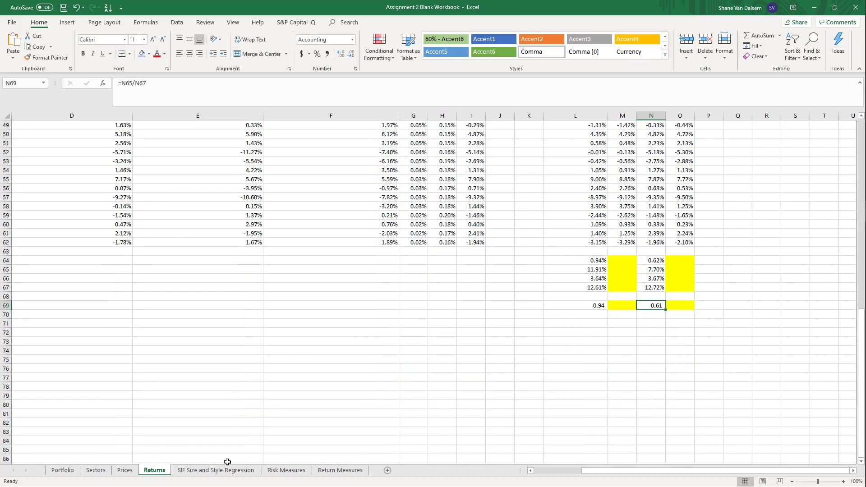
{"action": "left_click", "coordinate": [553, 360]}
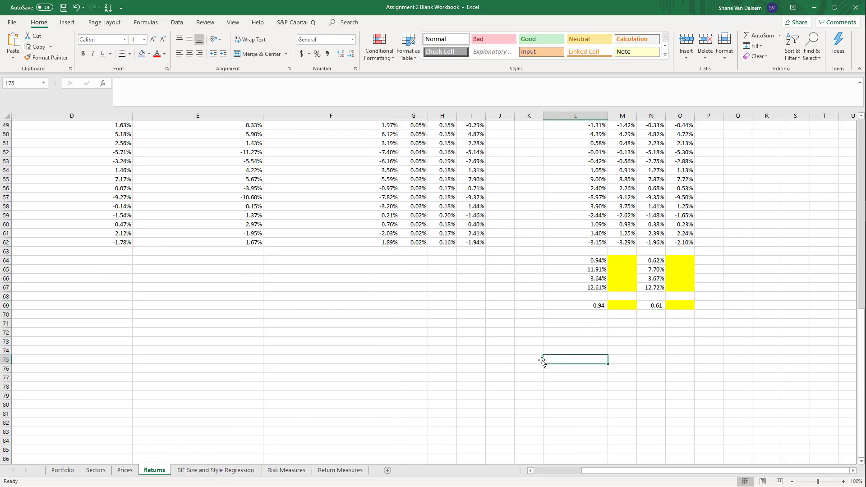
{"action": "left_click", "coordinate": [654, 268]}
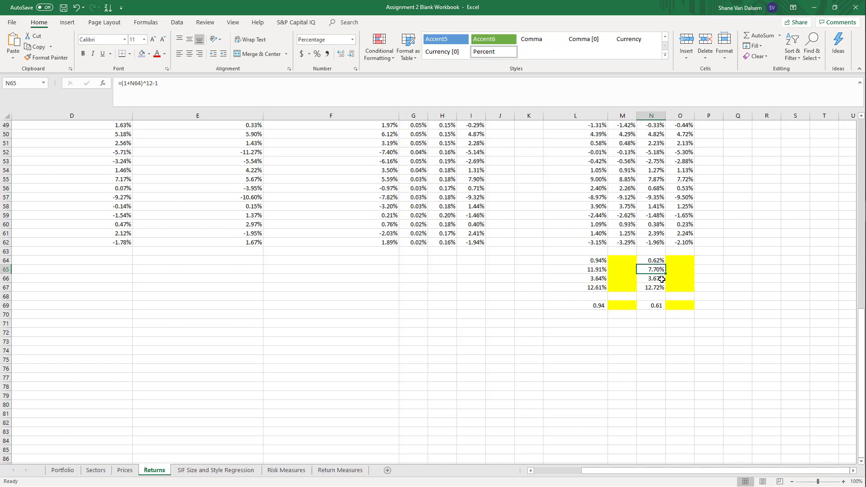
{"action": "scroll", "coordinate": [668, 273], "scroll_direction": "up", "scroll_amount": 16}
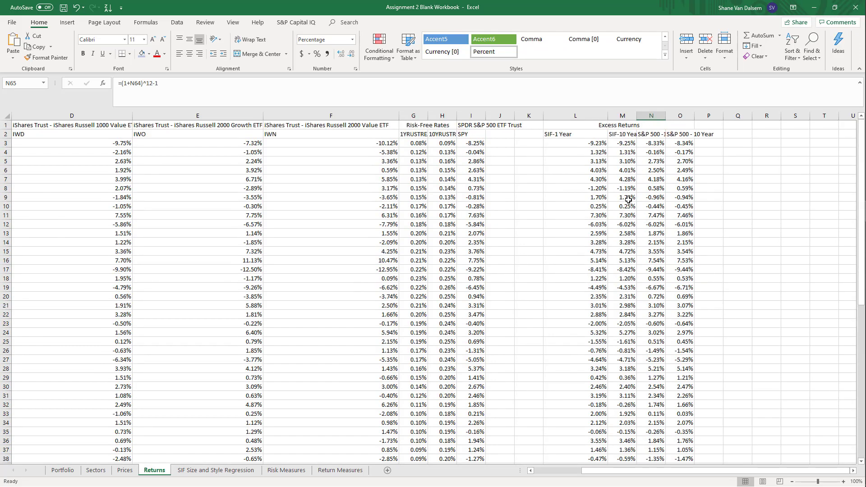
{"action": "scroll", "coordinate": [659, 329], "scroll_direction": "down", "scroll_amount": 11}
{"action": "scroll", "coordinate": [660, 351], "scroll_direction": "down", "scroll_amount": 5}
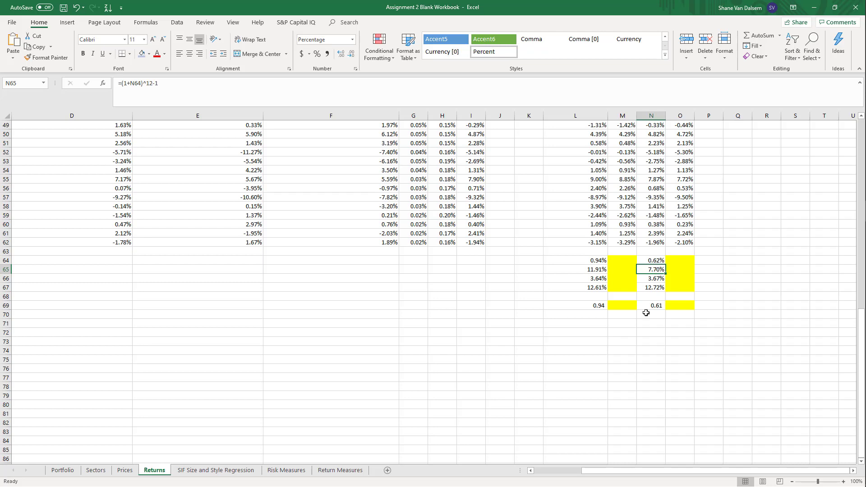
Copy the regression table D3:J10 on the SIF Size and Style Regression sheet and paste the copy at D14
{"action": "left_click", "coordinate": [227, 471]}
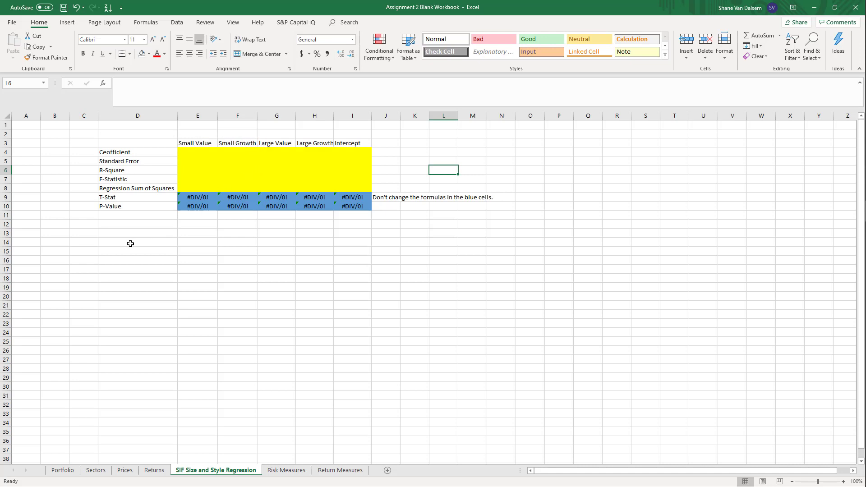
{"action": "left_click_drag", "start_coordinate": [123, 141], "coordinate": [387, 204]}
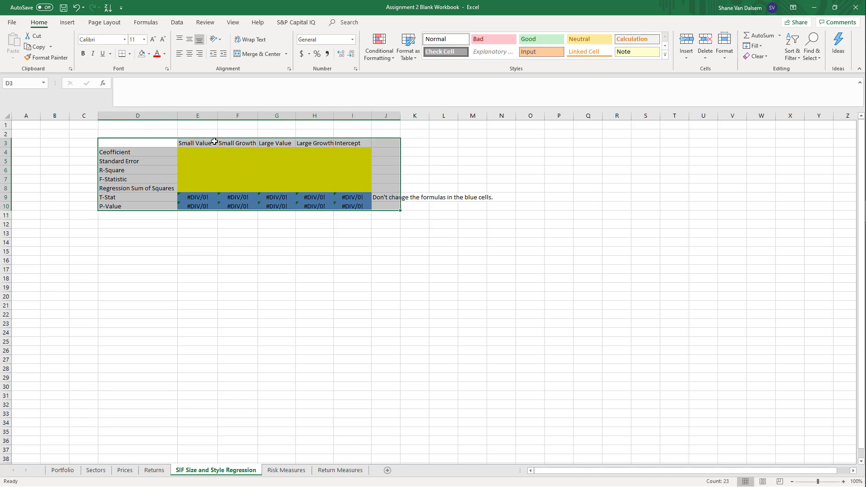
{"action": "right_click", "coordinate": [195, 147]}
{"action": "left_click", "coordinate": [220, 164]}
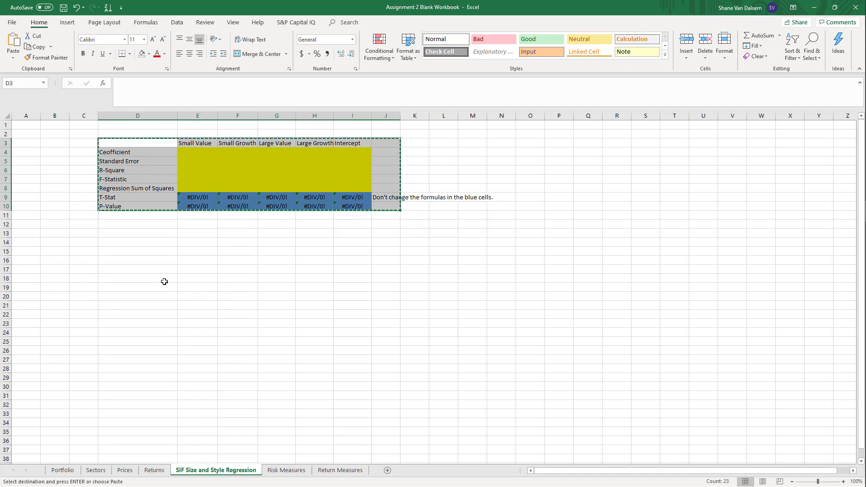
{"action": "left_click", "coordinate": [110, 241]}
{"action": "right_click", "coordinate": [115, 241]}
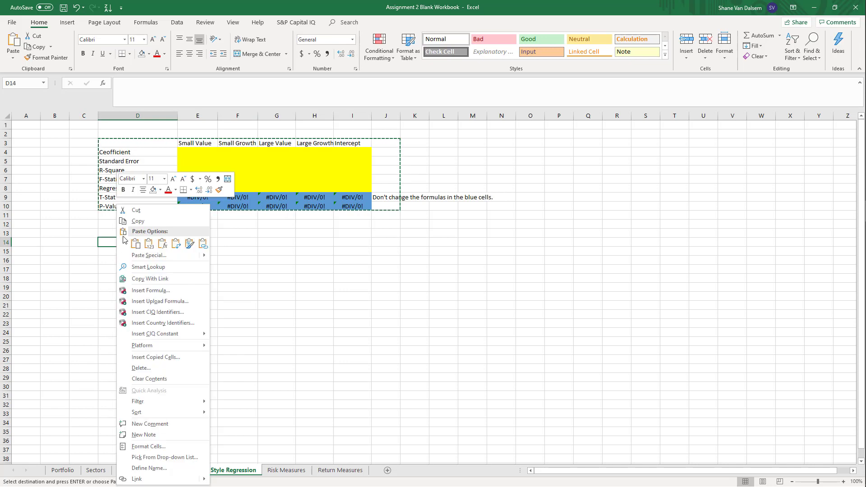
{"action": "left_click", "coordinate": [136, 243]}
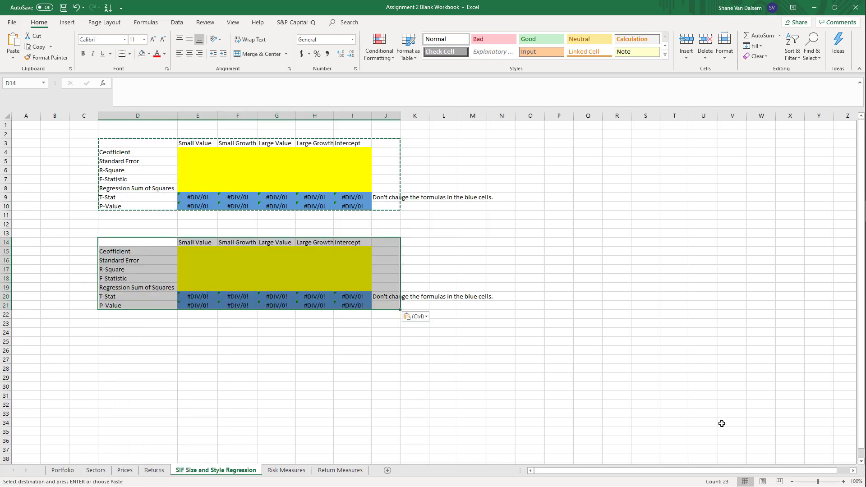
{"action": "left_click", "coordinate": [198, 333]}
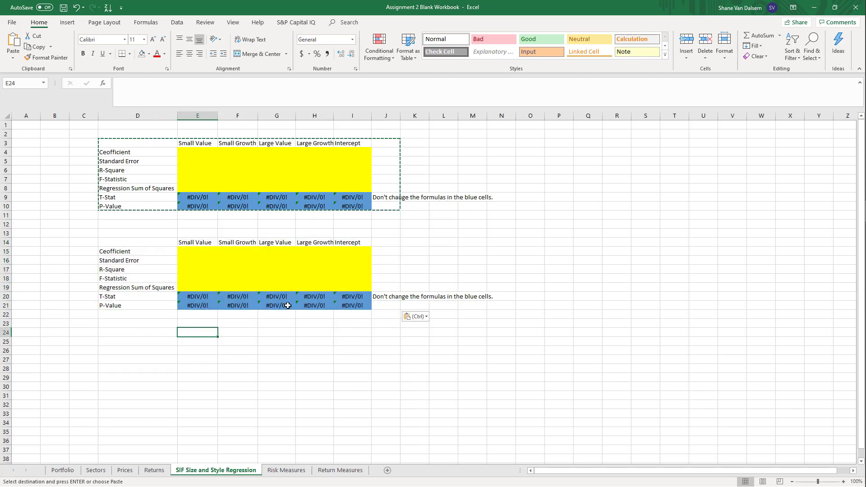
Change the degrees-of-freedom reference in the P-value formula in E21 to $F$18 and fill the formula across to I21
{"action": "left_click", "coordinate": [211, 306]}
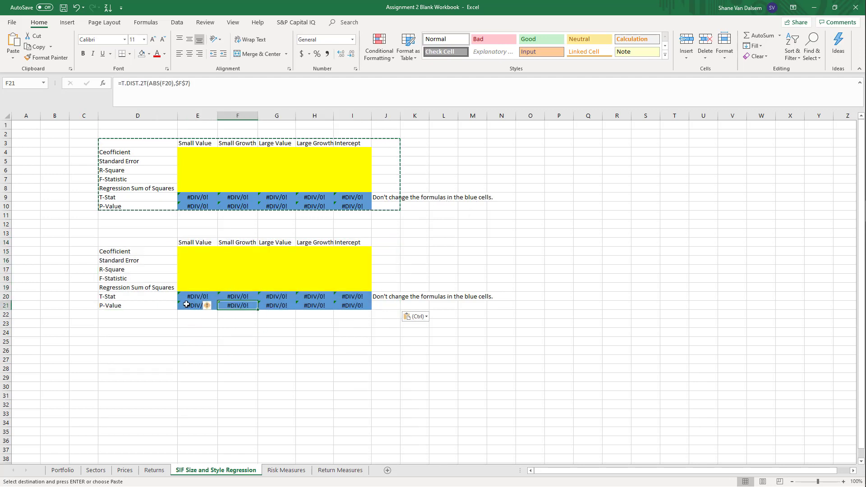
{"action": "left_click", "coordinate": [175, 88]}
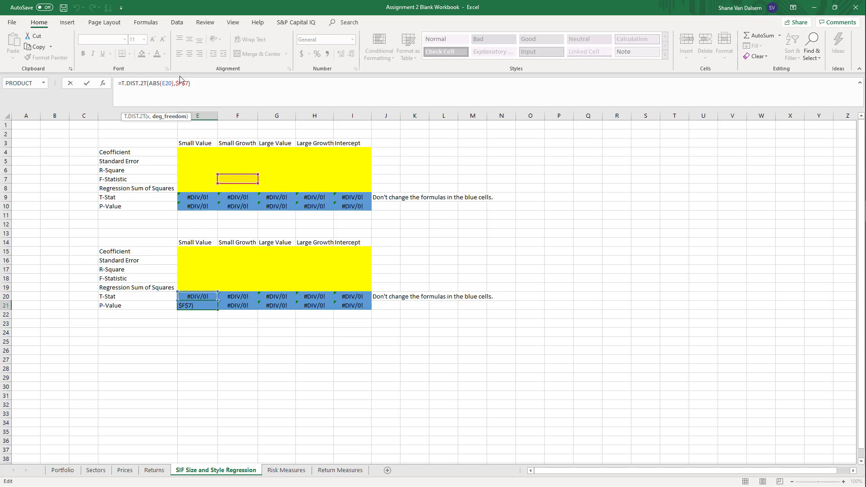
{"action": "key", "text": "Return"}
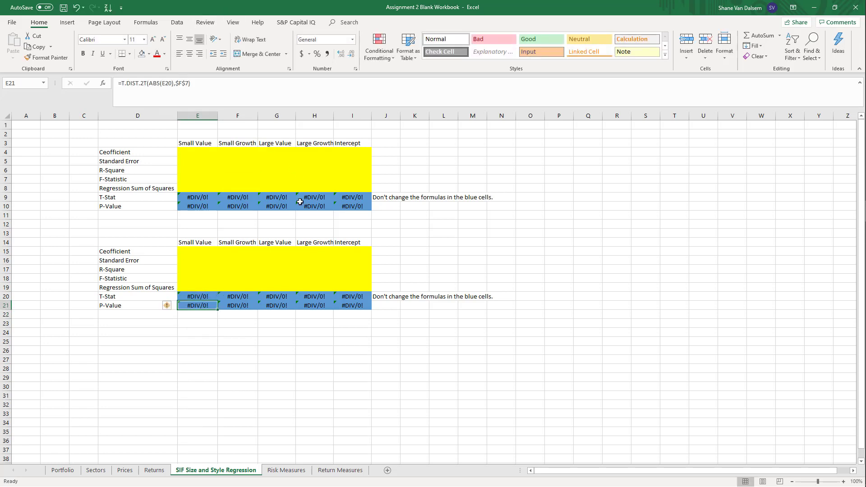
{"action": "left_click", "coordinate": [238, 278]}
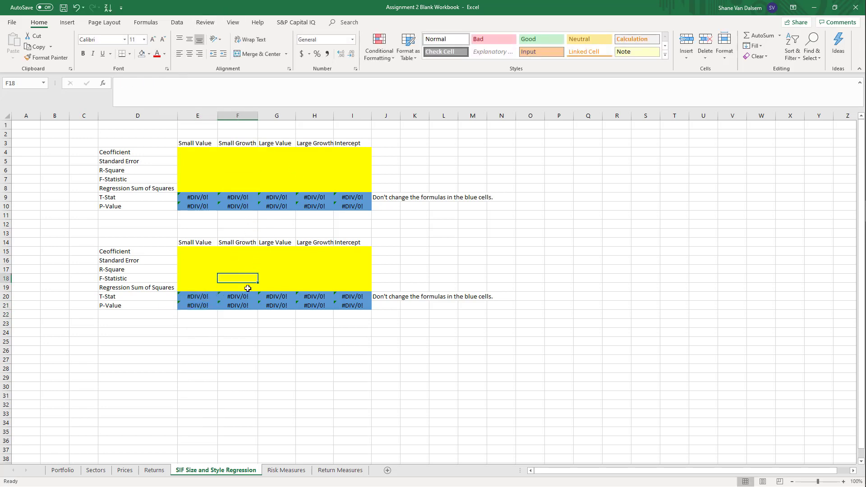
{"action": "left_click", "coordinate": [195, 305]}
{"action": "left_click", "coordinate": [190, 82]}
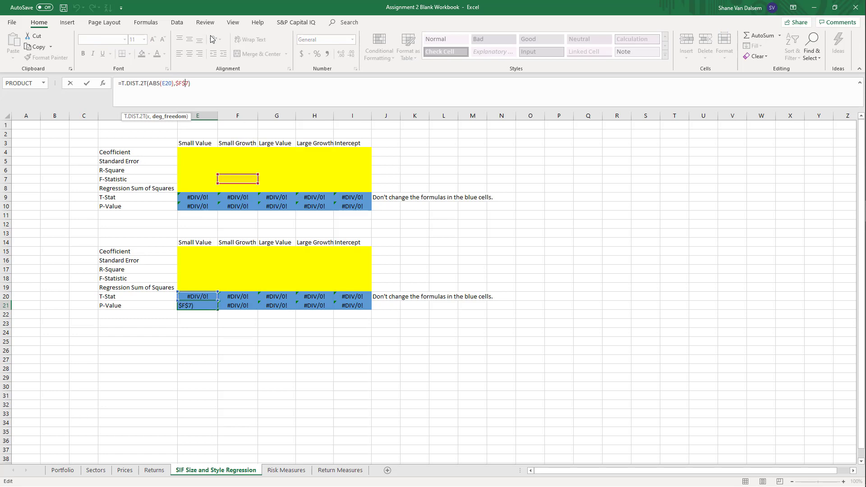
{"action": "key", "text": "Delete"}
{"action": "type", "text": "18"}
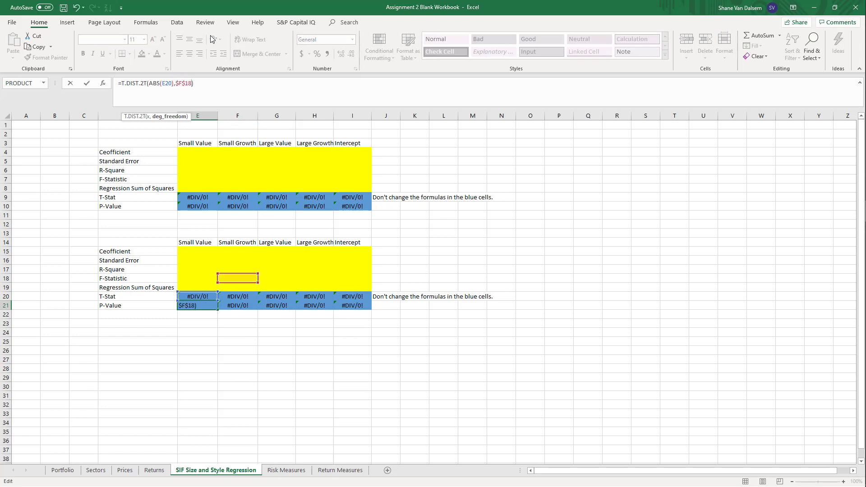
{"action": "key", "text": "Return"}
{"action": "key", "text": "Up"}
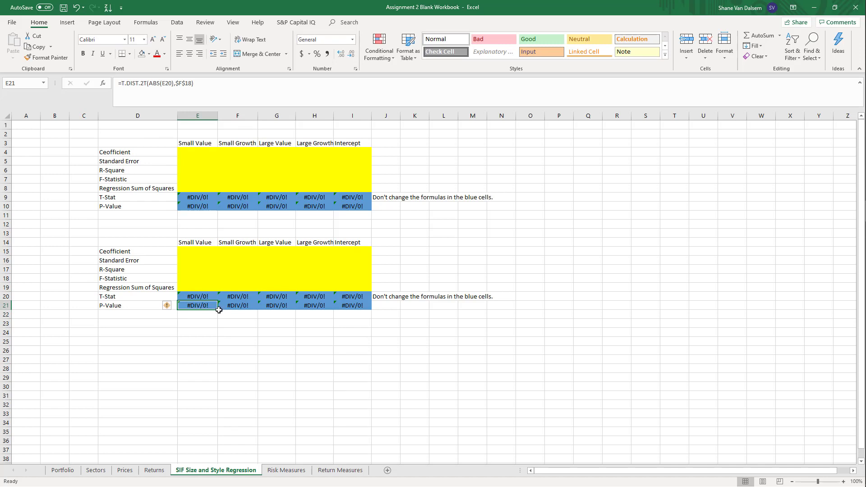
{"action": "left_click_drag", "start_coordinate": [219, 310], "coordinate": [376, 308]}
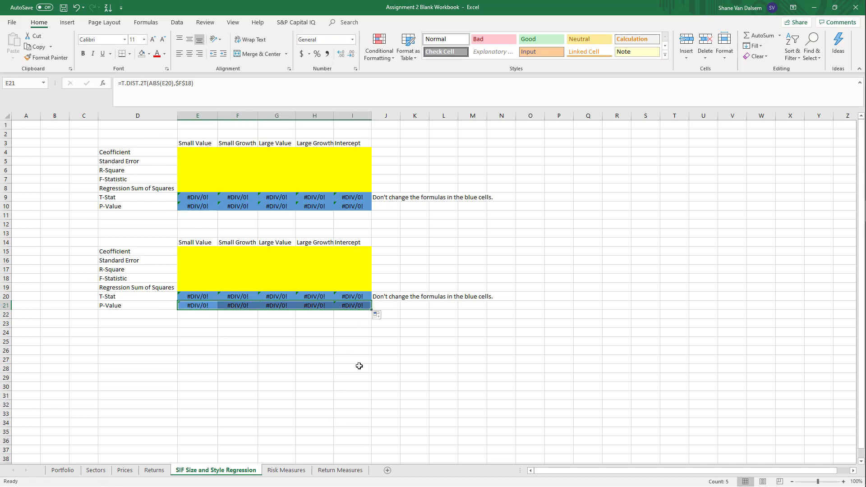
{"action": "left_click_drag", "start_coordinate": [359, 365], "coordinate": [359, 359]}
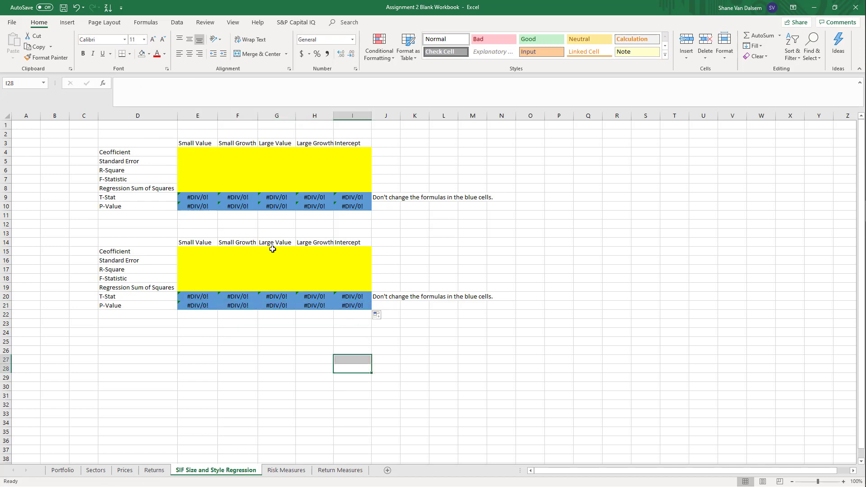
Begin a LINEST formula over the yellow block E15:I19 of the copied regression table
{"action": "left_click", "coordinate": [189, 255]}
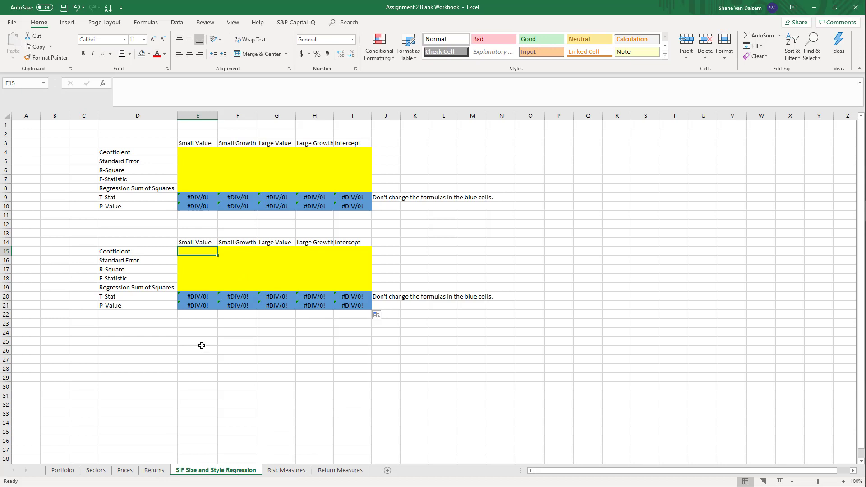
{"action": "left_click_drag", "start_coordinate": [194, 251], "coordinate": [366, 289]}
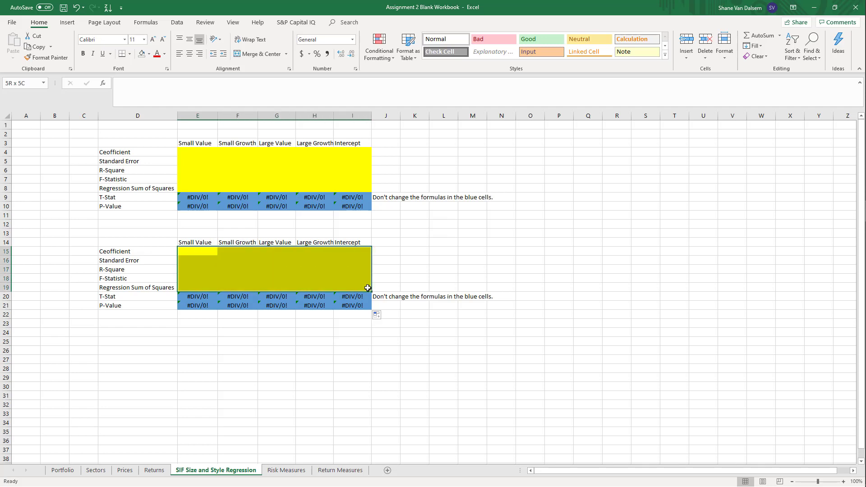
{"action": "key", "text": "F2"}
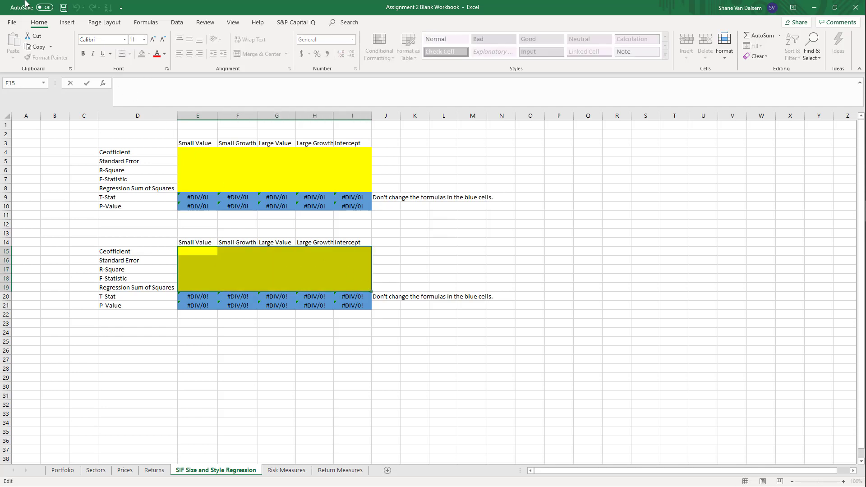
{"action": "type", "text": "=linest"}
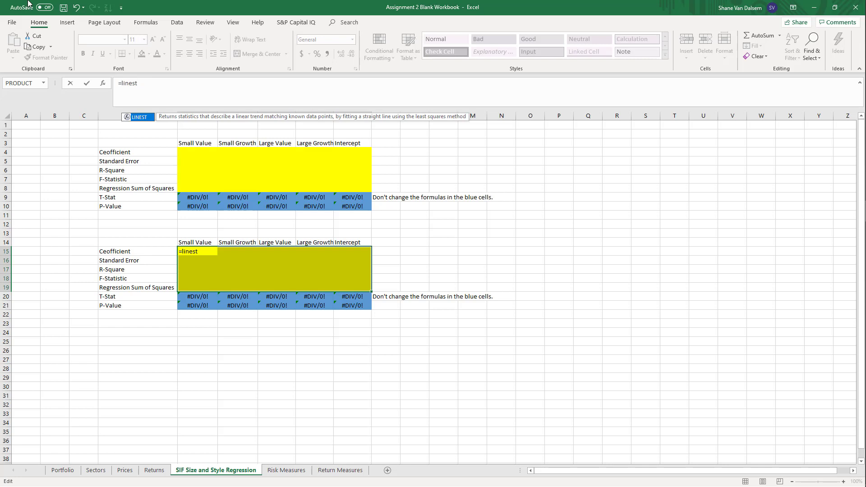
{"action": "type", "text": "("}
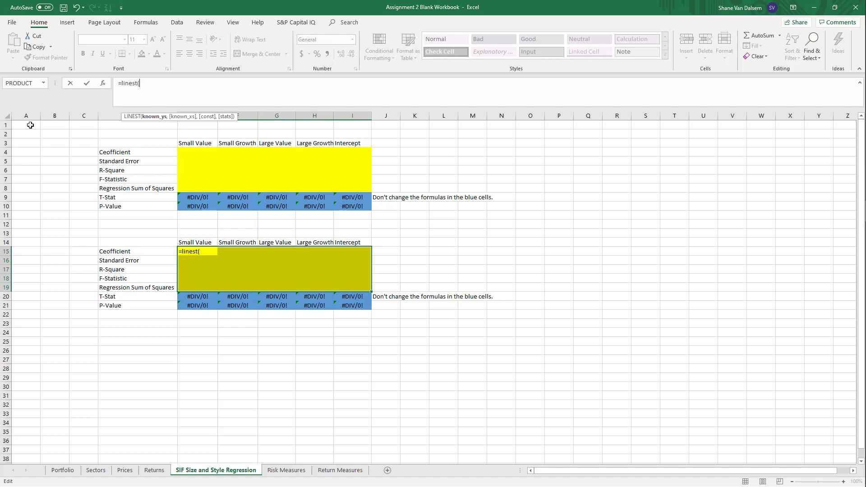
Set the LINEST formula's known y values to the SPY returns in Returns!I3:I62
{"action": "left_click", "coordinate": [147, 471]}
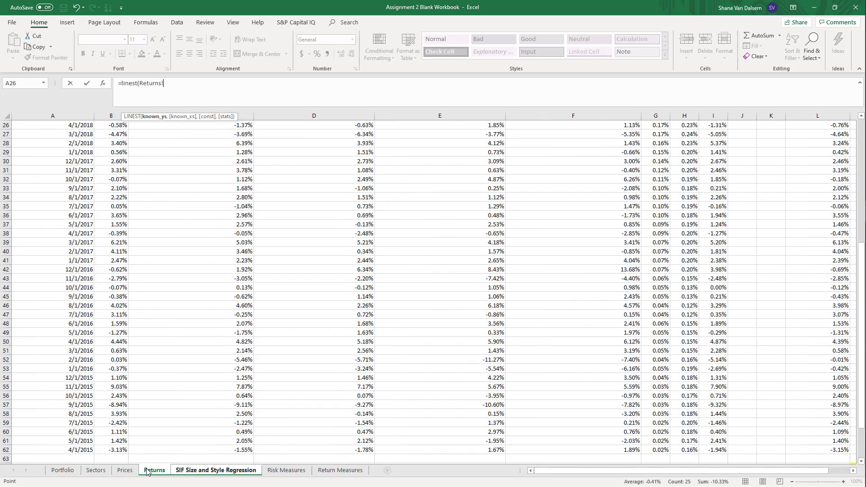
{"action": "scroll", "coordinate": [208, 405], "scroll_direction": "up", "scroll_amount": 8}
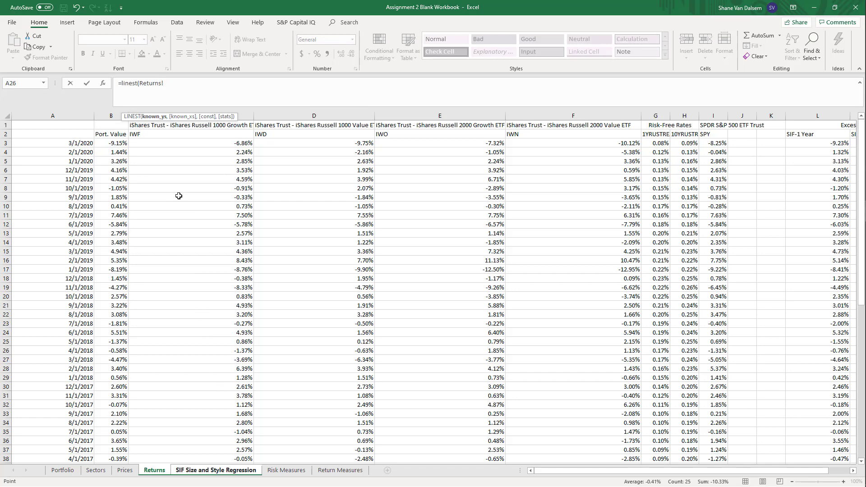
{"action": "key", "text": "Right"}
{"action": "key", "text": "Right"}
{"action": "key", "text": "Right"}
{"action": "key", "text": "Right"}
{"action": "key", "text": "Right"}
{"action": "key", "text": "Right"}
{"action": "key", "text": "Right"}
{"action": "key", "text": "Right"}
{"action": "left_click_drag", "start_coordinate": [715, 143], "coordinate": [731, 370]}
{"action": "type", "text": ","}
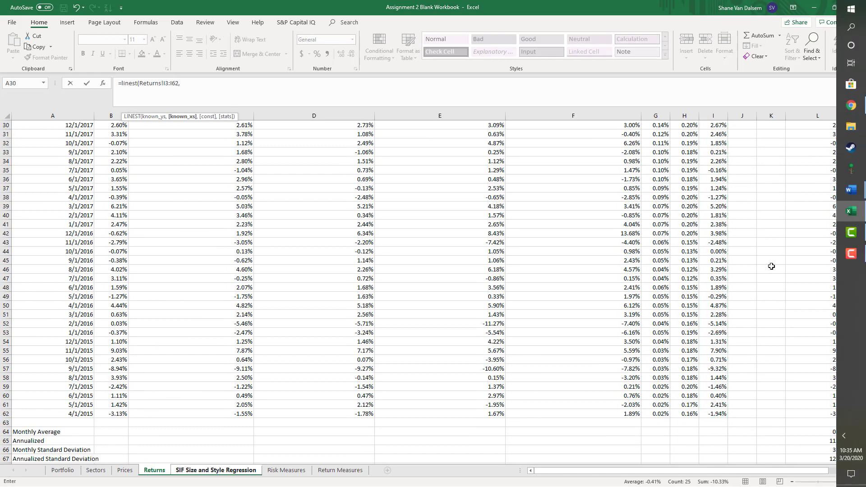
Set the known x values to Returns!C3:F62 and enter the LINEST as an array formula across E15:I19
{"action": "scroll", "coordinate": [414, 280], "scroll_direction": "up", "scroll_amount": 10}
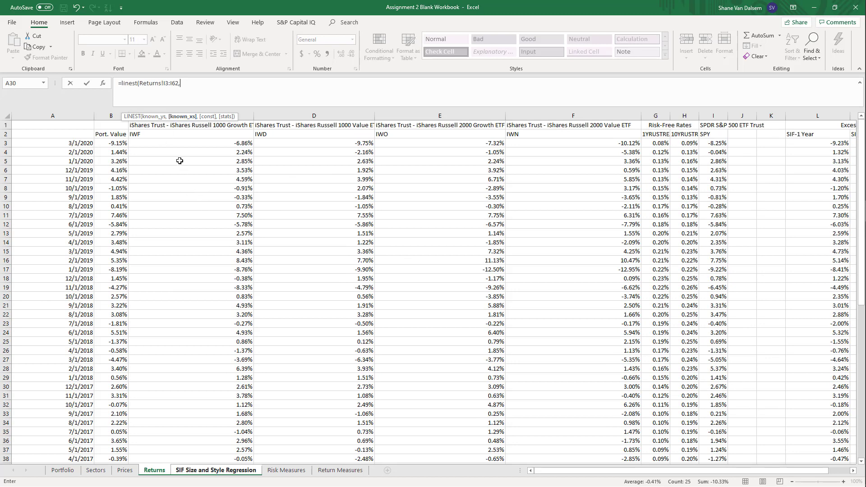
{"action": "left_click_drag", "start_coordinate": [149, 143], "coordinate": [536, 437]}
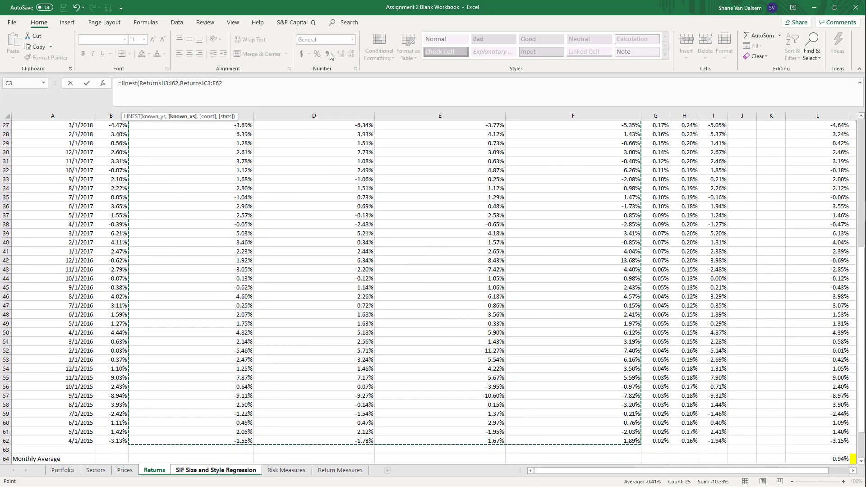
{"action": "type", "text": ")"}
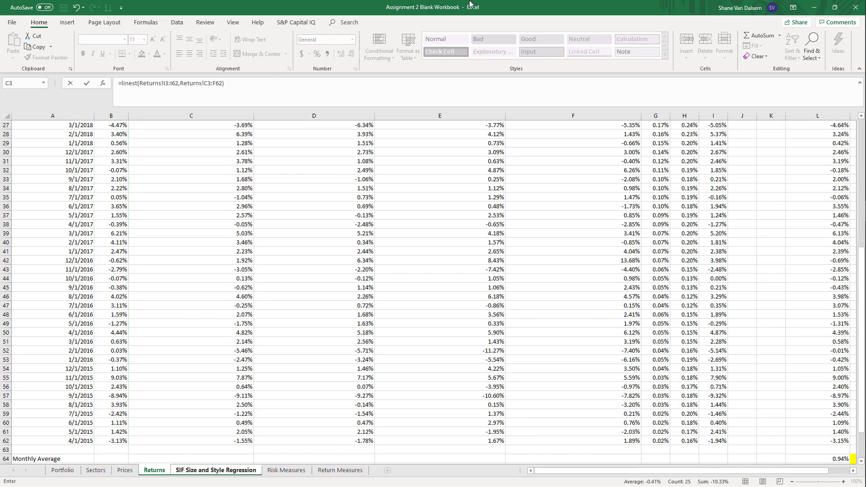
{"action": "key", "text": "ctrl+shift+Return"}
{"action": "key", "text": "Up"}
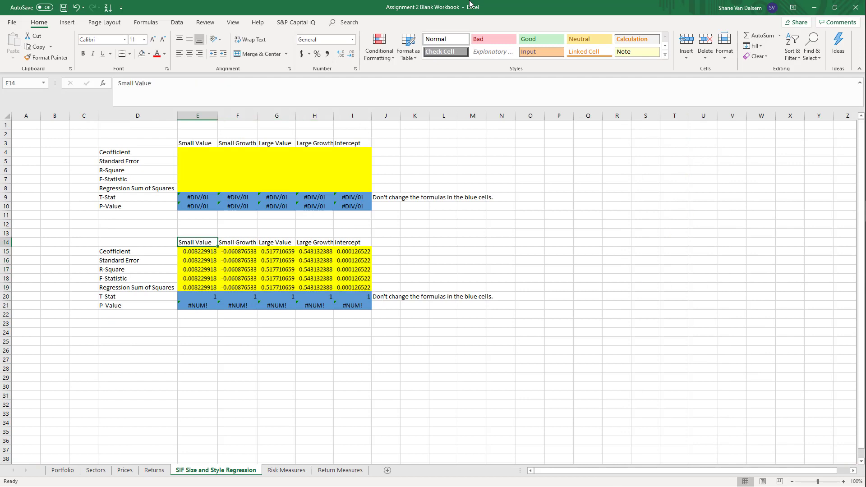
{"action": "key", "text": "Down"}
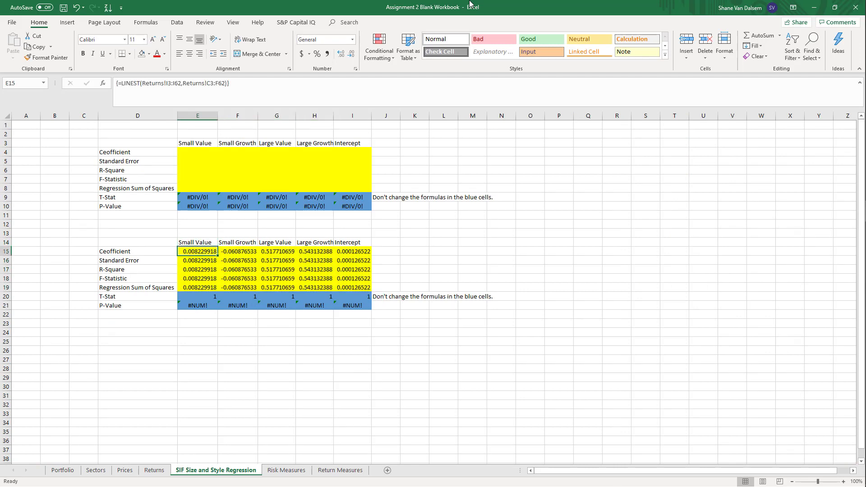
{"action": "type", "text": "v"}
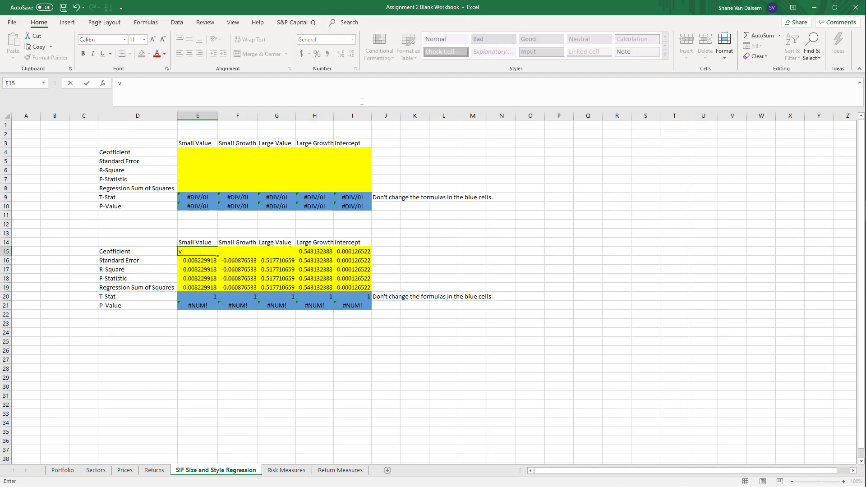
{"action": "key", "text": "Return"}
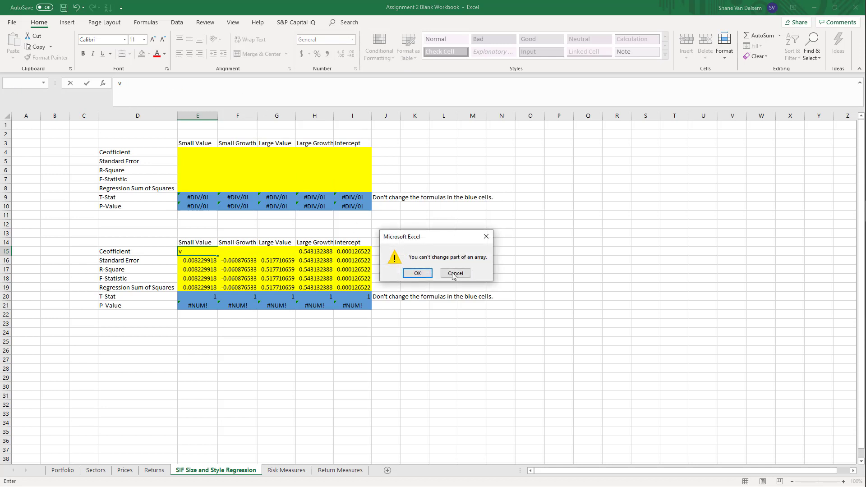
{"action": "left_click", "coordinate": [455, 273]}
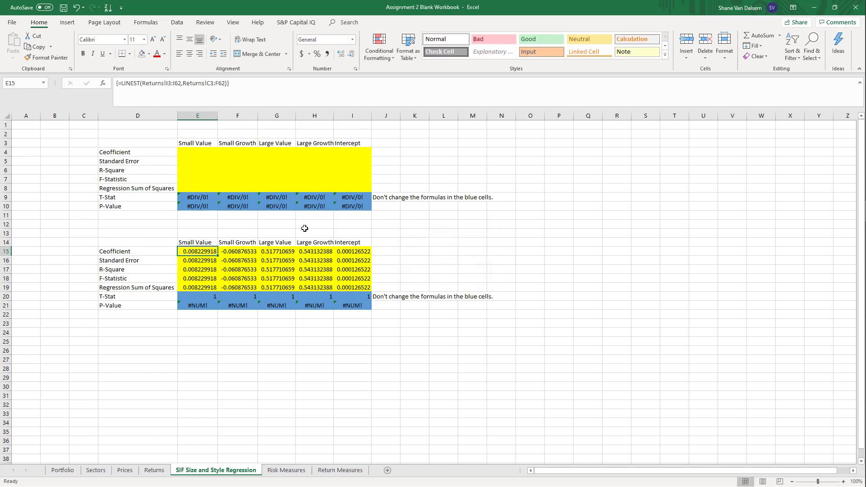
Add TRUE for both the const and stats arguments of the E15:I19 LINEST formula and re-enter it as an array
{"action": "left_click", "coordinate": [221, 83]}
{"action": "type", "text": ",tru"}
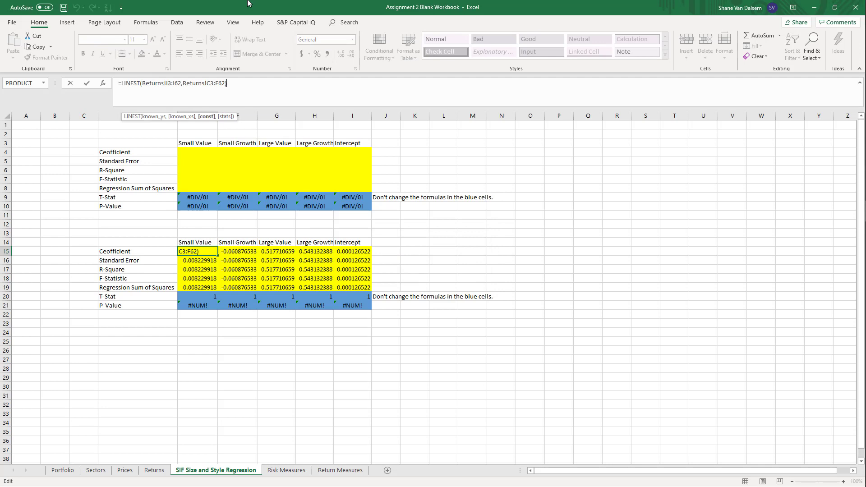
{"action": "type", "text": "e"}
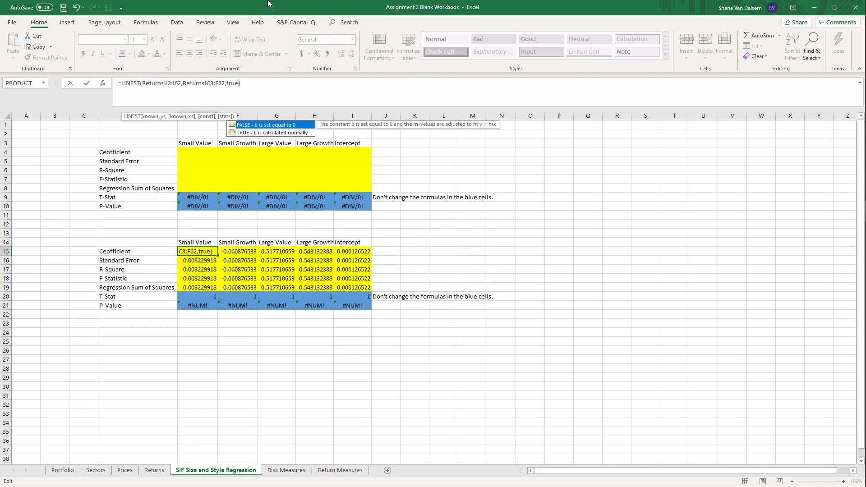
{"action": "type", "text": ",true"}
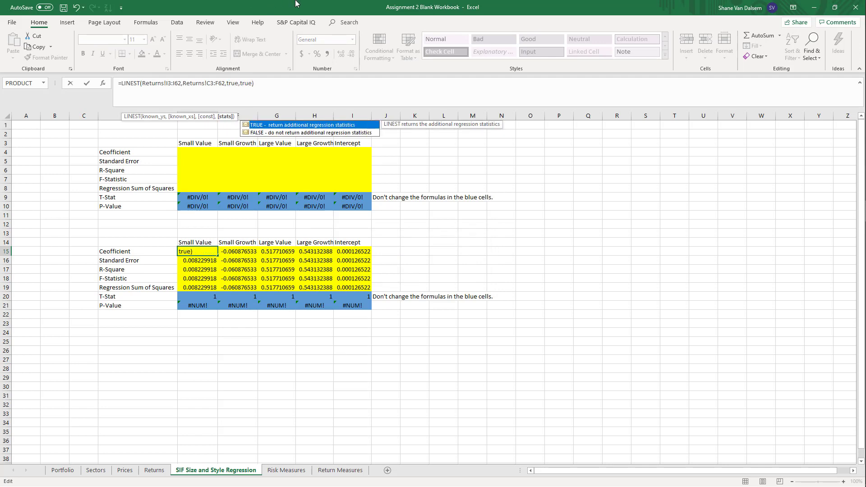
{"action": "key", "text": "ctrl+shift+Return"}
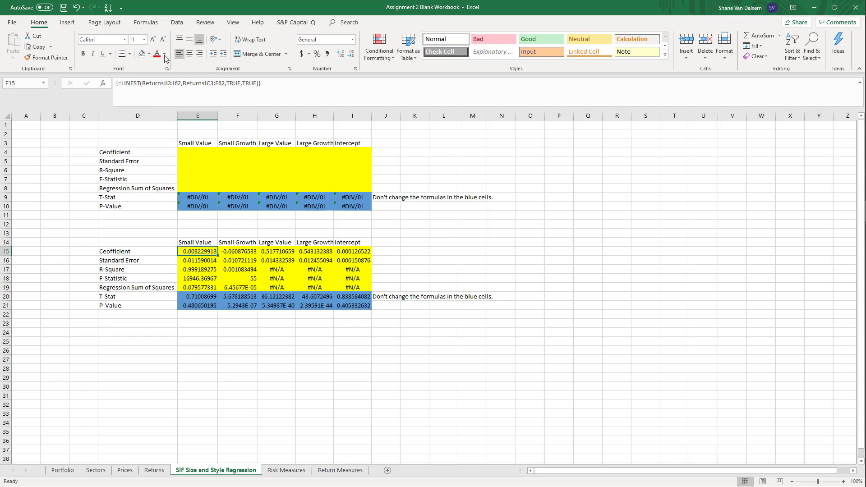
{"action": "left_click", "coordinate": [232, 83]}
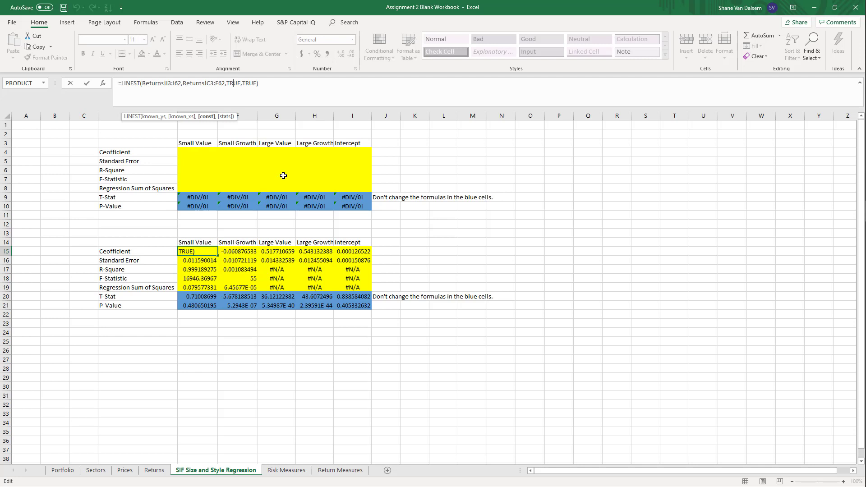
{"action": "key", "text": "ctrl+shift+Return"}
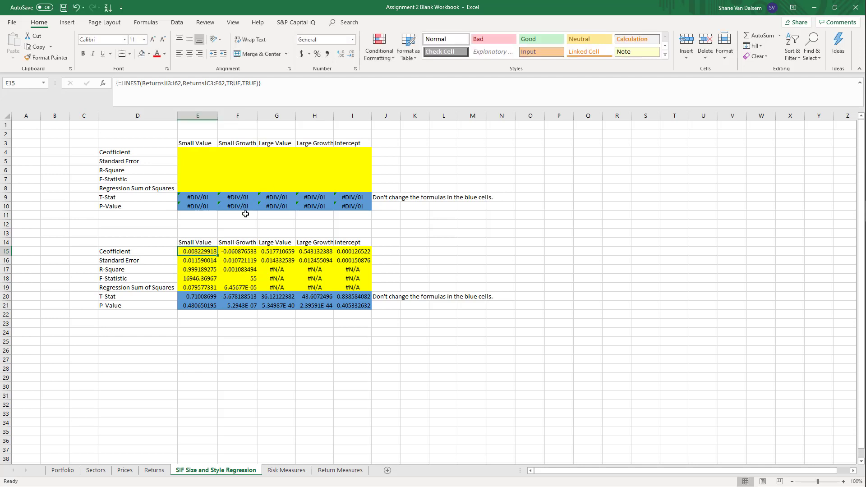
Examine the T-Stat and P-Value formulas for Small Value and Small Growth, including the degrees-of-freedom reference in F21
{"action": "left_click", "coordinate": [293, 394]}
{"action": "left_click", "coordinate": [231, 339]}
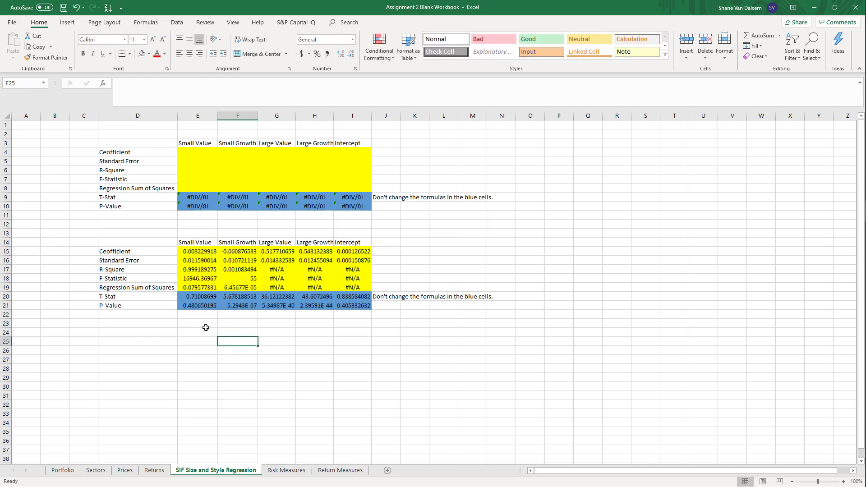
{"action": "left_click", "coordinate": [193, 301]}
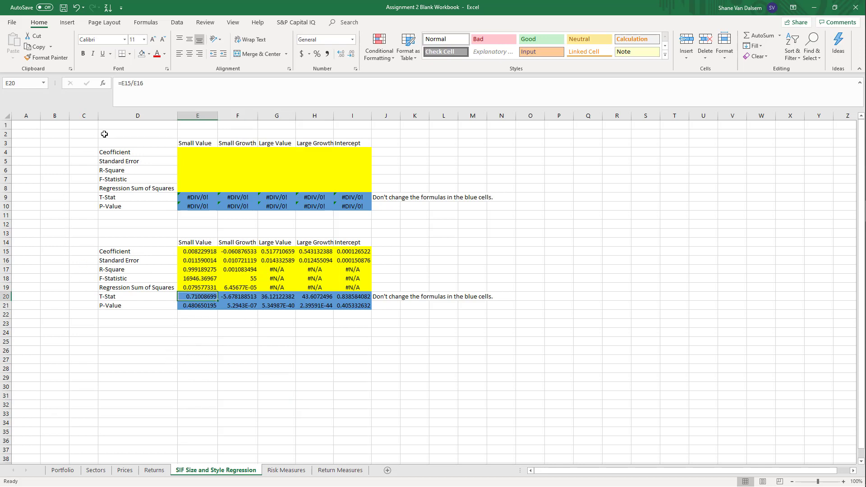
{"action": "key", "text": "Down"}
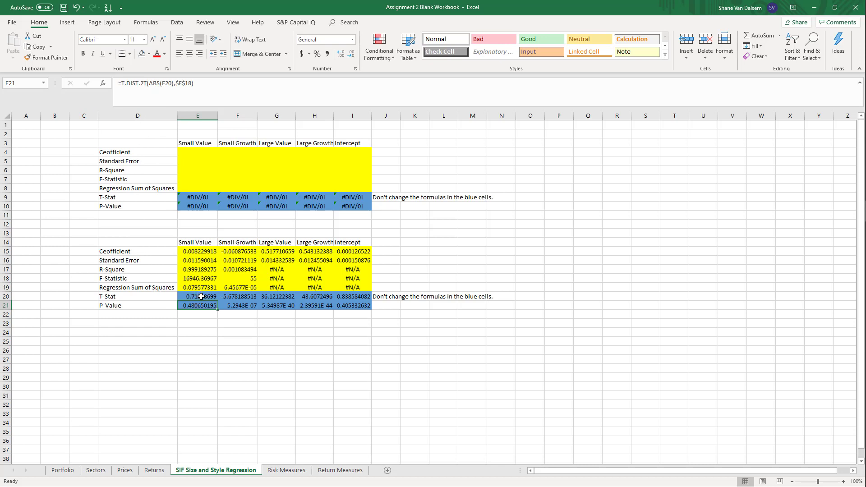
{"action": "left_click", "coordinate": [228, 297]}
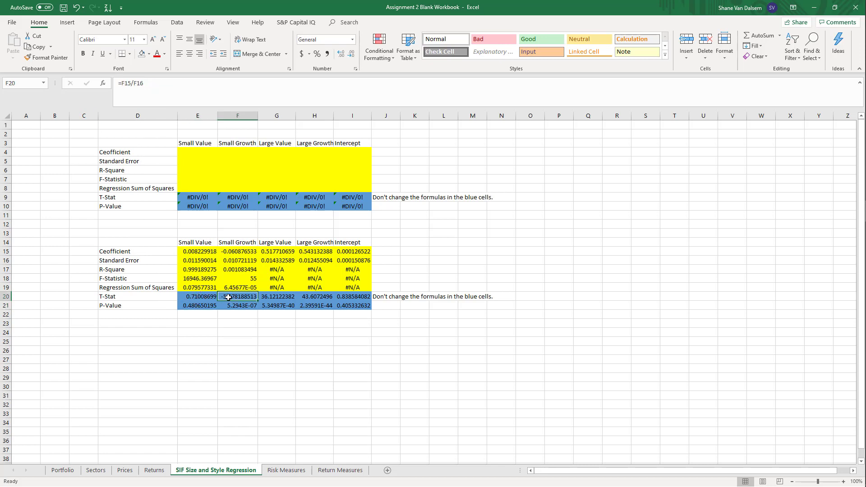
{"action": "left_click", "coordinate": [243, 307]}
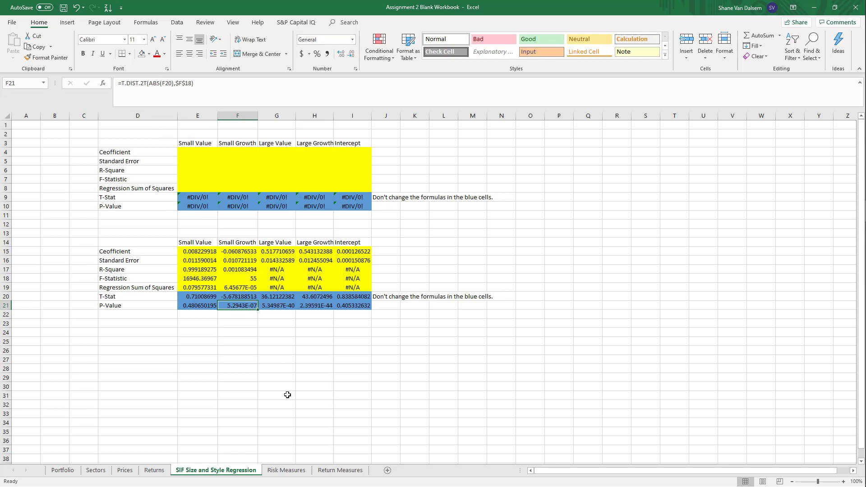
{"action": "left_click", "coordinate": [305, 361]}
{"action": "left_click", "coordinate": [247, 305]}
{"action": "left_click", "coordinate": [184, 83]}
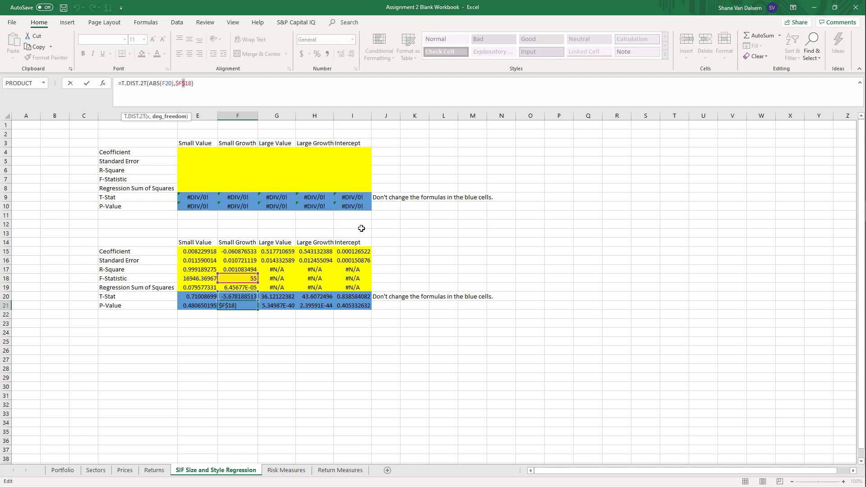
{"action": "key", "text": "Return"}
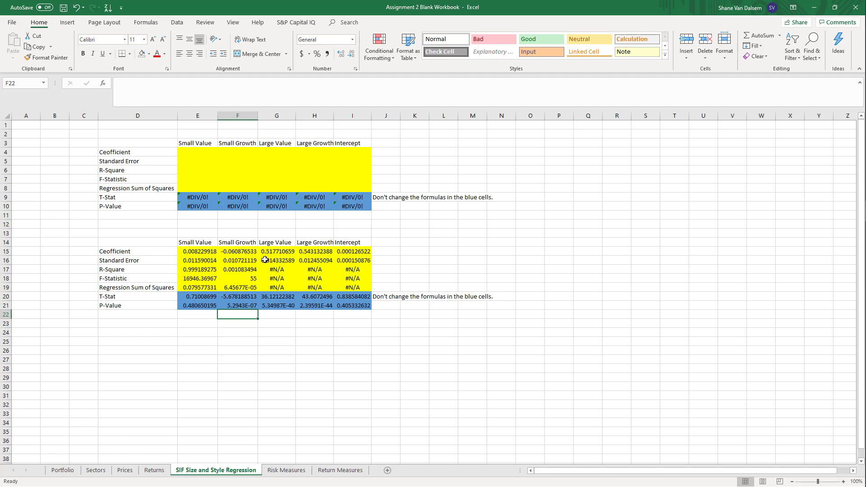
Compare the size and style coefficients in row 15 with their P-values in row 21 to judge significance
{"action": "left_click_drag", "start_coordinate": [286, 248], "coordinate": [312, 251]}
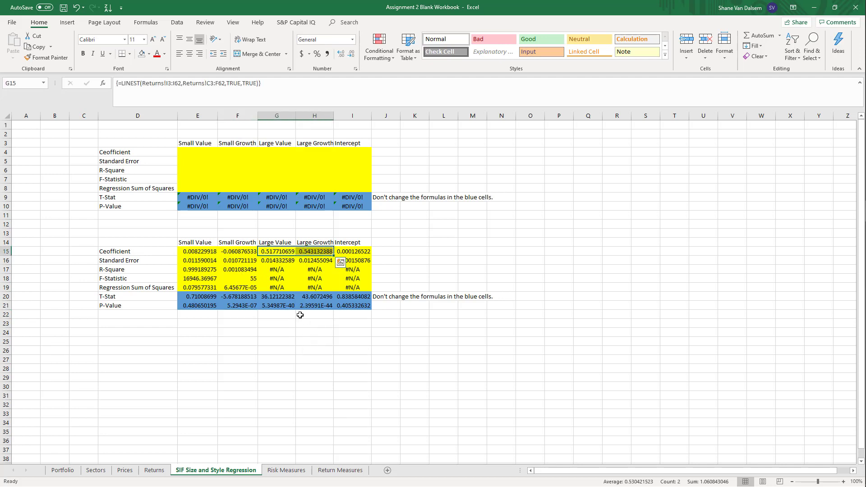
{"action": "left_click", "coordinate": [292, 343]}
{"action": "left_click", "coordinate": [233, 250]}
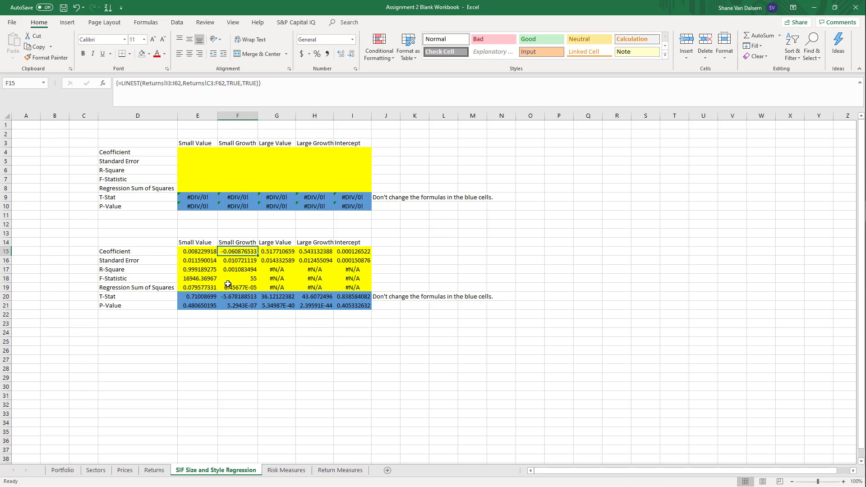
{"action": "left_click", "coordinate": [188, 251]}
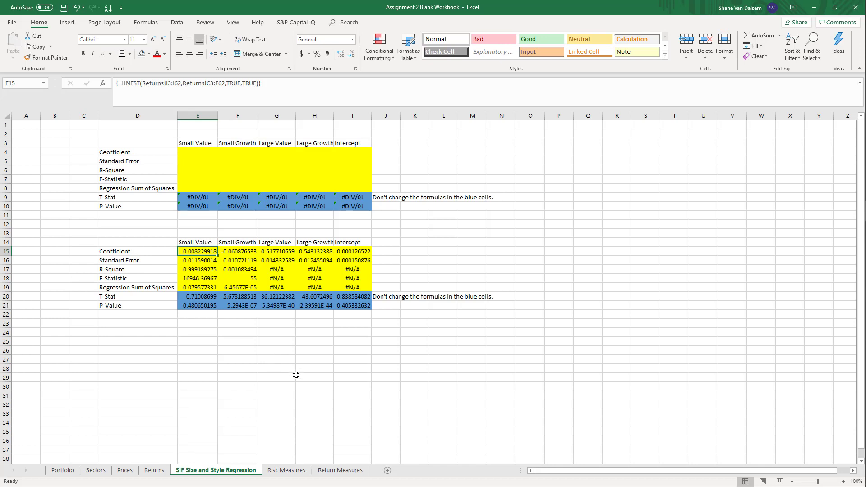
{"action": "left_click", "coordinate": [185, 306]}
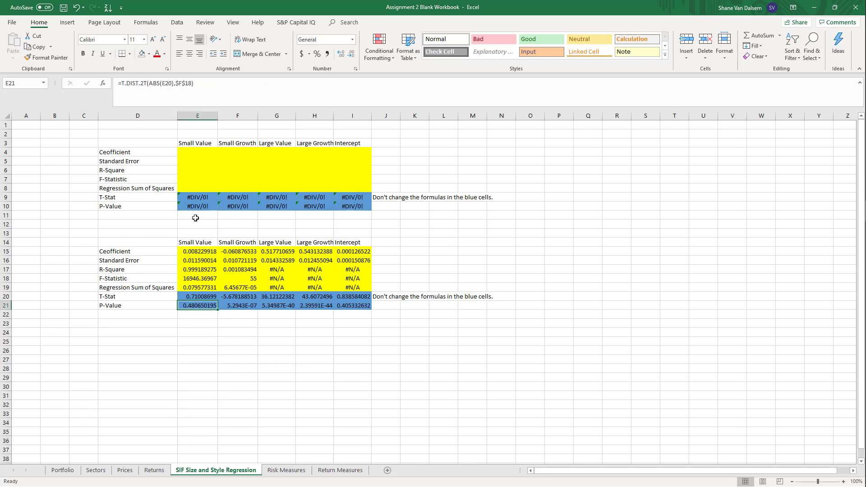
{"action": "left_click", "coordinate": [242, 252]}
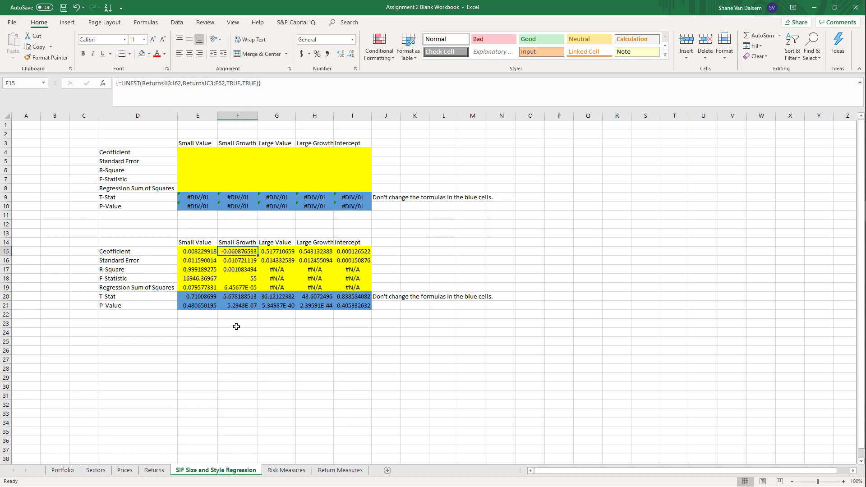
{"action": "left_click", "coordinate": [232, 306]}
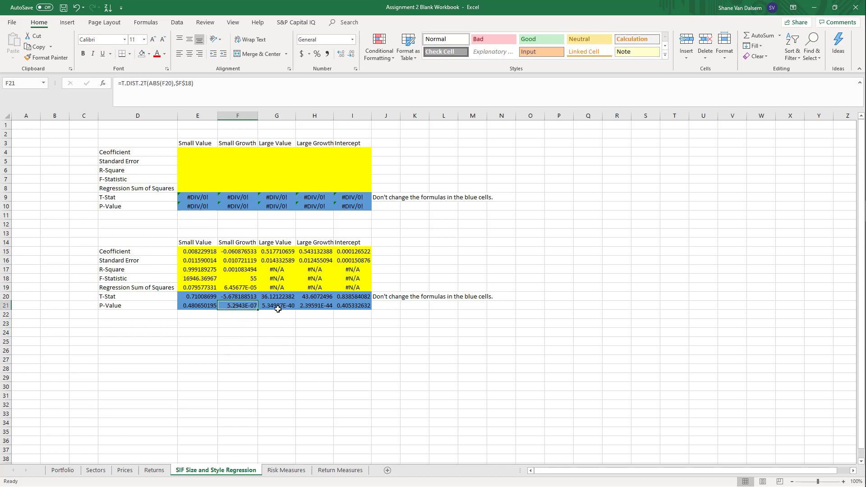
{"action": "left_click", "coordinate": [279, 306]}
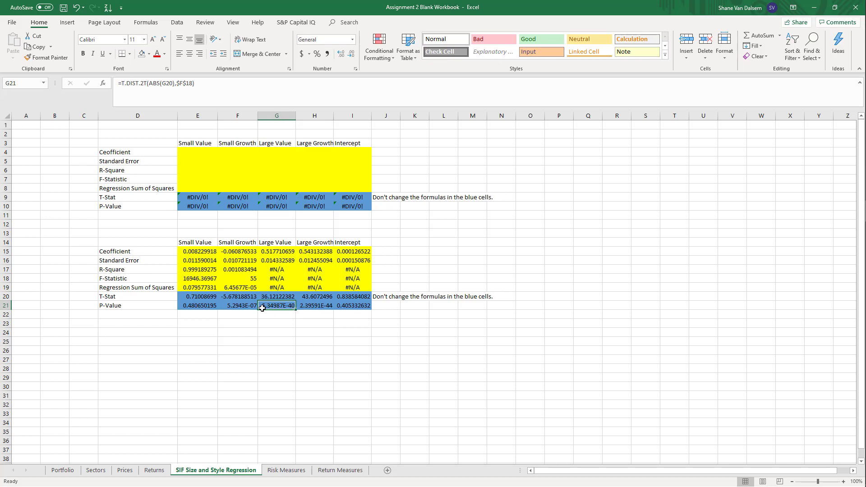
{"action": "left_click", "coordinate": [318, 347]}
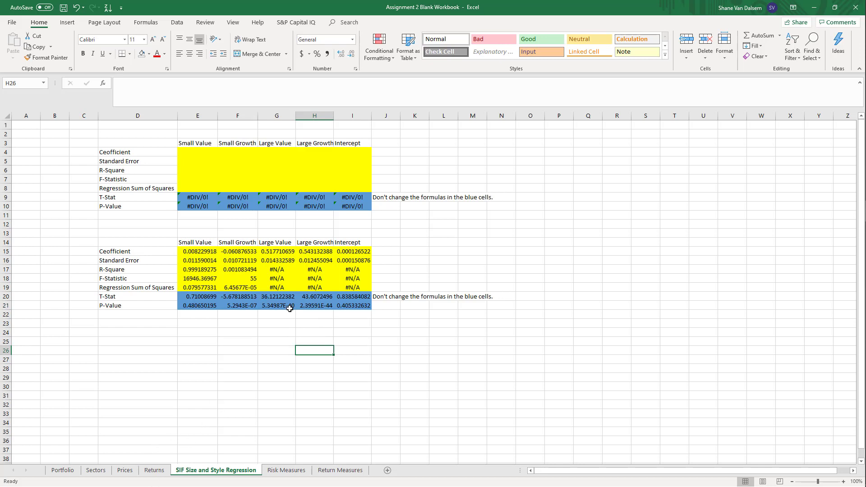
{"action": "left_click", "coordinate": [339, 422]}
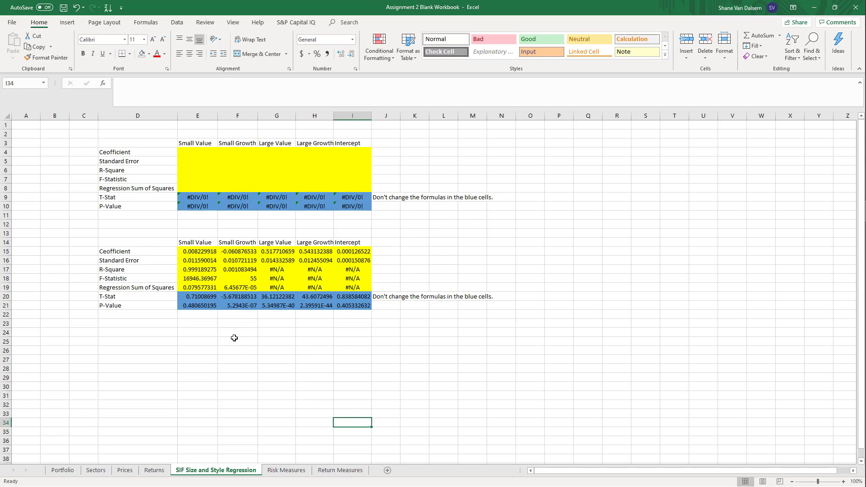
Check the fund return columns on the Returns sheet, and return to the SIF Size and Style Regression sheet
{"action": "left_click", "coordinate": [153, 470]}
{"action": "scroll", "coordinate": [174, 309], "scroll_direction": "up", "scroll_amount": 9}
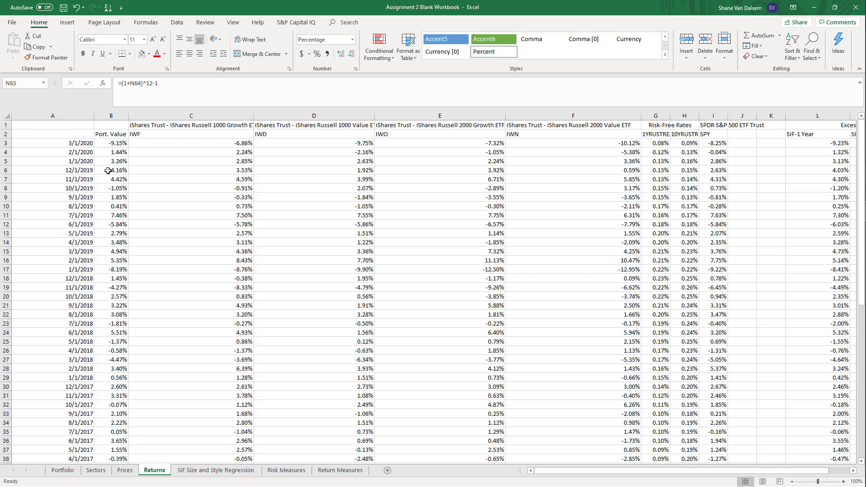
{"action": "left_click", "coordinate": [202, 471]}
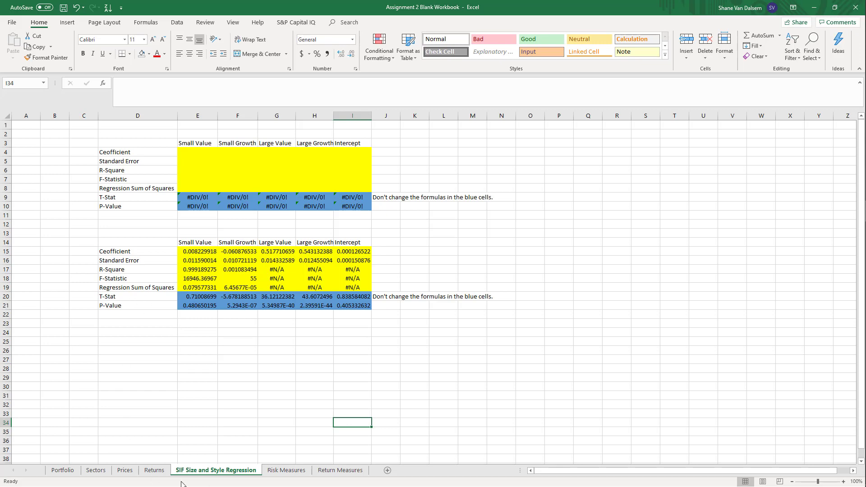
On the Risk Measures sheet, start the 1-year S&P 500 Sharpe Ratio formula in B4 with Returns!N65 as the numerator
{"action": "left_click", "coordinate": [286, 471]}
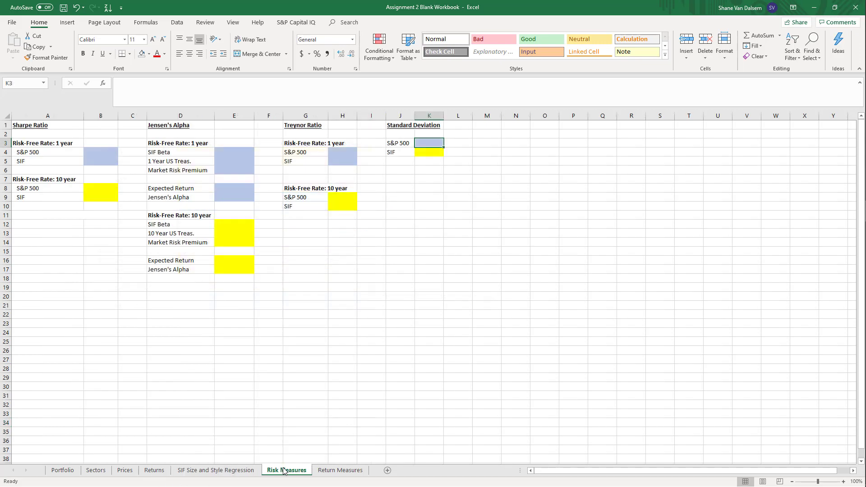
{"action": "left_click", "coordinate": [180, 350]}
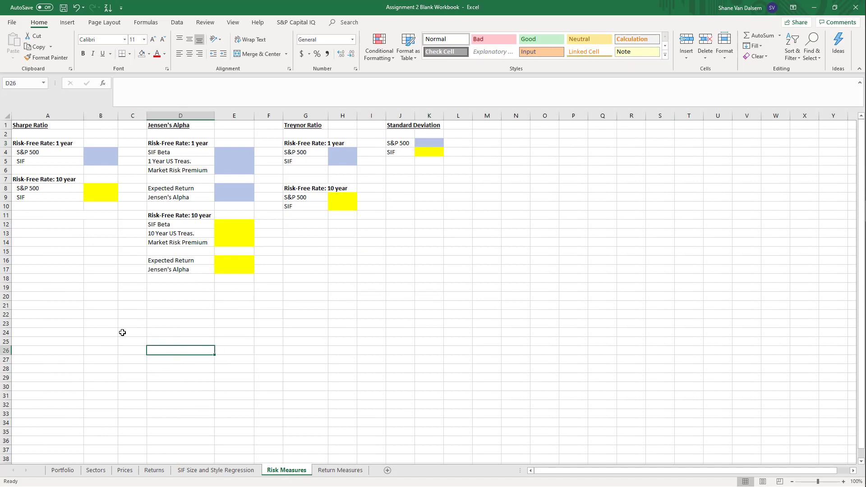
{"action": "left_click", "coordinate": [93, 150]}
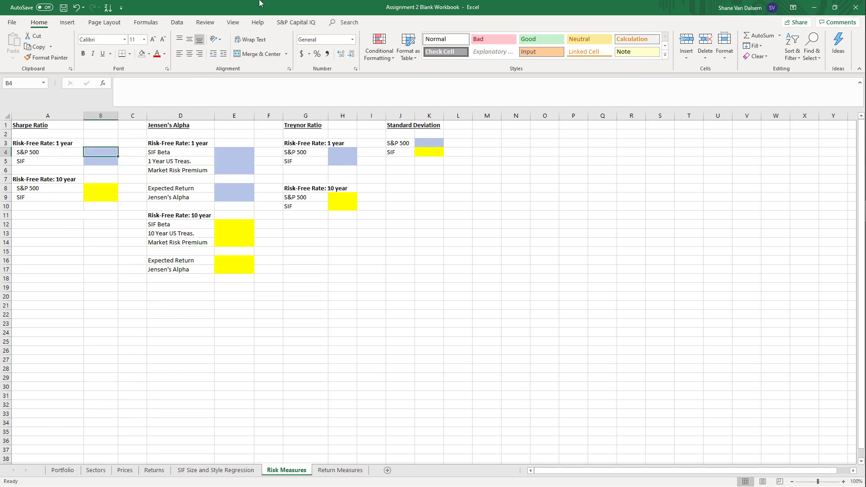
{"action": "type", "text": "="}
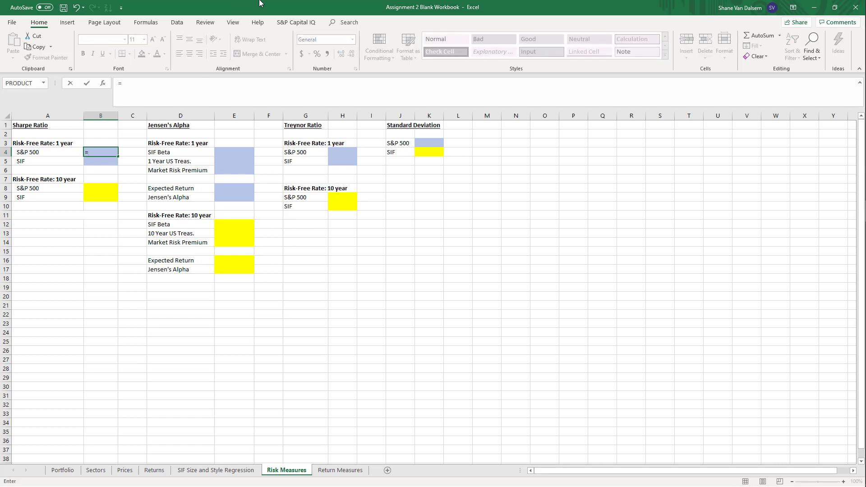
{"action": "left_click", "coordinate": [154, 471]}
{"action": "left_click", "coordinate": [285, 472]}
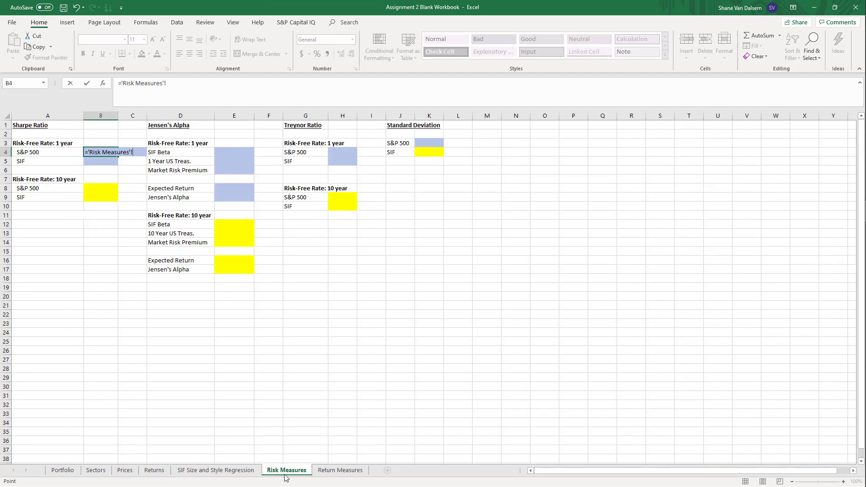
{"action": "left_click", "coordinate": [154, 472]}
{"action": "scroll", "coordinate": [654, 375], "scroll_direction": "down", "scroll_amount": 8}
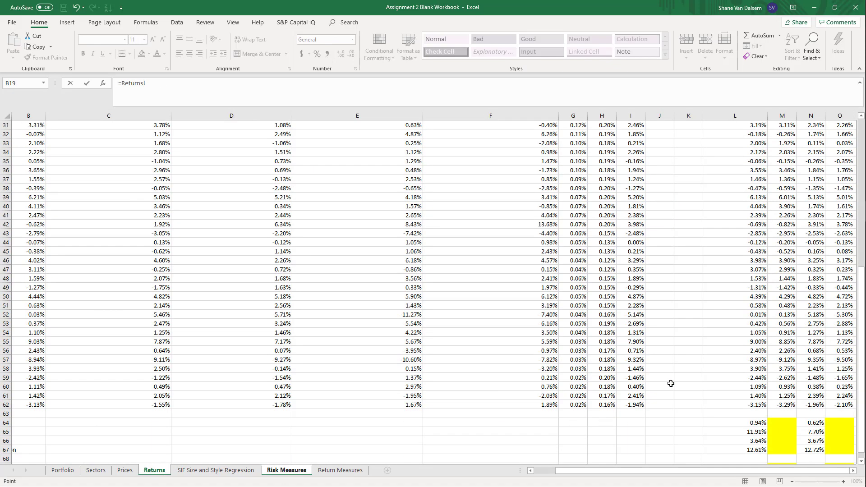
{"action": "scroll", "coordinate": [574, 429], "scroll_direction": "up", "scroll_amount": 13}
{"action": "scroll", "coordinate": [632, 422], "scroll_direction": "up", "scroll_amount": 1}
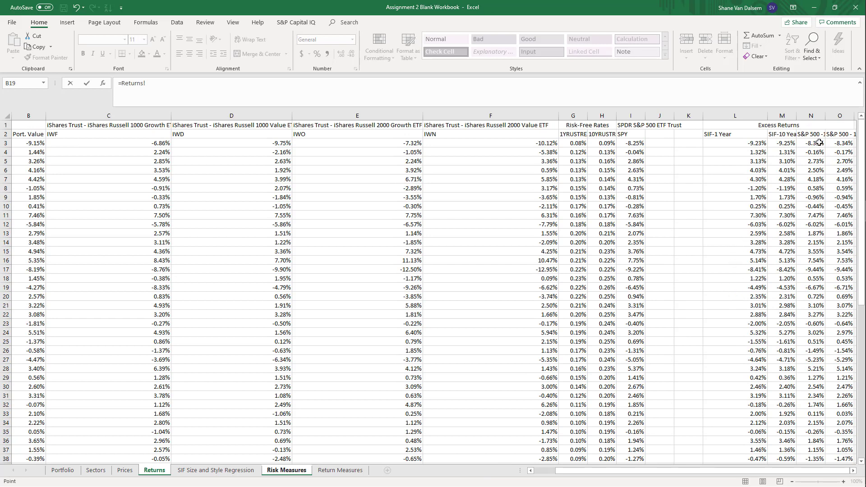
{"action": "left_click", "coordinate": [824, 116]}
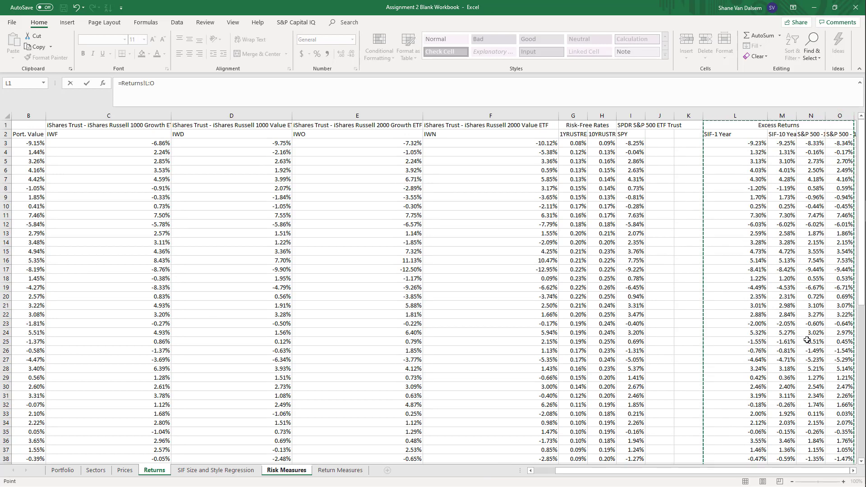
{"action": "scroll", "coordinate": [807, 340], "scroll_direction": "down", "scroll_amount": 12}
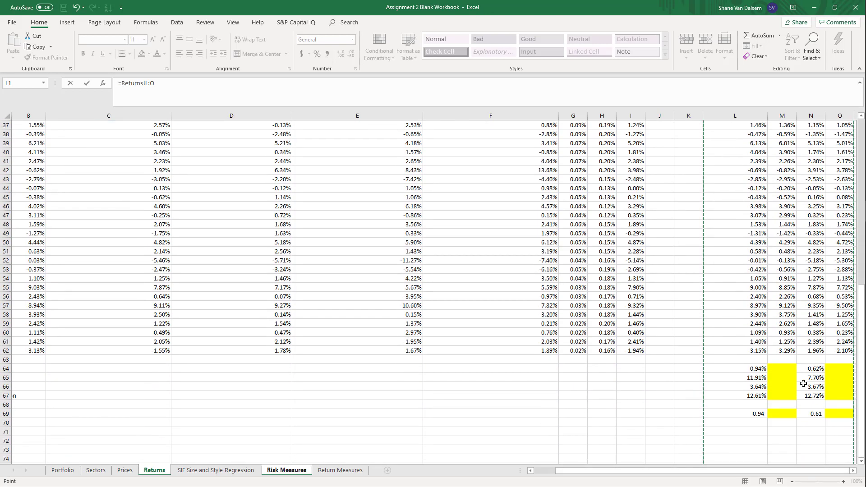
{"action": "left_click", "coordinate": [812, 377]}
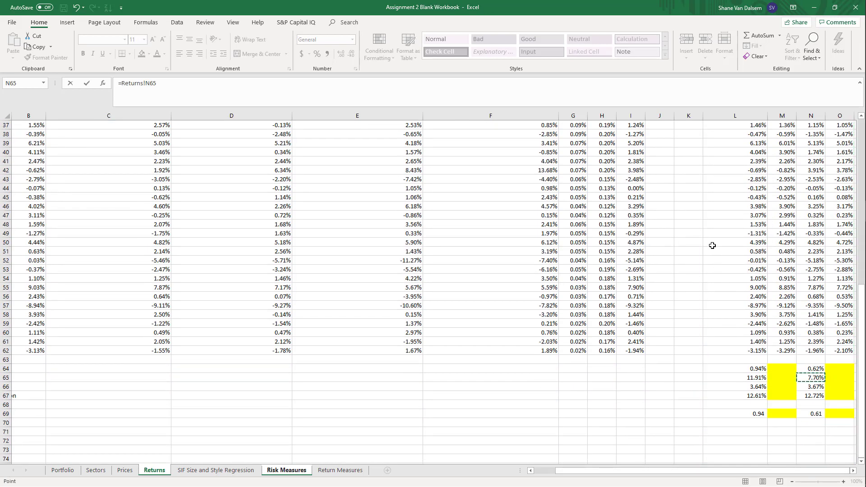
Divide the B4 formula by Returns!N67, enter it, and show the S&P 500 Sharpe ratio in comma style
{"action": "type", "text": "/"}
{"action": "left_click", "coordinate": [808, 397]}
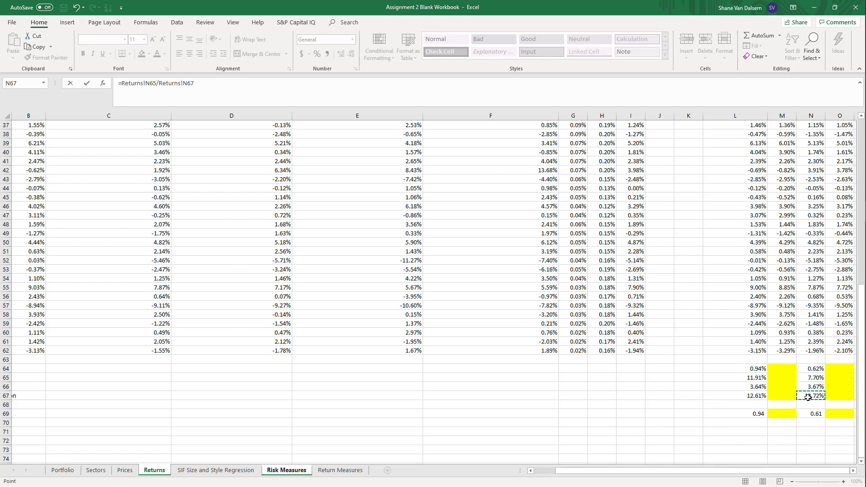
{"action": "key", "text": "Return"}
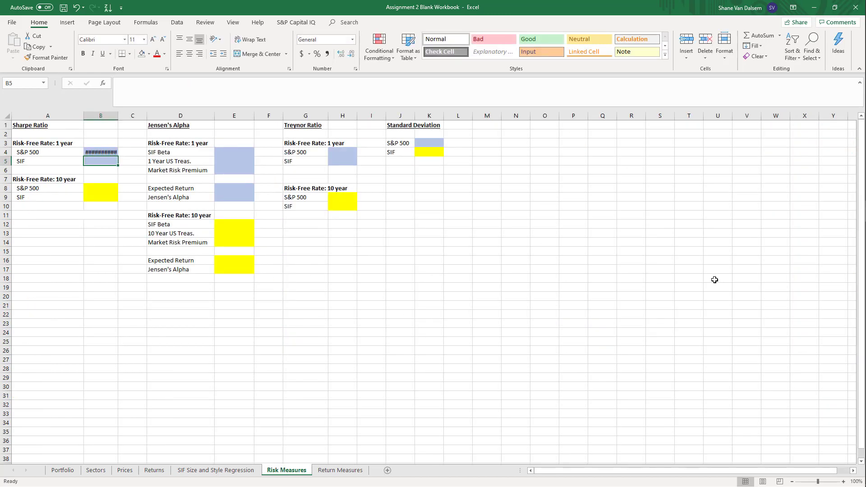
{"action": "key", "text": "Up"}
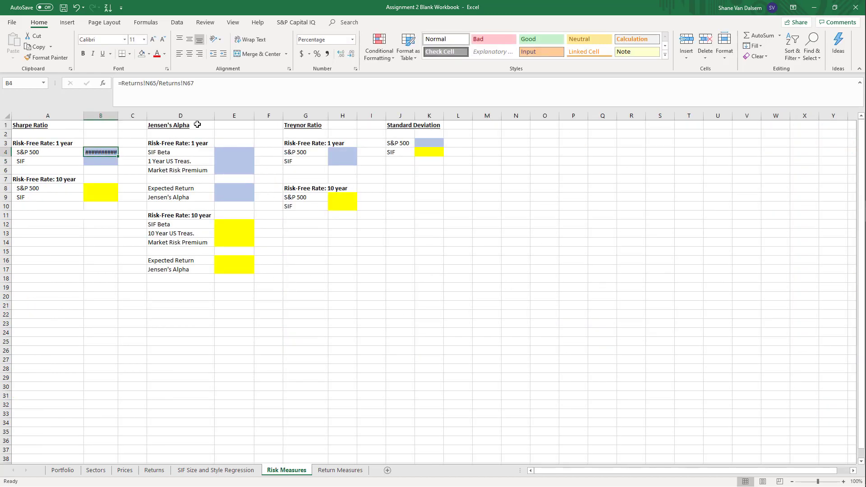
{"action": "left_click", "coordinate": [327, 54]}
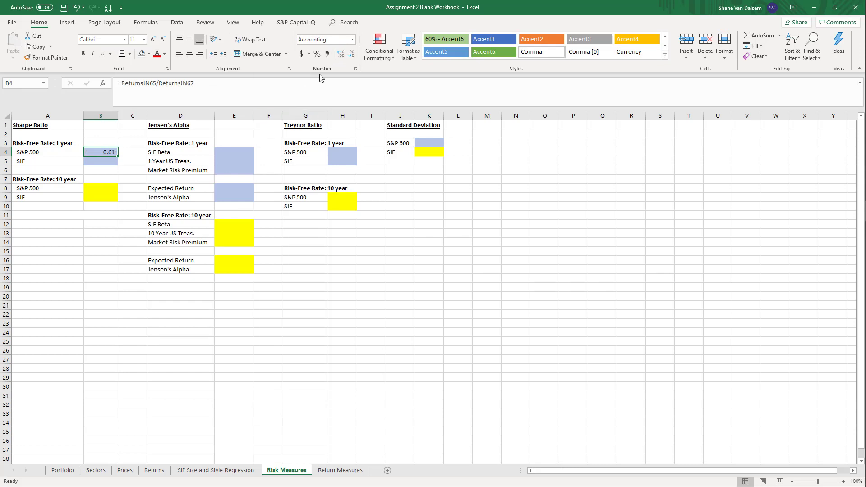
Calculate the 1-year SIF Sharpe ratio in B5 as Returns!L65/Returns!L67 and show it in comma style
{"action": "left_click", "coordinate": [102, 160]}
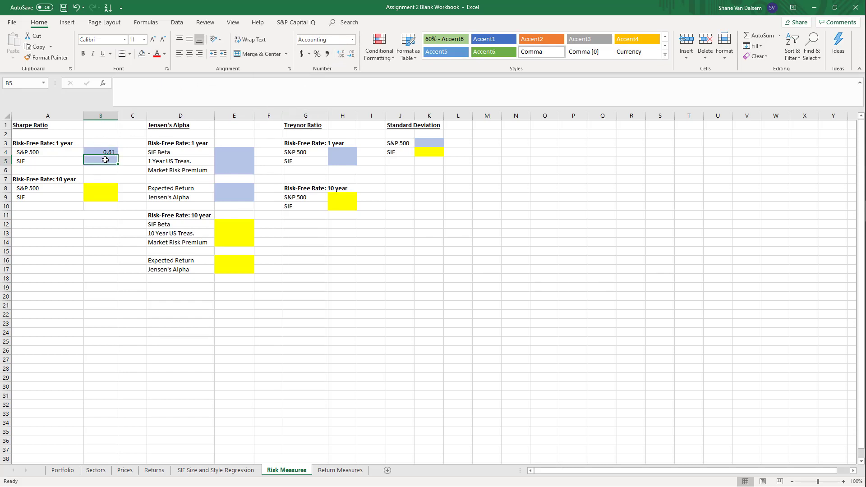
{"action": "type", "text": "="}
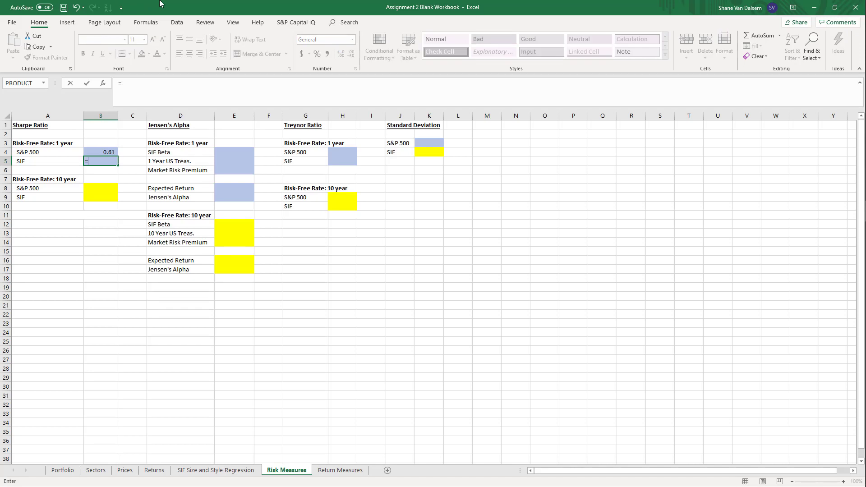
{"action": "left_click", "coordinate": [159, 472]}
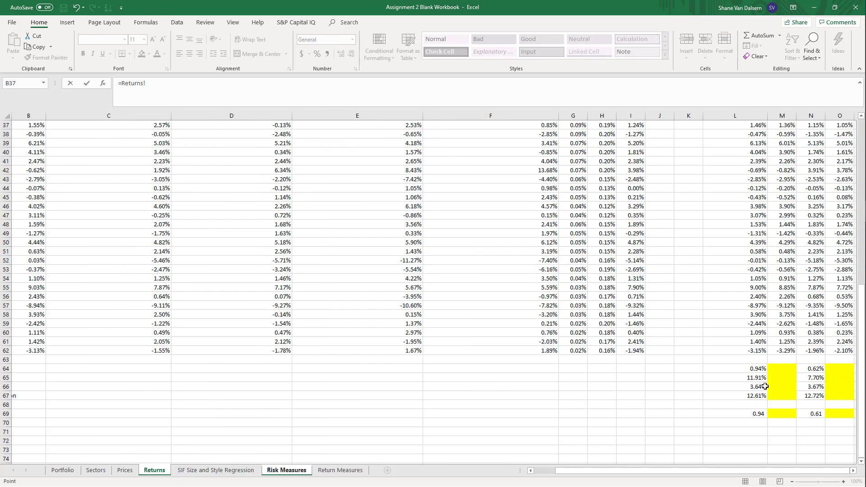
{"action": "left_click", "coordinate": [752, 378]}
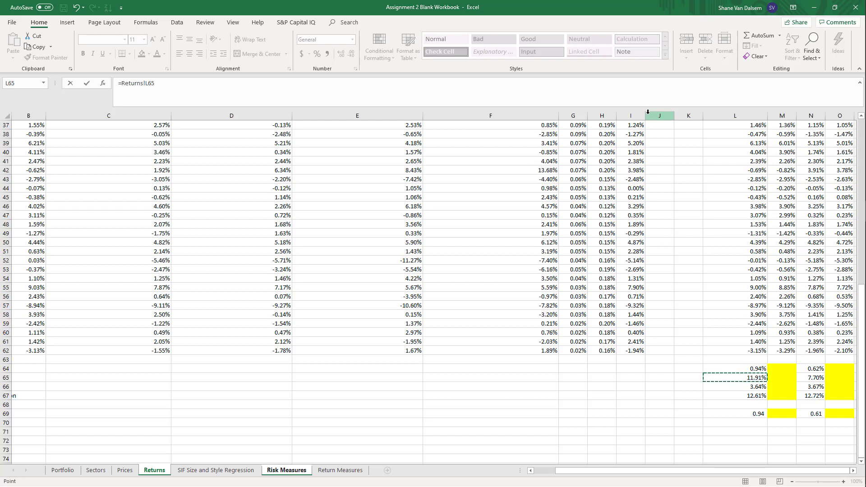
{"action": "type", "text": "/"}
{"action": "left_click", "coordinate": [749, 395]}
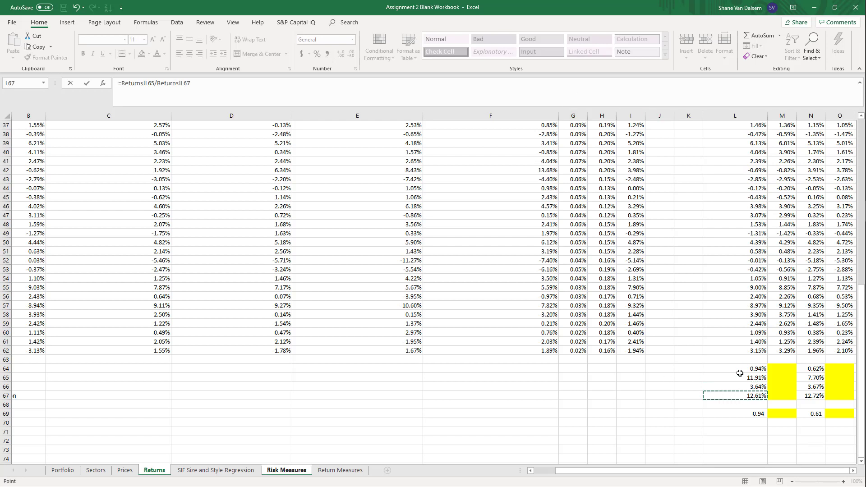
{"action": "key", "text": "Return"}
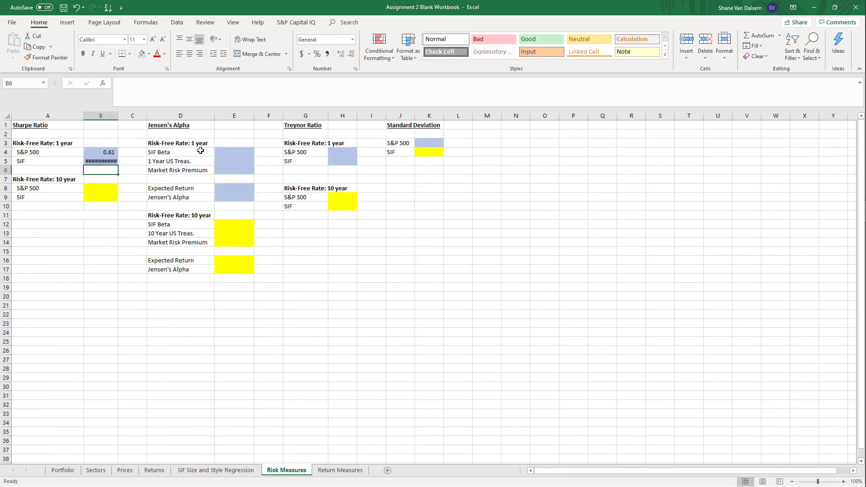
{"action": "left_click", "coordinate": [91, 162]}
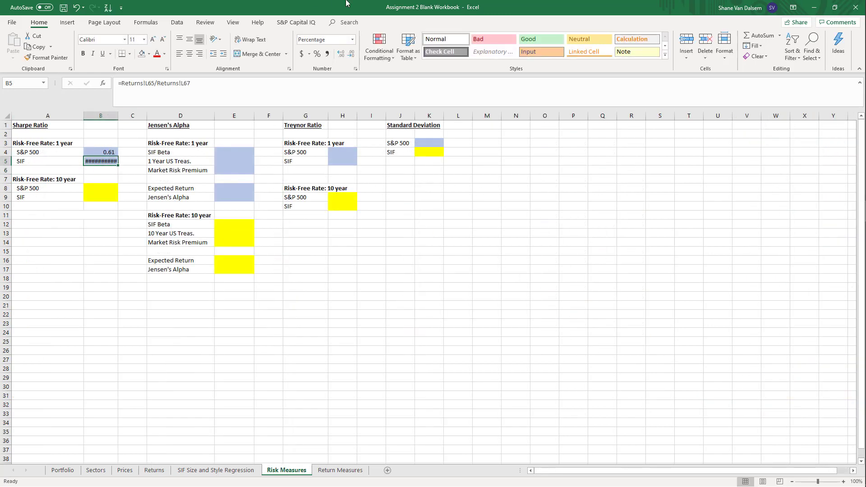
{"action": "left_click", "coordinate": [327, 54]}
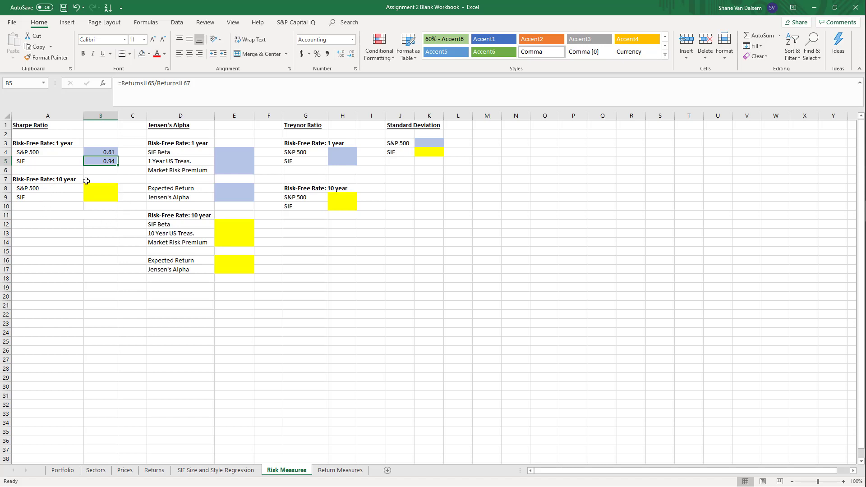
Start a SLOPE formula for the 1-year SIF Beta in E4, using the SIF excess returns Returns!L3:L62 as known_ys
{"action": "left_click", "coordinate": [90, 215]}
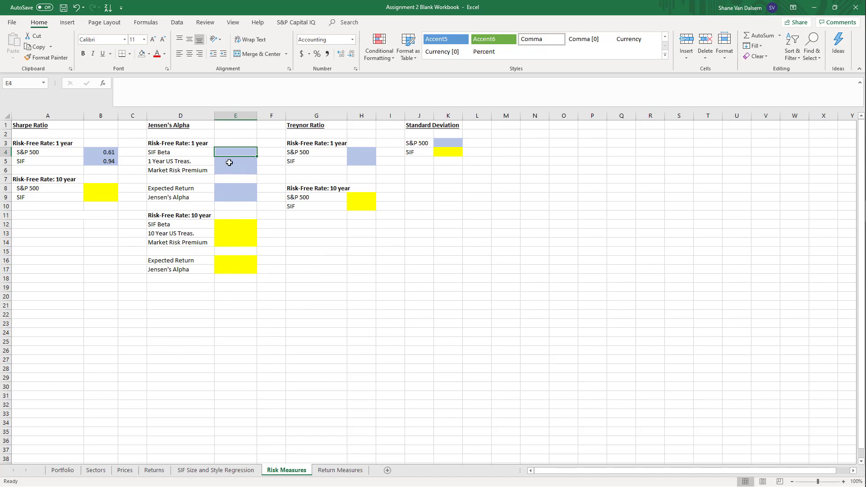
{"action": "type", "text": "=slope("}
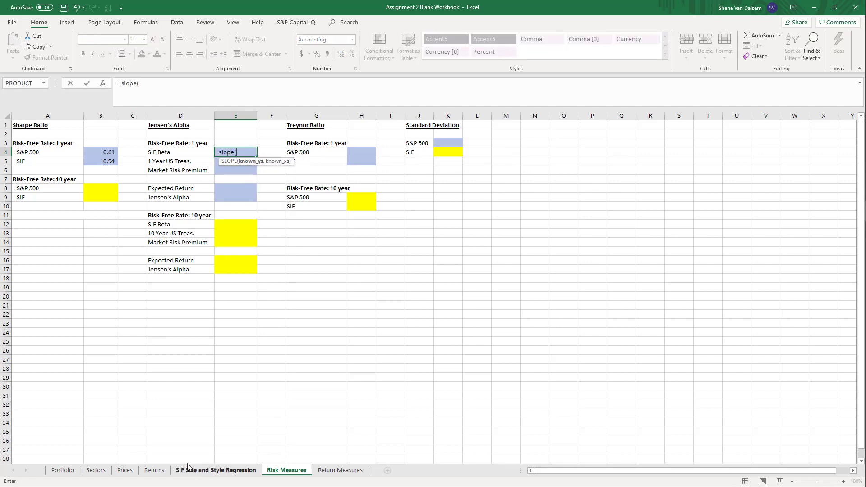
{"action": "left_click", "coordinate": [155, 470]}
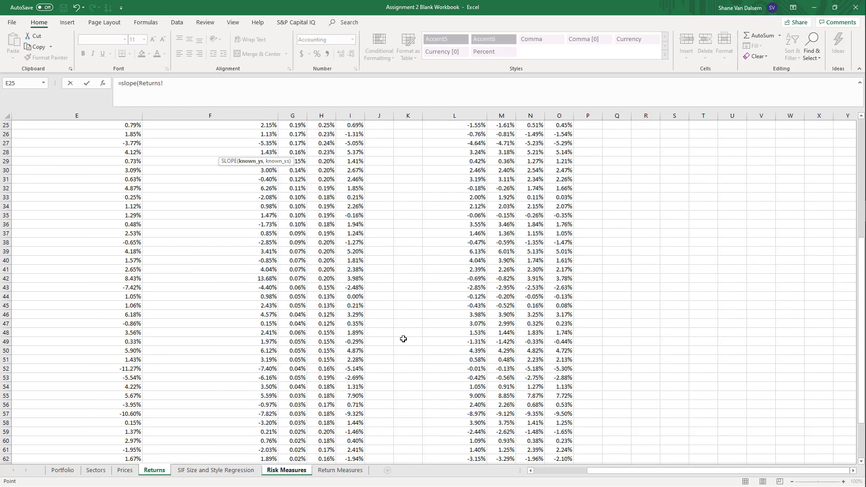
{"action": "scroll", "coordinate": [434, 369], "scroll_direction": "up", "scroll_amount": 8}
{"action": "left_click", "coordinate": [443, 142]}
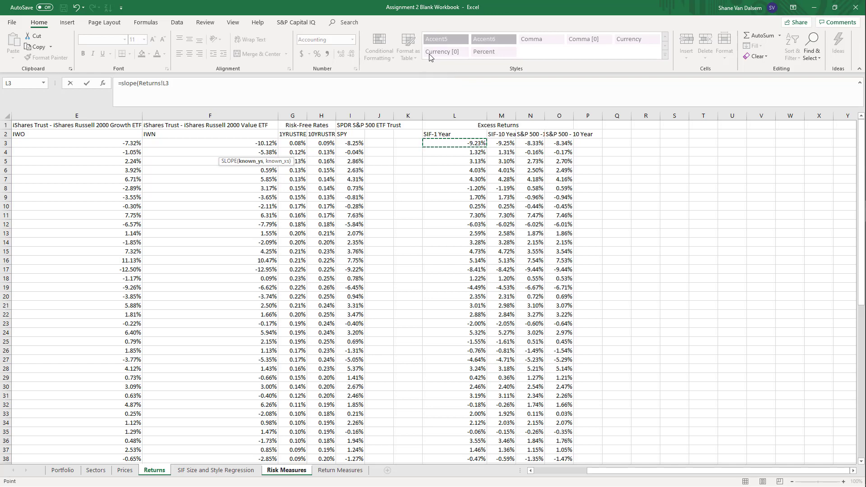
{"action": "key", "text": "ctrl+shift+Down"}
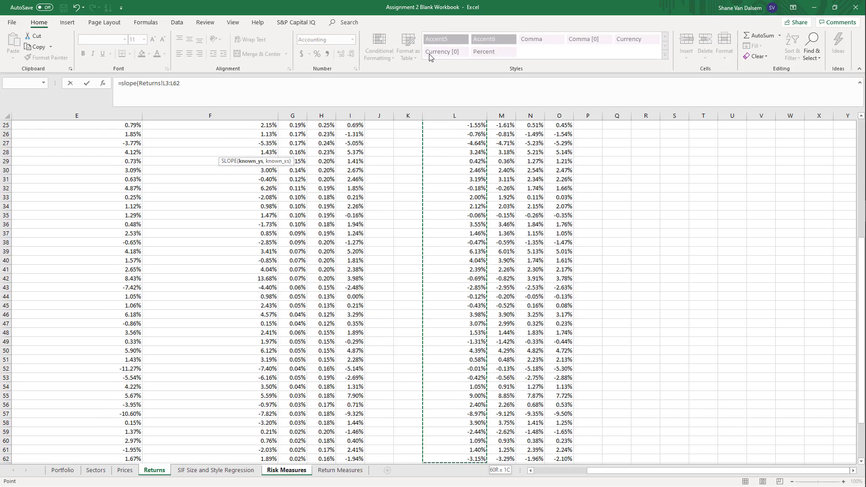
{"action": "type", "text": ","}
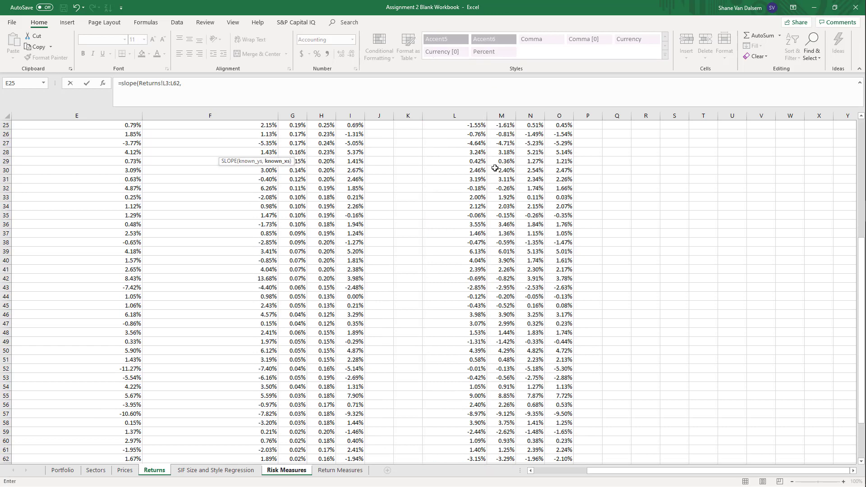
Use the 1-year S&P 500 excess returns Returns!N3:N62 as known_xs and enter the SIF Beta formula
{"action": "scroll", "coordinate": [494, 168], "scroll_direction": "up", "scroll_amount": 8}
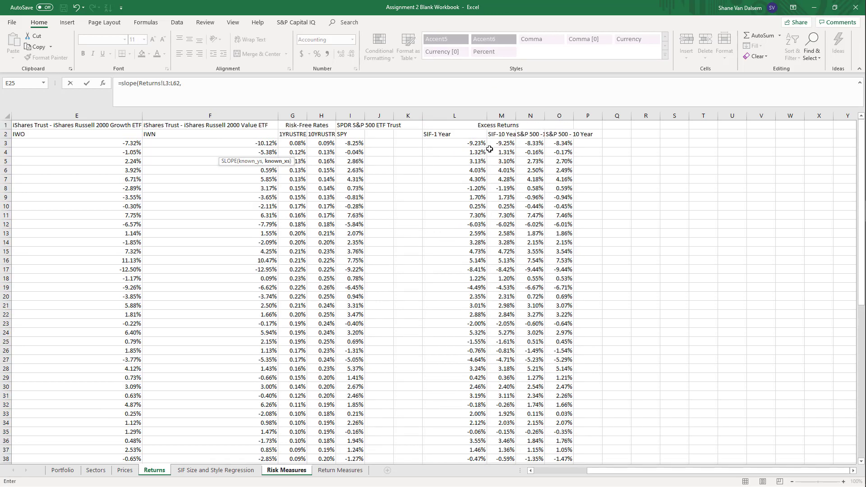
{"action": "left_click", "coordinate": [531, 134]}
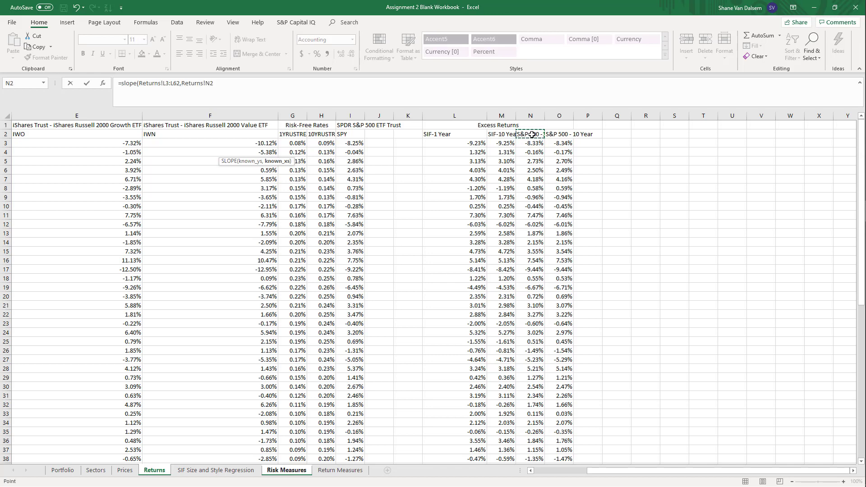
{"action": "left_click", "coordinate": [529, 140]}
{"action": "key", "text": "ctrl+shift+Down"}
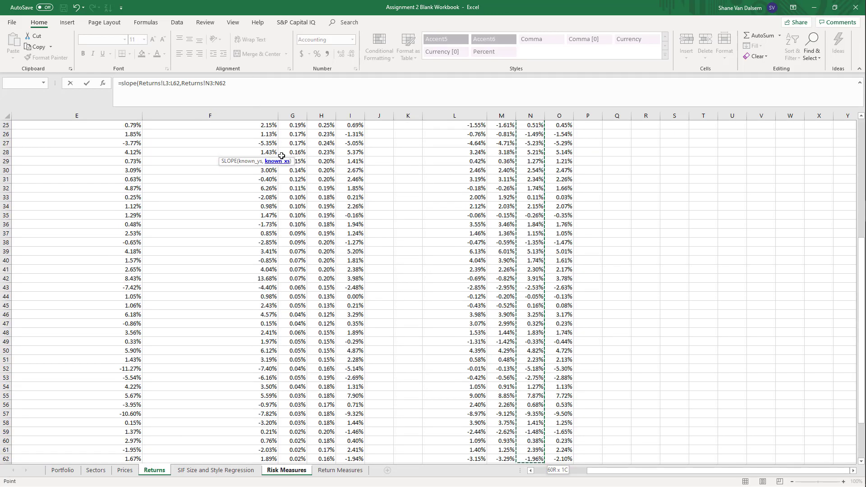
{"action": "type", "text": ")"}
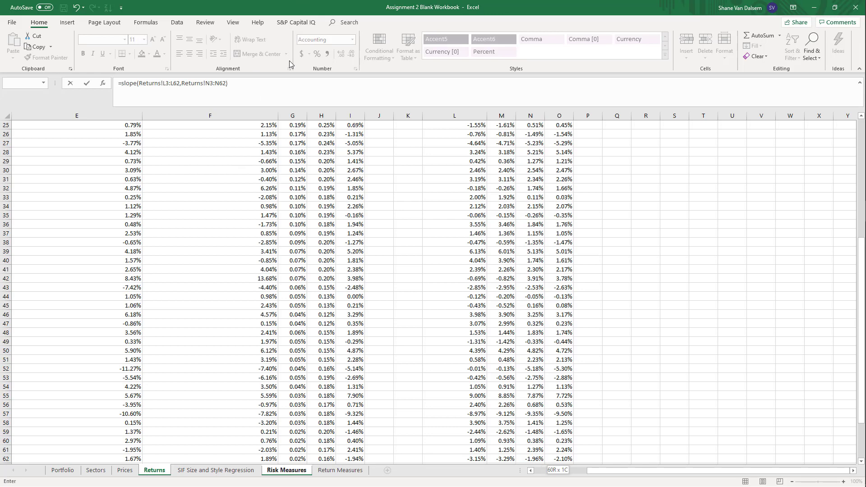
{"action": "key", "text": "Return"}
{"action": "key", "text": "Up"}
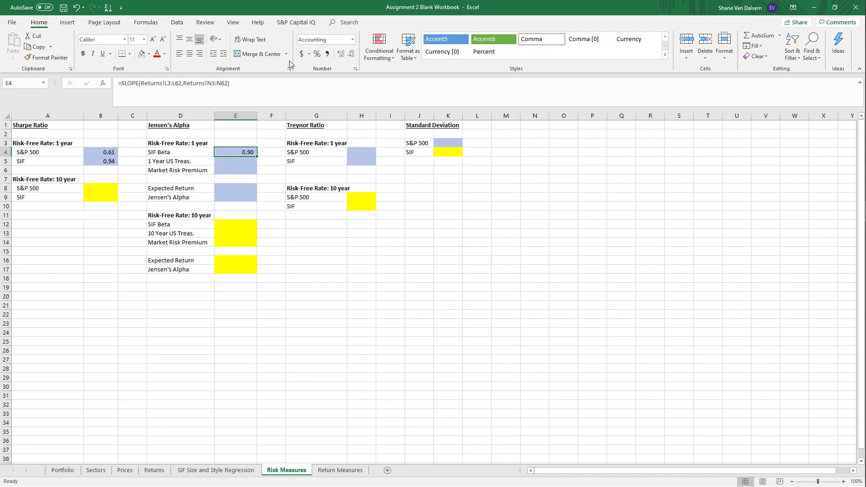
Start the 1 Year US Treas. formula in E5 as 1 plus the AVERAGE of the one-year risk-free rates Returns!G3:G62
{"action": "key", "text": "Down"}
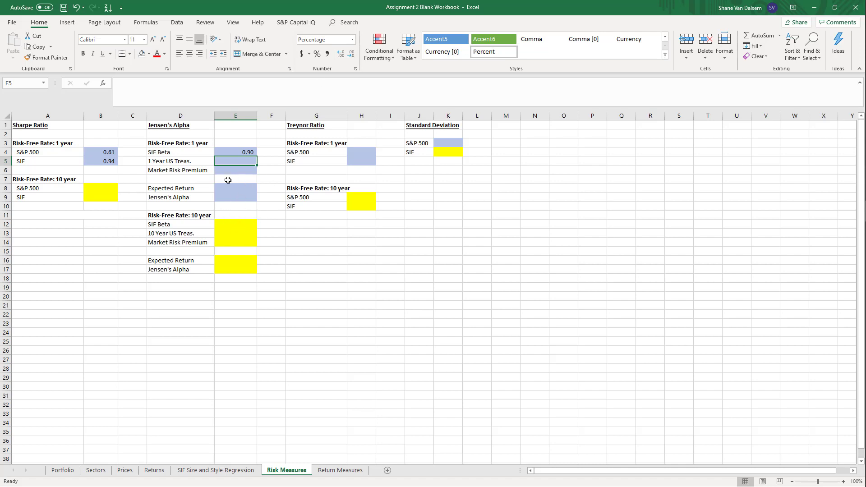
{"action": "type", "text": "="}
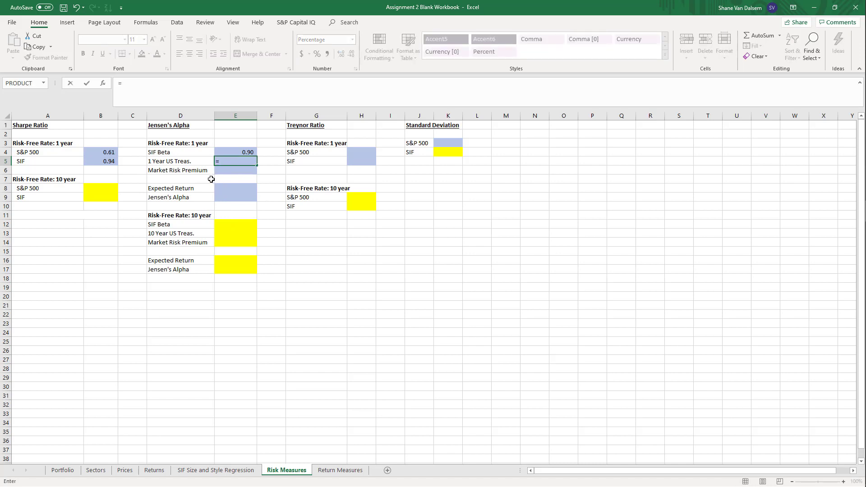
{"action": "type", "text": "(1+average"}
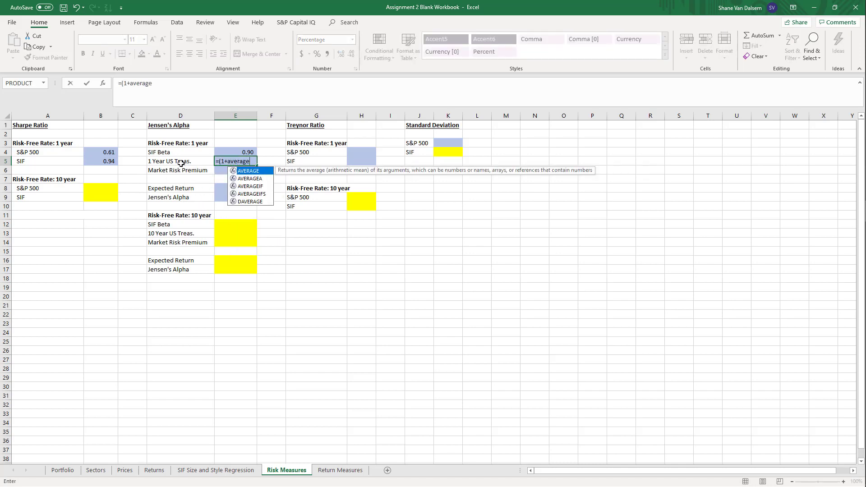
{"action": "type", "text": "("}
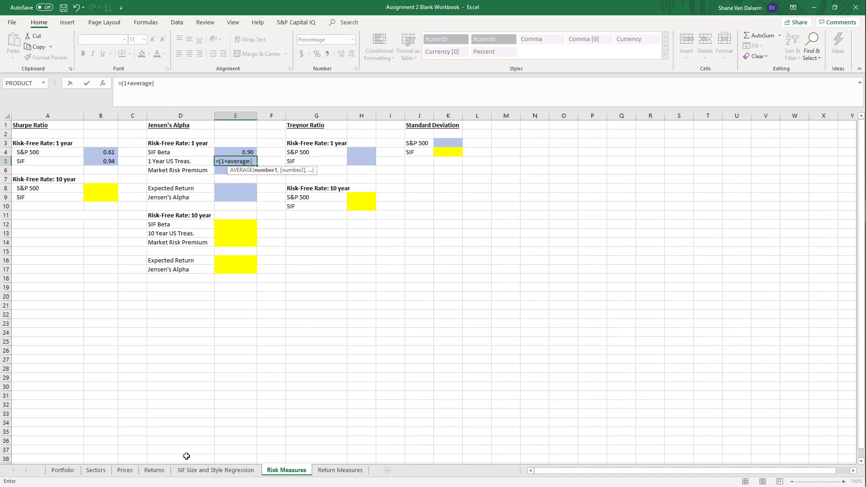
{"action": "left_click", "coordinate": [154, 471]}
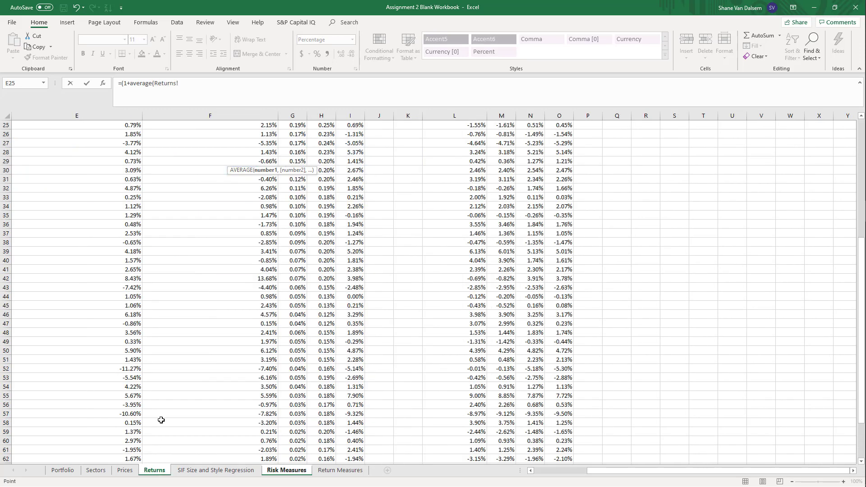
{"action": "scroll", "coordinate": [237, 360], "scroll_direction": "up", "scroll_amount": 8}
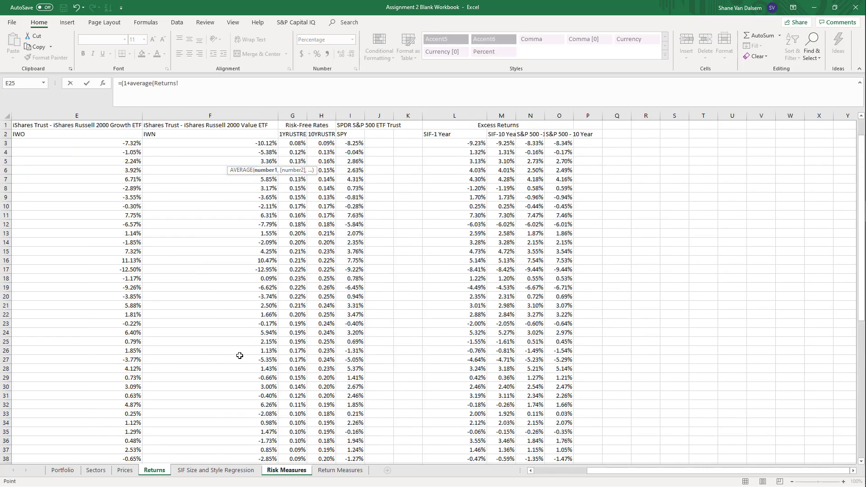
{"action": "left_click", "coordinate": [292, 143]}
{"action": "key", "text": "ctrl+shift+Down"}
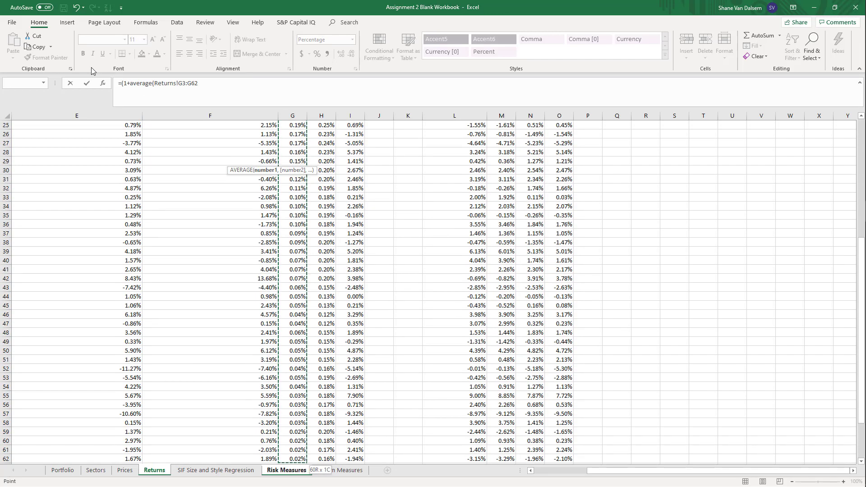
Close the average in the E5 formula, annualize it with ^12-1, and enter it
{"action": "type", "text": ")"}
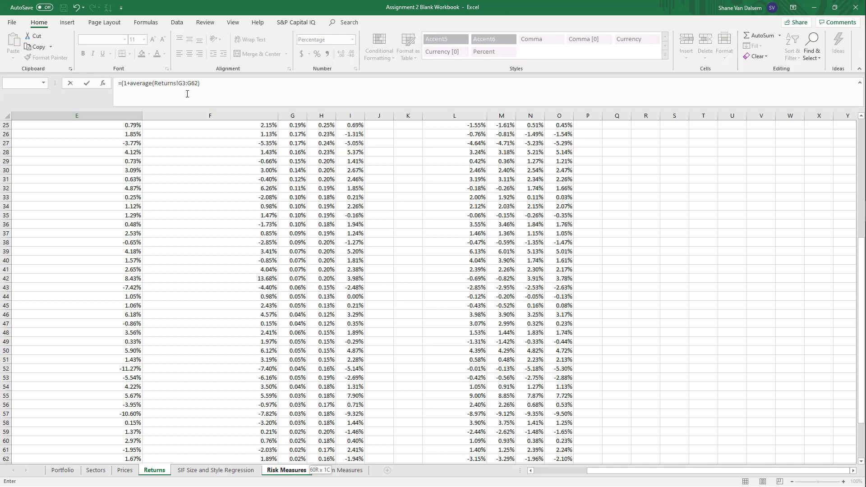
{"action": "left_click", "coordinate": [207, 84]}
{"action": "type", "text": ")^12-1"}
{"action": "key", "text": "Return"}
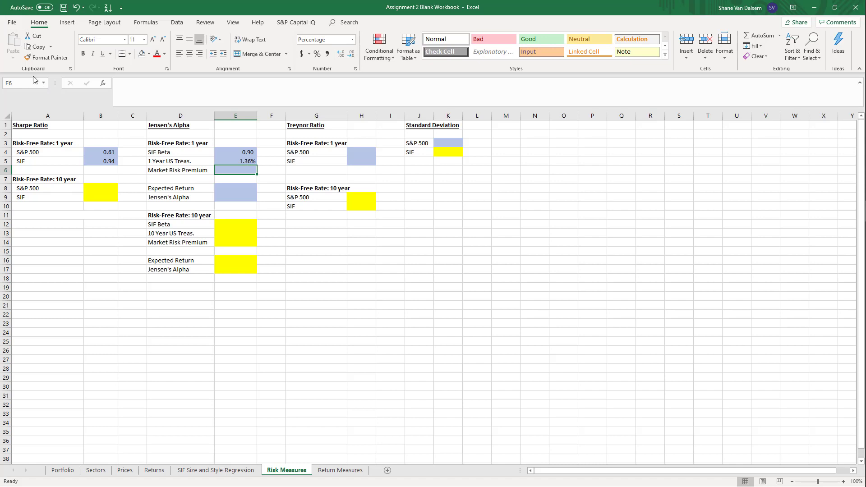
Link the 1-year Market Risk Premium in E6 to the annualized S&P 500 excess return in Returns!N65
{"action": "type", "text": "="}
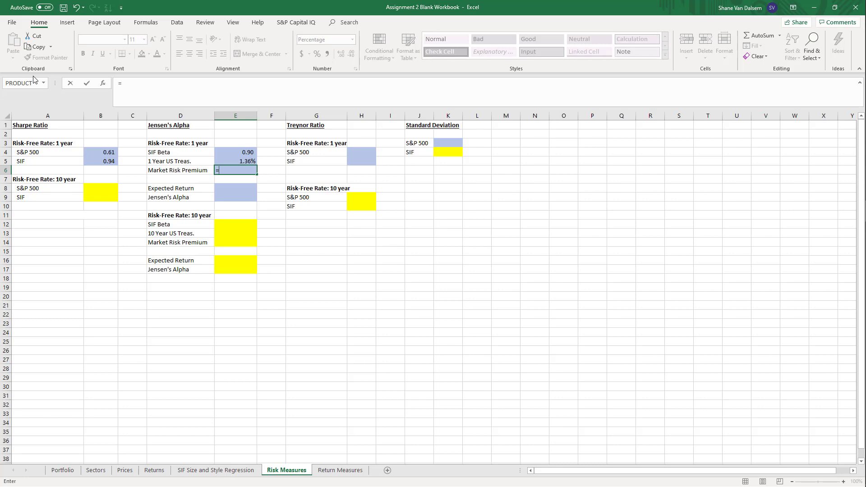
{"action": "left_click", "coordinate": [154, 470]}
{"action": "scroll", "coordinate": [406, 375], "scroll_direction": "down", "scroll_amount": 6}
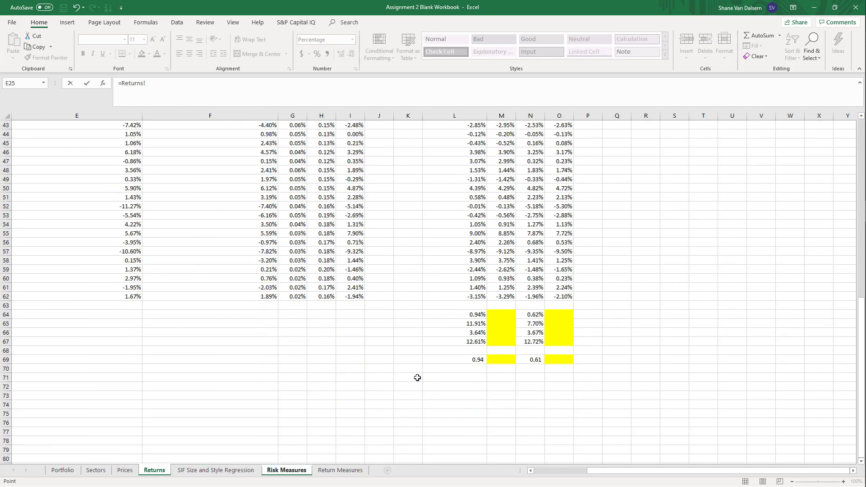
{"action": "scroll", "coordinate": [558, 380], "scroll_direction": "up", "scroll_amount": 14}
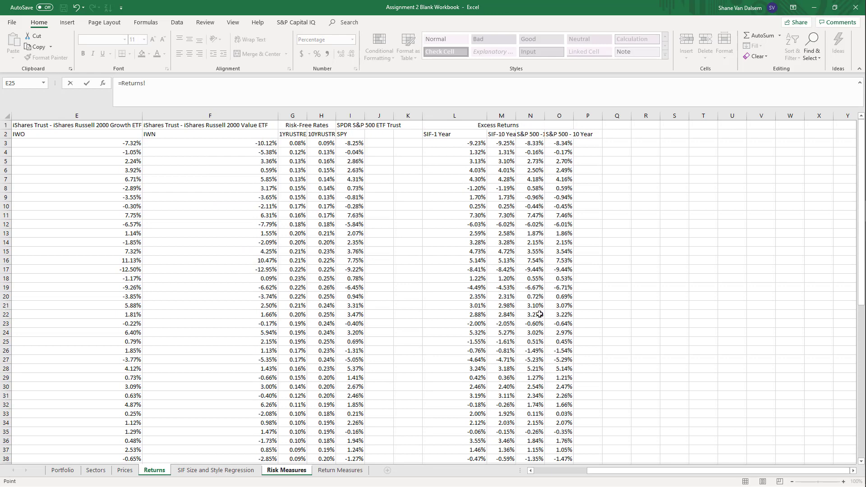
{"action": "scroll", "coordinate": [530, 381], "scroll_direction": "down", "scroll_amount": 12}
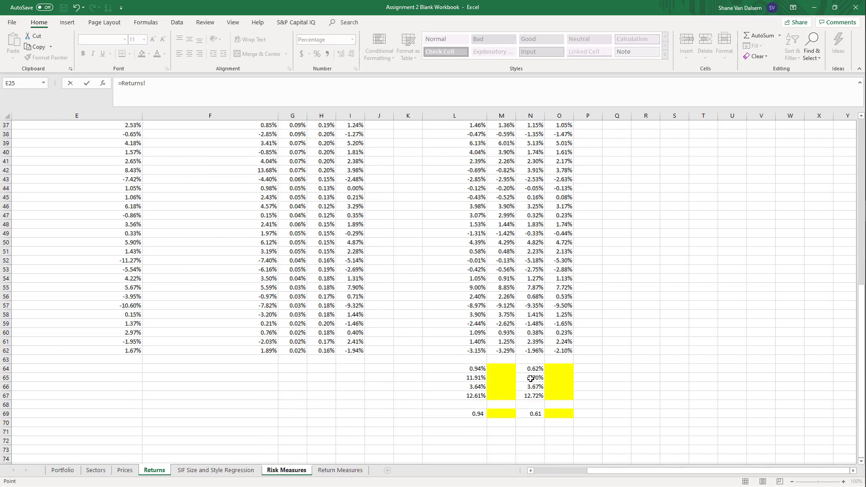
{"action": "left_click", "coordinate": [532, 379]}
{"action": "key", "text": "Return"}
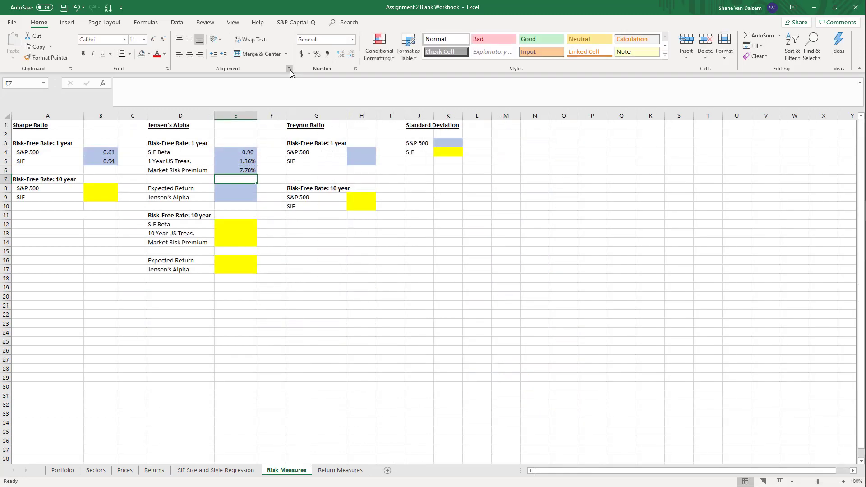
Select the Expected Return cell E8, consult the Jensen's Alpha equation in the Word document Assignment 2 Equations APM, and return to the Excel workbook
{"action": "key", "text": "Down"}
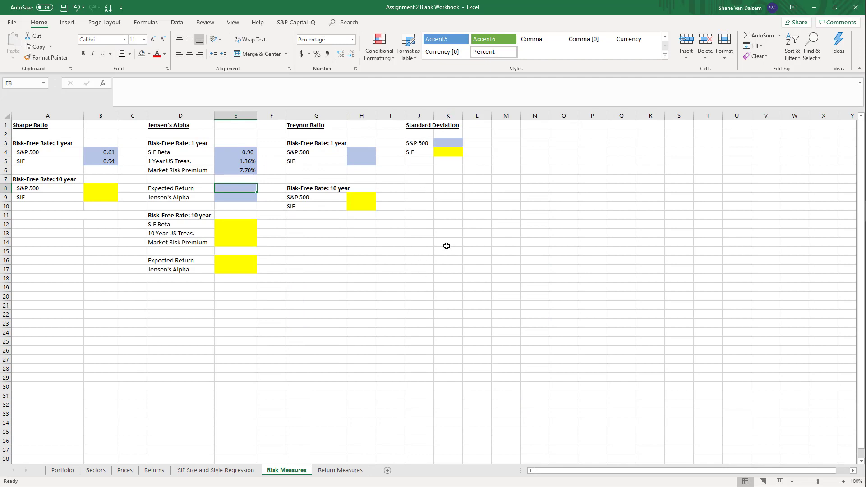
{"action": "mouse_move", "coordinate": [861, 230]}
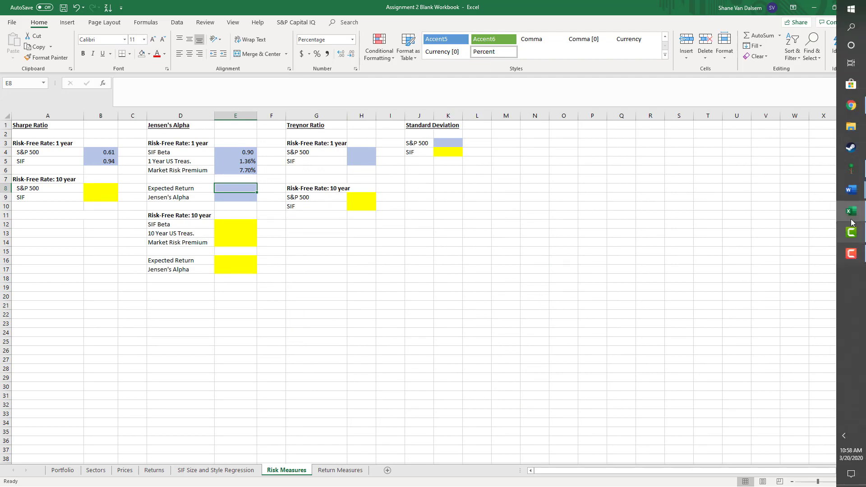
{"action": "mouse_move", "coordinate": [857, 191]}
{"action": "left_click", "coordinate": [794, 169]}
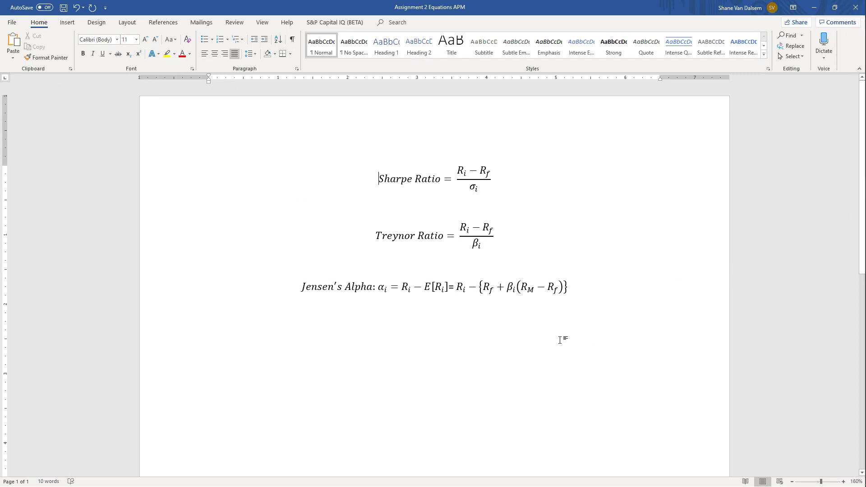
{"action": "key", "text": "ctrl+End"}
{"action": "mouse_move", "coordinate": [850, 261]}
{"action": "left_click", "coordinate": [847, 214]}
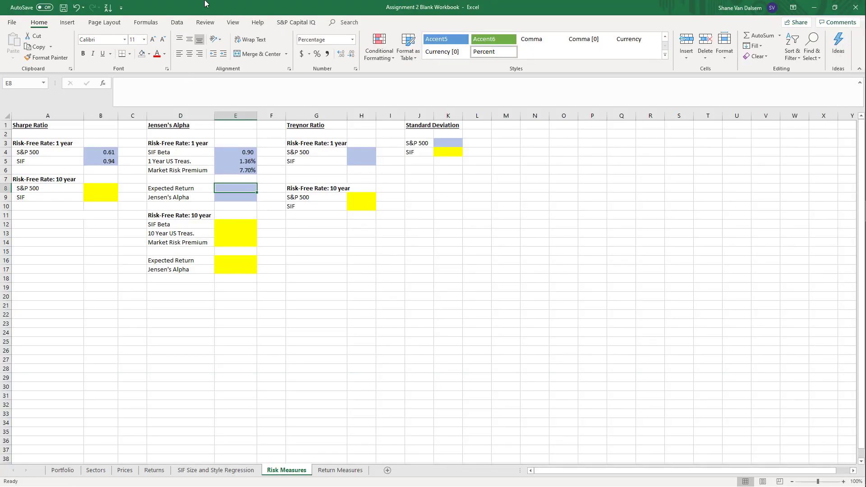
Calculate the 1-year Expected Return in E8 as E5+E4*E6
{"action": "type", "text": "="}
{"action": "key", "text": "Up"}
{"action": "key", "text": "Up"}
{"action": "key", "text": "Up"}
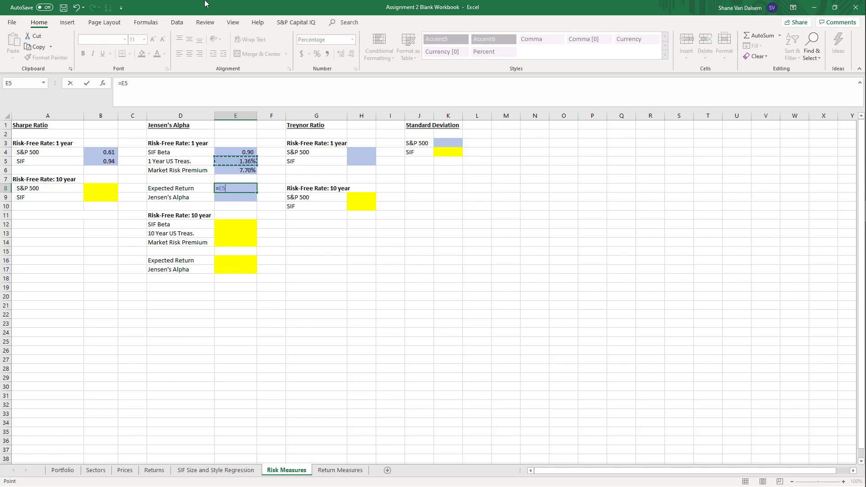
{"action": "type", "text": "+"}
{"action": "key", "text": "Up"}
{"action": "key", "text": "Up"}
{"action": "key", "text": "Up"}
{"action": "key", "text": "Up"}
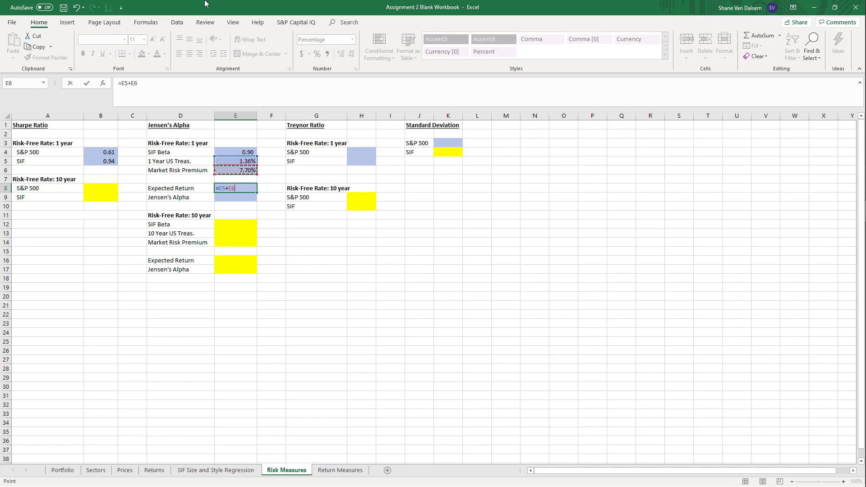
{"action": "type", "text": "*"}
{"action": "key", "text": "Up"}
{"action": "key", "text": "Up"}
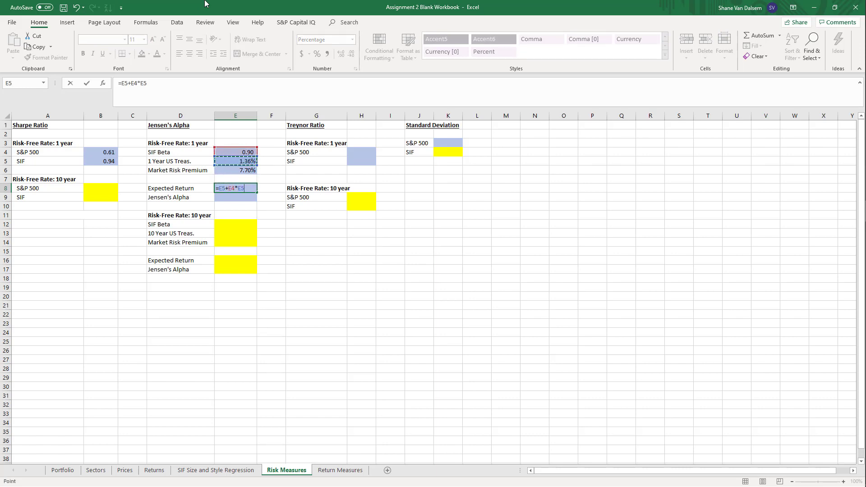
{"action": "key", "text": "Return"}
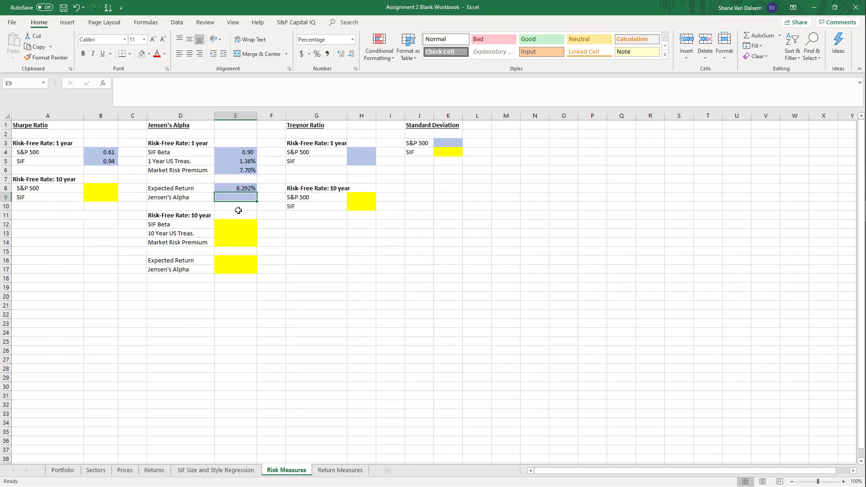
{"action": "type", "text": "="}
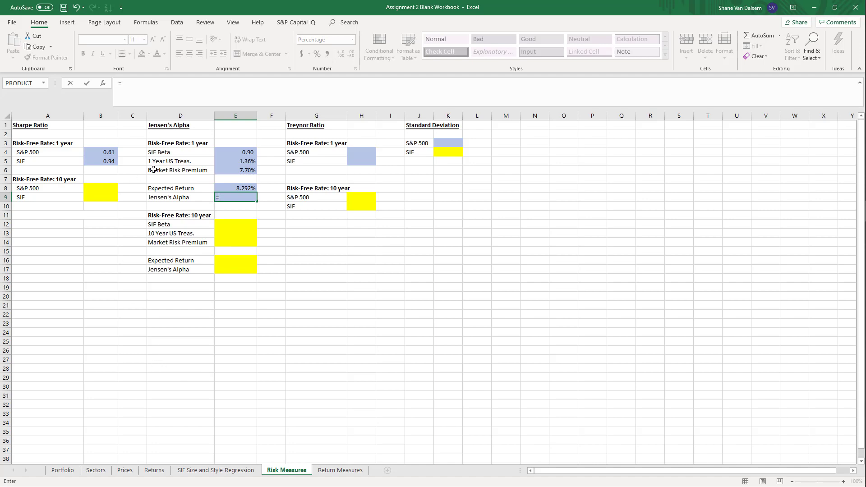
{"action": "left_click", "coordinate": [154, 470]}
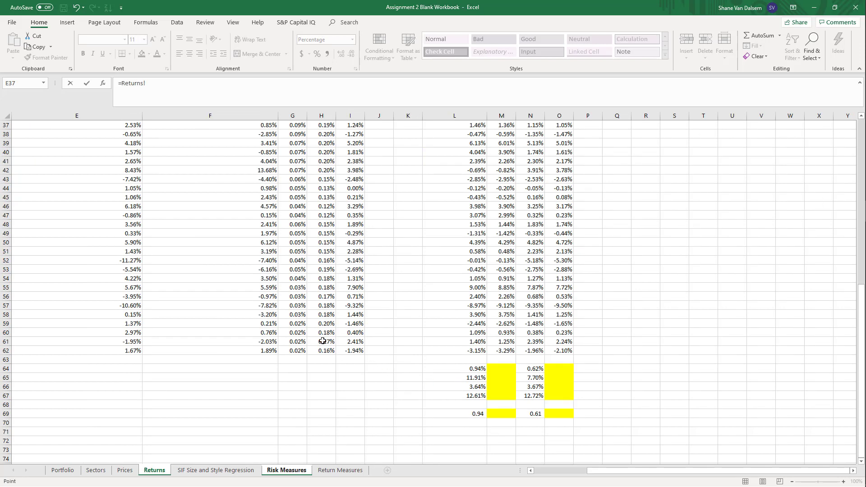
{"action": "key", "text": "ctrl+Left"}
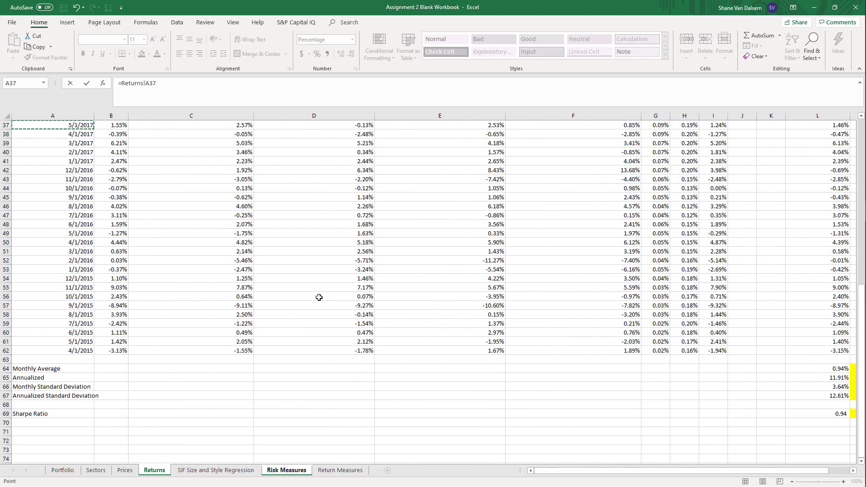
{"action": "scroll", "coordinate": [264, 328], "scroll_direction": "up", "scroll_amount": 11}
{"action": "scroll", "coordinate": [264, 327], "scroll_direction": "up", "scroll_amount": 1}
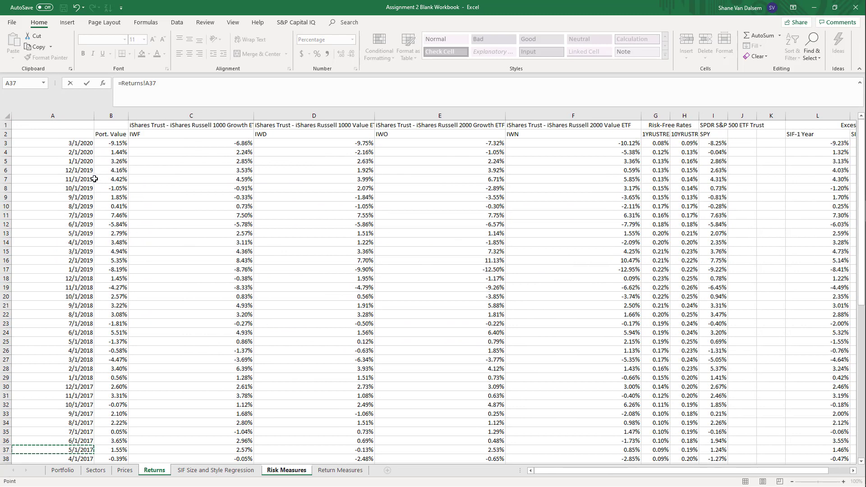
{"action": "scroll", "coordinate": [120, 199], "scroll_direction": "down", "scroll_amount": 5}
{"action": "left_click_drag", "start_coordinate": [166, 85], "coordinate": [120, 85]}
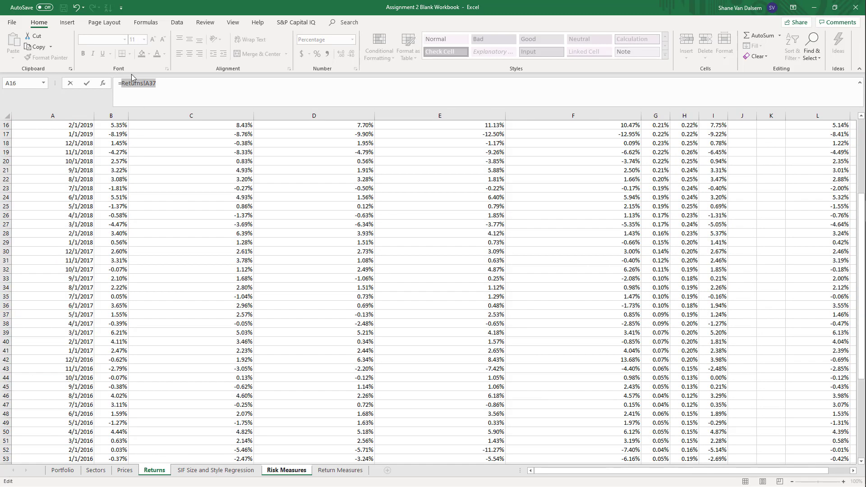
{"action": "type", "text": "(1+"}
{"action": "scroll", "coordinate": [163, 148], "scroll_direction": "up", "scroll_amount": 5}
{"action": "left_click_drag", "start_coordinate": [110, 142], "coordinate": [110, 343]}
{"action": "type", "text": ")"}
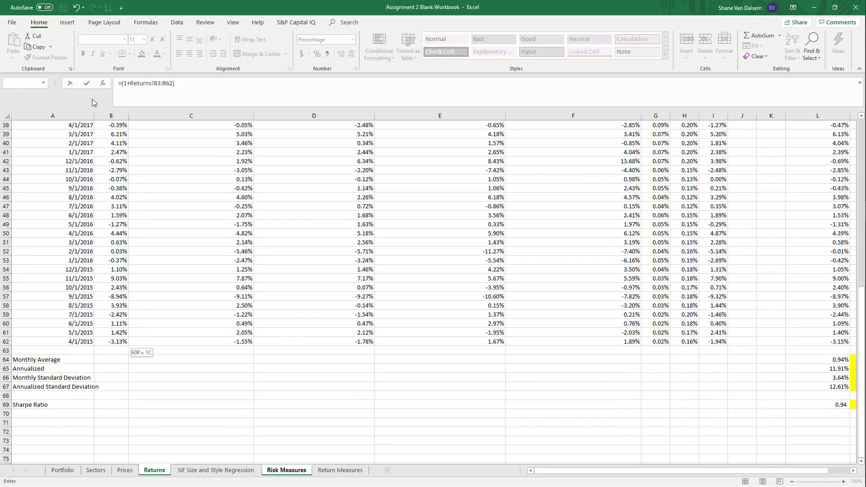
{"action": "key", "text": "BackSpace"}
{"action": "key", "text": "BackSpace"}
{"action": "key", "text": "BackSpace"}
{"action": "key", "text": "BackSpace"}
{"action": "key", "text": "BackSpace"}
{"action": "key", "text": "BackSpace"}
{"action": "key", "text": "BackSpace"}
{"action": "key", "text": "BackSpace"}
{"action": "key", "text": "BackSpace"}
{"action": "key", "text": "BackSpace"}
{"action": "key", "text": "BackSpace"}
{"action": "key", "text": "BackSpace"}
{"action": "key", "text": "BackSpace"}
{"action": "key", "text": "BackSpace"}
{"action": "key", "text": "BackSpace"}
{"action": "key", "text": "BackSpace"}
{"action": "key", "text": "BackSpace"}
{"action": "key", "text": "BackSpace"}
{"action": "key", "text": "BackSpace"}
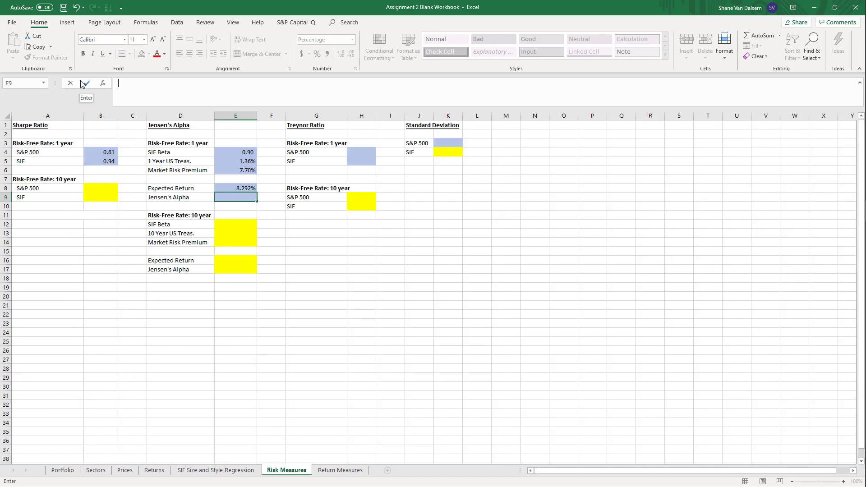
Start the 1-year Jensen's Alpha formula in E9 as =(1+(average(, discarding the sheet reference inserted first
{"action": "type", "text": "="}
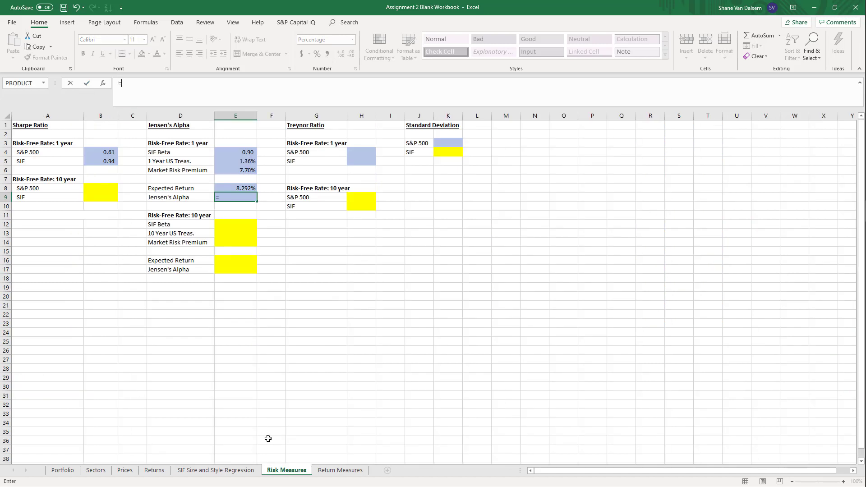
{"action": "left_click", "coordinate": [151, 472]}
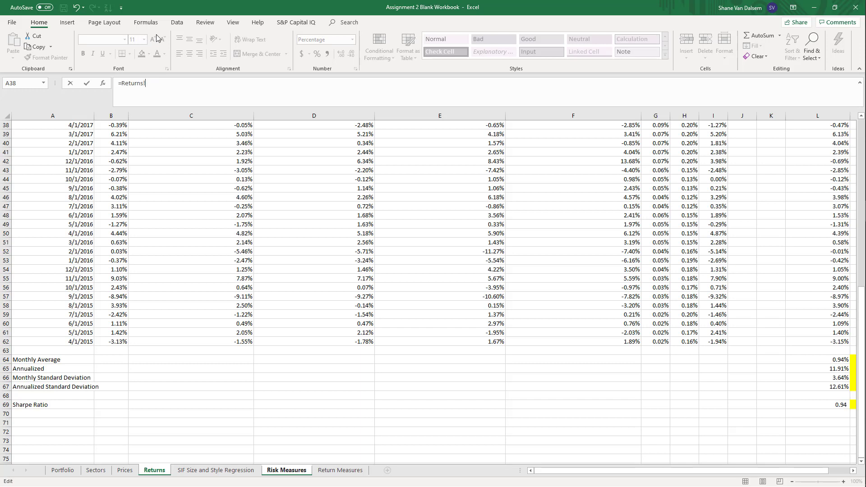
{"action": "key", "text": "BackSpace"}
{"action": "key", "text": "BackSpace"}
{"action": "key", "text": "BackSpace"}
{"action": "key", "text": "BackSpace"}
{"action": "key", "text": "BackSpace"}
{"action": "key", "text": "BackSpace"}
{"action": "key", "text": "BackSpace"}
{"action": "type", "text": "(1+(a"}
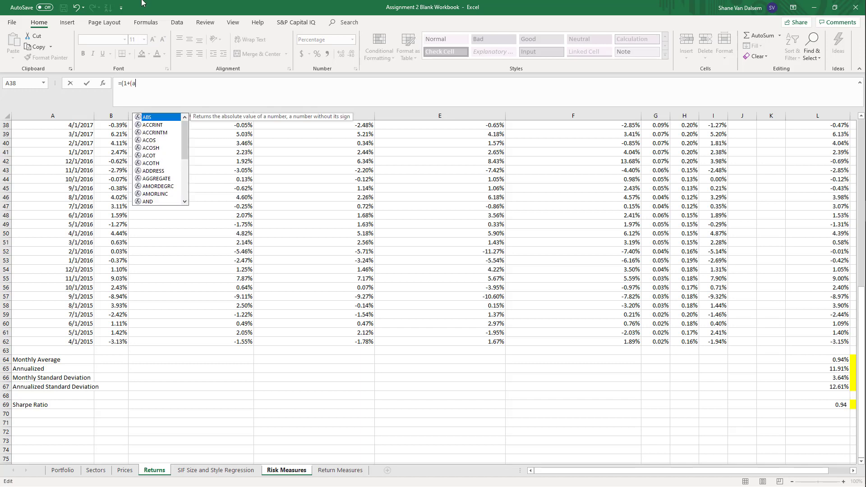
{"action": "type", "text": "verage("}
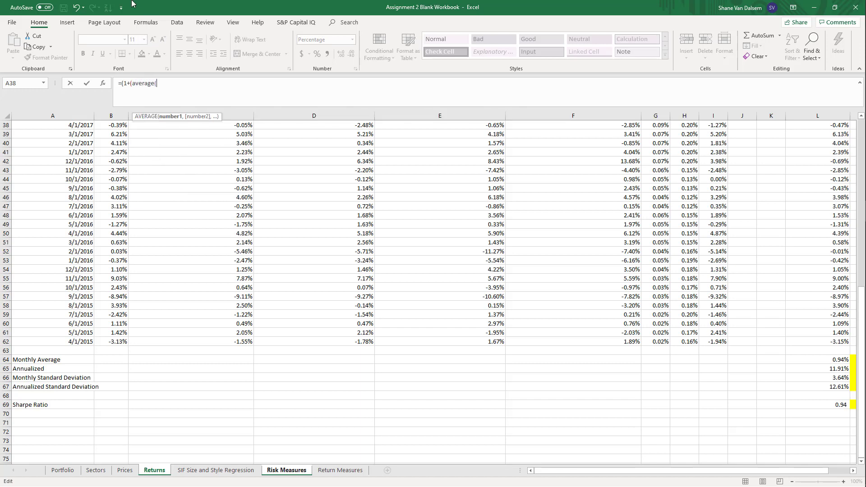
Average the portfolio returns Returns!B3:B62 in the E9 formula, annualize the result with ^12-1, and enter it
{"action": "left_click", "coordinate": [115, 341]}
{"action": "key", "text": "ctrl+shift+Up"}
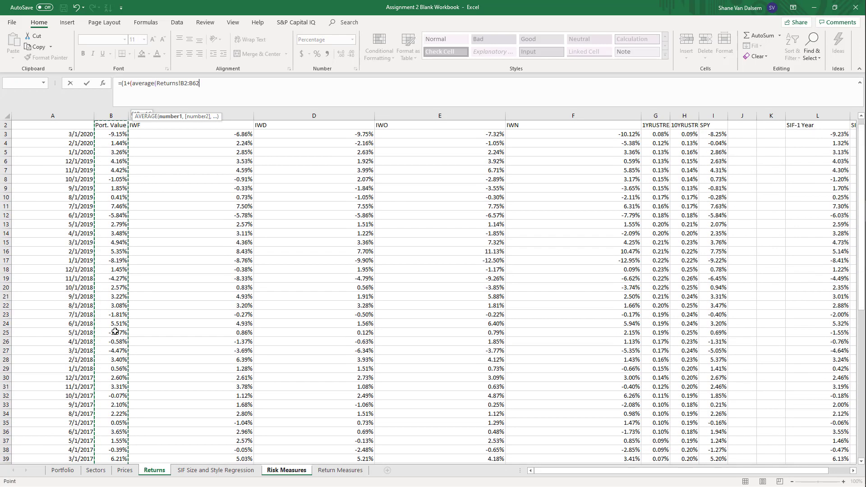
{"action": "type", "text": ")"}
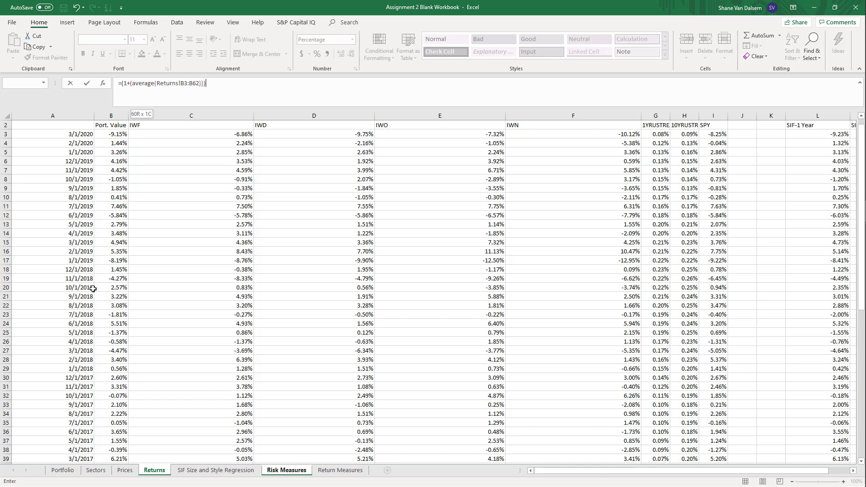
{"action": "type", "text": "^12-1"}
{"action": "key", "text": "Return"}
{"action": "key", "text": "Up"}
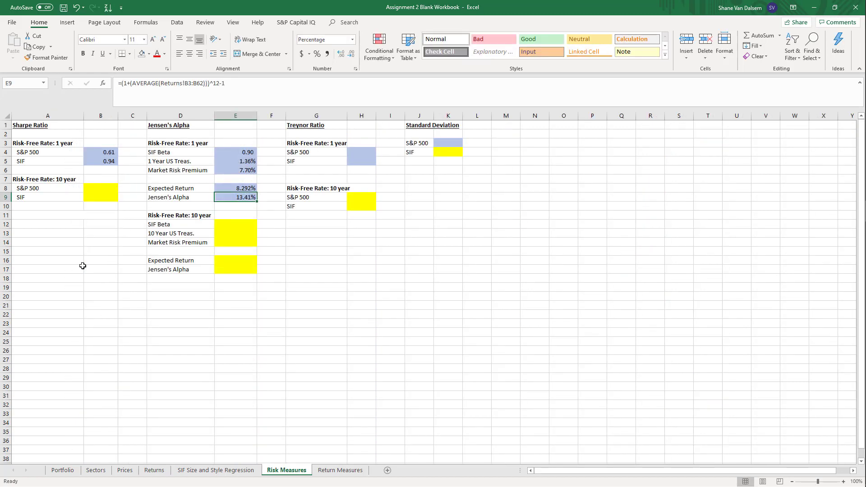
Subtract the Expected Return in E8 from the annualized portfolio return in the E9 Jensen's Alpha formula
{"action": "left_click", "coordinate": [285, 83]}
{"action": "type", "text": "-"}
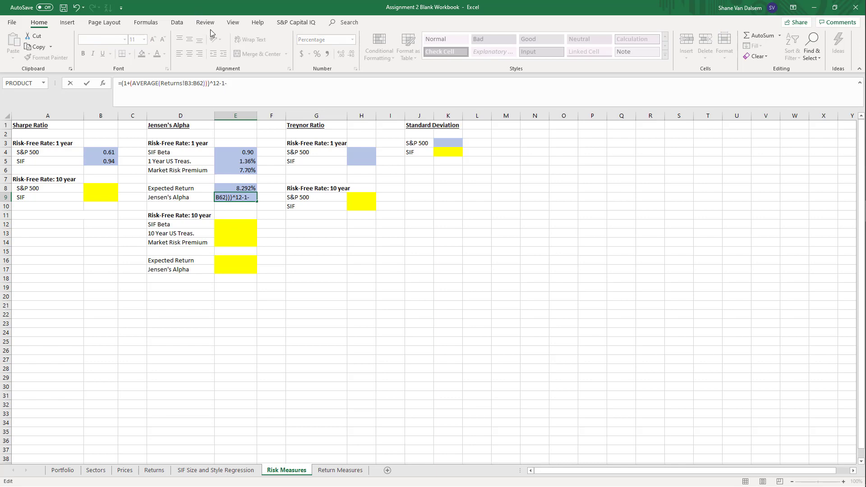
{"action": "left_click", "coordinate": [241, 190]}
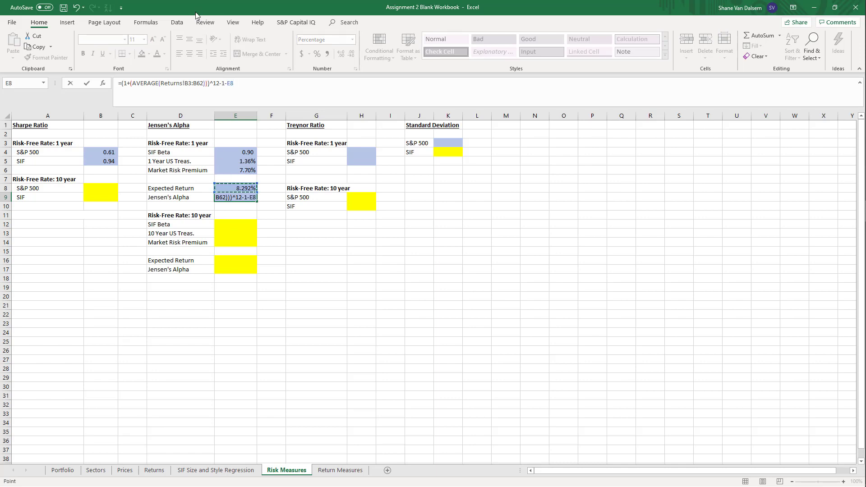
{"action": "key", "text": "ctrl+Return"}
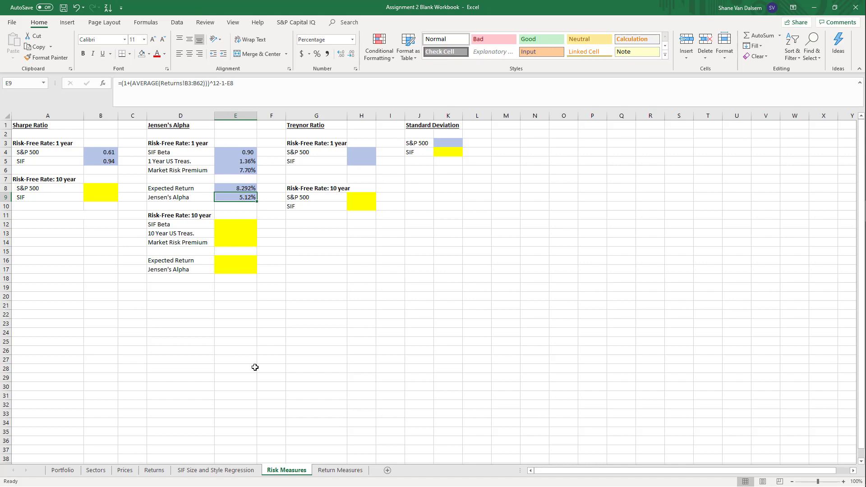
{"action": "left_click", "coordinate": [314, 275]}
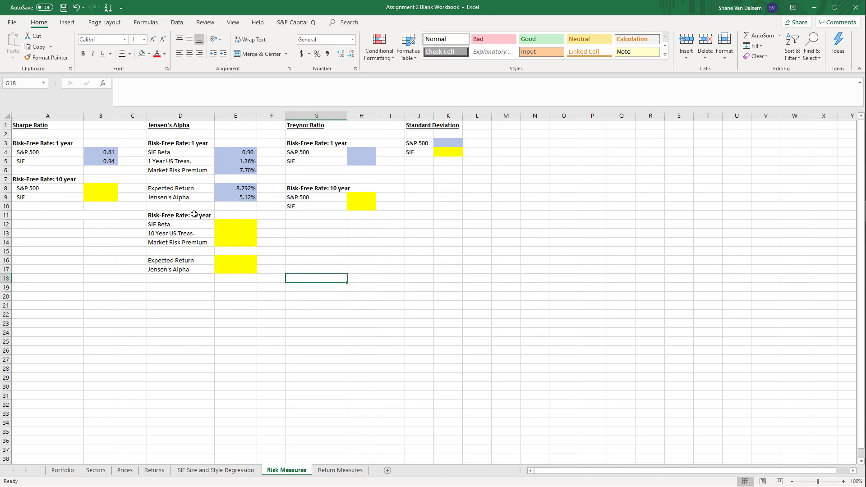
{"action": "left_click", "coordinate": [306, 255]}
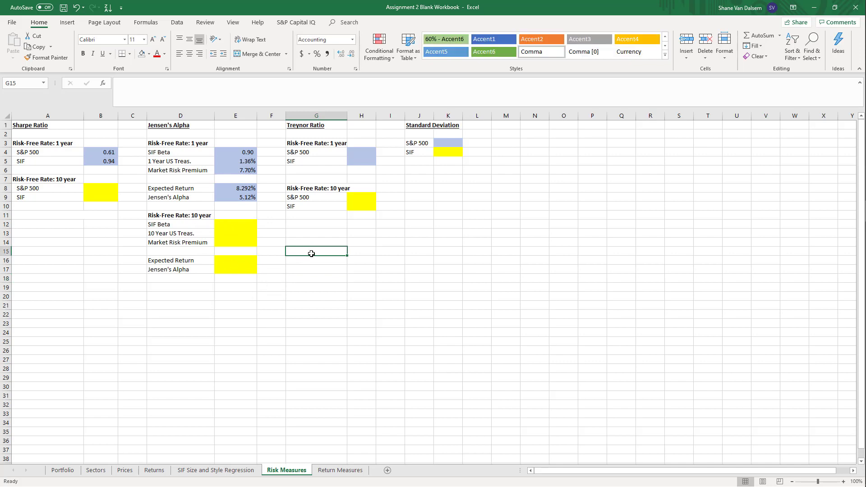
{"action": "left_click", "coordinate": [235, 227]}
{"action": "left_click", "coordinate": [303, 275]}
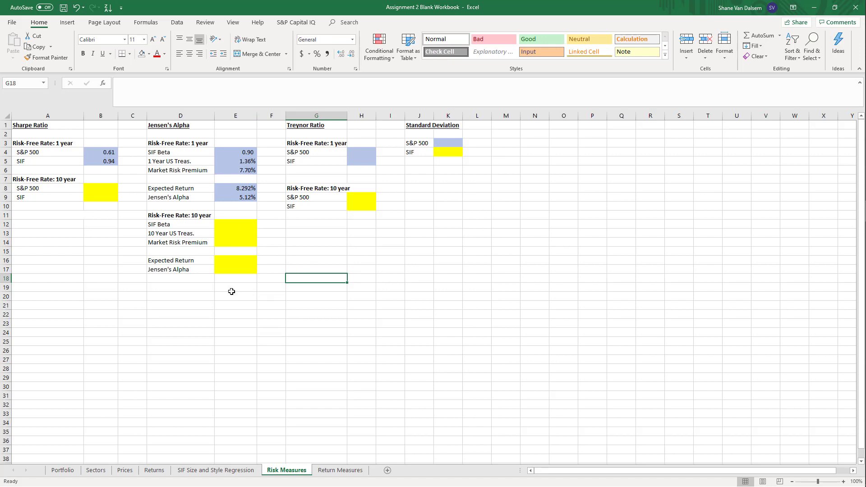
{"action": "left_click", "coordinate": [339, 341]}
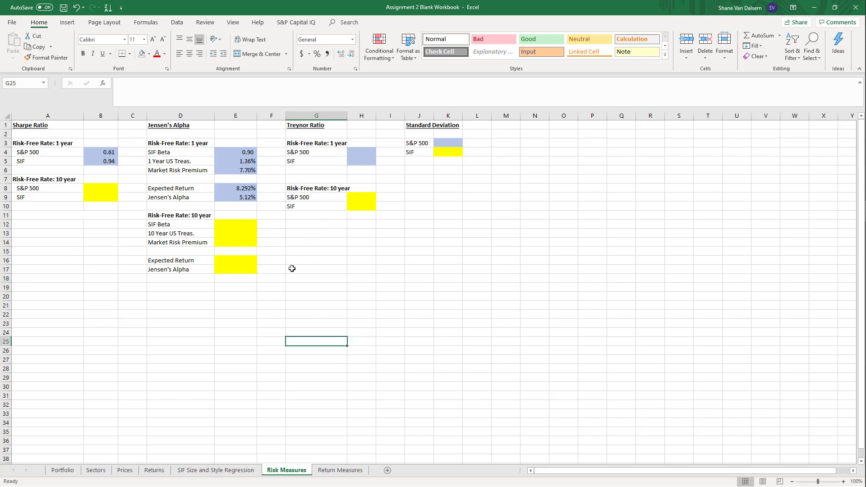
Select the 1-year S&P 500 Treynor Ratio cell H4, consult the Treynor Ratio equation in the Word document, and return to the Excel workbook
{"action": "left_click", "coordinate": [358, 152]}
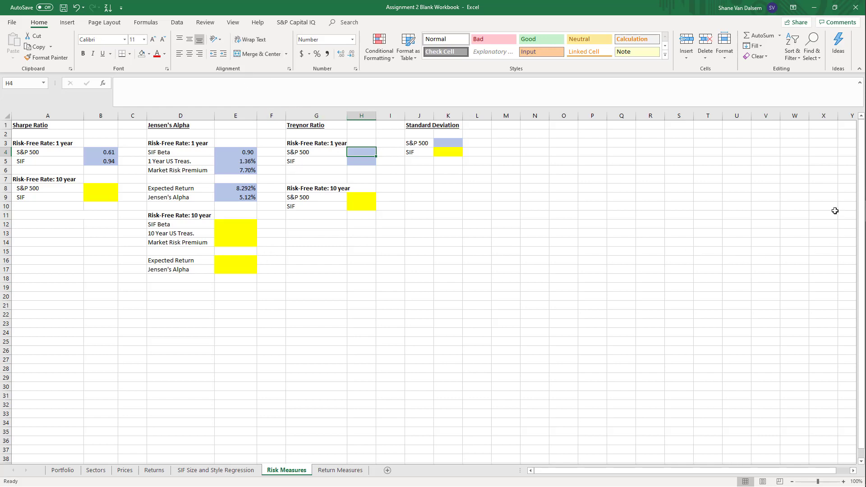
{"action": "mouse_move", "coordinate": [865, 189]}
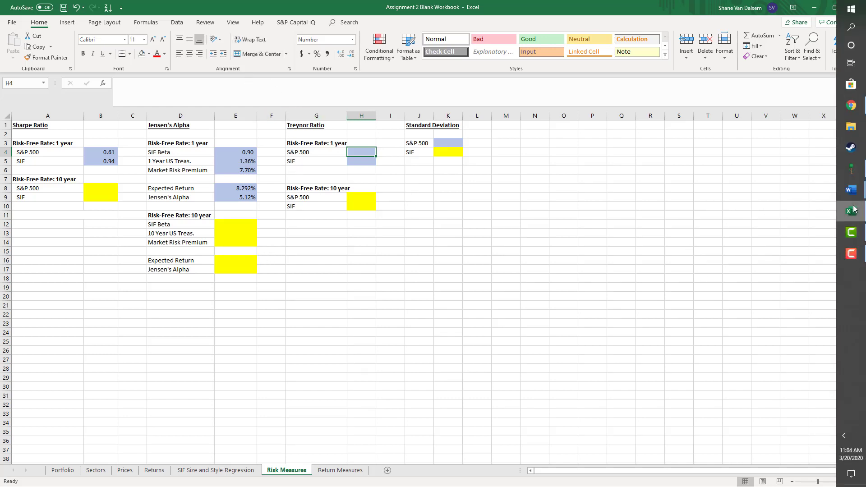
{"action": "left_click", "coordinate": [789, 160]}
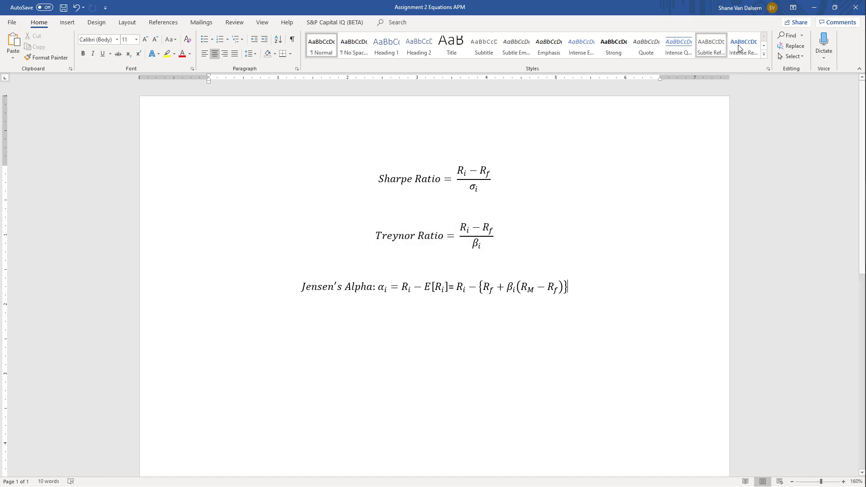
{"action": "left_click", "coordinate": [813, 7]}
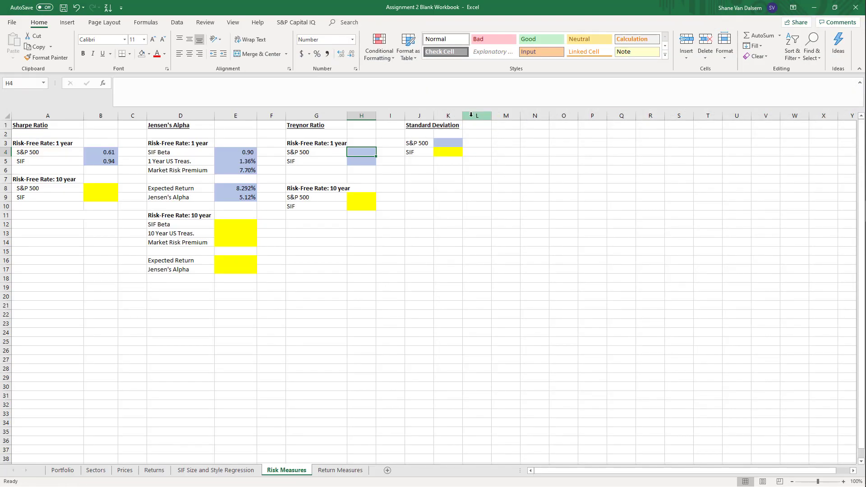
Link the 1-year S&P 500 Treynor Ratio in H4 to the annualized S&P 500 excess return in Returns!N65
{"action": "type", "text": "="}
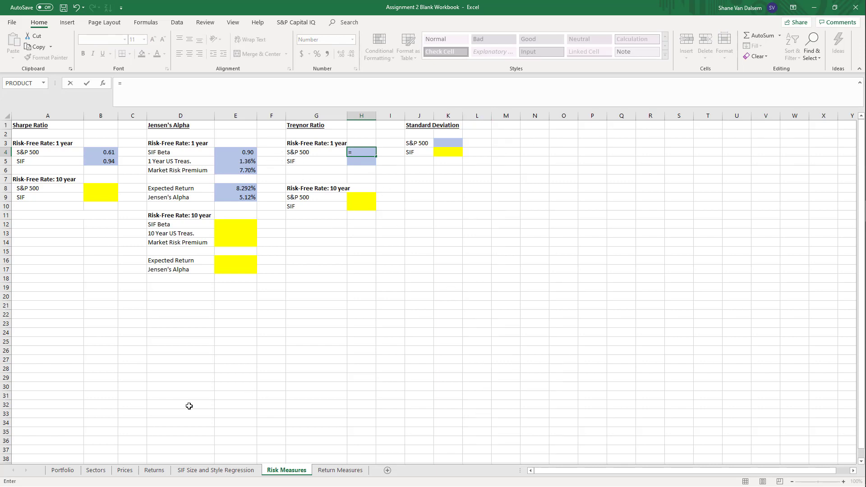
{"action": "left_click", "coordinate": [156, 470]}
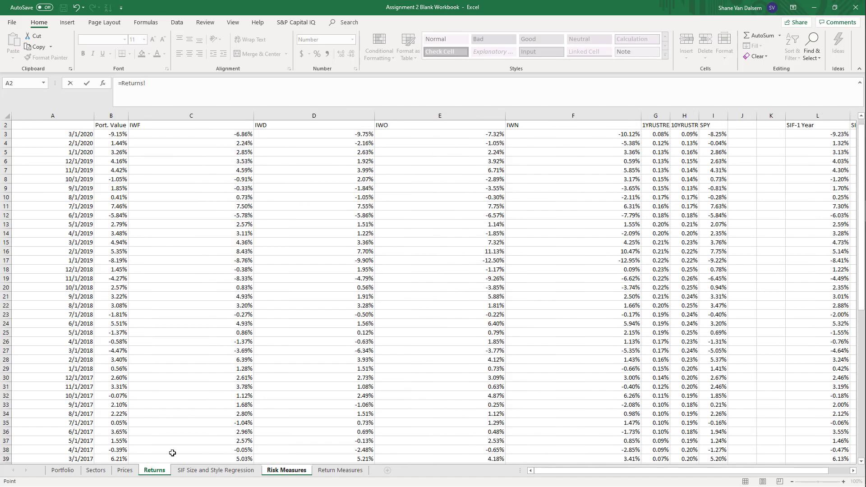
{"action": "scroll", "coordinate": [383, 360], "scroll_direction": "down", "scroll_amount": 4}
{"action": "scroll", "coordinate": [385, 386], "scroll_direction": "down", "scroll_amount": 6}
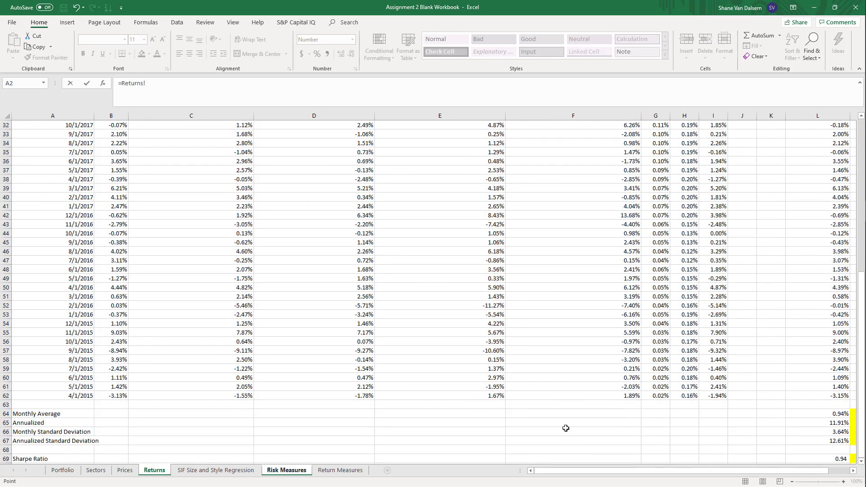
{"action": "left_click_drag", "start_coordinate": [601, 472], "coordinate": [748, 477]}
{"action": "scroll", "coordinate": [756, 413], "scroll_direction": "down", "scroll_amount": 2}
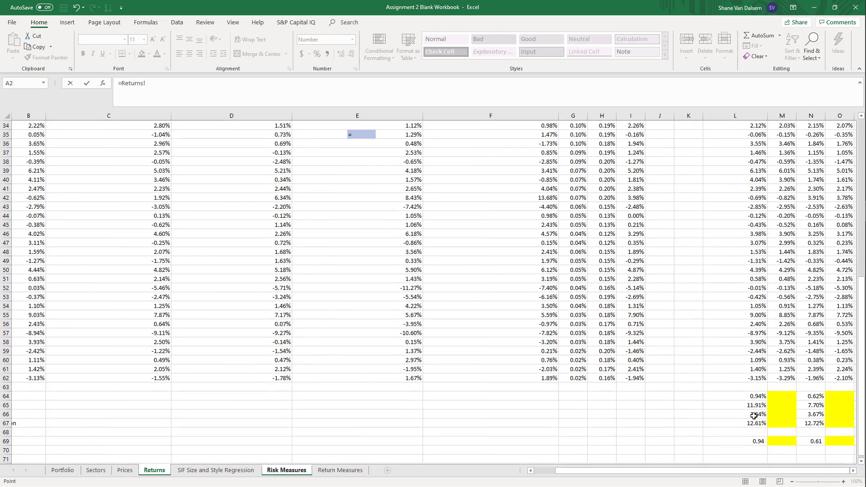
{"action": "left_click", "coordinate": [810, 369]}
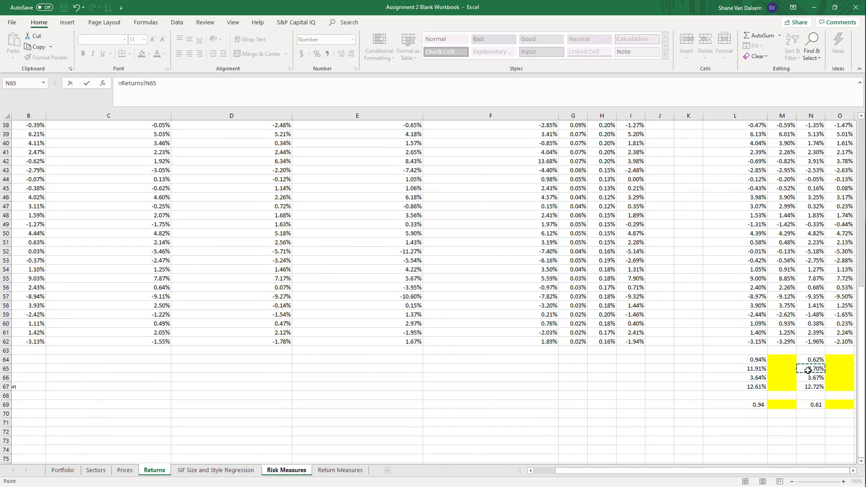
{"action": "key", "text": "Return"}
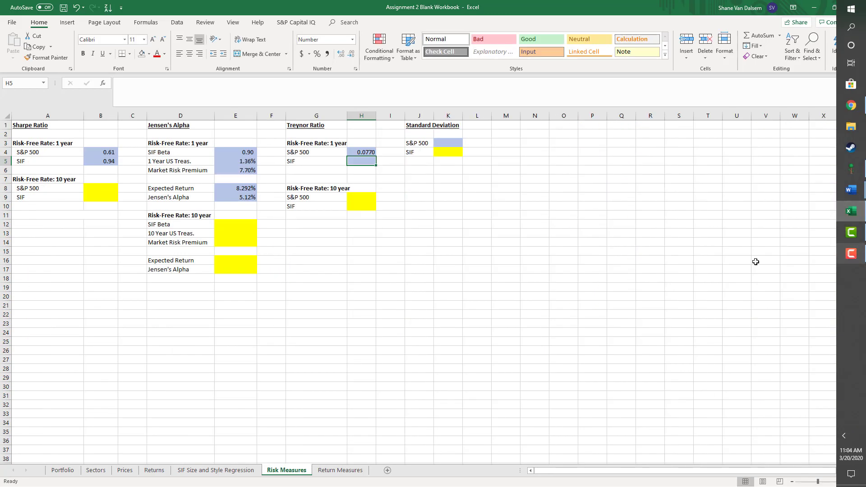
{"action": "left_click", "coordinate": [354, 148]}
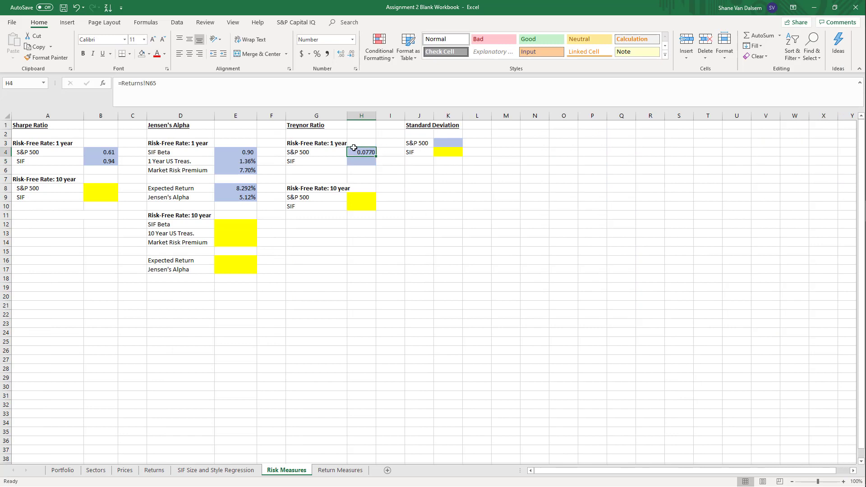
{"action": "left_click", "coordinate": [298, 82]}
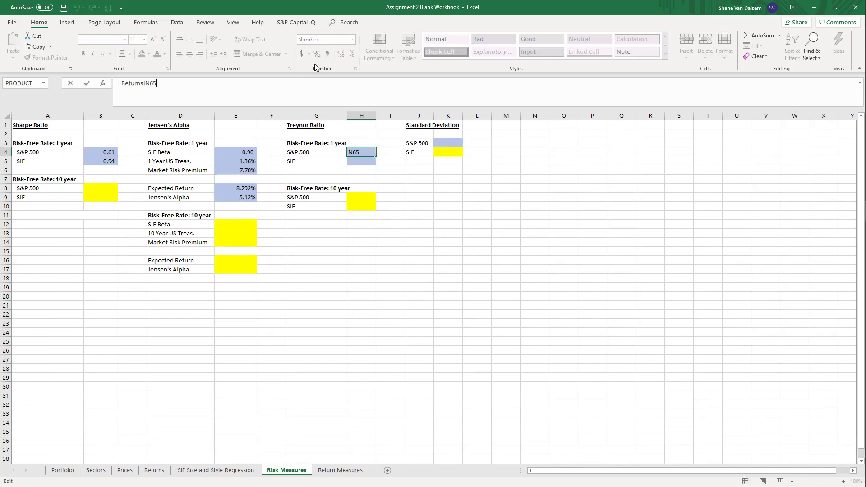
{"action": "type", "text": "/"}
{"action": "key", "text": "BackSpace"}
{"action": "key", "text": "BackSpace"}
{"action": "left_click", "coordinate": [77, 8]}
{"action": "key", "text": "Return"}
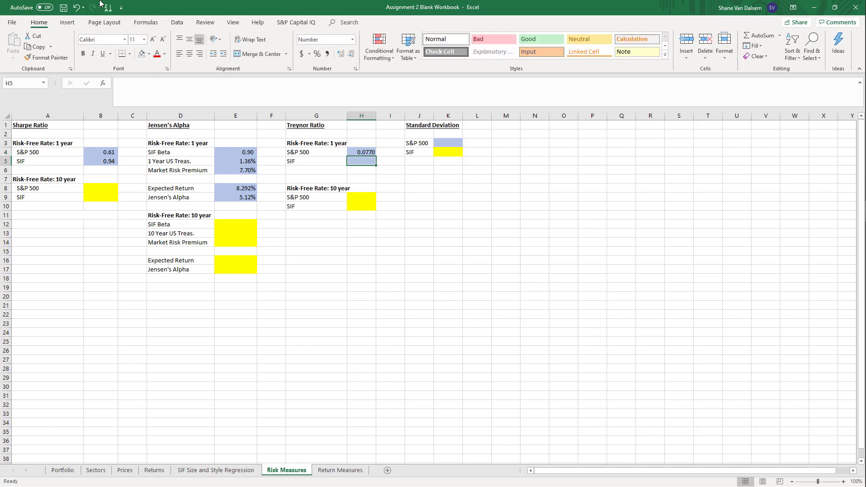
Start a =slope( formula in the empty cell K7 and point it to the Returns sheet
{"action": "key", "text": "Down"}
{"action": "key", "text": "Down"}
{"action": "key", "text": "Right"}
{"action": "key", "text": "Right"}
{"action": "key", "text": "Right"}
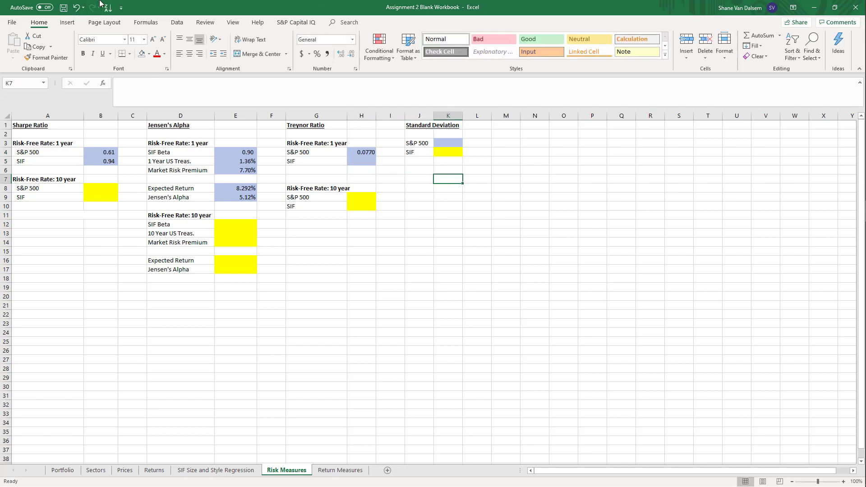
{"action": "type", "text": "=slope("}
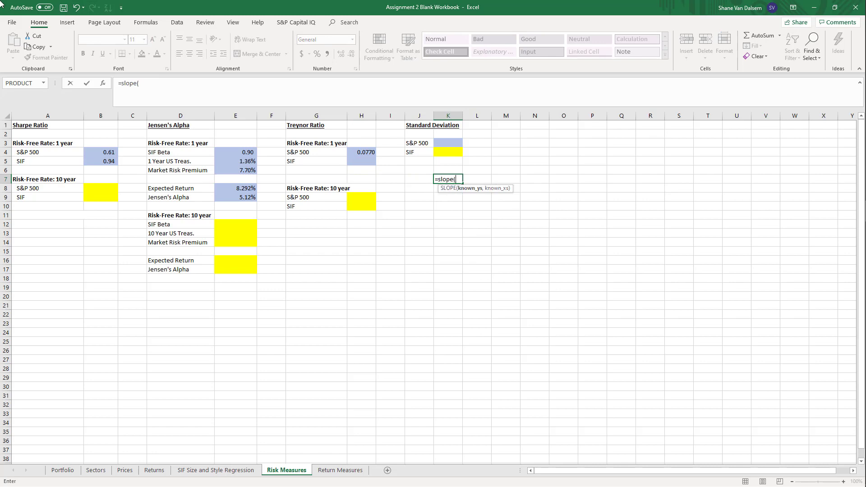
{"action": "left_click", "coordinate": [205, 470]}
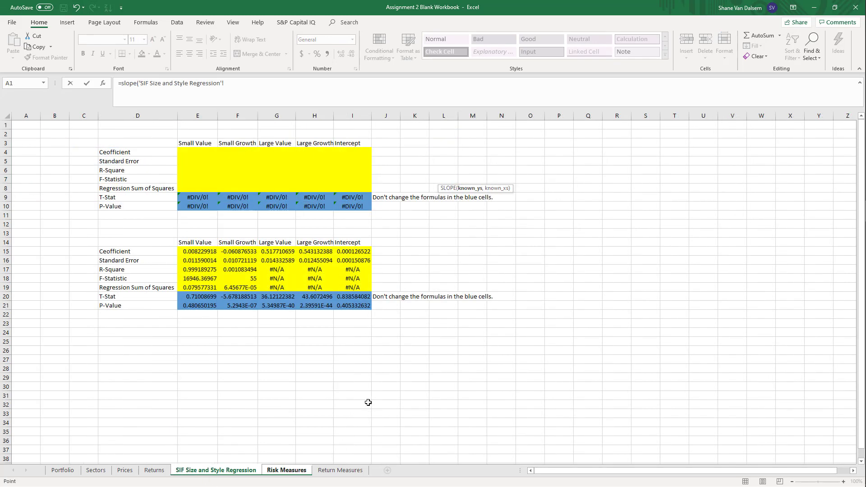
{"action": "left_click", "coordinate": [154, 470]}
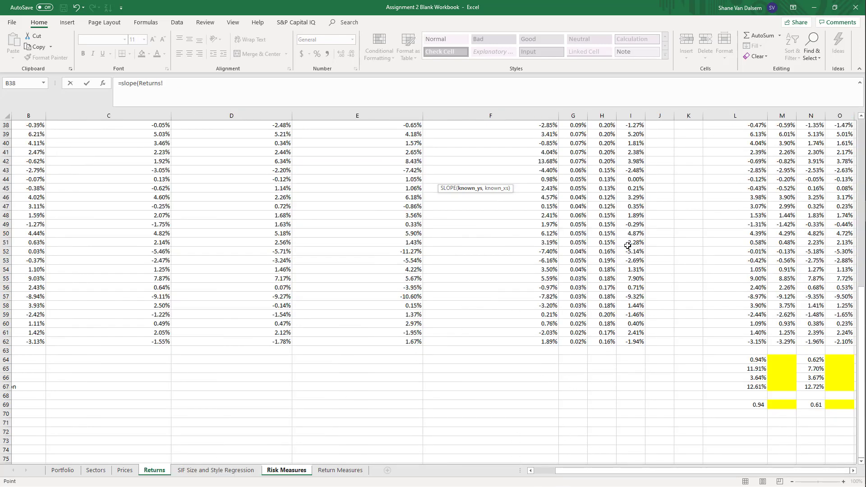
{"action": "scroll", "coordinate": [690, 359], "scroll_direction": "up", "scroll_amount": 12}
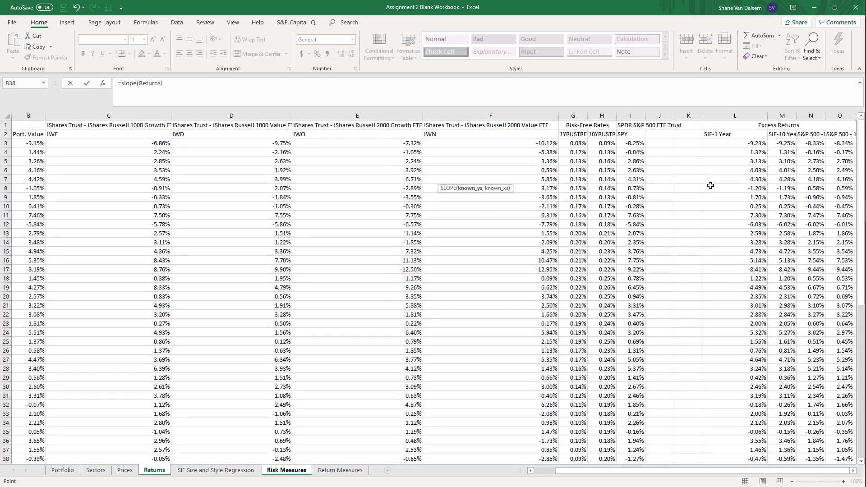
Set the known_ys of the K7 SLOPE formula to the 1-year S&P 500 excess returns in Returns!N3:N62
{"action": "left_click", "coordinate": [816, 143]}
{"action": "key", "text": "shift+Down"}
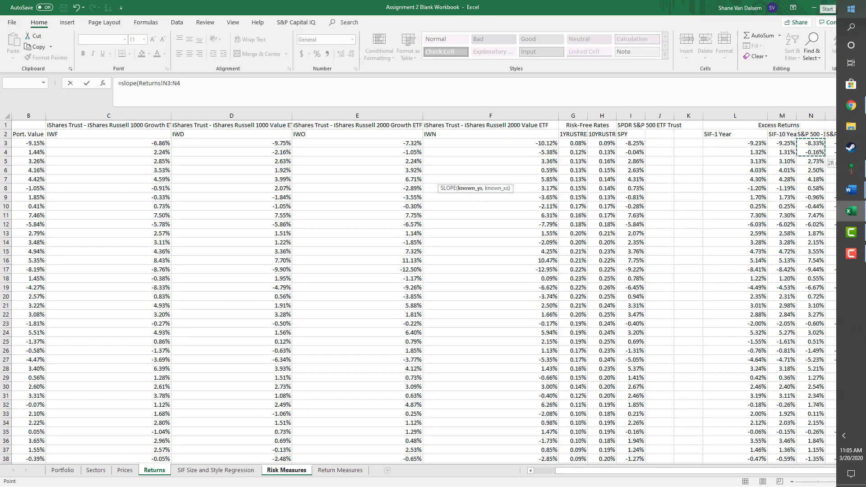
{"action": "key", "text": "shift+Down"}
{"action": "key", "text": "shift+Down"}
{"action": "key", "text": "shift+Down"}
{"action": "key", "text": "shift+Down"}
{"action": "key", "text": "shift+Down"}
{"action": "key", "text": "shift+Down"}
{"action": "key", "text": "shift+Down"}
{"action": "key", "text": "shift+Down"}
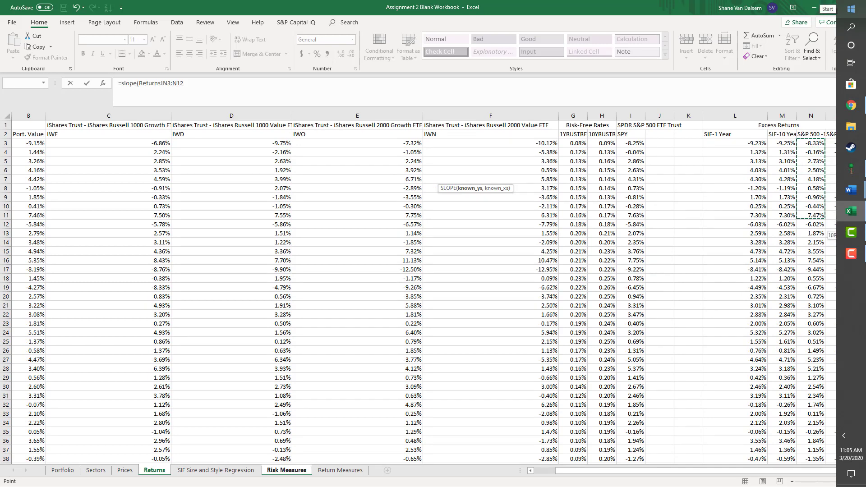
{"action": "key", "text": "shift+Down"}
{"action": "key", "text": "shift+Down"}
{"action": "key", "text": "shift+Down"}
{"action": "key", "text": "shift+Down"}
{"action": "key", "text": "shift+Down"}
{"action": "key", "text": "shift+Down"}
{"action": "key", "text": "shift+Down"}
{"action": "key", "text": "shift+Down"}
{"action": "key", "text": "shift+Down"}
{"action": "key", "text": "shift+Down"}
{"action": "key", "text": "shift+Down"}
{"action": "key", "text": "shift+Down"}
{"action": "key", "text": "shift+Down"}
{"action": "key", "text": "shift+Down"}
{"action": "key", "text": "shift+Down"}
{"action": "key", "text": "shift+Down"}
{"action": "key", "text": "shift+Down"}
{"action": "key", "text": "shift+Down"}
{"action": "key", "text": "shift+Down"}
{"action": "key", "text": "shift+Down"}
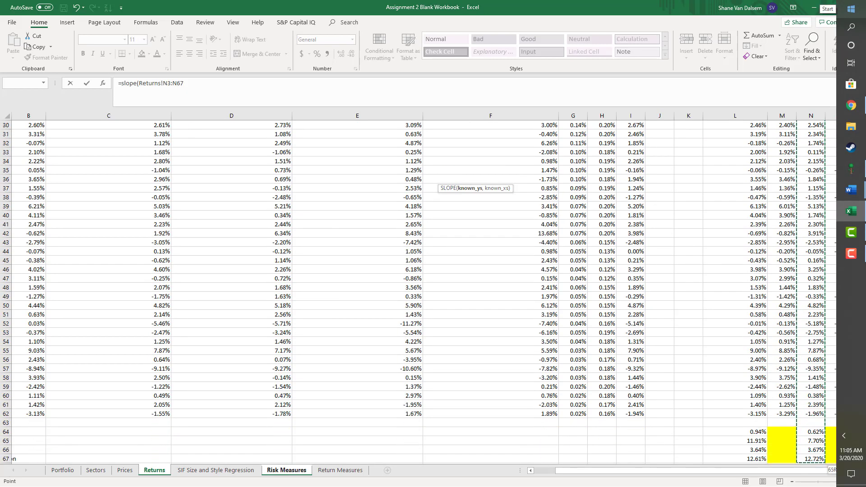
{"action": "key", "text": "shift+Up"}
{"action": "key", "text": "shift+Up"}
{"action": "key", "text": "shift+Up"}
{"action": "key", "text": "shift+Up"}
{"action": "key", "text": "shift+Up"}
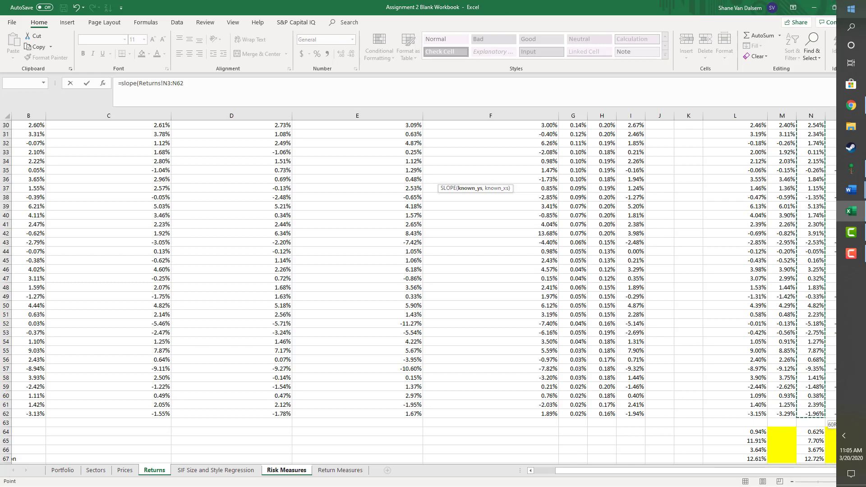
{"action": "type", "text": ","}
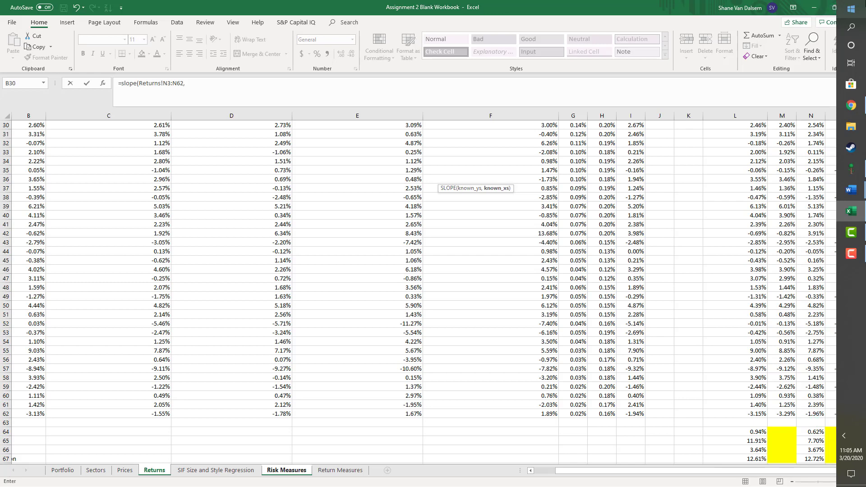
Use the same 1-year S&P 500 excess returns, Returns!N3:N62, as the known_xs and complete the K7 SLOPE formula
{"action": "key", "text": "Up"}
{"action": "key", "text": "Up"}
{"action": "key", "text": "Up"}
{"action": "key", "text": "Up"}
{"action": "key", "text": "Up"}
{"action": "key", "text": "Up"}
{"action": "key", "text": "Up"}
{"action": "key", "text": "Up"}
{"action": "key", "text": "Up"}
{"action": "key", "text": "Up"}
{"action": "key", "text": "Up"}
{"action": "key", "text": "Up"}
{"action": "key", "text": "Up"}
{"action": "key", "text": "Up"}
{"action": "key", "text": "Up"}
{"action": "key", "text": "Up"}
{"action": "key", "text": "Up"}
{"action": "key", "text": "Up"}
{"action": "key", "text": "Up"}
{"action": "key", "text": "Up"}
{"action": "key", "text": "Right"}
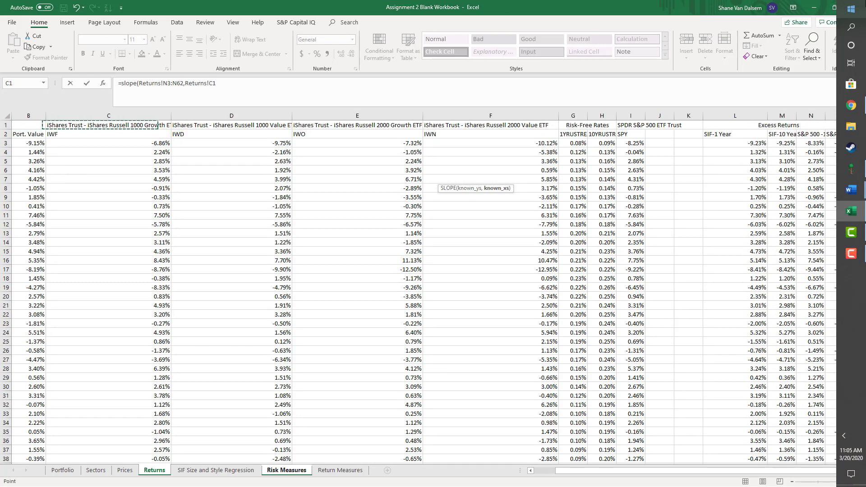
{"action": "key", "text": "Right"}
{"action": "key", "text": "Right"}
{"action": "key", "text": "Right"}
{"action": "key", "text": "Right"}
{"action": "key", "text": "Right"}
{"action": "key", "text": "Right"}
{"action": "key", "text": "Right"}
{"action": "key", "text": "Right"}
{"action": "key", "text": "Right"}
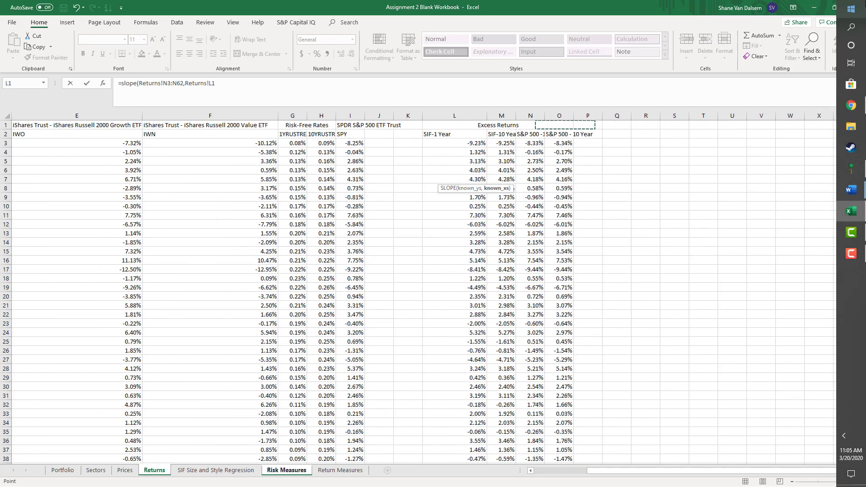
{"action": "key", "text": "Left"}
{"action": "key", "text": "Down"}
{"action": "key", "text": "Down"}
{"action": "key", "text": "Right"}
{"action": "key", "text": "Right"}
{"action": "key", "text": "Right"}
{"action": "key", "text": "shift+Down"}
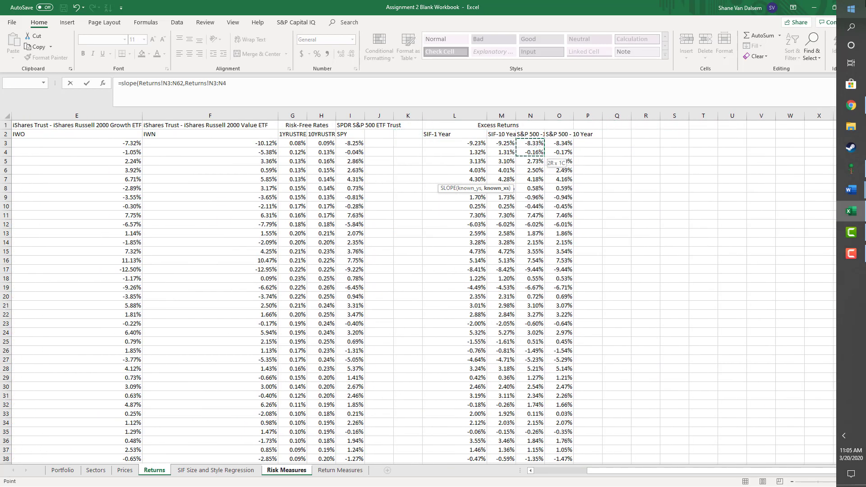
{"action": "key", "text": "shift+Down"}
{"action": "key", "text": "shift+Down"}
{"action": "key", "text": "shift+Down"}
{"action": "key", "text": "shift+Down"}
{"action": "key", "text": "shift+Down"}
{"action": "key", "text": "shift+Down"}
{"action": "key", "text": "shift+Down"}
{"action": "key", "text": "shift+Down"}
{"action": "key", "text": "shift+Down"}
{"action": "key", "text": "shift+Down"}
{"action": "key", "text": "shift+Down"}
{"action": "key", "text": "shift+Down"}
{"action": "key", "text": "shift+Down"}
{"action": "key", "text": "shift+Down"}
{"action": "key", "text": "shift+Down"}
{"action": "key", "text": "shift+Down"}
{"action": "key", "text": "shift+Down"}
{"action": "key", "text": "shift+Down"}
{"action": "key", "text": "shift+Down"}
{"action": "key", "text": "shift+Down"}
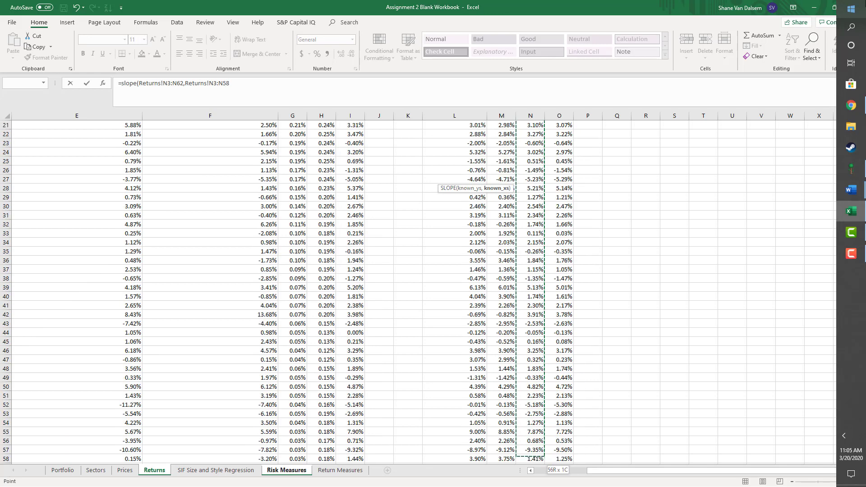
{"action": "key", "text": "shift+Down"}
{"action": "key", "text": "shift+Down"}
{"action": "key", "text": "shift+Down"}
{"action": "key", "text": "shift+Down"}
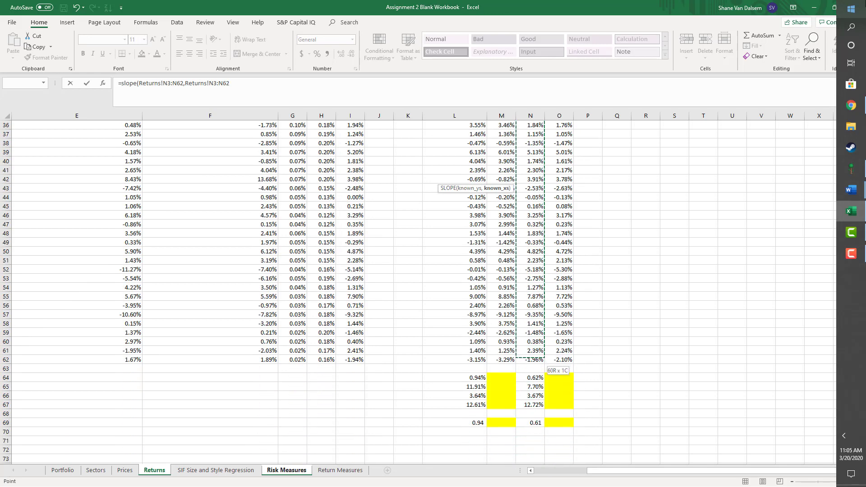
{"action": "key", "text": "Return"}
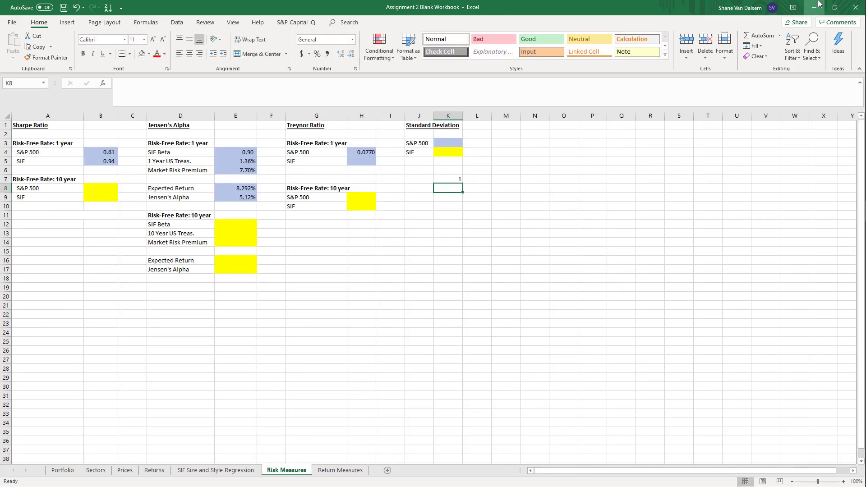
{"action": "key", "text": "Up"}
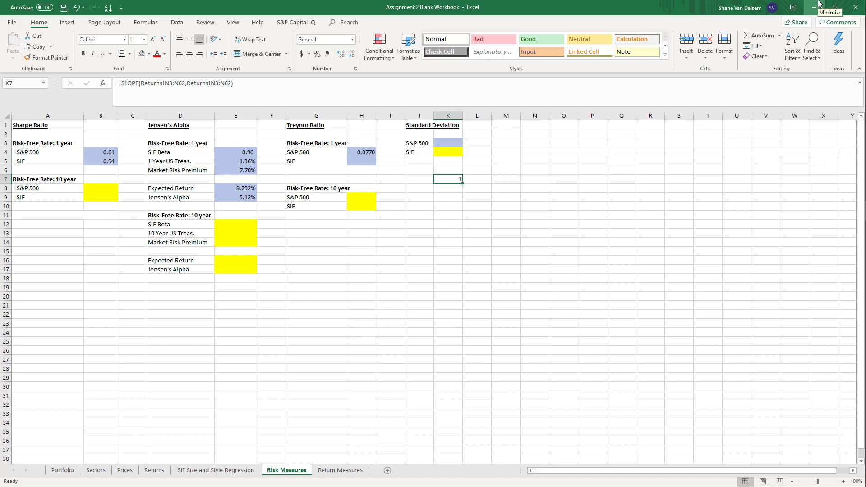
Extend the 1-year S&P 500 Treynor Ratio formula in H4 to divide Returns!N65 by the S&P 500 beta
{"action": "key", "text": "Up"}
{"action": "key", "text": "Up"}
{"action": "key", "text": "Left"}
{"action": "key", "text": "Left"}
{"action": "key", "text": "Left"}
{"action": "key", "text": "Up"}
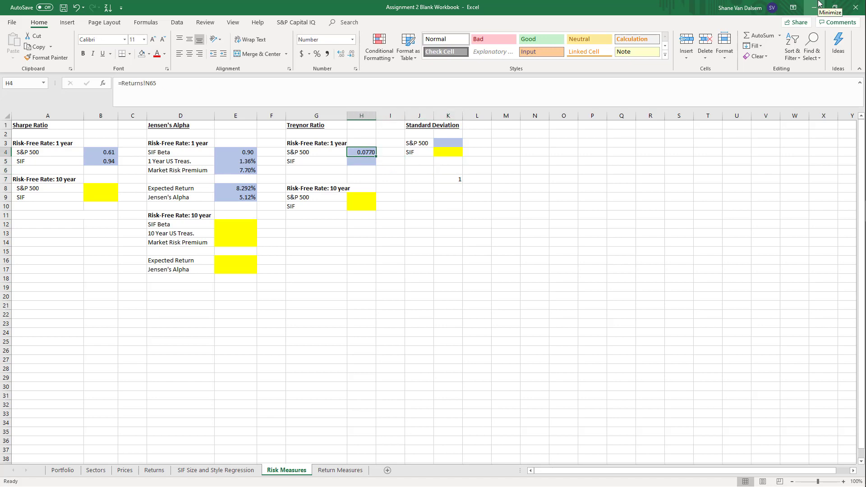
{"action": "key", "text": "F2"}
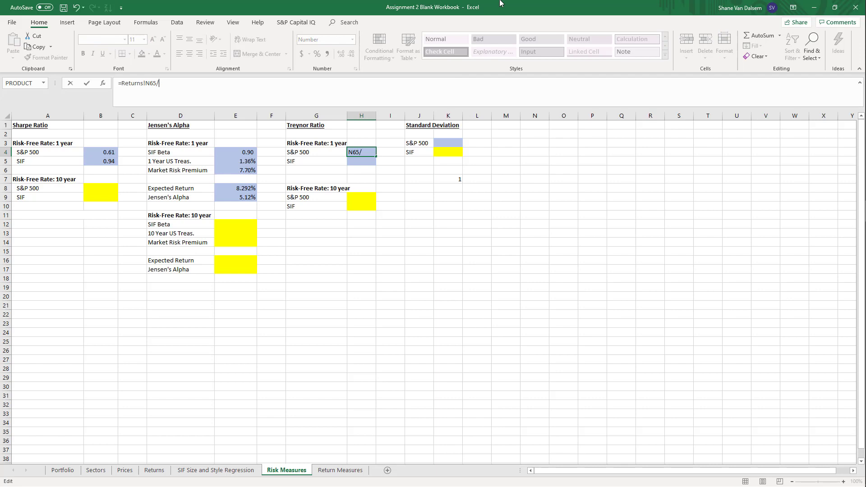
{"action": "key", "text": "Return"}
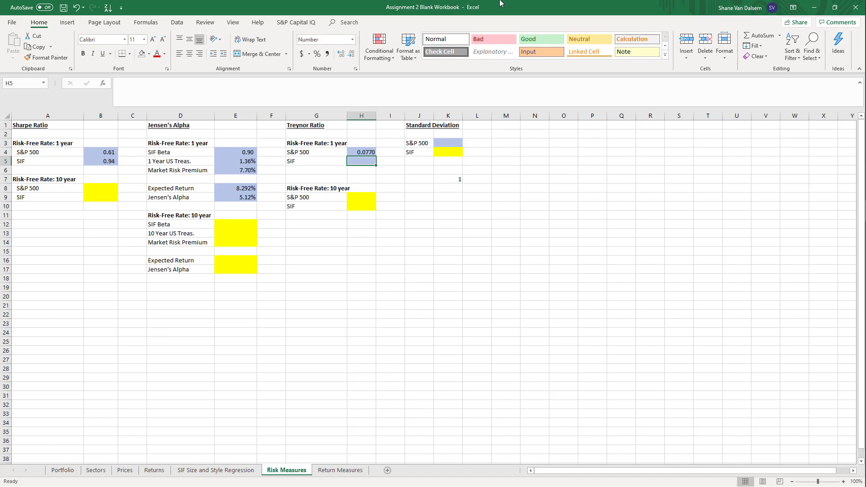
Calculate the 1-year SIF Treynor Ratio in H5 by dividing the annualized SIF excess return in Returns!L65 by the SIF Beta in E4
{"action": "type", "text": "="}
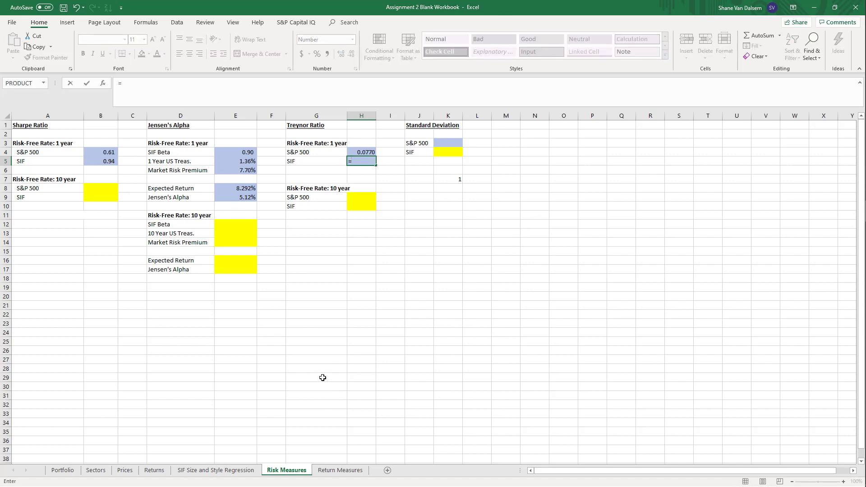
{"action": "left_click", "coordinate": [209, 472]}
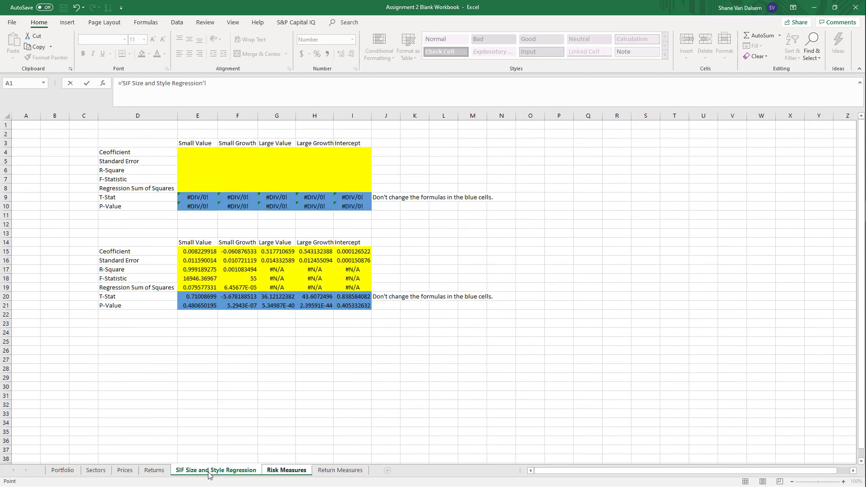
{"action": "left_click", "coordinate": [155, 470]}
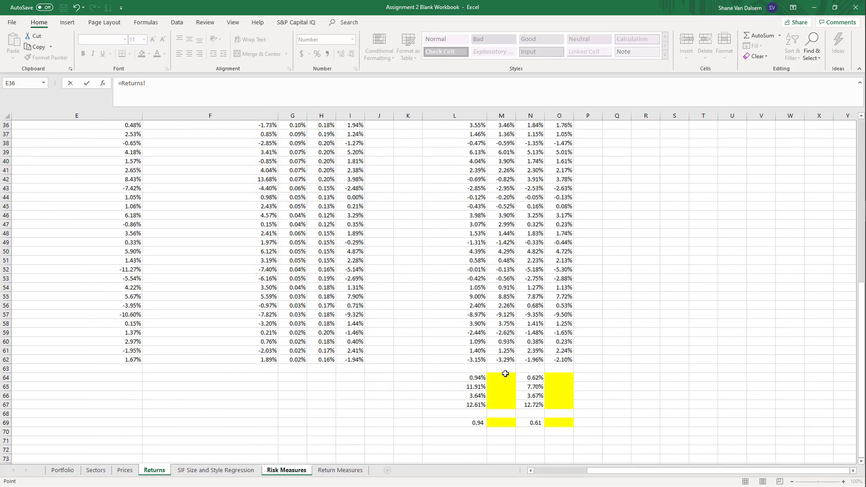
{"action": "left_click", "coordinate": [478, 385]}
{"action": "type", "text": "/"}
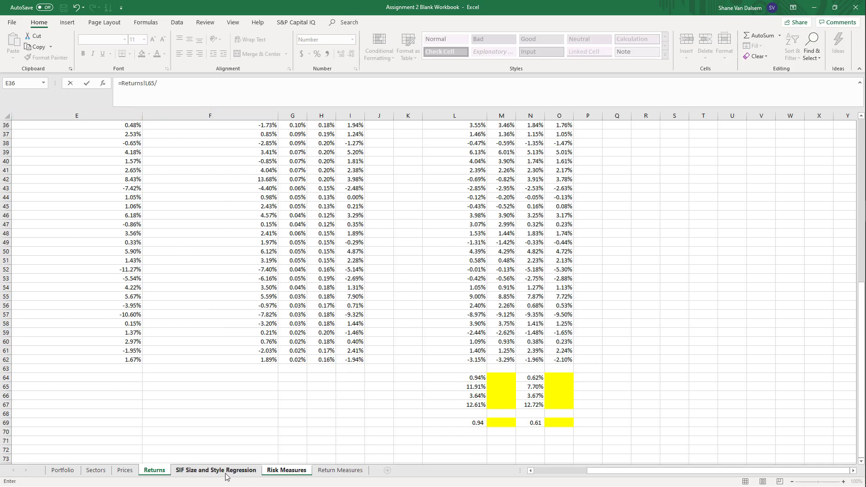
{"action": "left_click", "coordinate": [287, 470]}
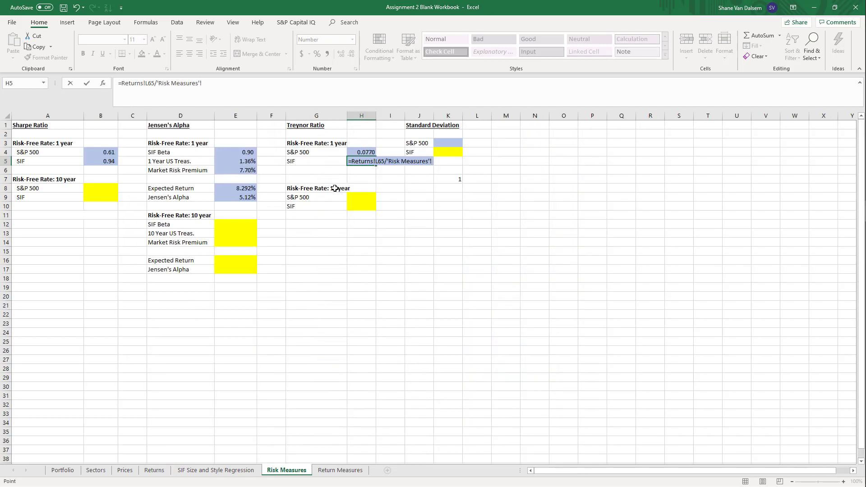
{"action": "left_click", "coordinate": [229, 151]}
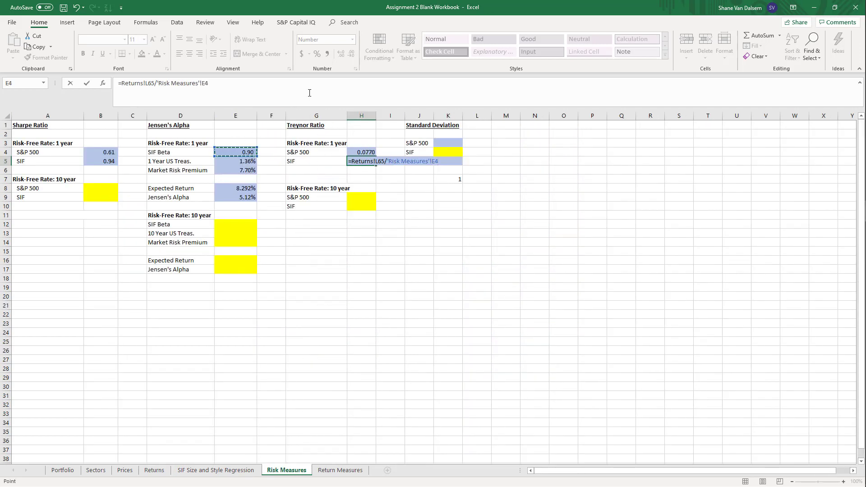
{"action": "key", "text": "ctrl+Return"}
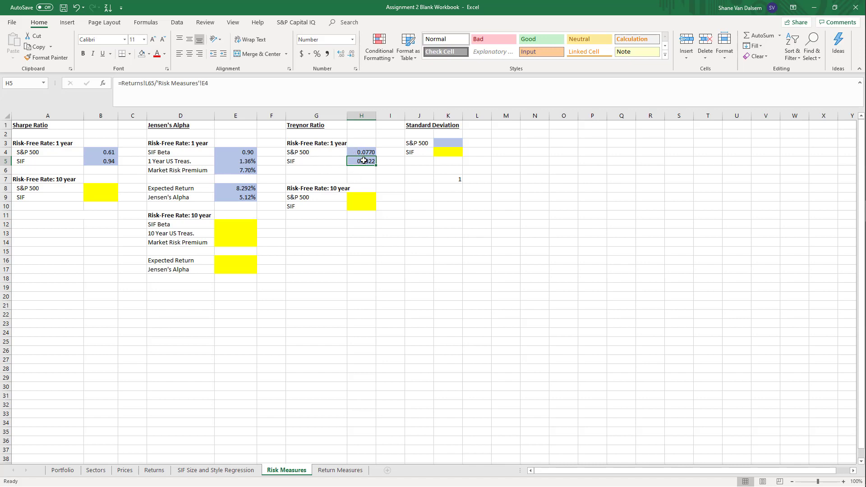
{"action": "left_click", "coordinate": [432, 242]}
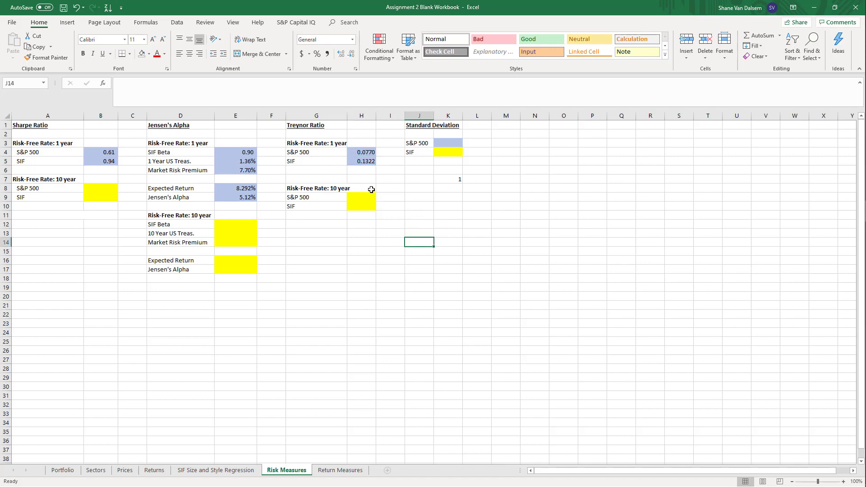
Calculate the S&P 500 Standard Deviation in K3 with STDEV.S over the SPY returns in Returns!I3:I62
{"action": "left_click", "coordinate": [441, 142]}
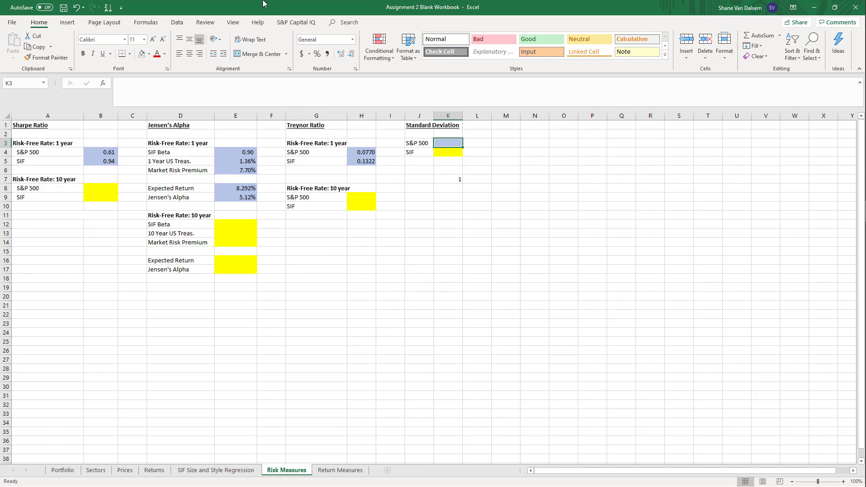
{"action": "type", "text": "+"}
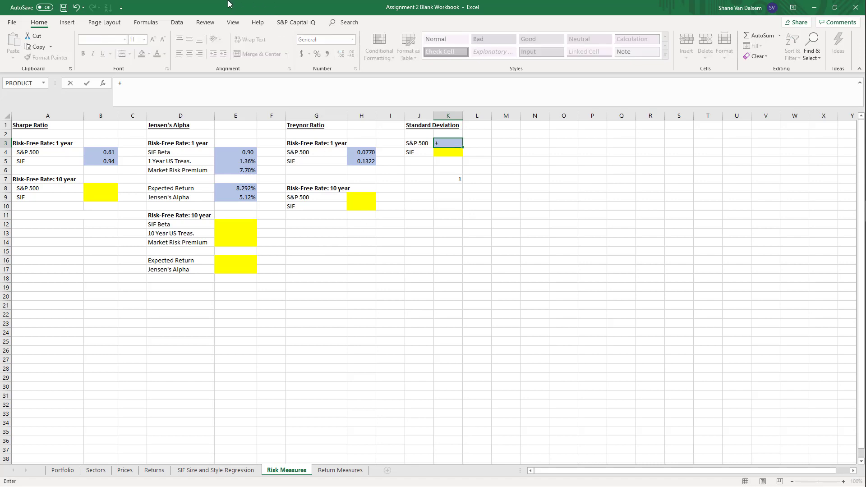
{"action": "key", "text": "BackSpace"}
{"action": "type", "text": "=stdev"}
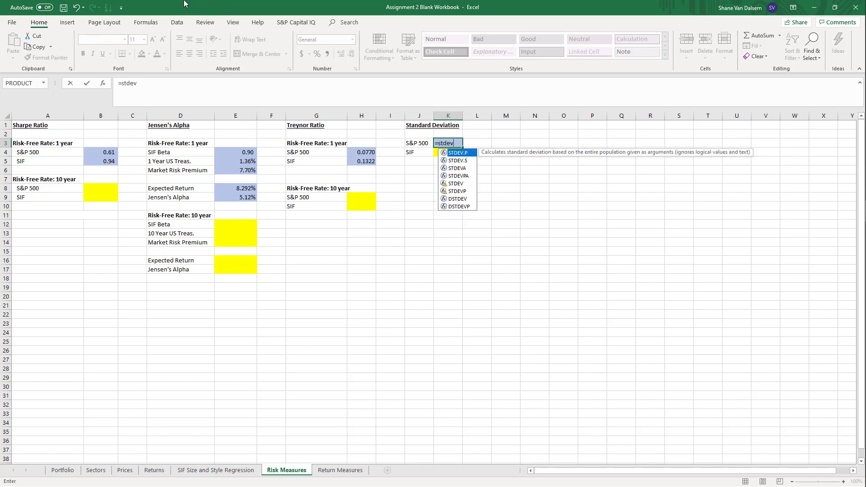
{"action": "type", "text": ".s("}
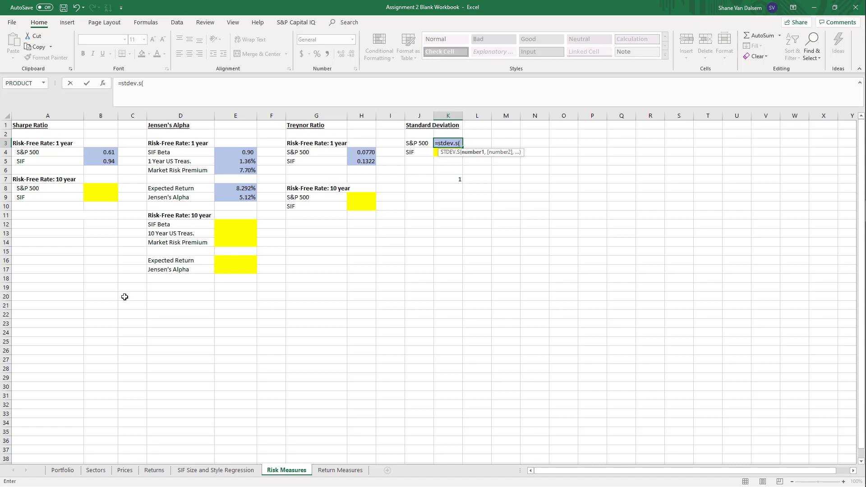
{"action": "left_click", "coordinate": [155, 470]}
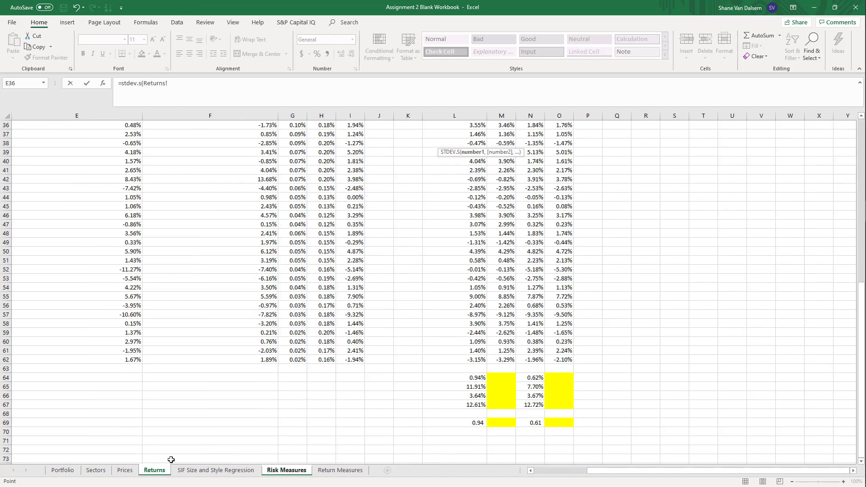
{"action": "scroll", "coordinate": [290, 304], "scroll_direction": "up", "scroll_amount": 12}
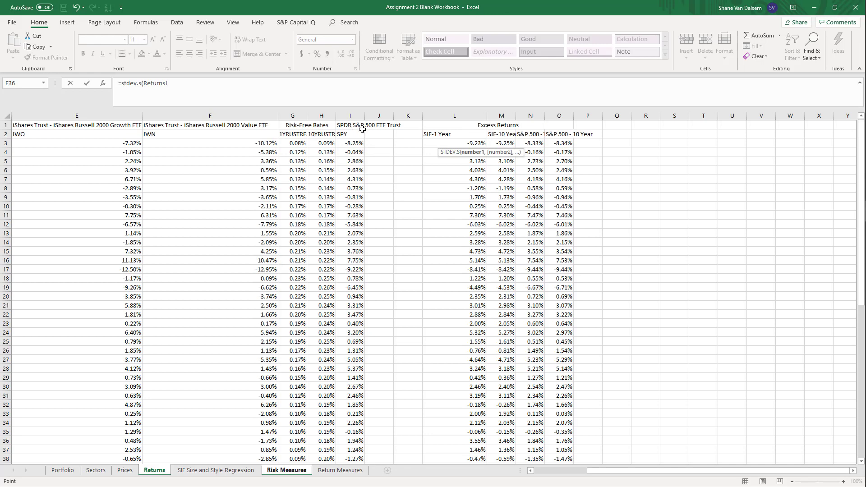
{"action": "left_click", "coordinate": [357, 142]}
{"action": "key", "text": "ctrl+shift+Down"}
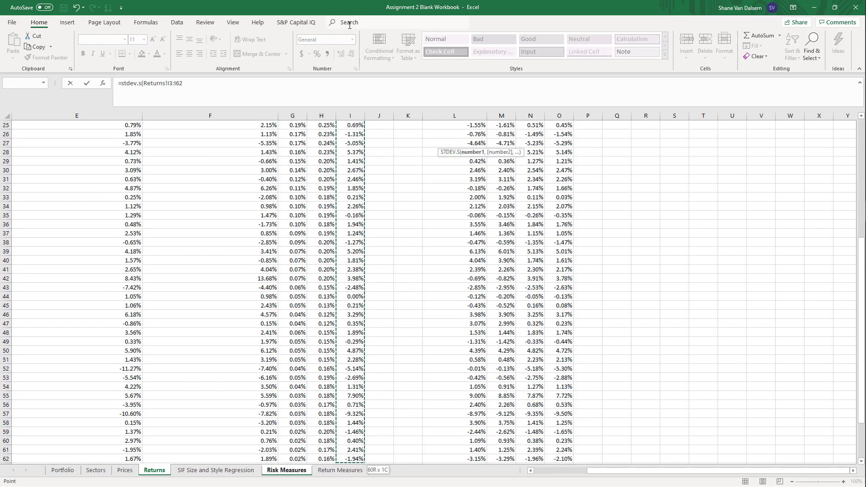
{"action": "type", "text": ")"}
{"action": "key", "text": "Return"}
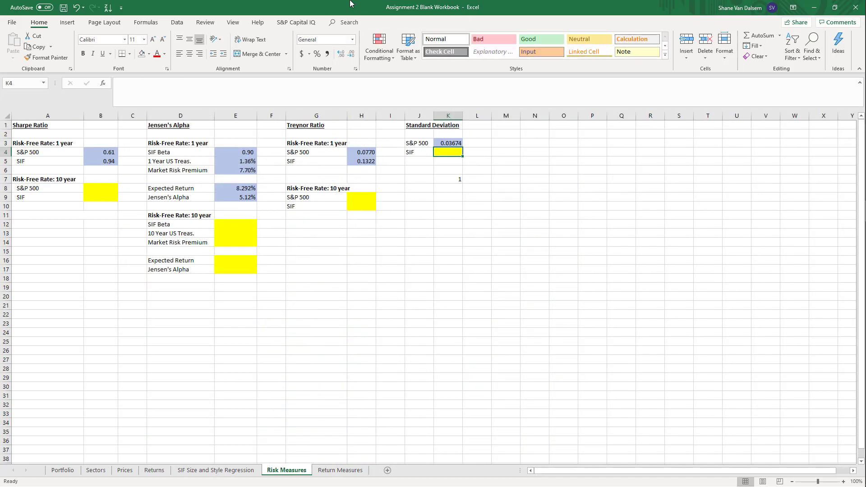
Annualize the S&P 500 Standard Deviation in K3 by multiplying it by SQRT(12), and format the cell as a percentage
{"action": "key", "text": "Up"}
{"action": "key", "text": "F2"}
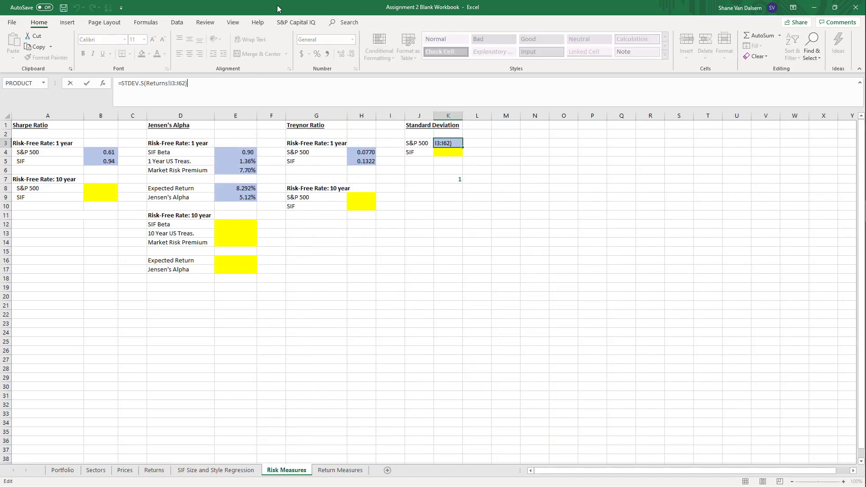
{"action": "type", "text": "*sqrt(12"}
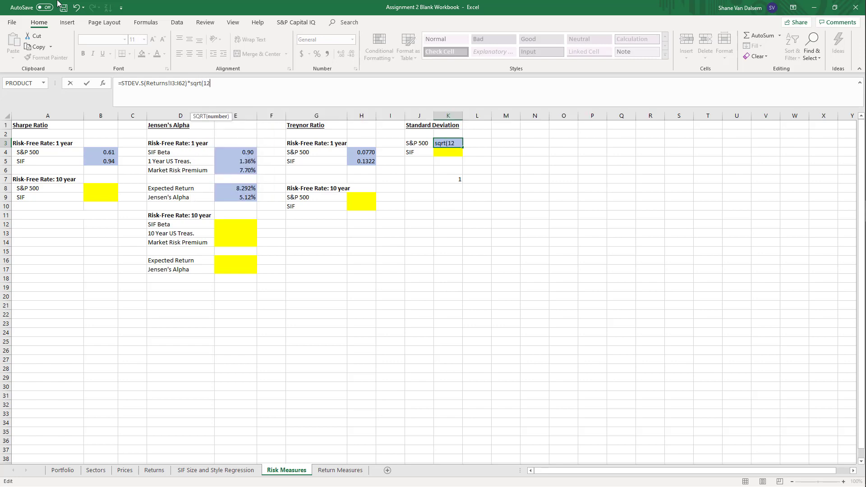
{"action": "type", "text": ")"}
{"action": "key", "text": "Return"}
{"action": "key", "text": "Up"}
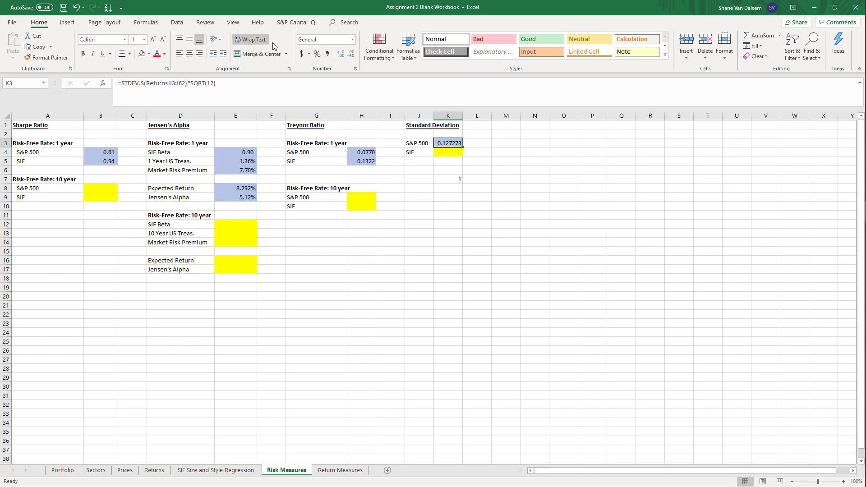
{"action": "left_click", "coordinate": [317, 54]}
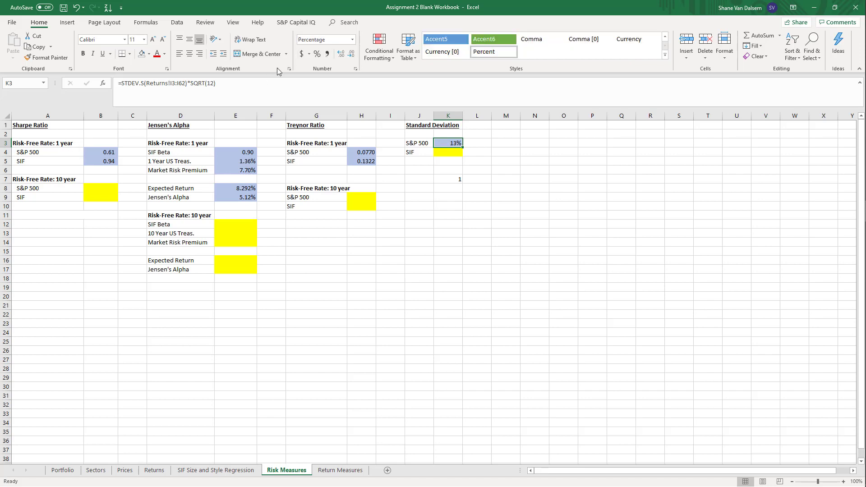
Show the annualized S&P 500 Standard Deviation in K3 with two decimal places
{"action": "left_click", "coordinate": [342, 54]}
{"action": "left_click", "coordinate": [342, 54]}
{"action": "left_click", "coordinate": [408, 222]}
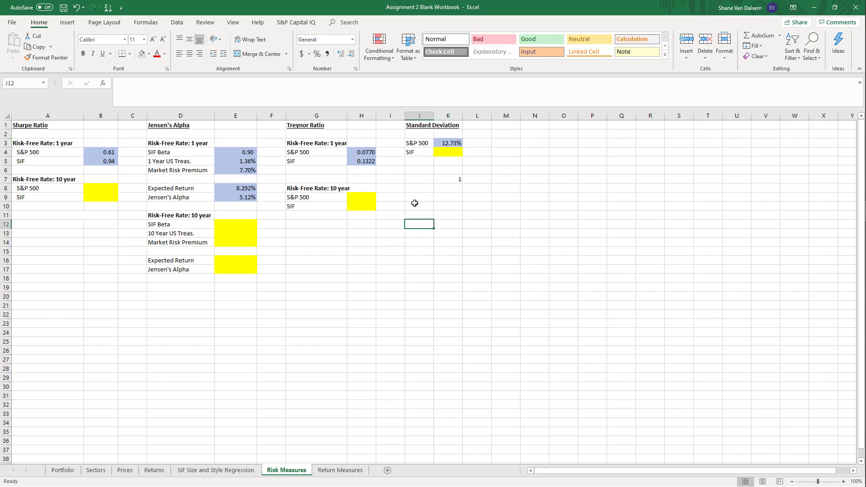
Delete the leftover SLOPE test formula in K7 below the Standard Deviation section
{"action": "left_click", "coordinate": [445, 177]}
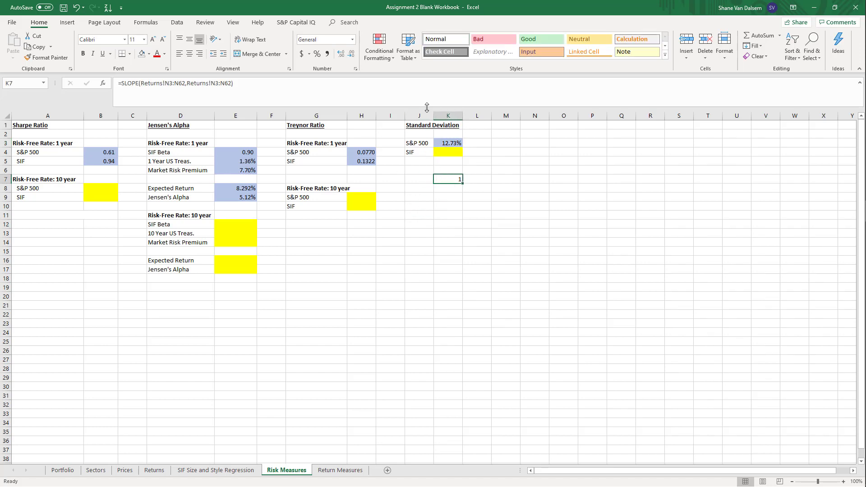
{"action": "key", "text": "Delete"}
{"action": "key", "text": "Up"}
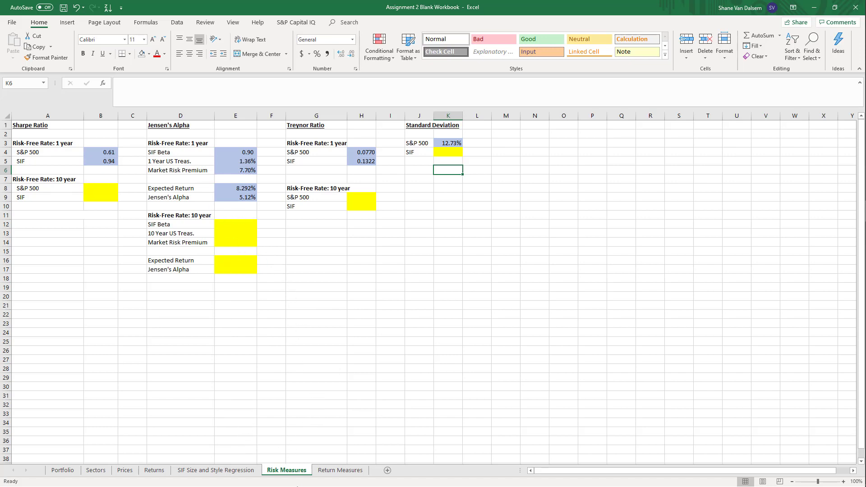
Open the Return Measures sheet and select B4, the 1 Year average annual return for the S&P 500
{"action": "left_click", "coordinate": [323, 471]}
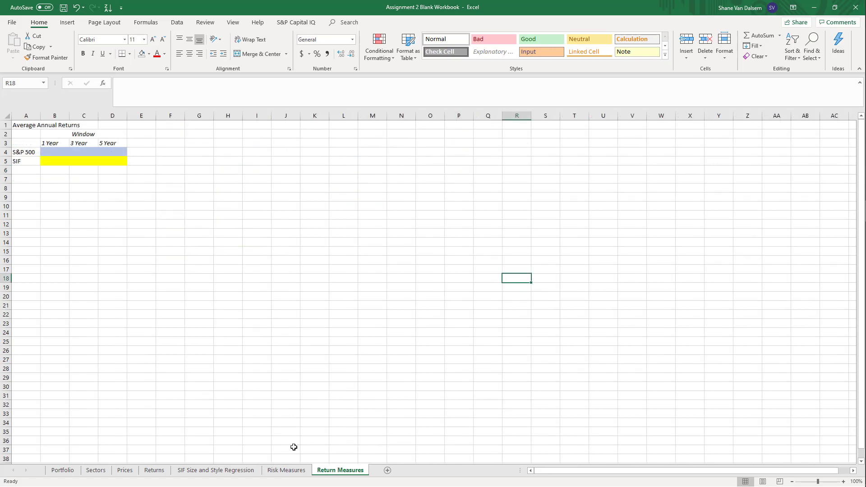
{"action": "left_click", "coordinate": [158, 330]}
{"action": "left_click_drag", "start_coordinate": [155, 329], "coordinate": [158, 322]}
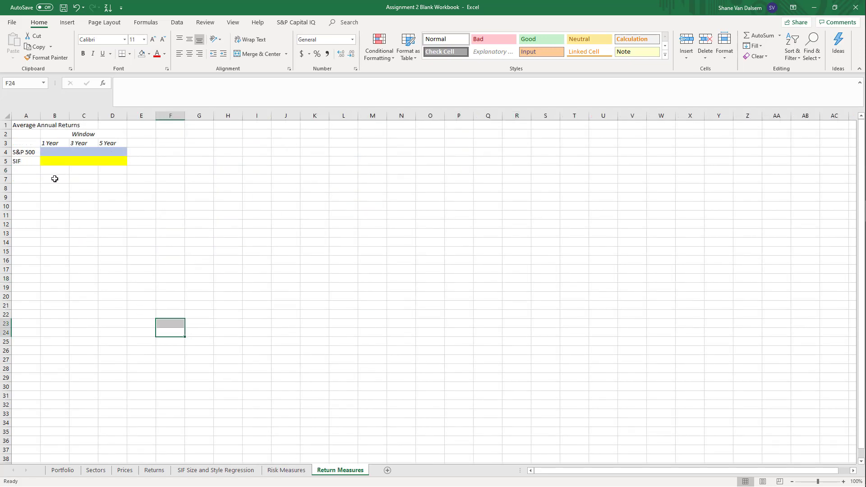
{"action": "left_click", "coordinate": [63, 148]}
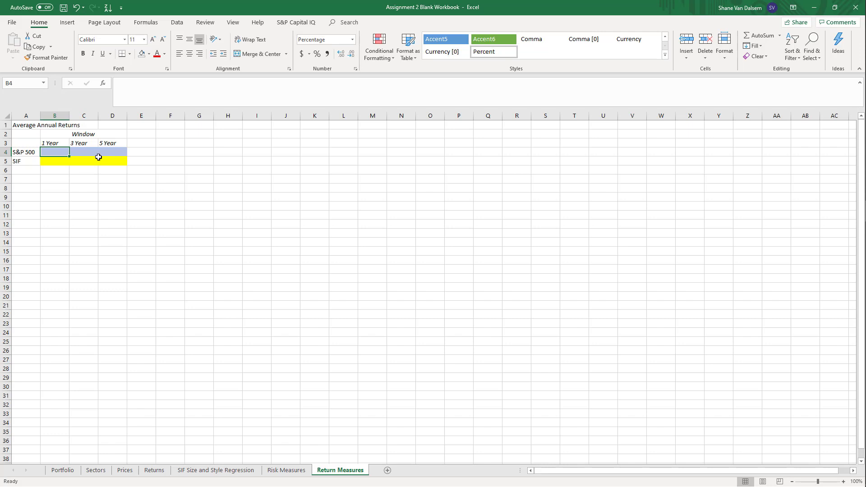
Calculate the 1 Year S&P 500 average annual return in B4 with =(1+AVERAGE(Returns!I3:I14))^12-1
{"action": "type", "text": "="}
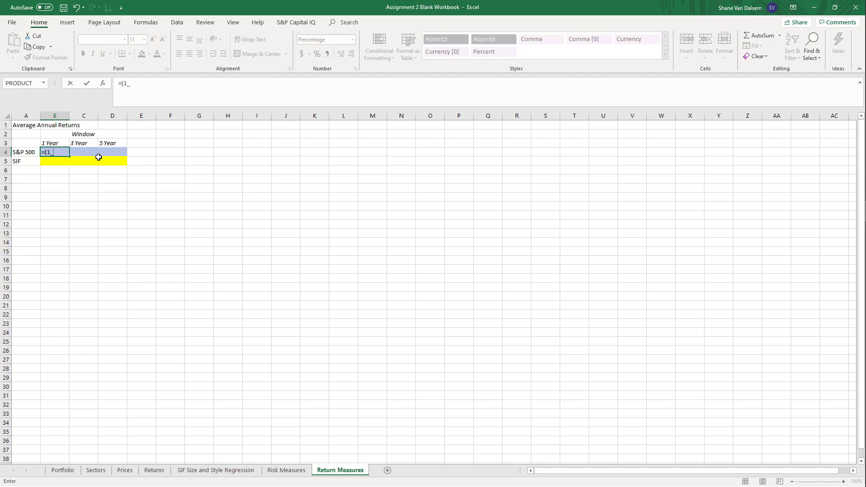
{"action": "type", "text": "(1+average"}
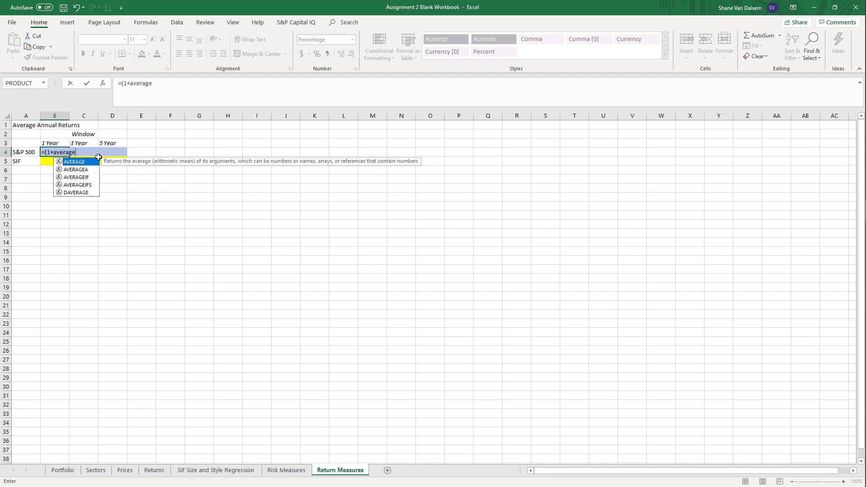
{"action": "type", "text": "("}
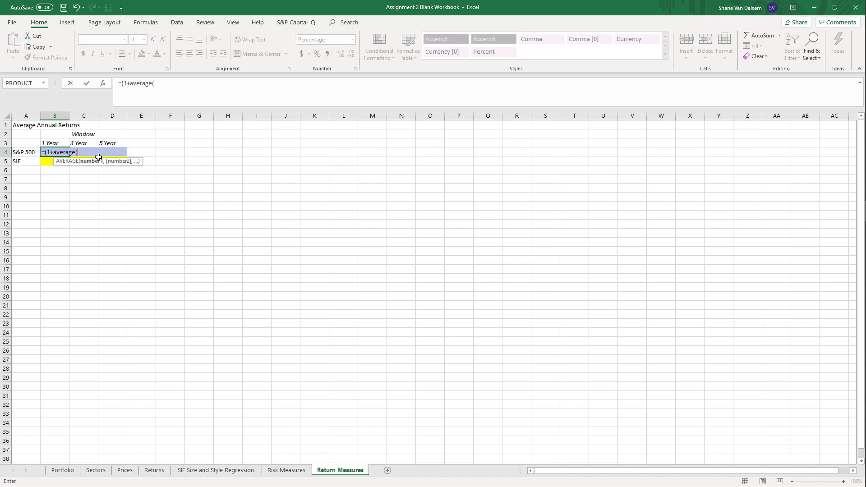
{"action": "left_click", "coordinate": [158, 472]}
{"action": "scroll", "coordinate": [298, 406], "scroll_direction": "up", "scroll_amount": 10}
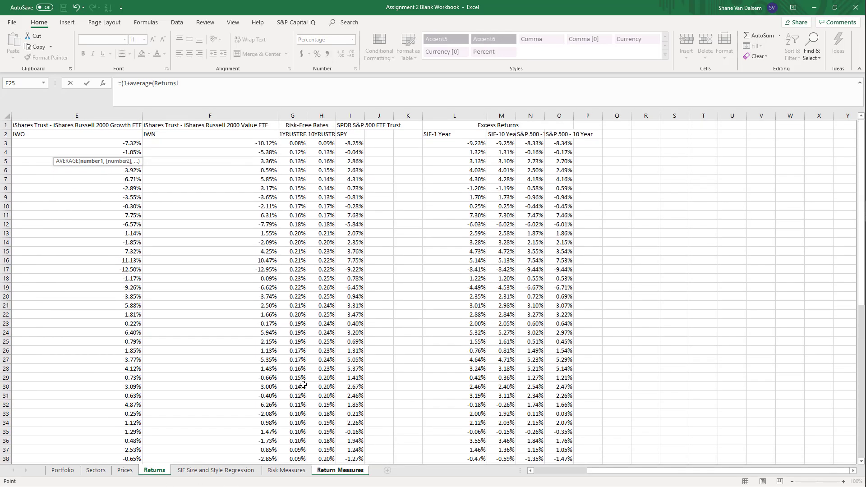
{"action": "left_click", "coordinate": [347, 145]}
{"action": "left_click_drag", "start_coordinate": [350, 145], "coordinate": [351, 172]}
{"action": "key", "text": "shift+Down"}
{"action": "key", "text": "shift+Down"}
{"action": "key", "text": "shift+Down"}
{"action": "key", "text": "shift+Down"}
{"action": "key", "text": "shift+Down"}
{"action": "key", "text": "shift+Down"}
{"action": "key", "text": "shift+Down"}
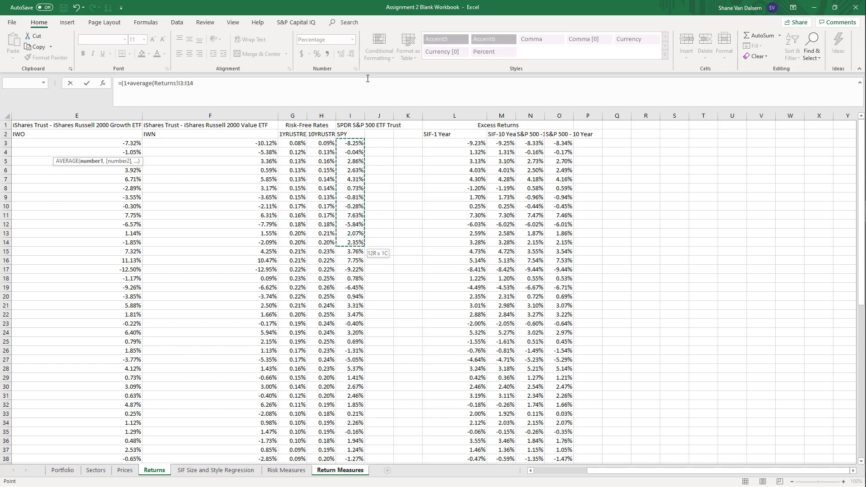
{"action": "type", "text": ")"}
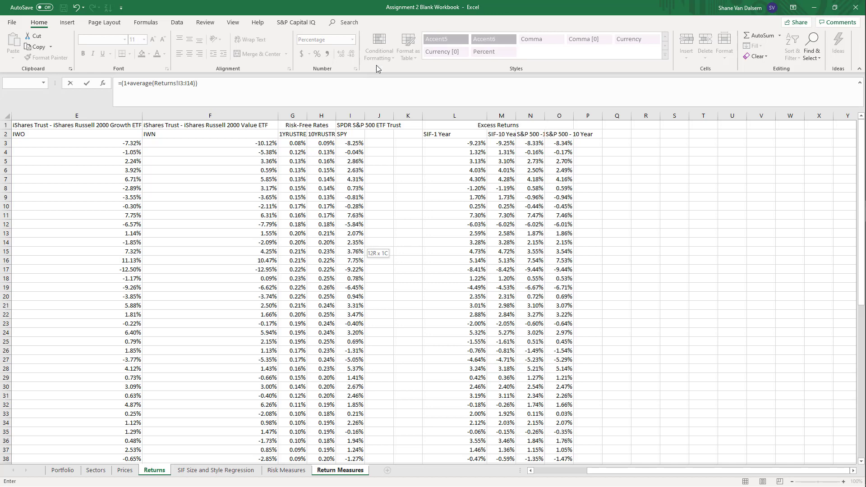
{"action": "type", "text": ")^12-1"}
{"action": "key", "text": "Return"}
{"action": "key", "text": "Up"}
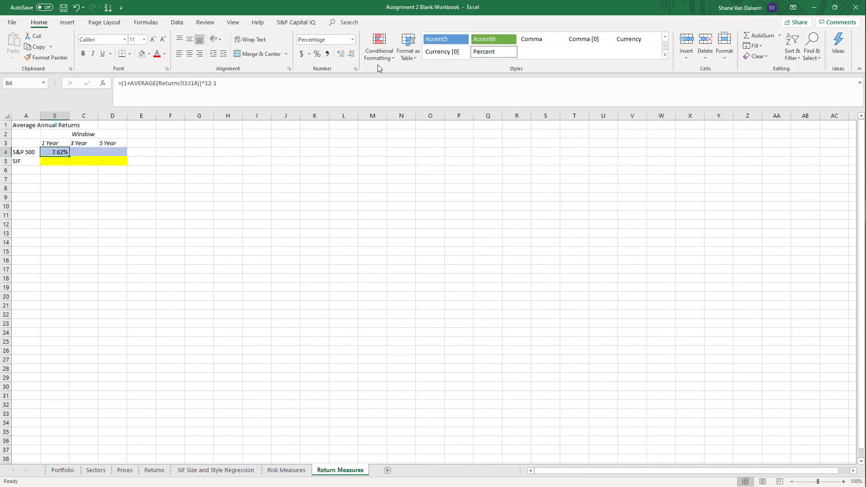
Enter the 3 Year S&P 500 formula in C4 as =(1+average(Returns!I3:I39)^12-1, using the SPY returns
{"action": "key", "text": "Right"}
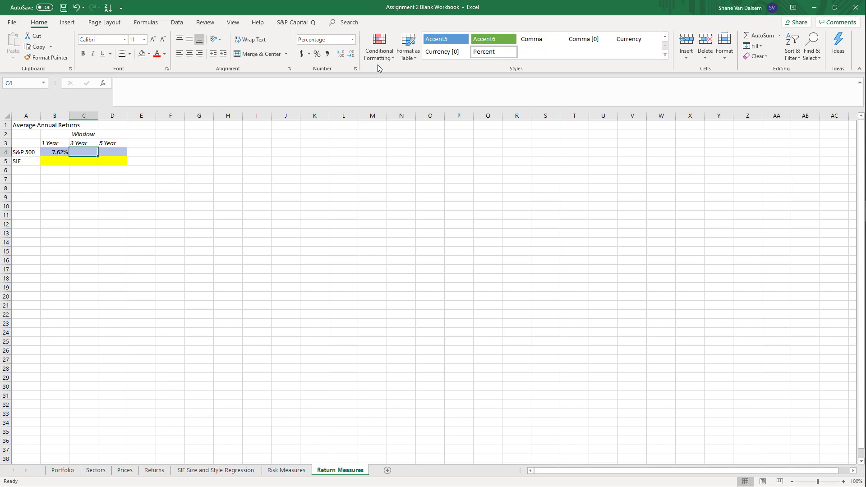
{"action": "type", "text": "=(1"}
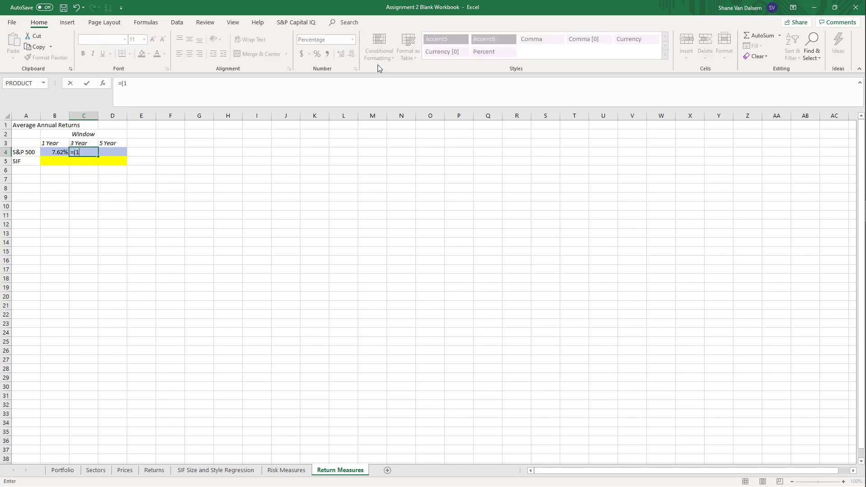
{"action": "type", "text": "+average("}
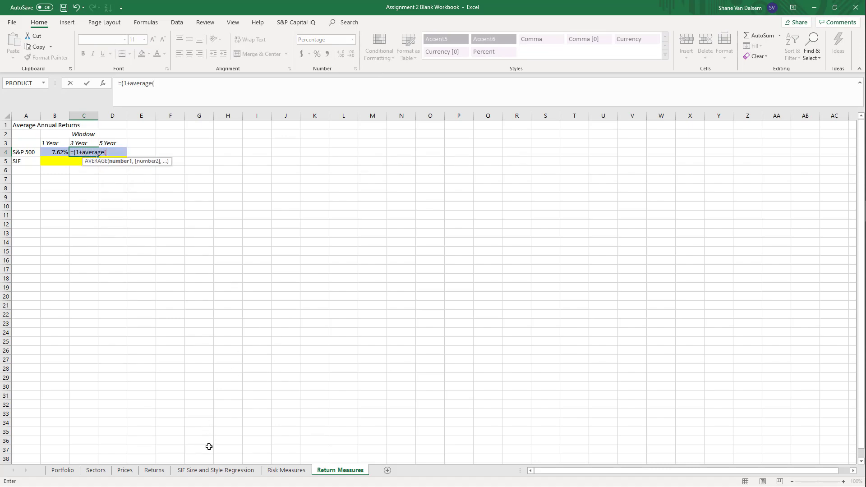
{"action": "left_click", "coordinate": [158, 471]}
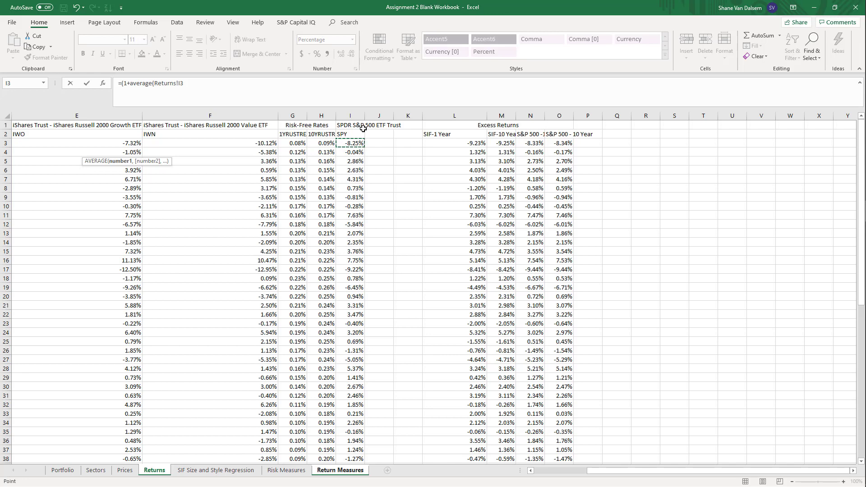
{"action": "key", "text": "Down"}
{"action": "key", "text": "Up"}
{"action": "key", "text": "shift+Down"}
{"action": "key", "text": "shift+Down"}
{"action": "key", "text": "shift+Down"}
{"action": "key", "text": "shift+Down"}
{"action": "key", "text": "shift+Down"}
{"action": "key", "text": "shift+Down"}
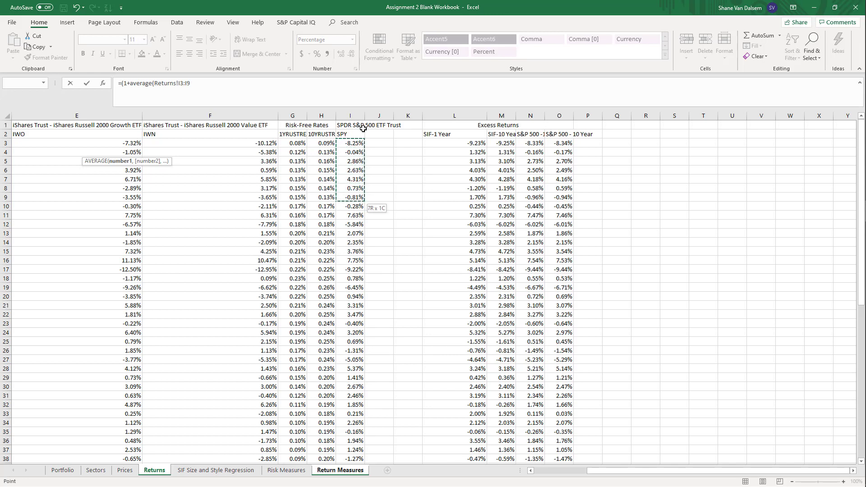
{"action": "key", "text": "shift+Down"}
{"action": "key", "text": "shift+Down"}
{"action": "key", "text": "shift+Down"}
{"action": "key", "text": "shift+Down"}
{"action": "key", "text": "shift+Down"}
{"action": "key", "text": "shift+Down"}
{"action": "key", "text": "shift+Down"}
{"action": "key", "text": "shift+Down"}
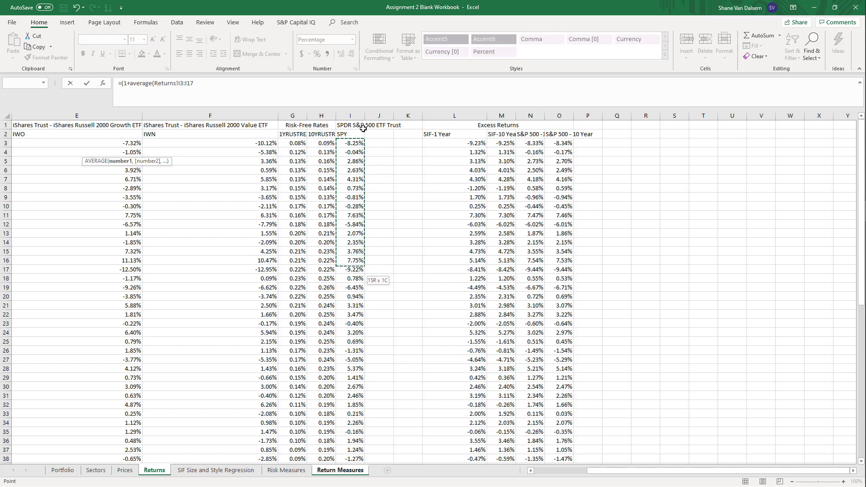
{"action": "key", "text": "shift+Down"}
{"action": "key", "text": "shift+Down"}
{"action": "key", "text": "shift+Down"}
{"action": "key", "text": "shift+Down"}
{"action": "key", "text": "shift+Down"}
{"action": "key", "text": "shift+Down"}
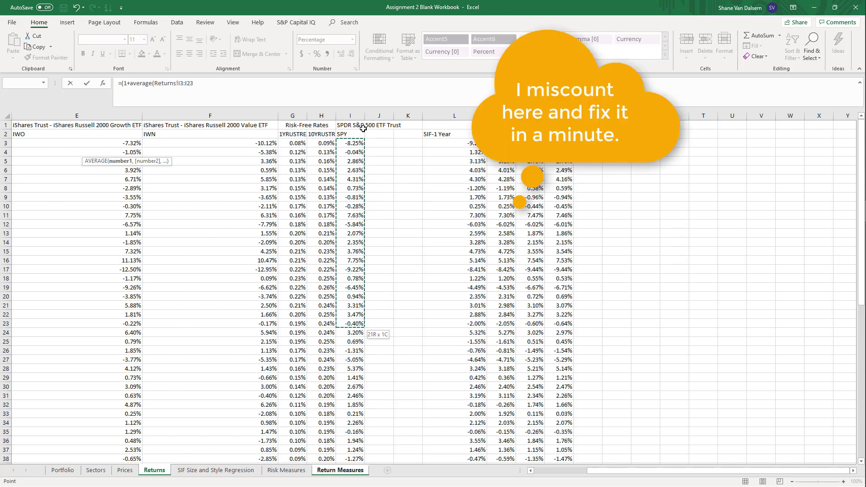
{"action": "key", "text": "shift+Down"}
{"action": "key", "text": "shift+Down"}
{"action": "key", "text": "shift+Down"}
{"action": "key", "text": "shift+Down"}
{"action": "key", "text": "shift+Down"}
{"action": "key", "text": "shift+Down"}
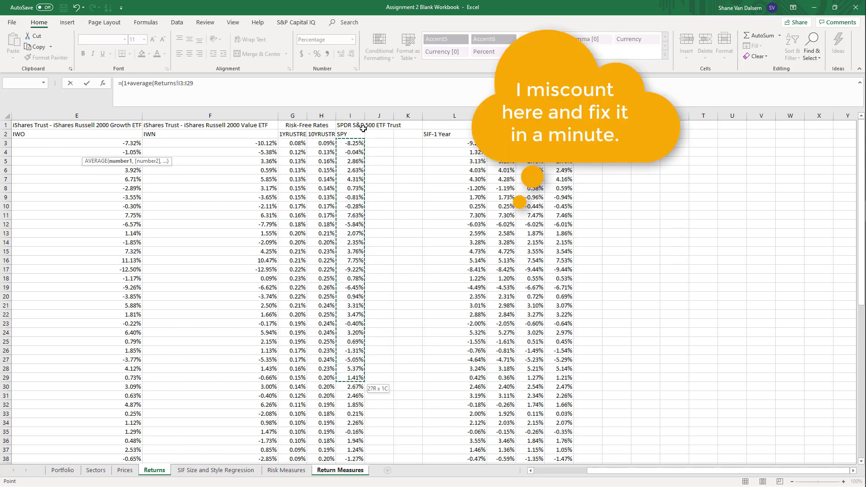
{"action": "key", "text": "shift+Down"}
{"action": "key", "text": "shift+Down"}
{"action": "key", "text": "shift+Down"}
{"action": "key", "text": "shift+Down"}
{"action": "key", "text": "shift+Down"}
{"action": "key", "text": "shift+Down"}
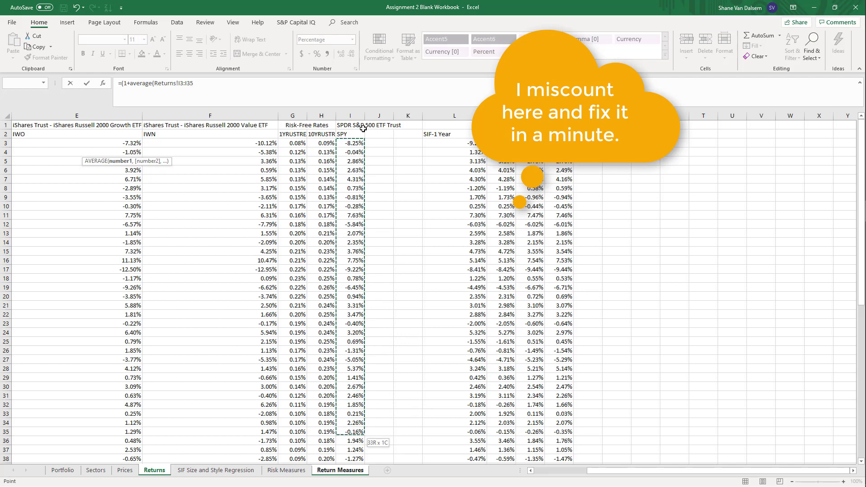
{"action": "key", "text": "shift+Down"}
{"action": "key", "text": "shift+Down"}
{"action": "key", "text": "shift+Down"}
{"action": "key", "text": "shift+Down"}
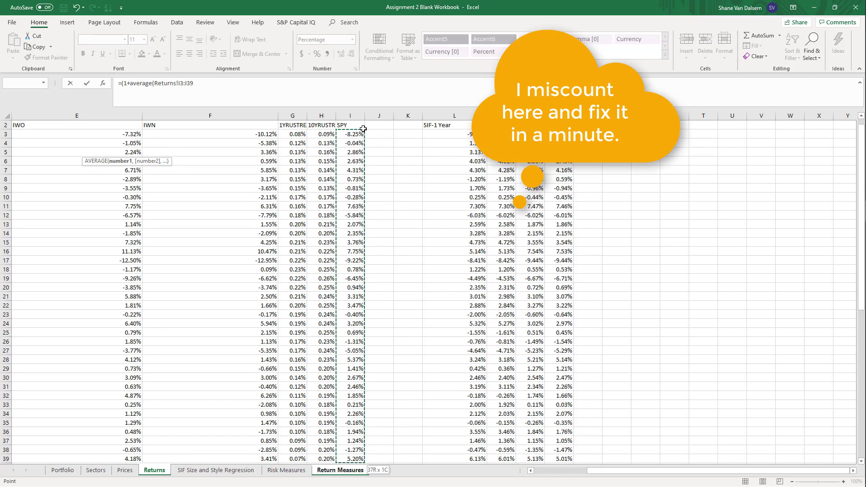
{"action": "type", "text": ")^12-1"}
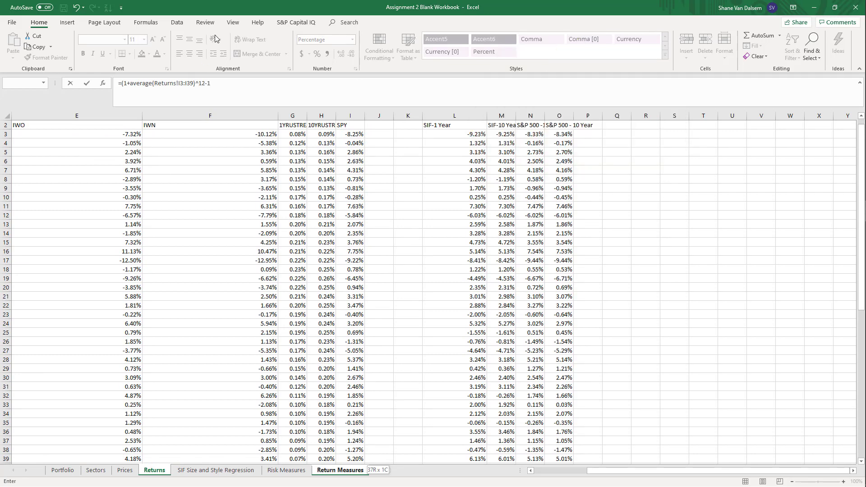
{"action": "key", "text": "Return"}
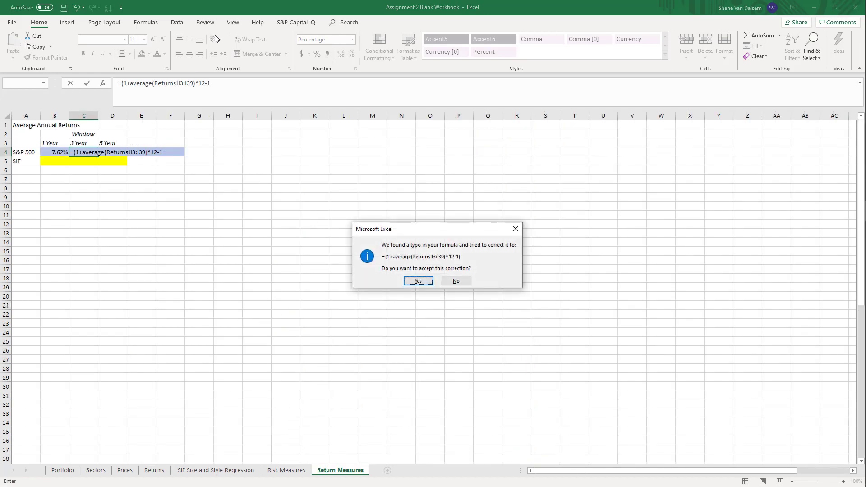
Decline the suggested formula correction and add a closing parenthesis before ^12 in the 3 Year S&P 500 formula in C4
{"action": "key", "text": "Tab"}
{"action": "key", "text": "Return"}
{"action": "key", "text": "Return"}
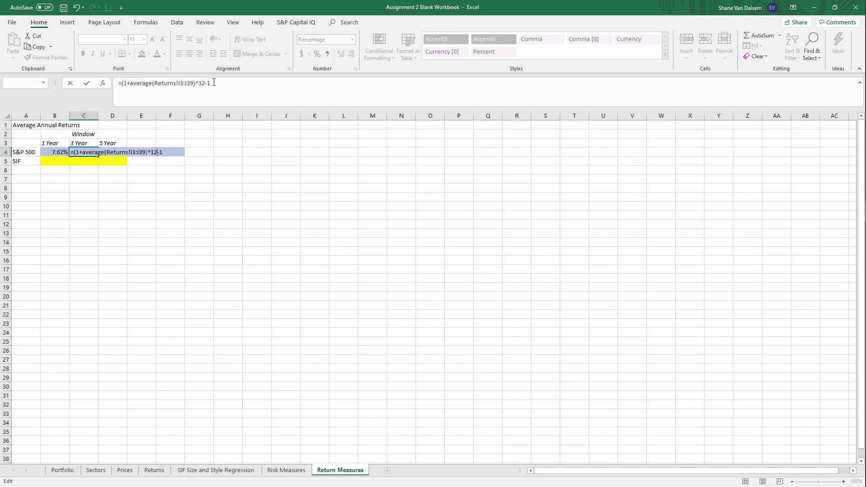
{"action": "left_click", "coordinate": [195, 83]}
{"action": "type", "text": ")"}
{"action": "key", "text": "Return"}
{"action": "key", "text": "Up"}
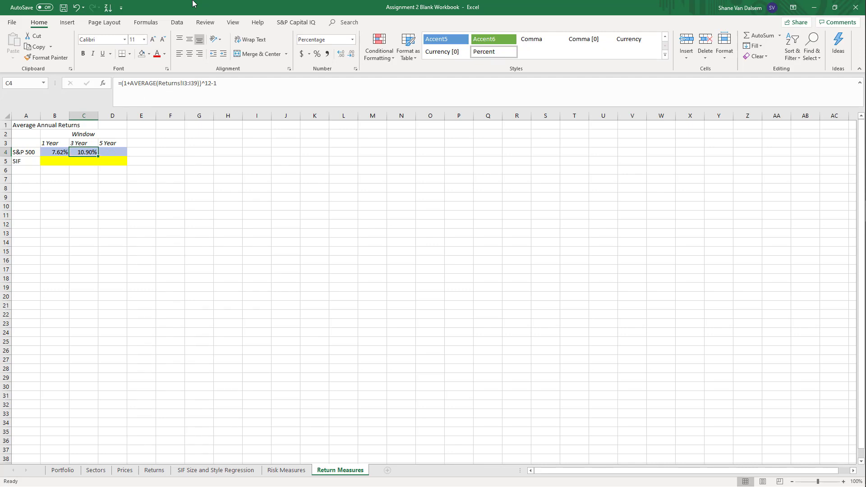
Enter the 5 Year S&P 500 formula in D4 as =(1+average(Returns!I3:I62)^12-1, using the SPY returns
{"action": "key", "text": "Right"}
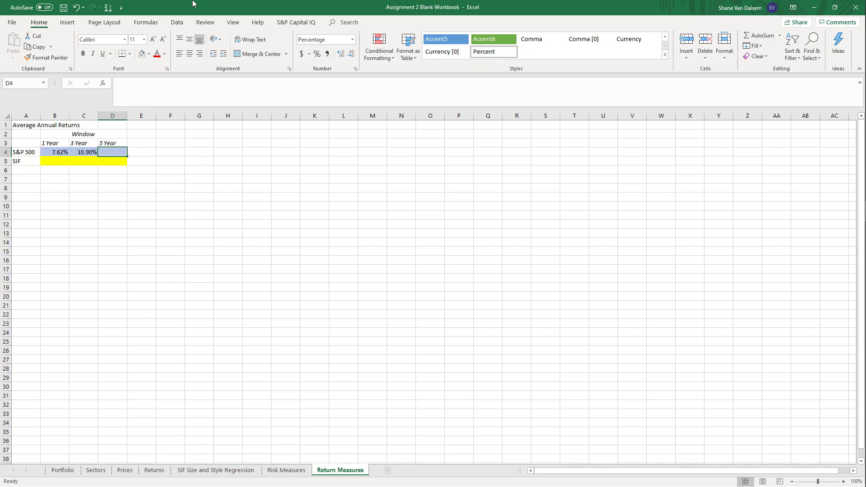
{"action": "type", "text": "=(1+"}
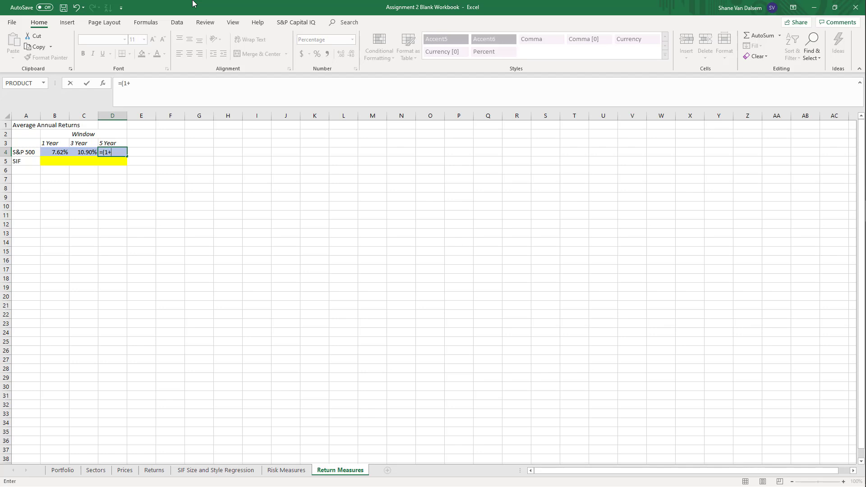
{"action": "type", "text": "average("}
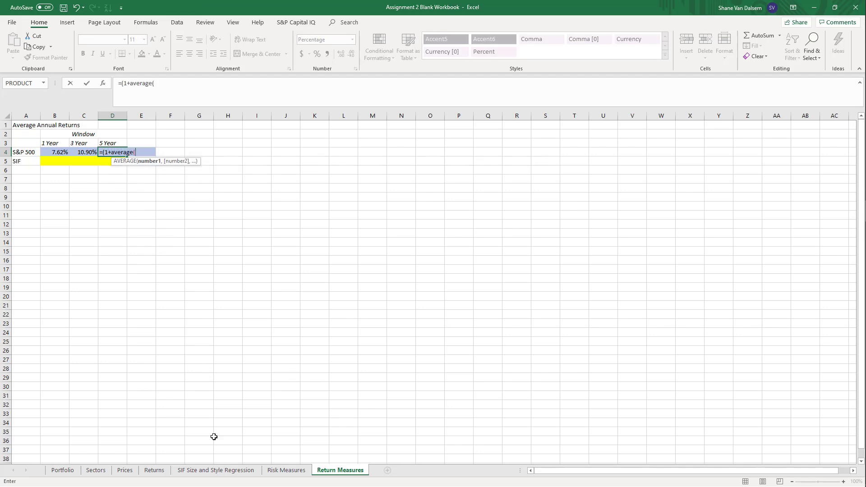
{"action": "left_click", "coordinate": [154, 470]}
{"action": "scroll", "coordinate": [283, 325], "scroll_direction": "up", "scroll_amount": 1}
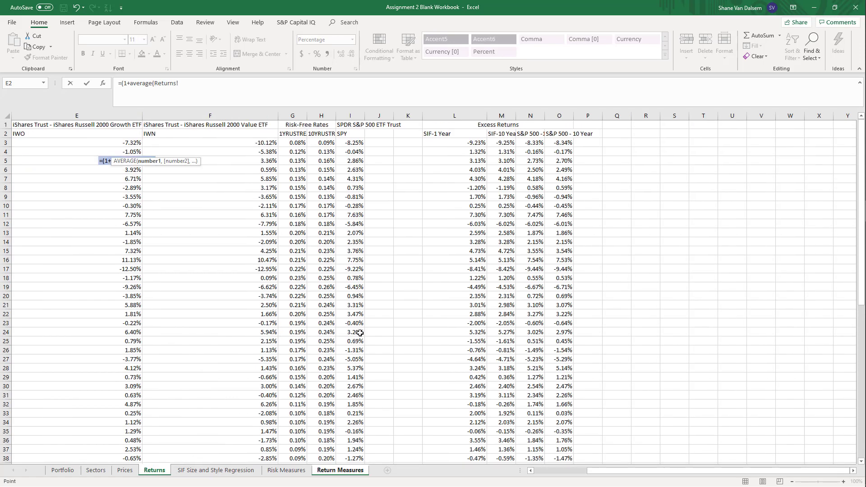
{"action": "left_click", "coordinate": [356, 145]}
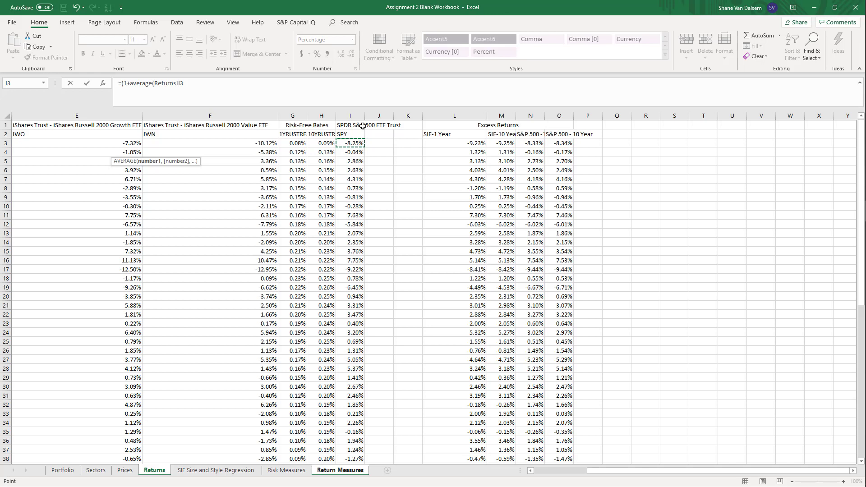
{"action": "key", "text": "ctrl+shift+Down"}
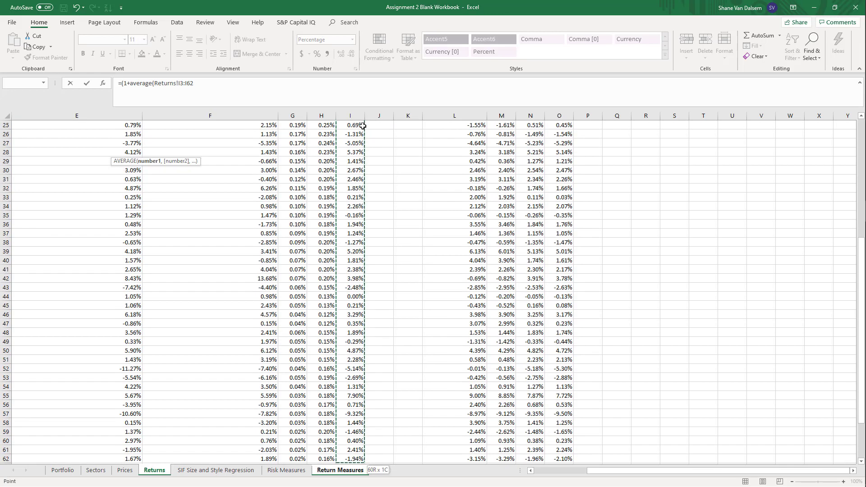
{"action": "type", "text": ")^12-1"}
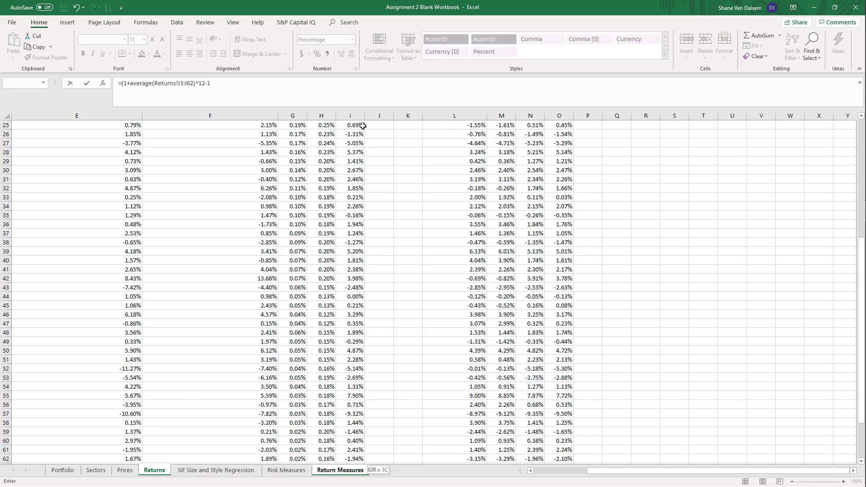
{"action": "key", "text": "Return"}
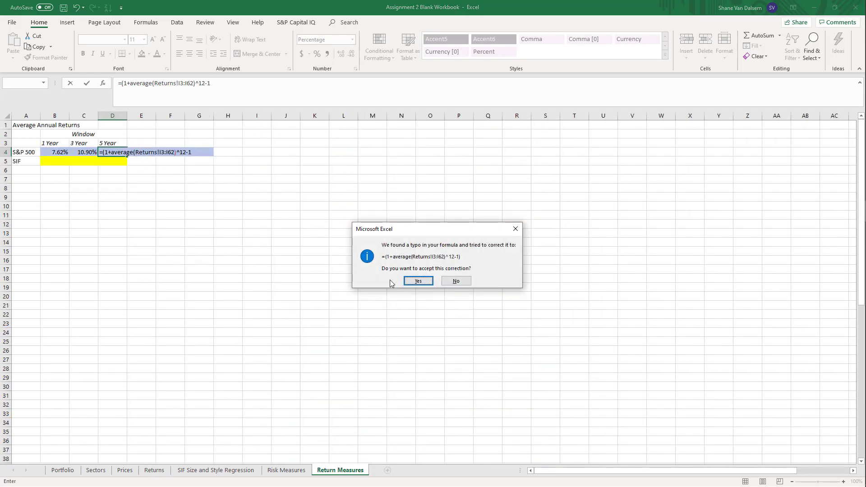
Decline the suggested formula correction and add a closing parenthesis before ^12 in the 5 Year S&P 500 formula in D4
{"action": "left_click", "coordinate": [449, 280]}
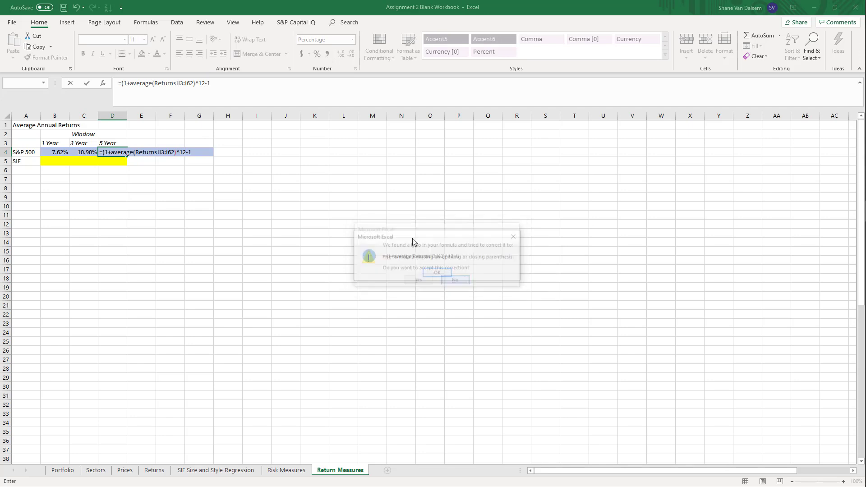
{"action": "left_click", "coordinate": [437, 273]}
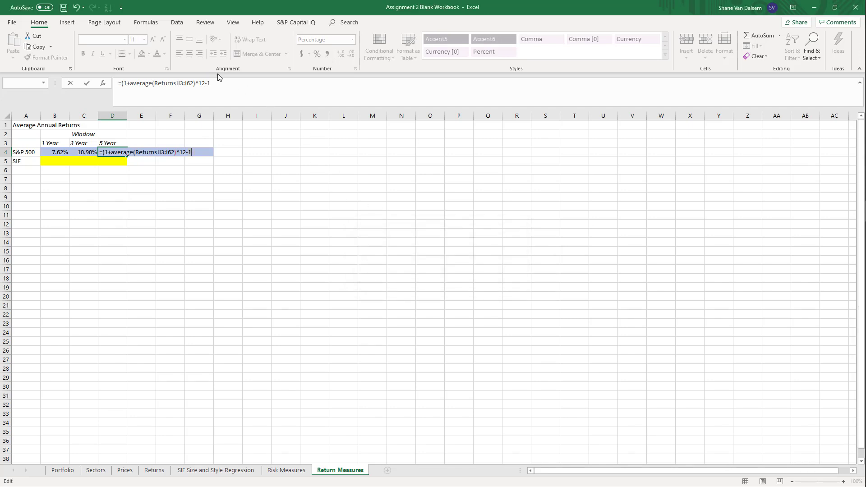
{"action": "left_click", "coordinate": [194, 83]}
{"action": "type", "text": ")"}
{"action": "key", "text": "Return"}
{"action": "key", "text": "Up"}
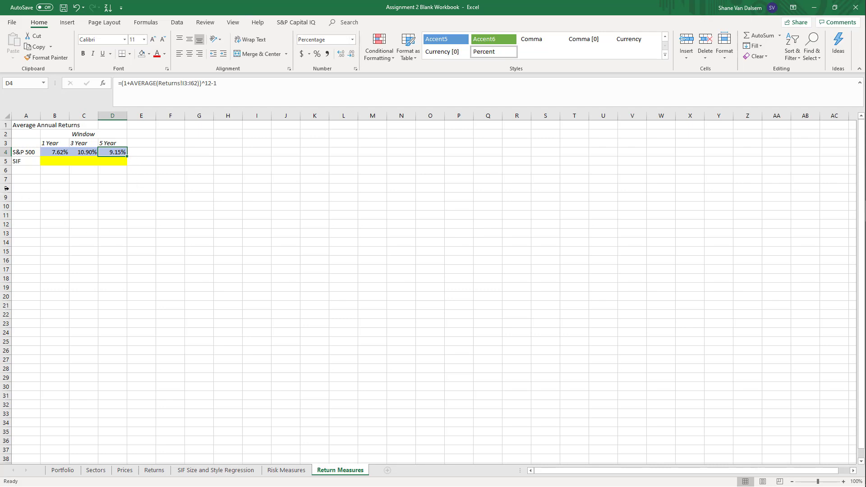
Compare the 1 Year and 3 Year S&P 500 formulas, and set the averaged range in C4 to Returns!I3:I38
{"action": "left_click", "coordinate": [163, 262]}
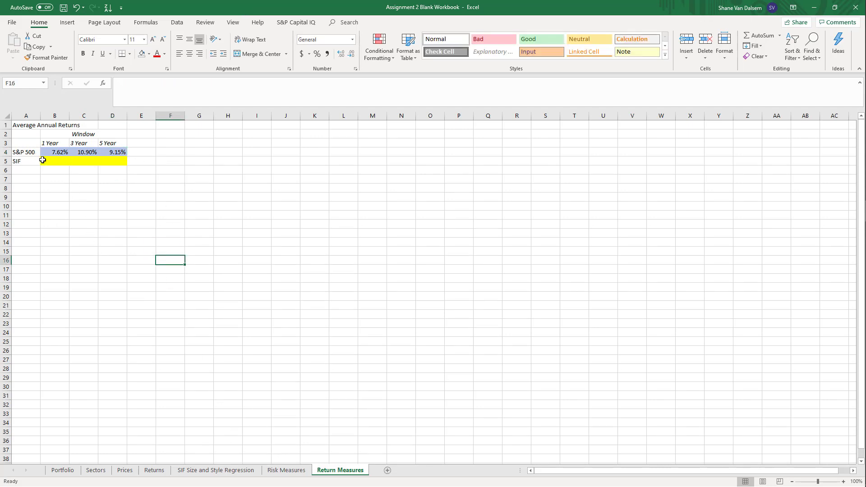
{"action": "left_click", "coordinate": [79, 152]}
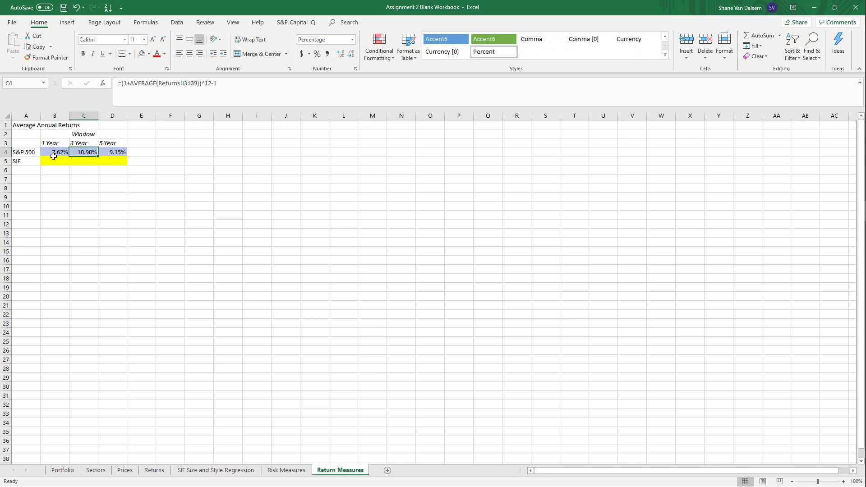
{"action": "left_click", "coordinate": [53, 155]}
{"action": "left_click", "coordinate": [73, 155]}
{"action": "left_click", "coordinate": [37, 156]}
{"action": "left_click", "coordinate": [84, 150]}
{"action": "left_click", "coordinate": [59, 152]}
{"action": "left_click", "coordinate": [77, 155]}
{"action": "left_click", "coordinate": [198, 83]}
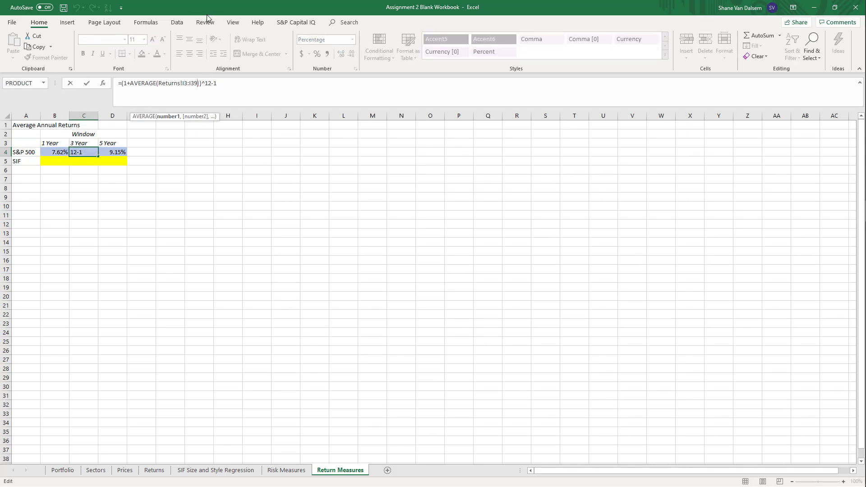
{"action": "key", "text": "BackSpace"}
{"action": "type", "text": "8"}
{"action": "key", "text": "Return"}
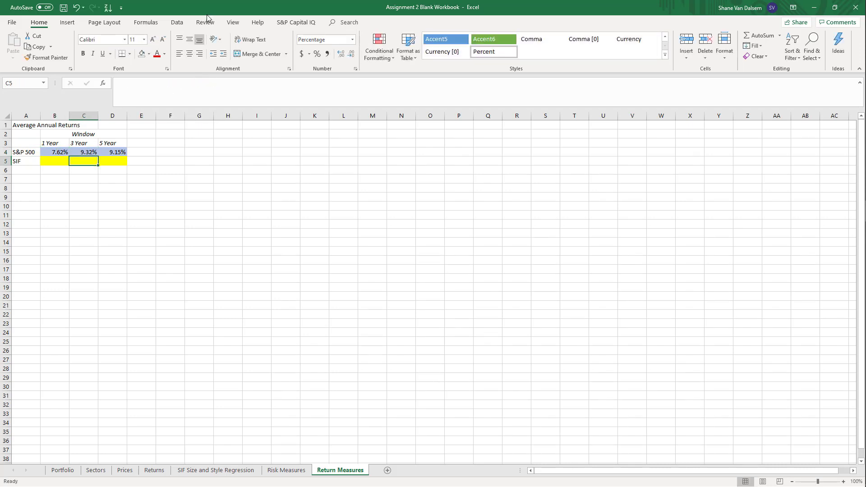
Review the Return Measures, Risk Measures, SIF Size and Style Regression and Portfolio sheets of the workbook
{"action": "key", "text": "Up"}
{"action": "left_click_drag", "start_coordinate": [90, 233], "coordinate": [118, 233]}
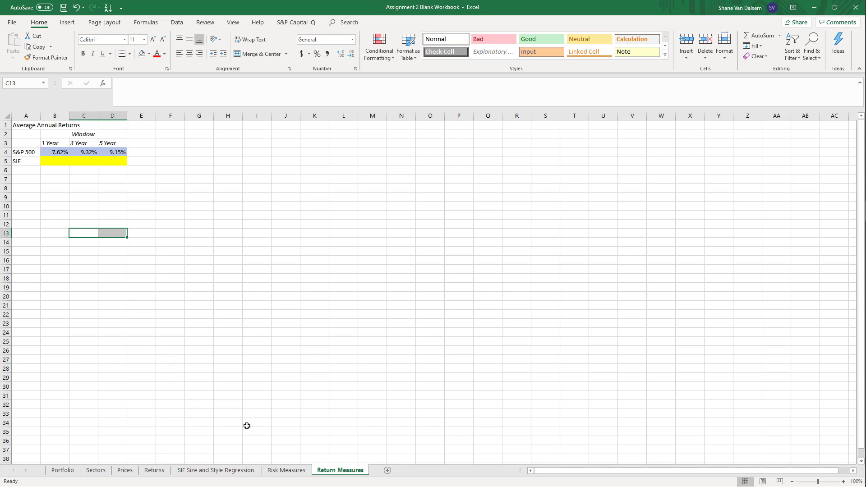
{"action": "left_click", "coordinate": [286, 470]}
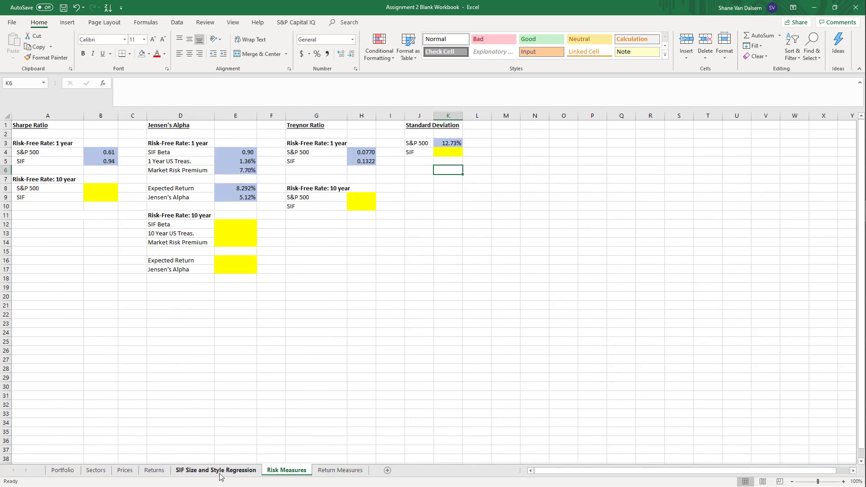
{"action": "left_click", "coordinate": [219, 472]}
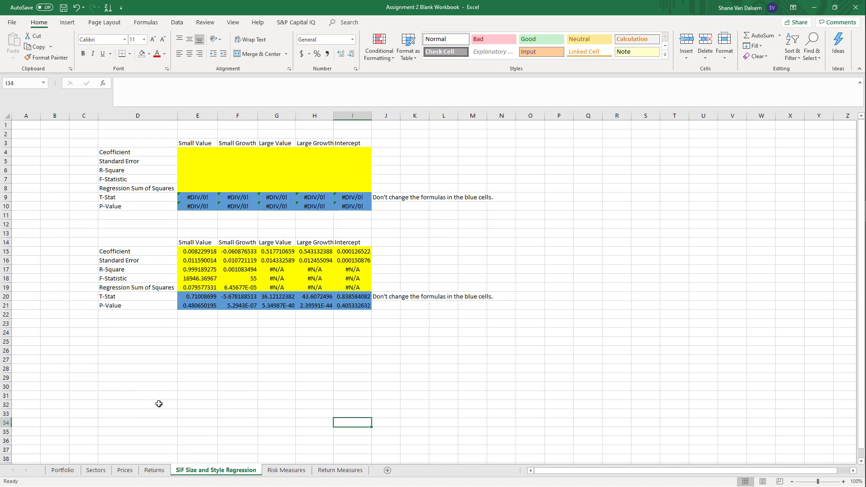
{"action": "left_click", "coordinate": [70, 470]}
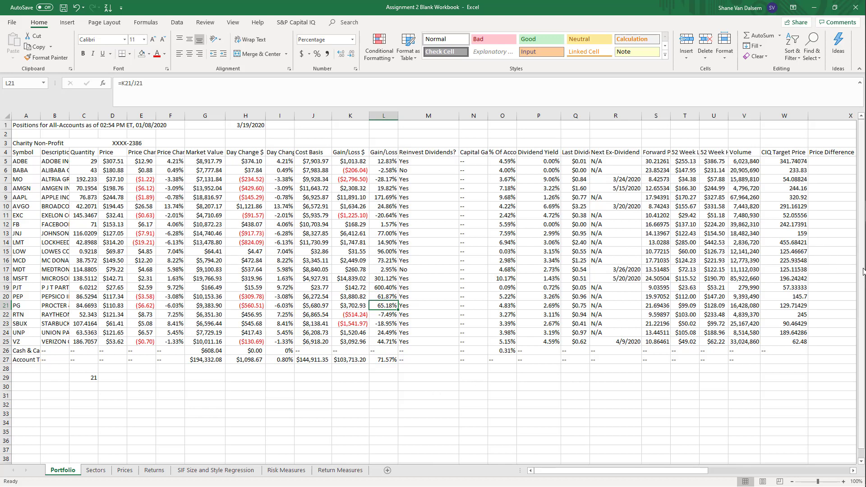
Switch to the Assignment 2 Equations APM document in Word and examine the Sharpe Ratio, Treynor Ratio and Jensen's Alpha equations
{"action": "left_click", "coordinate": [852, 192]}
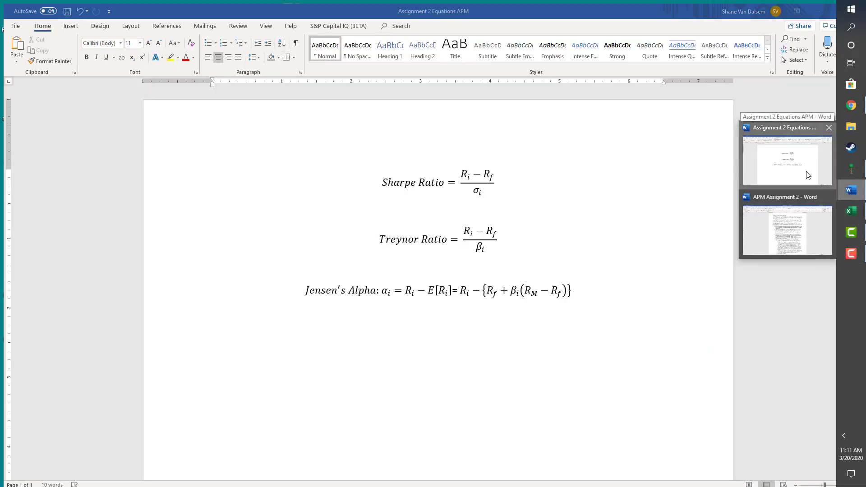
{"action": "left_click", "coordinate": [807, 175]}
{"action": "left_click", "coordinate": [644, 284]}
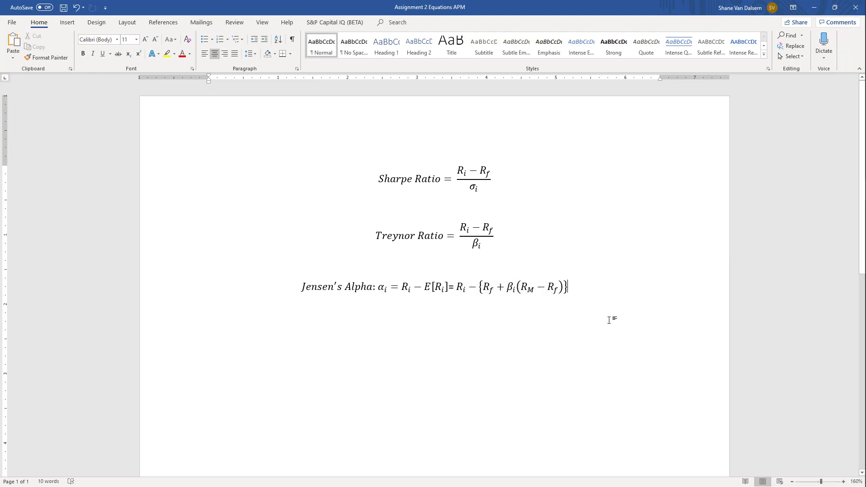
{"action": "left_click", "coordinate": [530, 299]}
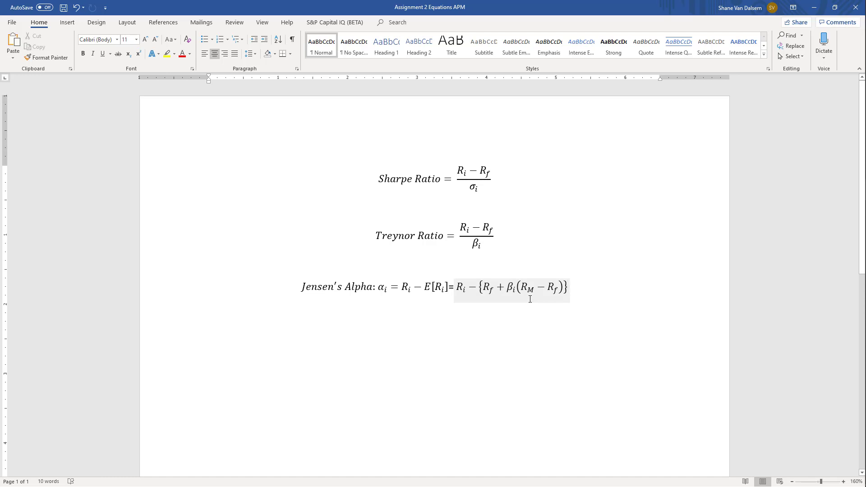
{"action": "left_click", "coordinate": [463, 354]}
{"action": "left_click", "coordinate": [460, 377]}
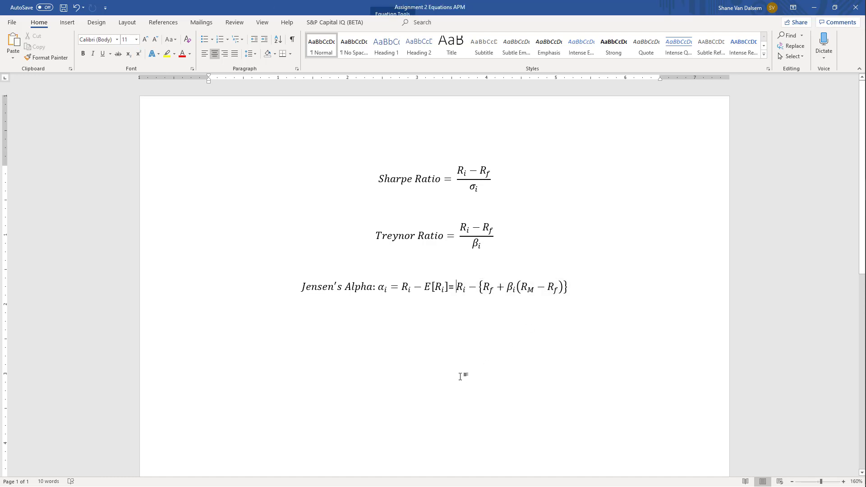